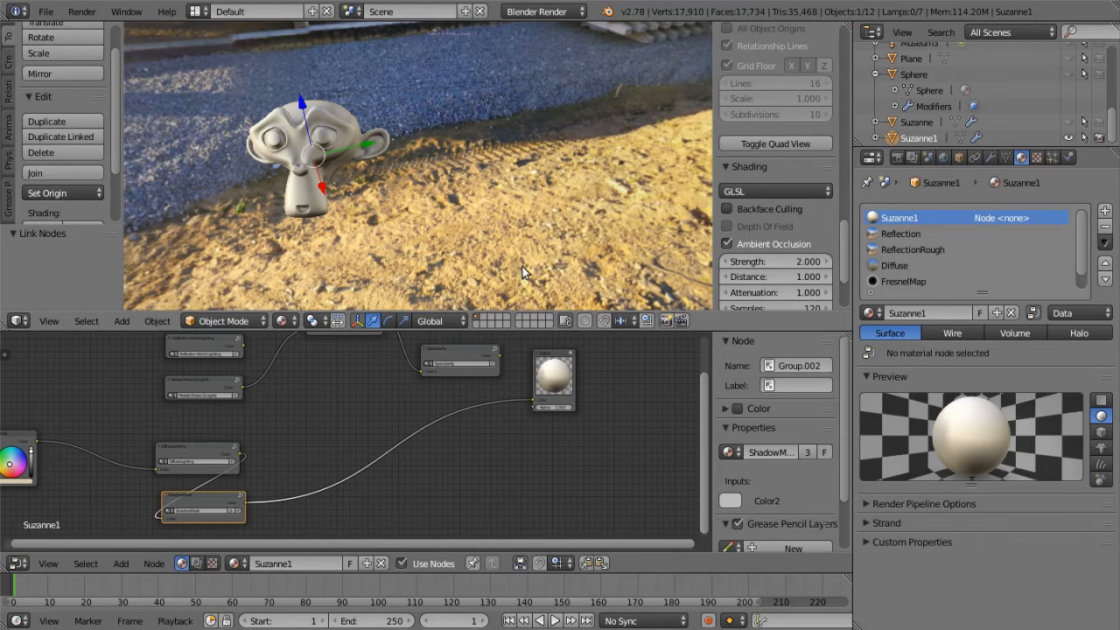
Examine the RGB, DiffuseLighting and ShadowMask nodes of the Suzanne1 material and the monkey head's diffuse shading from several angles
middle_click_drag(440, 455, 522, 425)
scroll(395, 435, "up", 3)
middle_click_drag(411, 419, 392, 402)
scroll(496, 406, "up", 3)
scroll(418, 401, "up", 1)
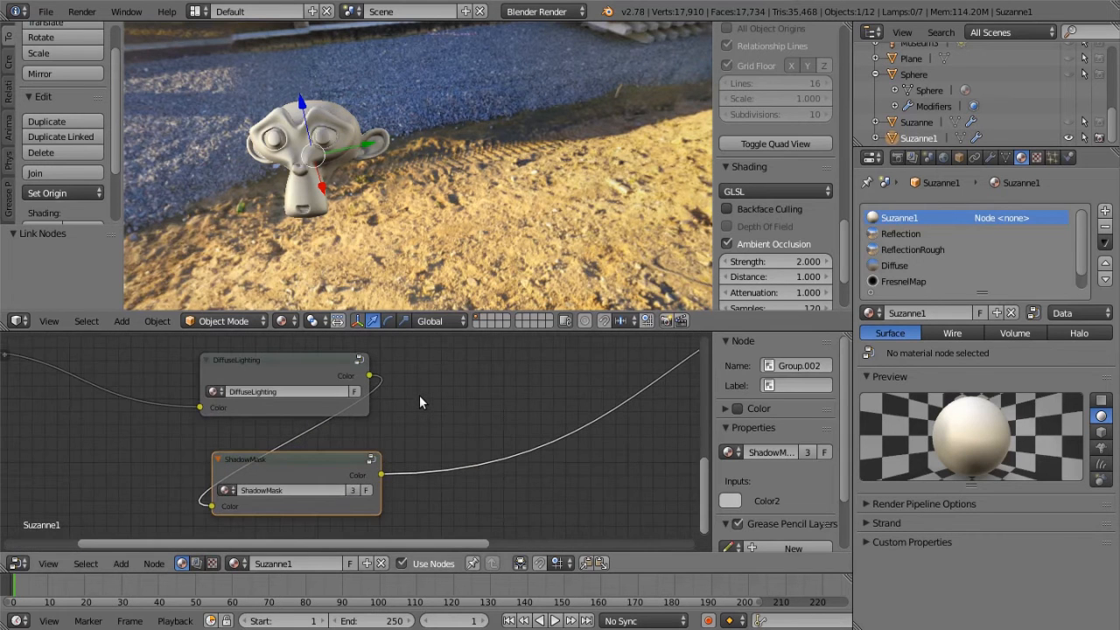
scroll(419, 395, "down", 2)
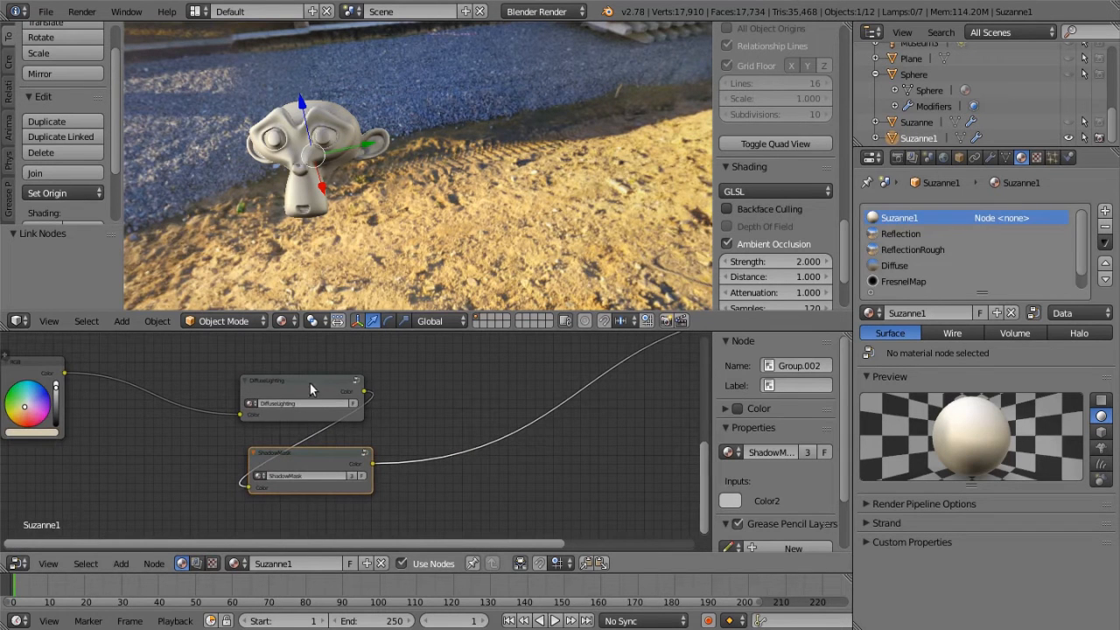
middle_click_drag(462, 412, 312, 452)
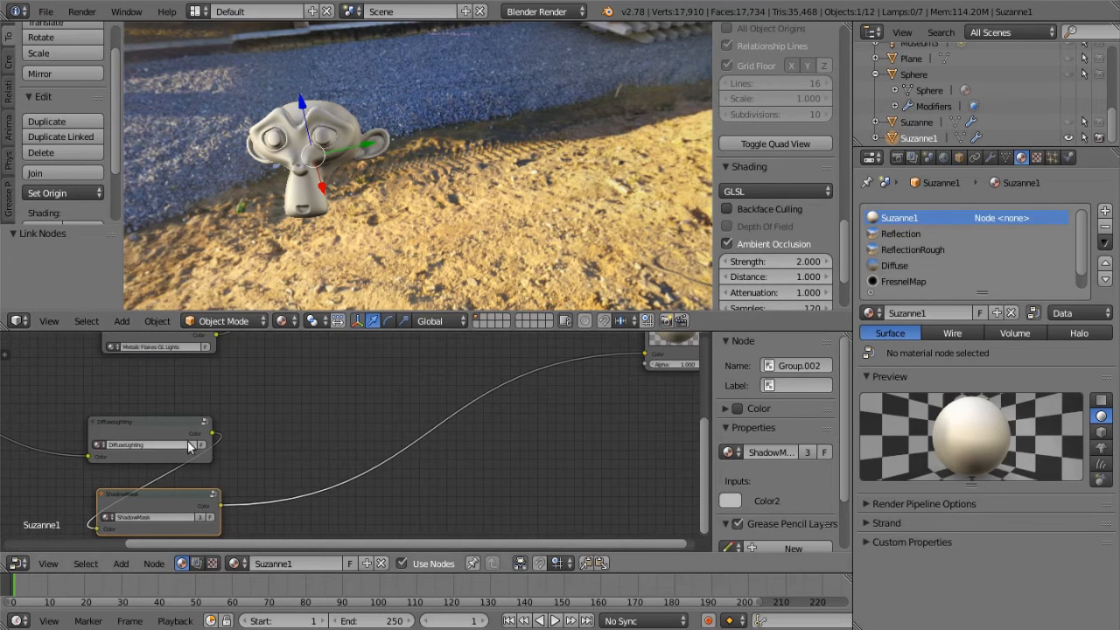
middle_click_drag(257, 437, 362, 452)
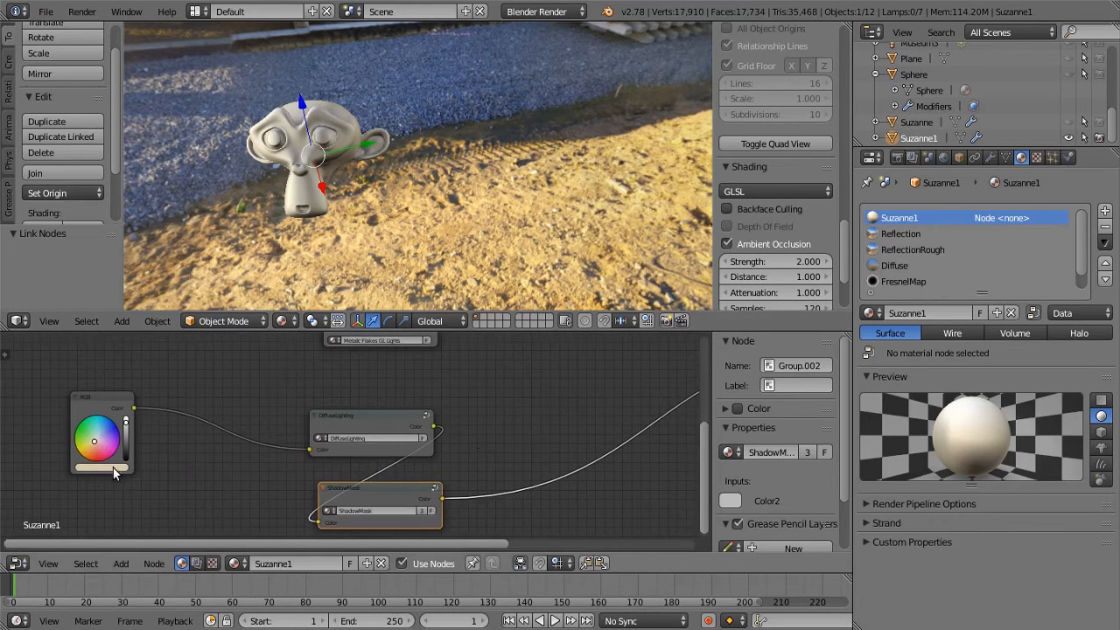
middle_click_drag(289, 236, 594, 122)
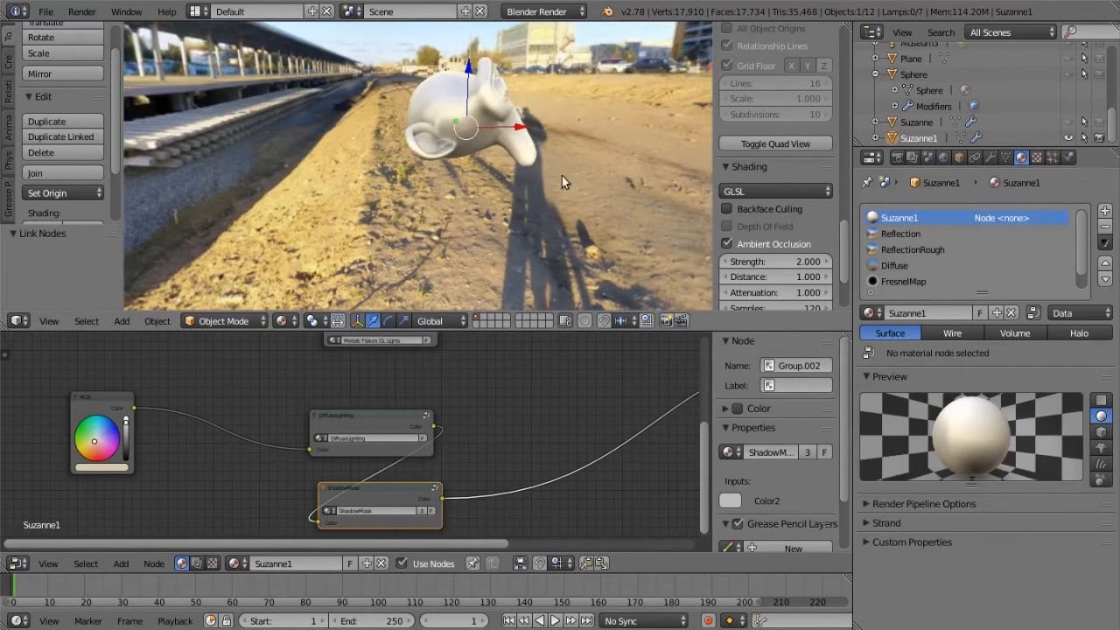
middle_click_drag(578, 168, 422, 37)
middle_click_drag(498, 140, 329, 171)
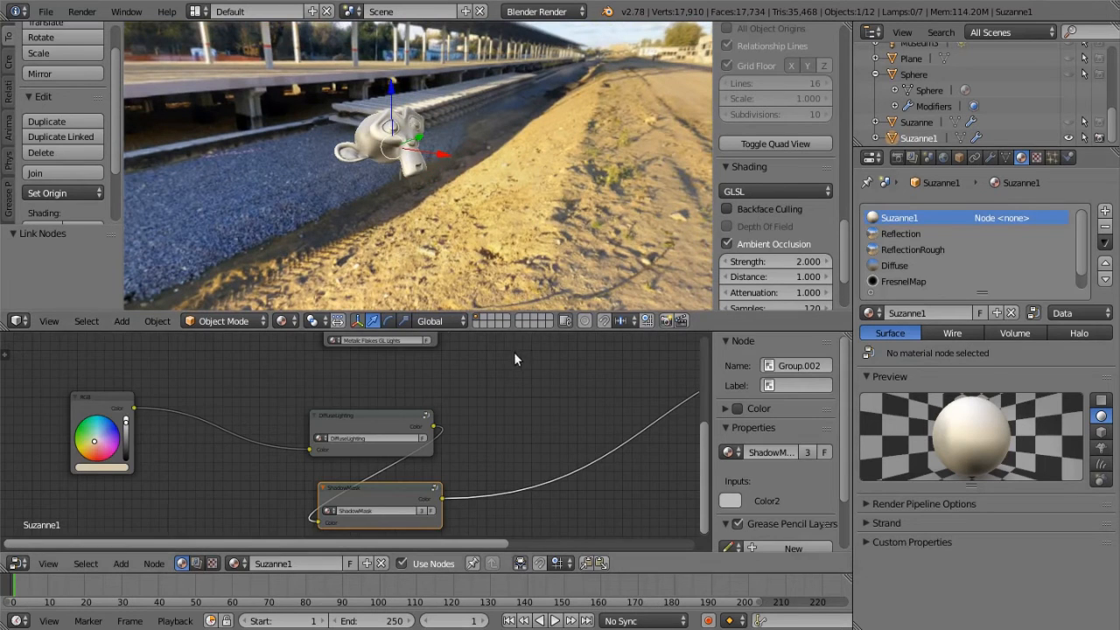
Connect the Color output of the Reflection GL Lights.001 node group to the Color input of the material's output node
middle_click_drag(510, 370, 392, 514)
middle_click_drag(379, 437, 351, 428)
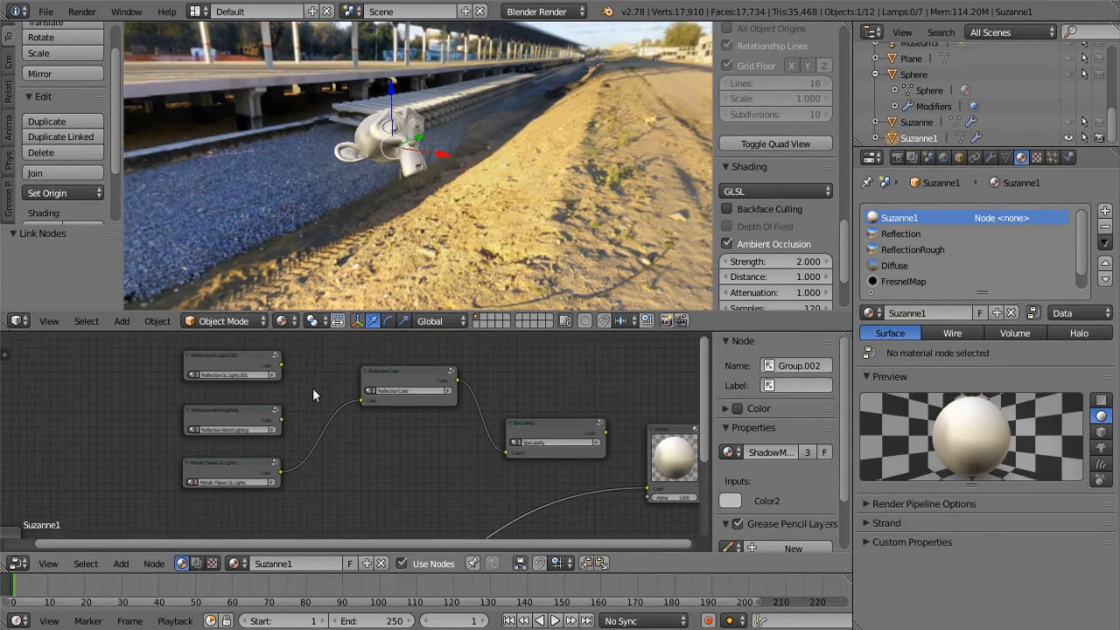
left_click_drag(281, 366, 647, 488)
middle_click_drag(528, 189, 490, 175)
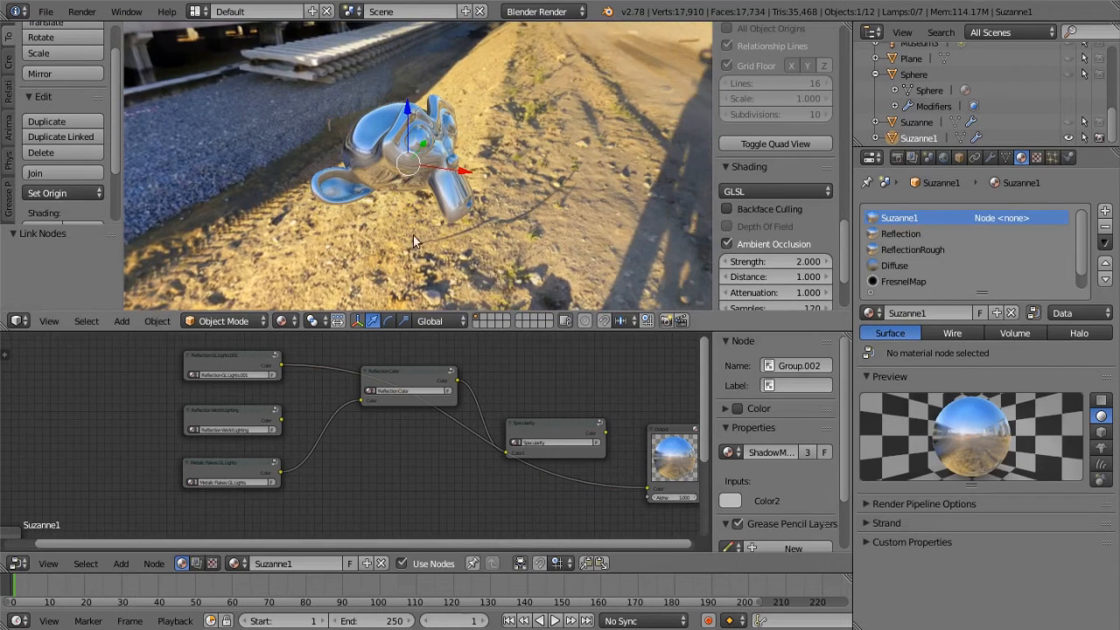
Open the Reflection GL Lights.001 node group and examine its fresnel setup and the reflections on the monkey head from several angles
left_click(255, 362)
key("Tab")
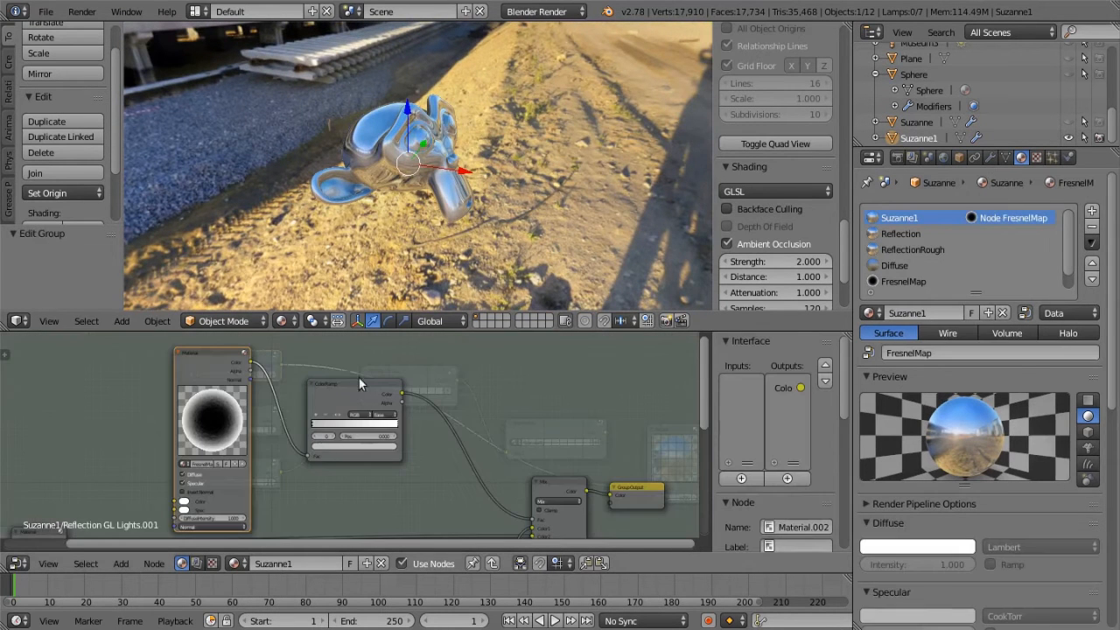
middle_click_drag(470, 540, 468, 535)
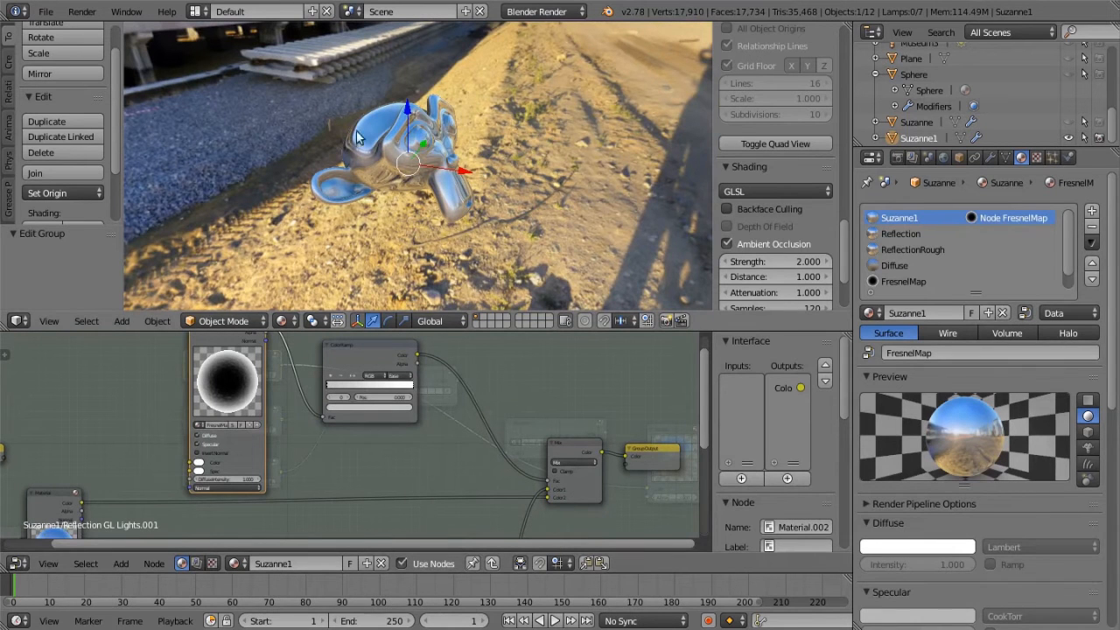
scroll(418, 182, "up", 4)
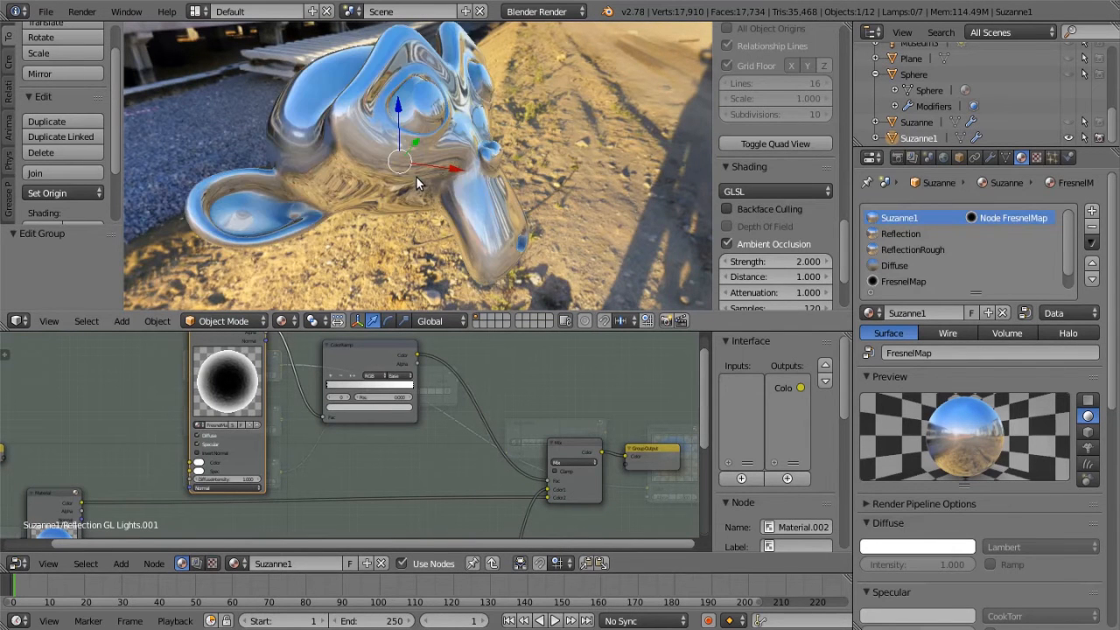
middle_click_drag(416, 179, 457, 174)
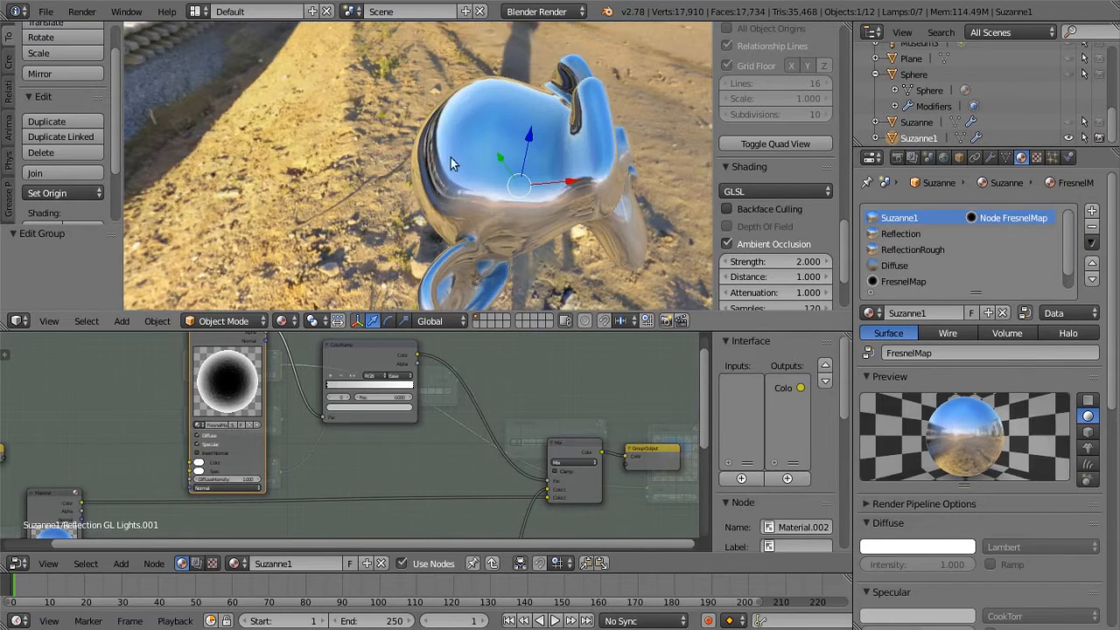
middle_click_drag(573, 232, 438, 166)
middle_click_drag(347, 124, 301, 137)
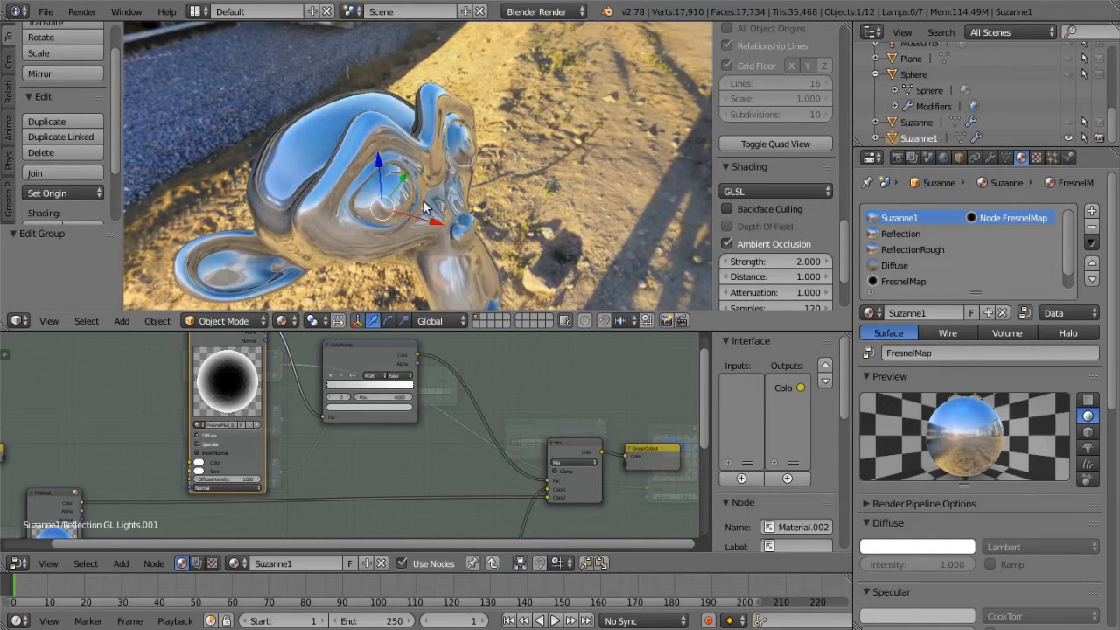
scroll(505, 254, "down", 5)
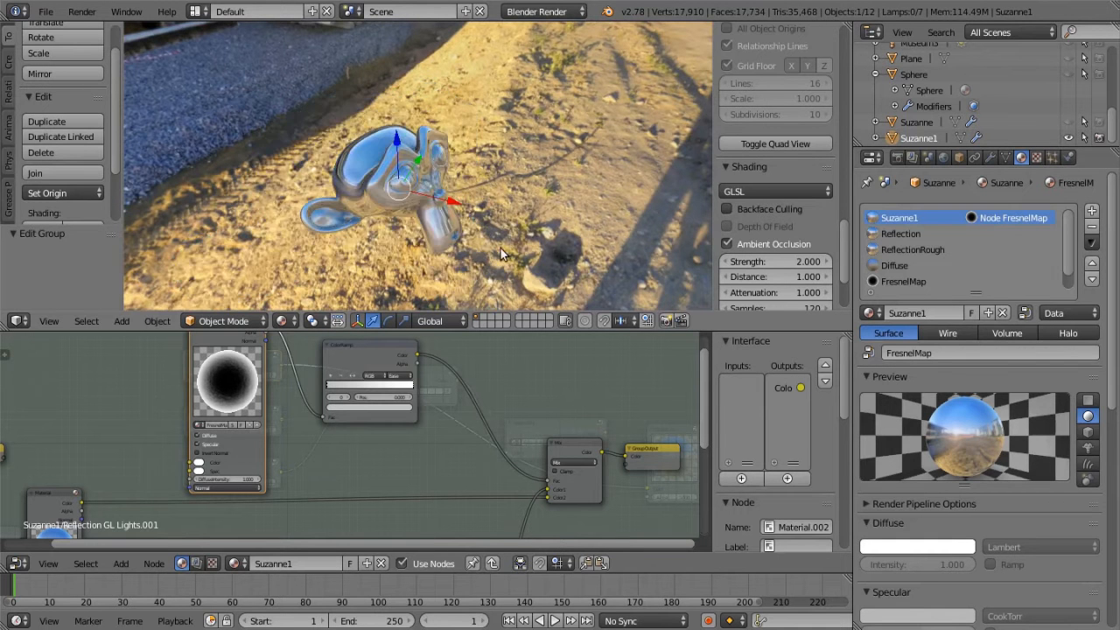
middle_click_drag(465, 232, 250, 122)
middle_click_drag(380, 153, 396, 185)
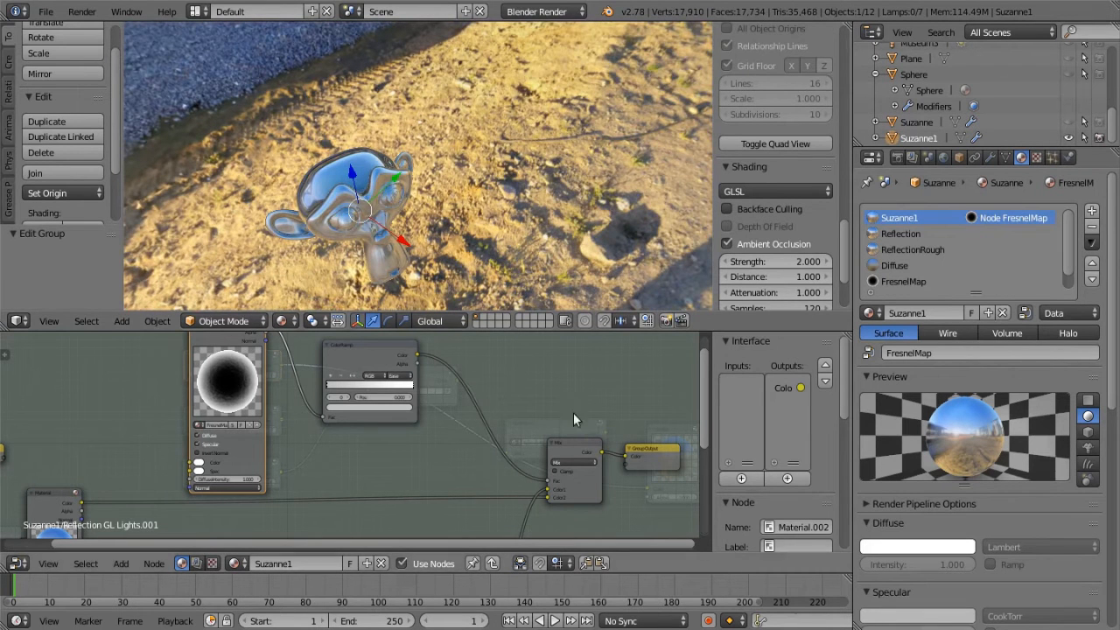
Inspect the reflection material, RGB curves and shadow mask nodes inside the Reflection GL Lights.001 group, and exit the group
scroll(456, 406, "down", 1)
middle_click_drag(456, 400, 602, 315)
middle_click_drag(496, 511, 401, 424)
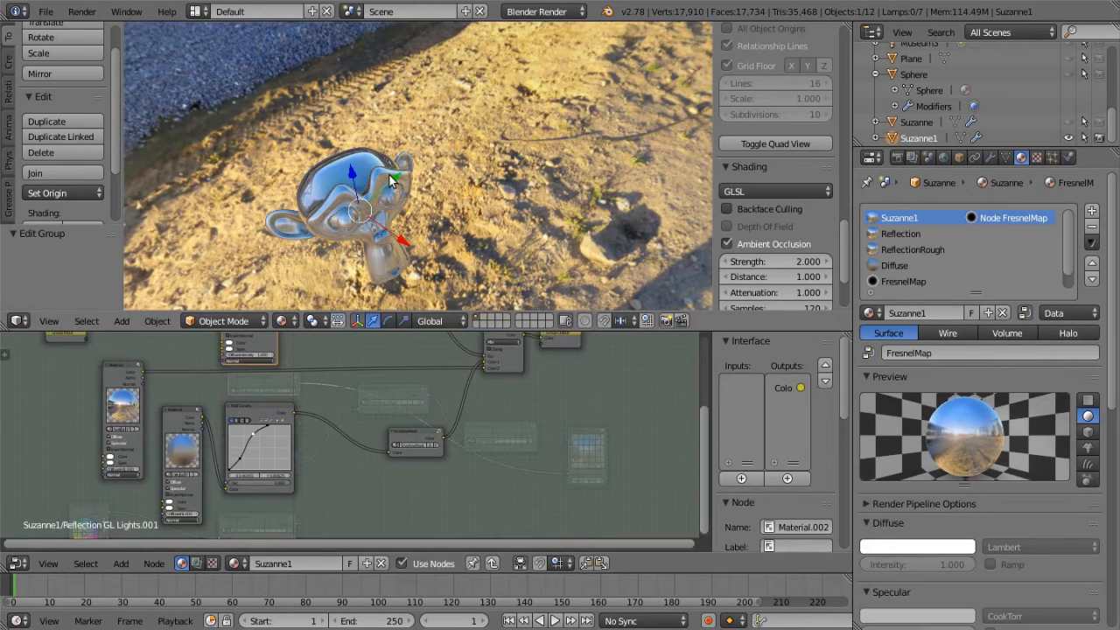
middle_click_drag(432, 195, 397, 184)
scroll(378, 187, "up", 2)
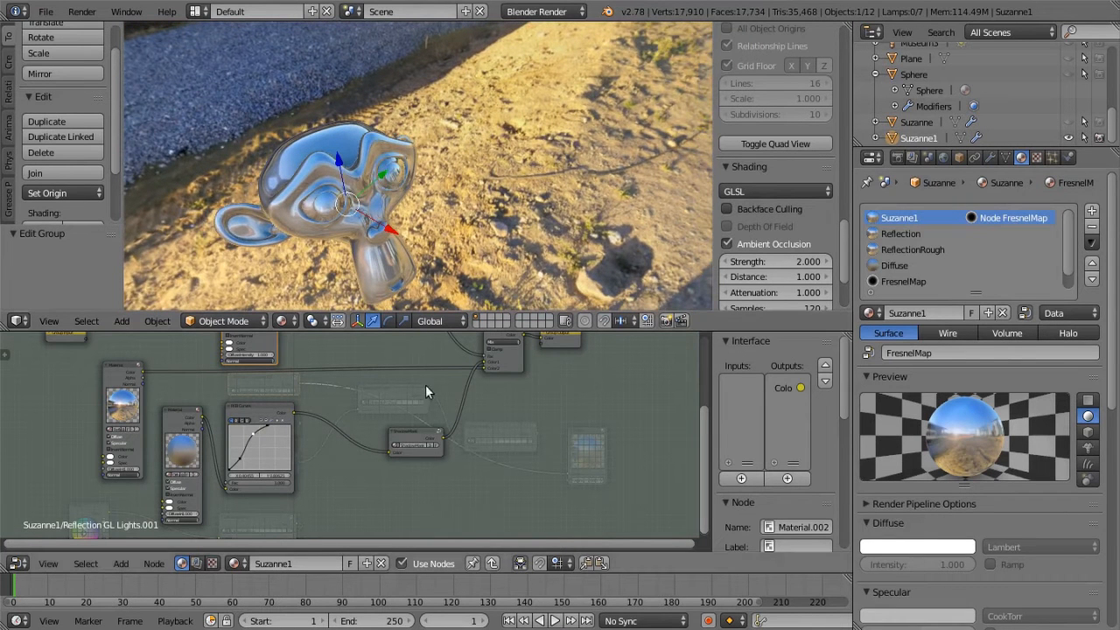
key("Tab")
key("Tab")
key("Tab")
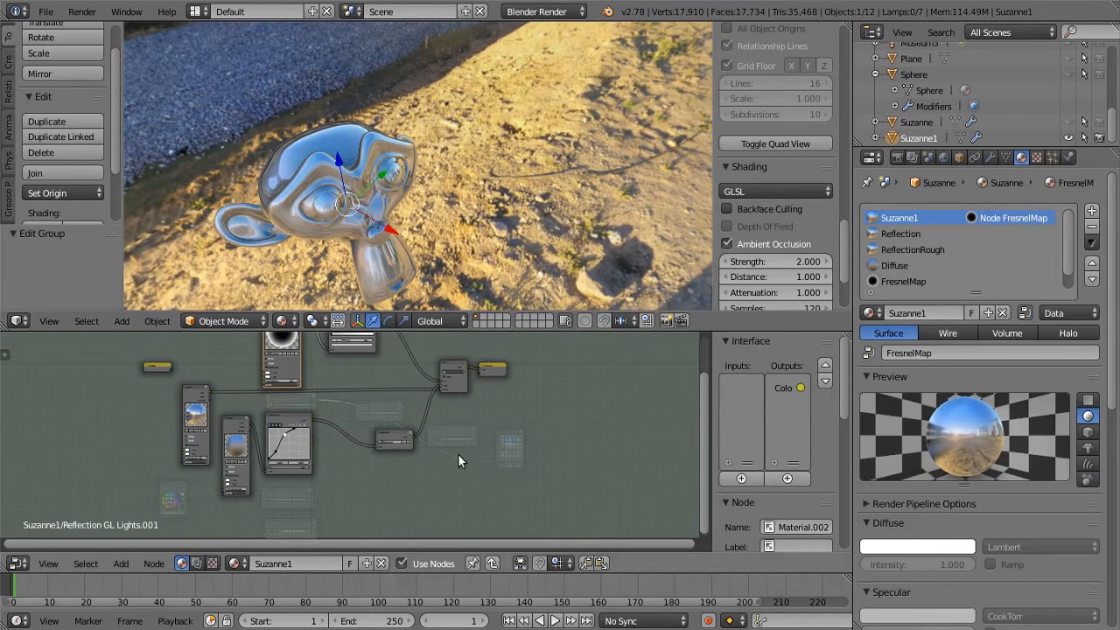
Open the Reflection World Lighting node group, look over its material, curves and mix nodes, and exit the group
middle_click_drag(405, 452, 452, 480)
scroll(513, 470, "up", 8)
scroll(462, 369, "up", 3)
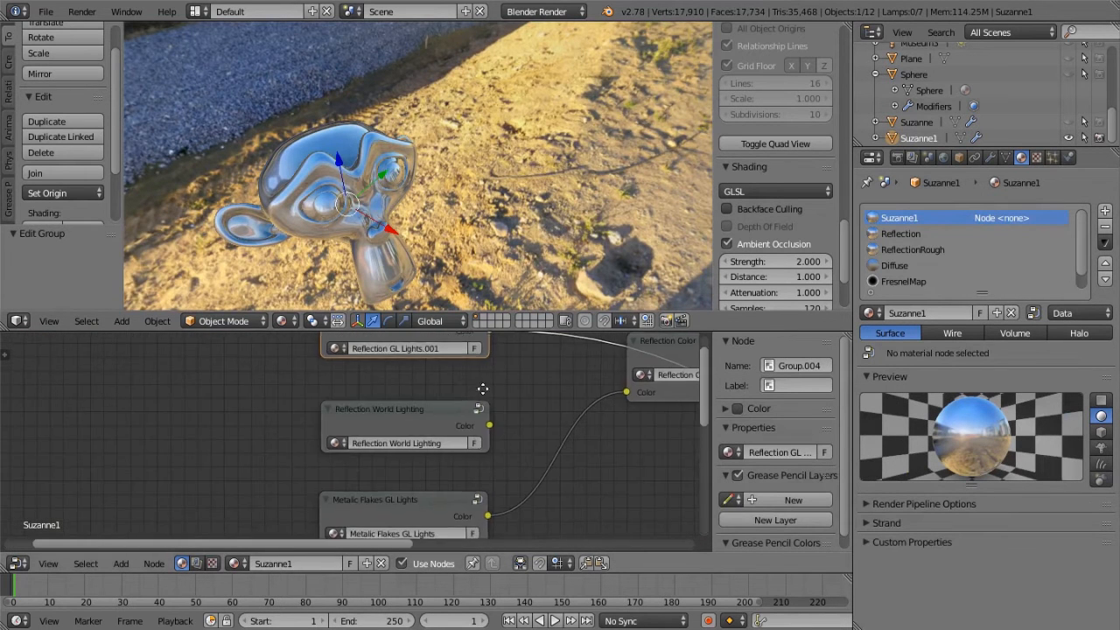
middle_click_drag(487, 379, 355, 435)
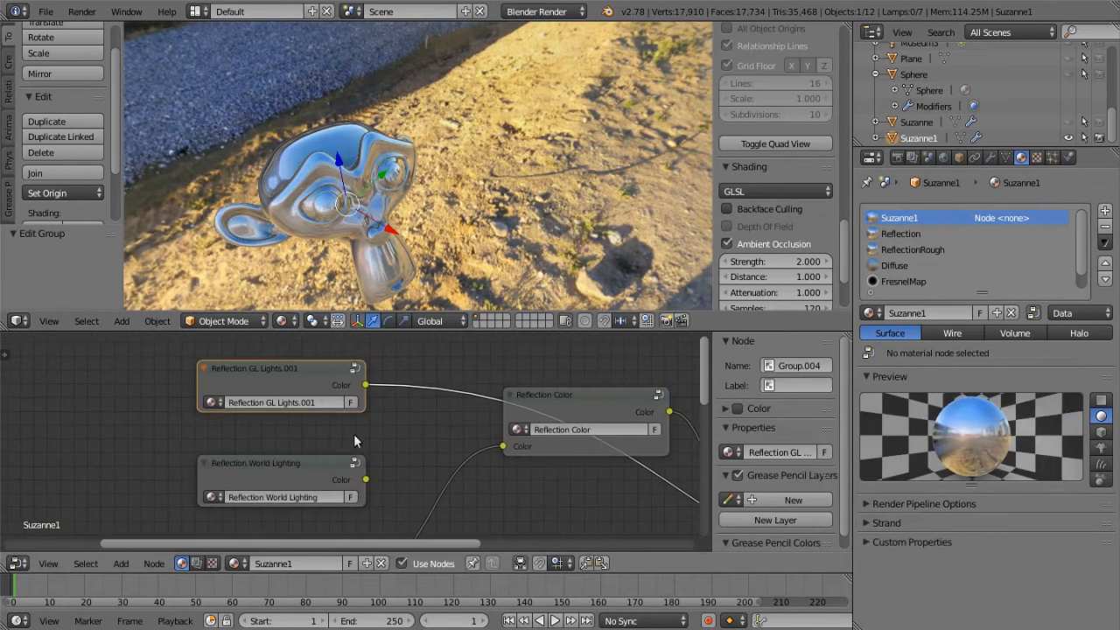
left_click(311, 460)
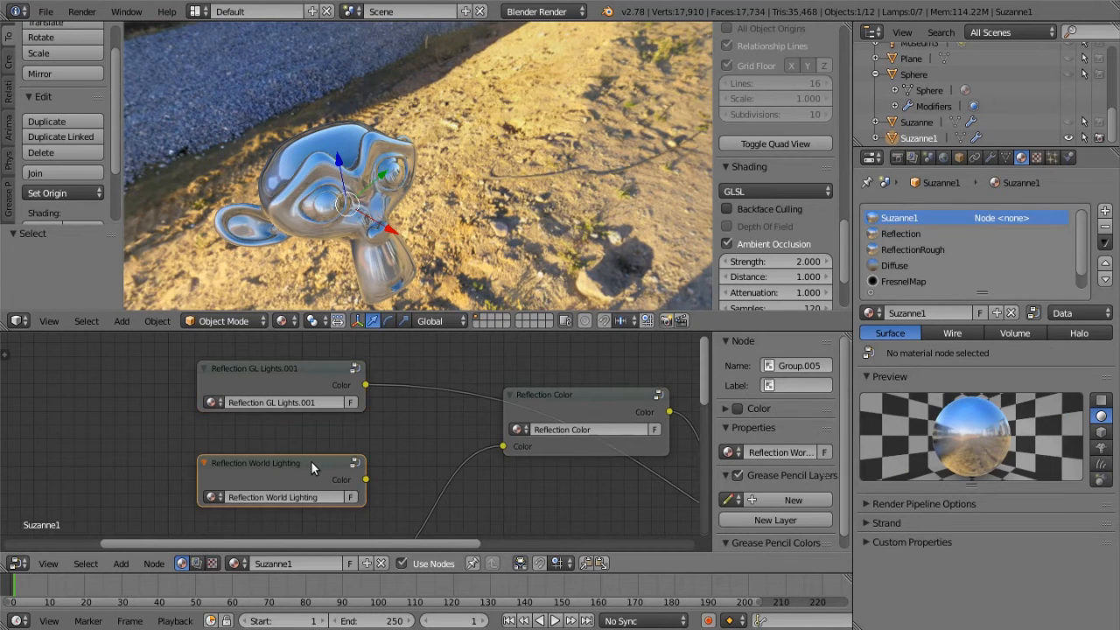
key("Tab")
middle_click_drag(374, 463, 524, 326)
scroll(506, 518, "down", 6)
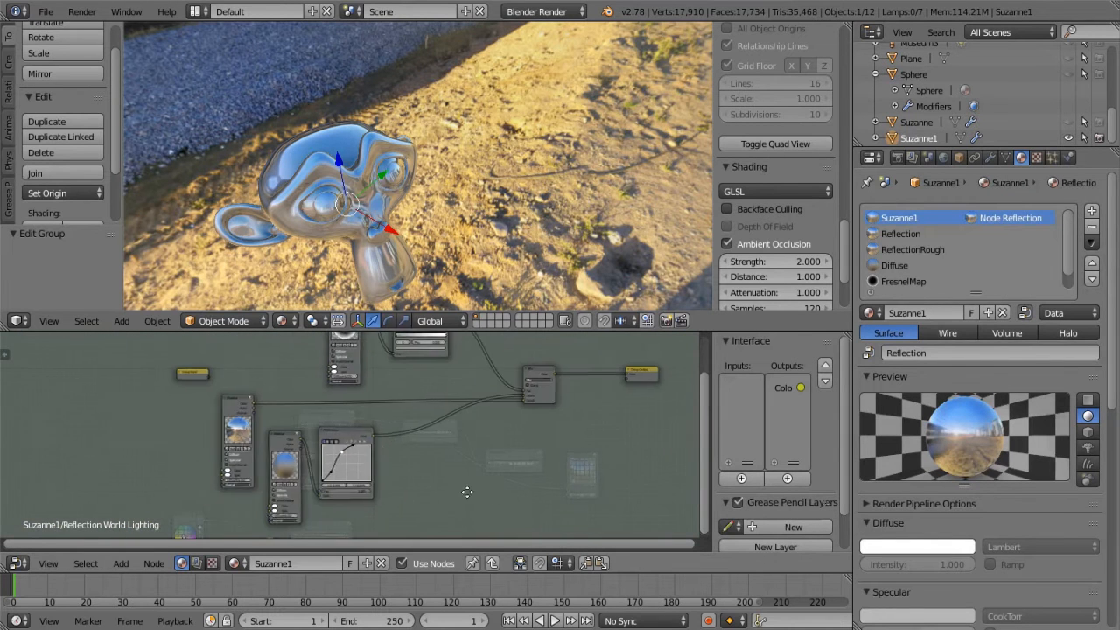
middle_click_drag(487, 485, 376, 502)
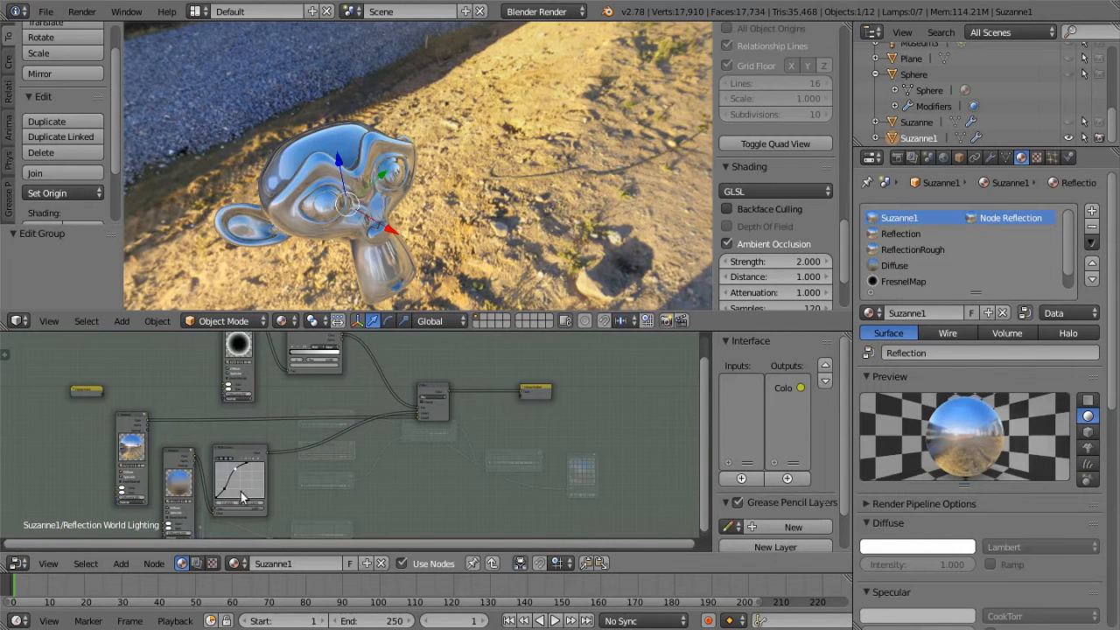
key("Tab")
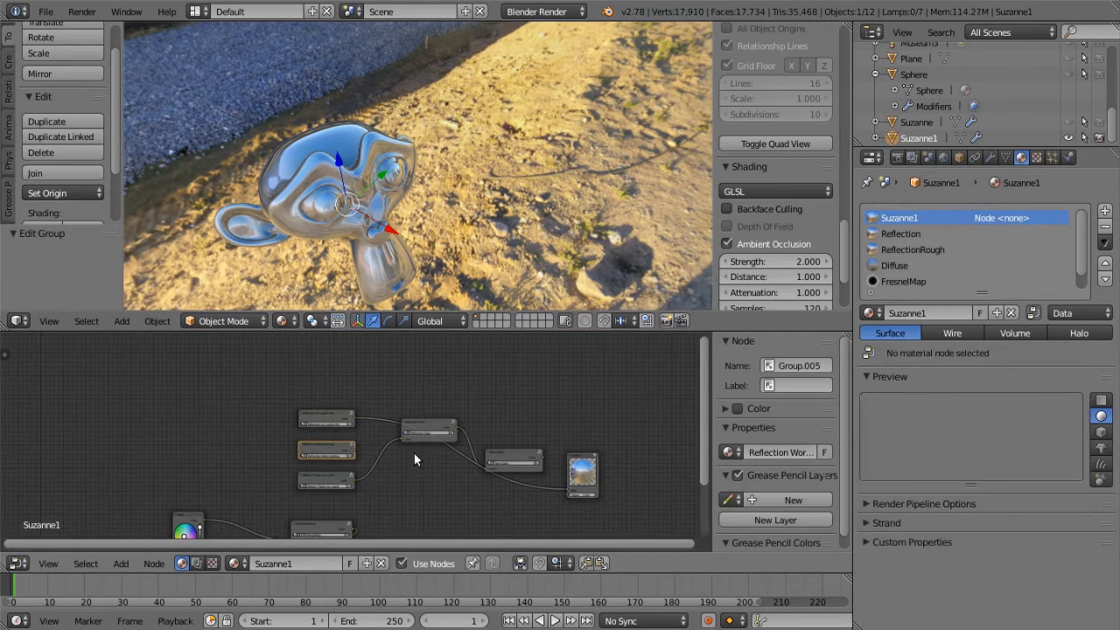
Connect the Color output of the Reflection World Lighting group to the output node's Color input and view the monkey head's reflections
middle_click_drag(408, 488, 297, 413)
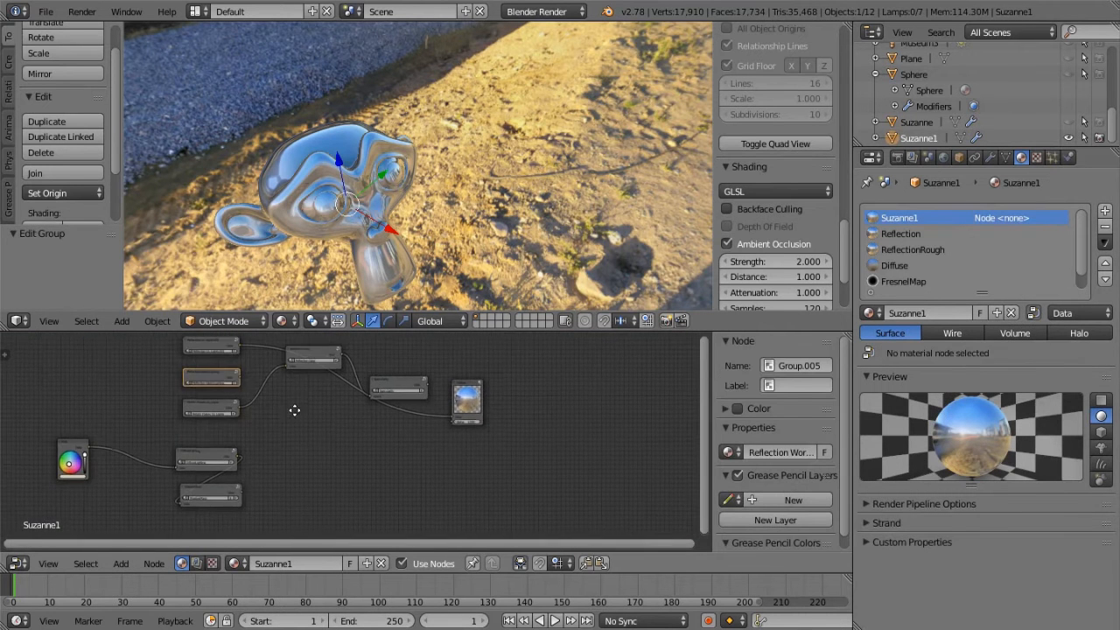
scroll(280, 432, "up", 1)
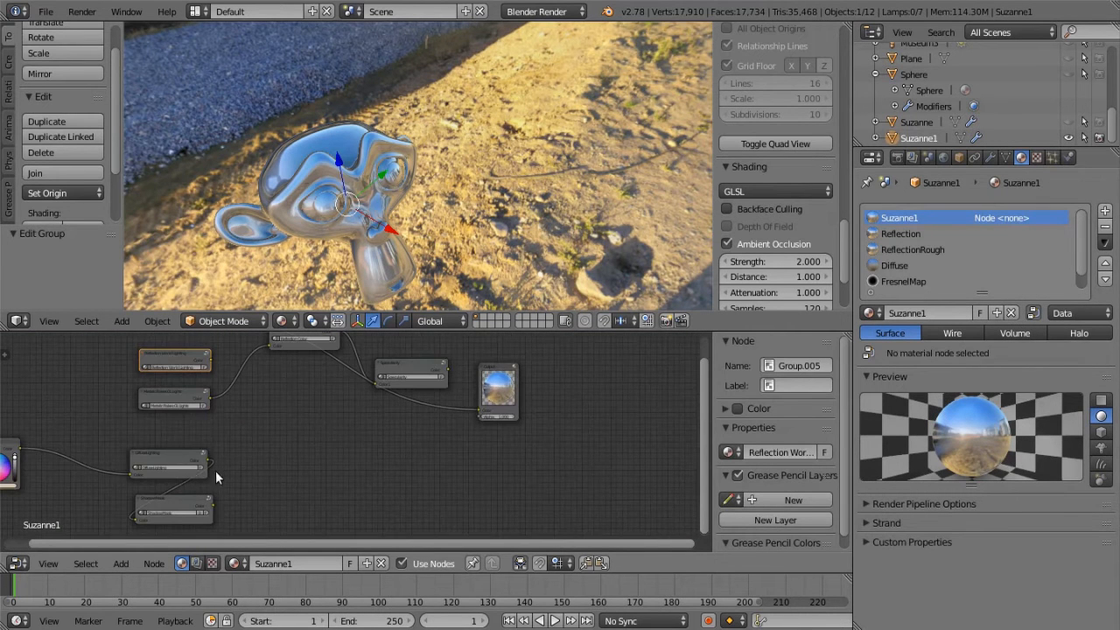
middle_click_drag(209, 477, 316, 436)
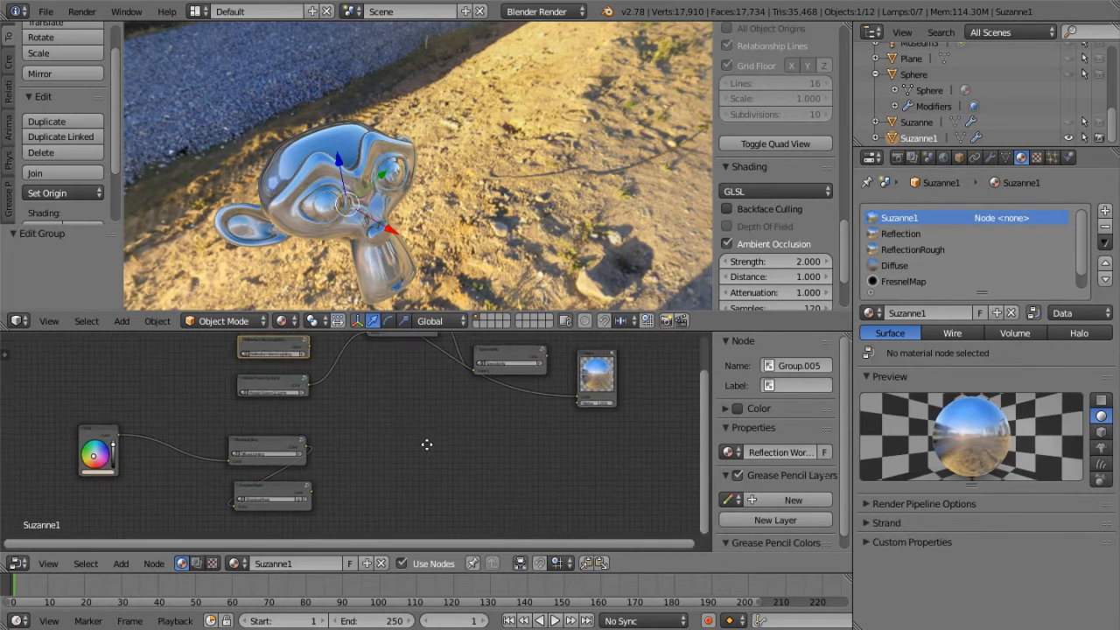
middle_click_drag(430, 425, 381, 483)
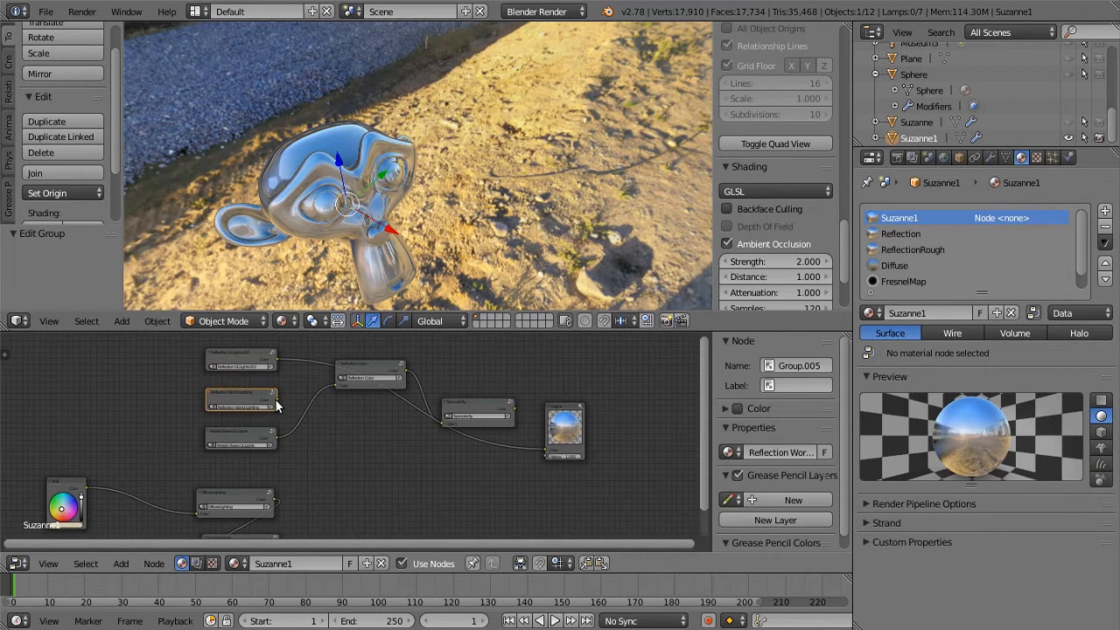
left_click_drag(276, 399, 543, 451)
middle_click_drag(404, 212, 495, 43)
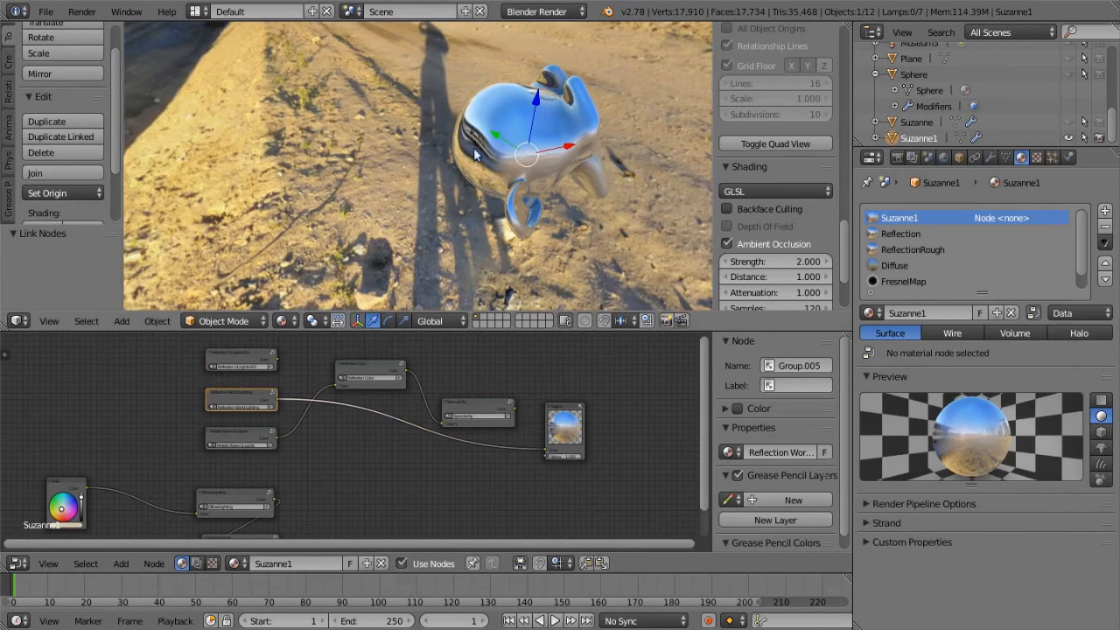
middle_click_drag(604, 154, 394, 253)
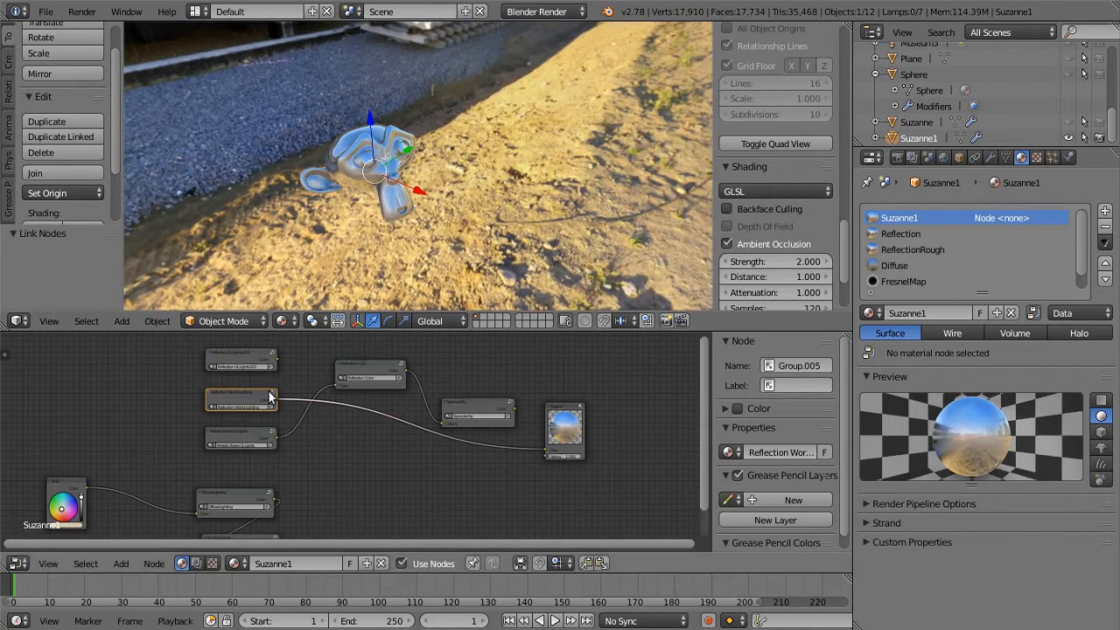
Reconnect the Color output of Reflection GL Lights.001 to the output node's Color input and check the reflections on the monkey head up close
left_click_drag(279, 357, 544, 448)
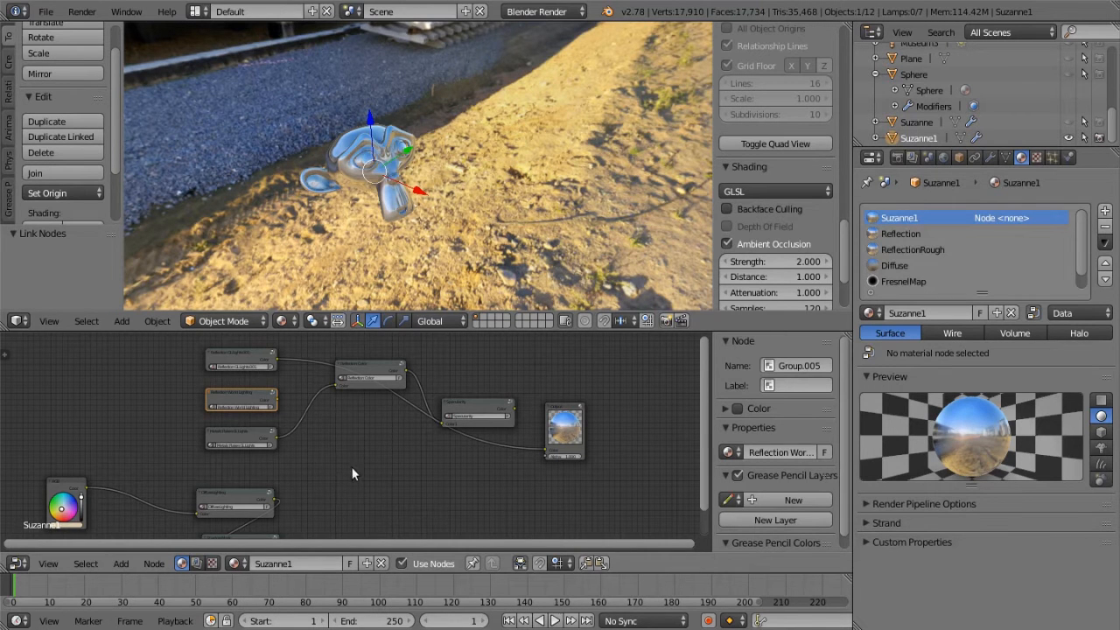
scroll(342, 454, "up", 1)
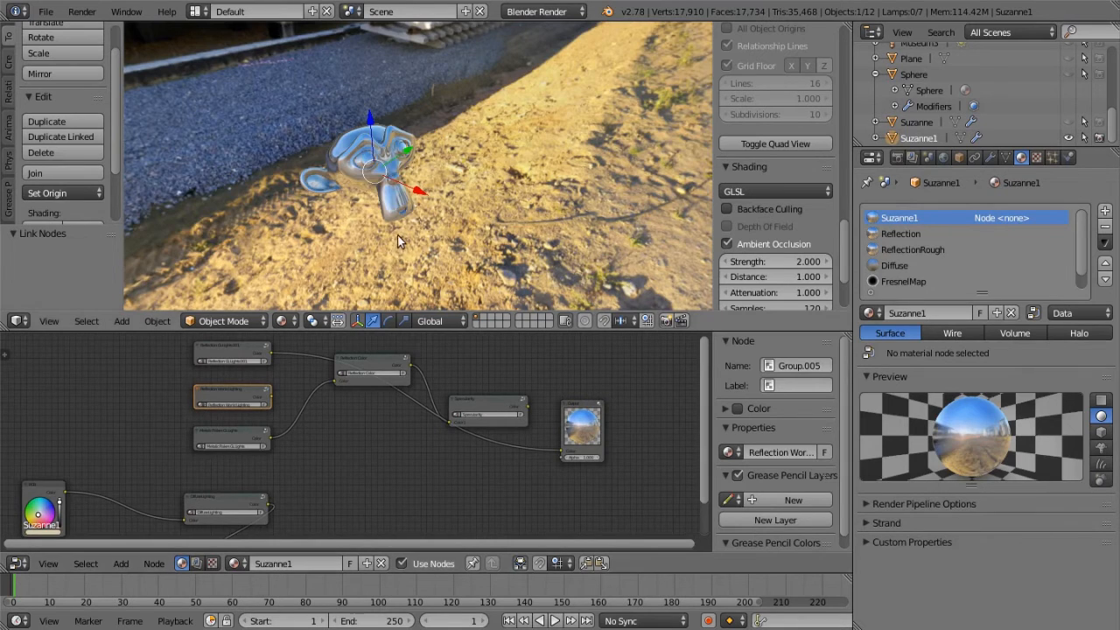
scroll(397, 238, "up", 4)
scroll(397, 229, "up", 2)
middle_click_drag(398, 229, 497, 393)
scroll(501, 219, "down", 2)
scroll(498, 403, "down", 1)
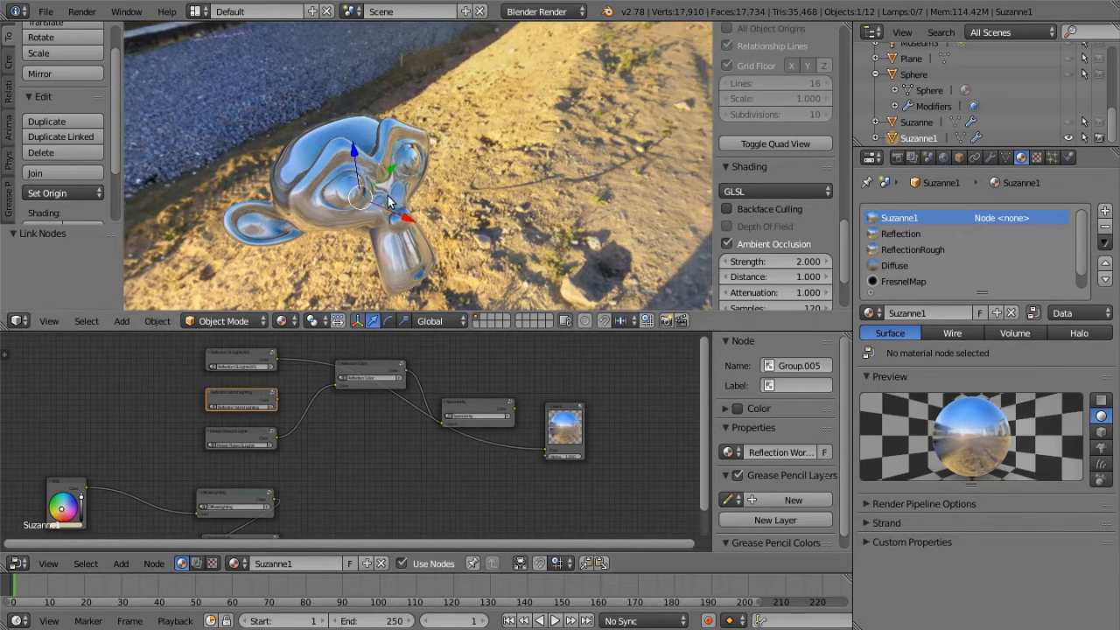
scroll(395, 201, "down", 2)
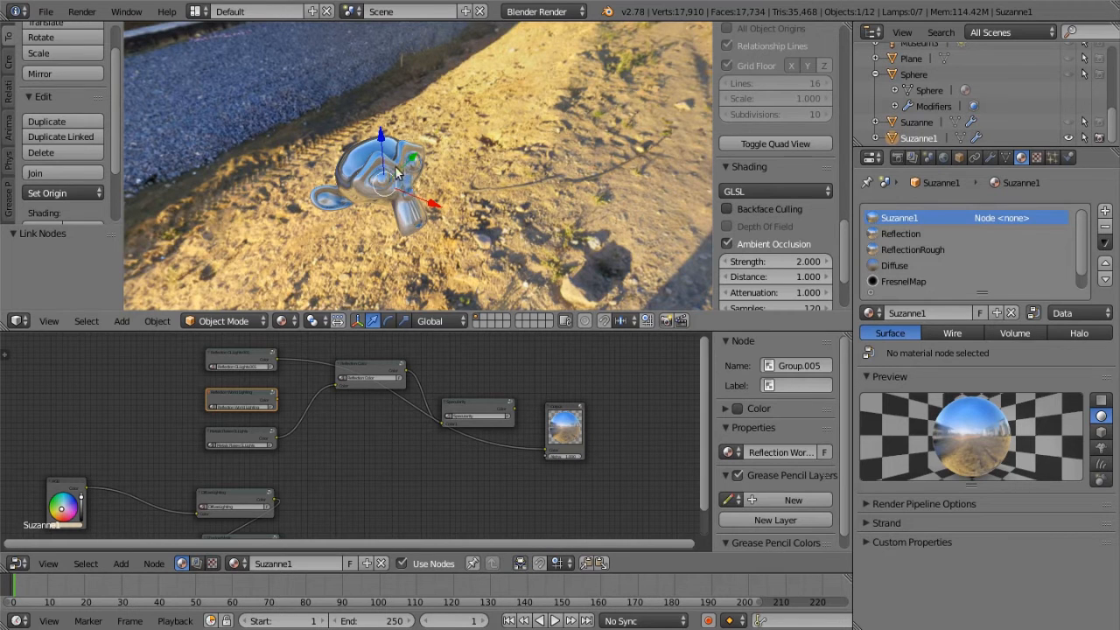
mouse_move(367, 445)
middle_mouse_down()
mouse_move(527, 443)
mouse_move(377, 443)
middle_mouse_up()
scroll(385, 448, "up", 2)
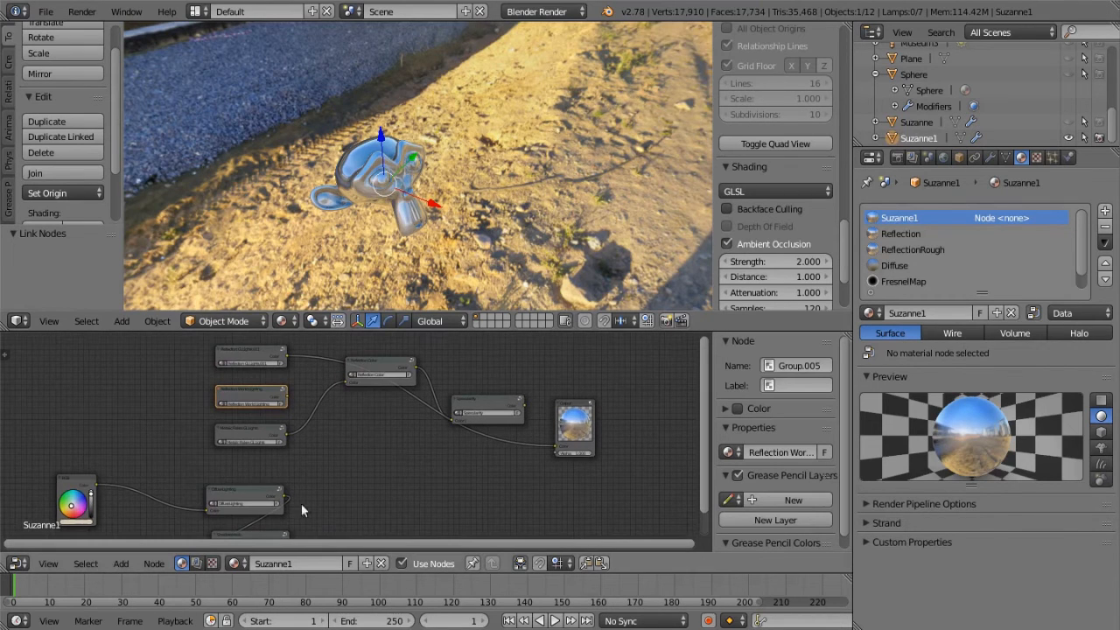
Select the Reflection Color group and connect the Color output of Reflection GL Lights.001 to its Color input
middle_click_drag(487, 233, 401, 193)
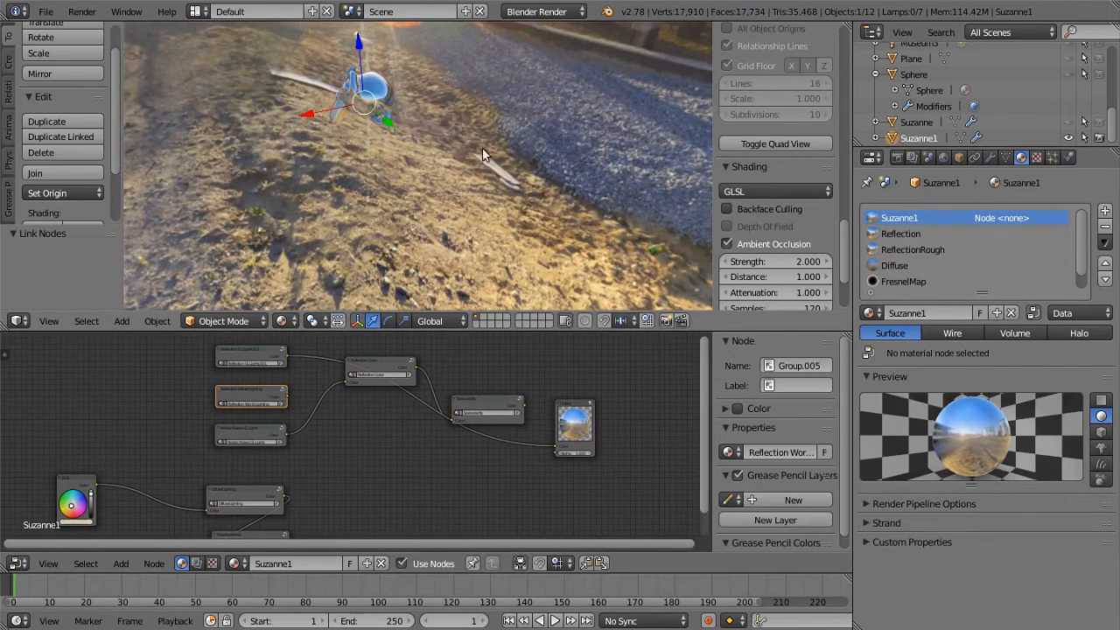
middle_click_drag(435, 205, 622, 193)
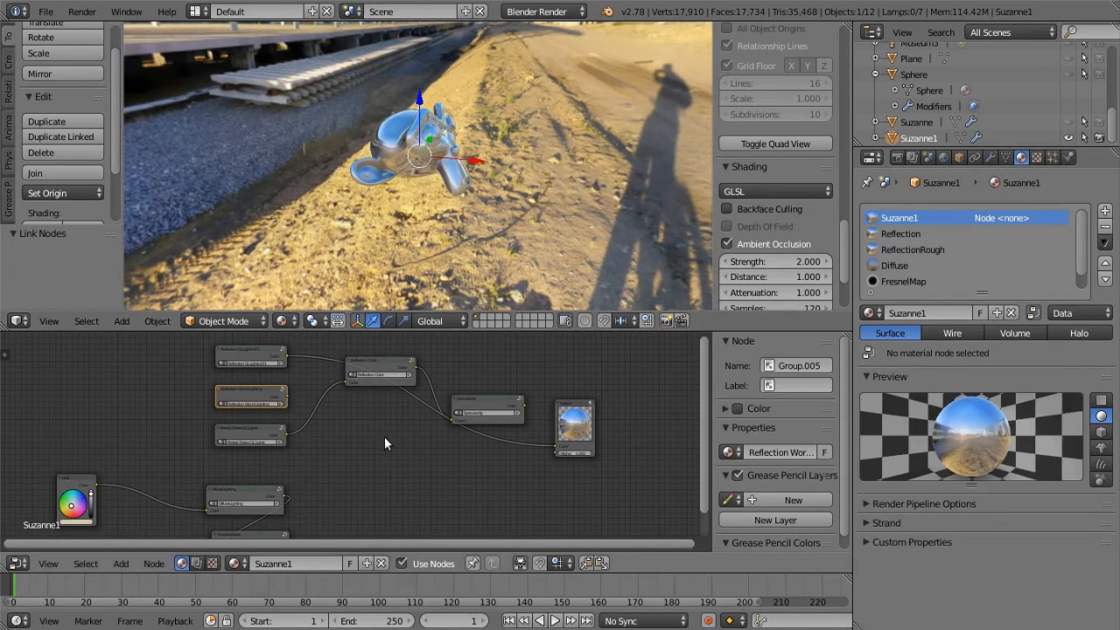
scroll(387, 445, "up", 1)
scroll(392, 464, "up", 1)
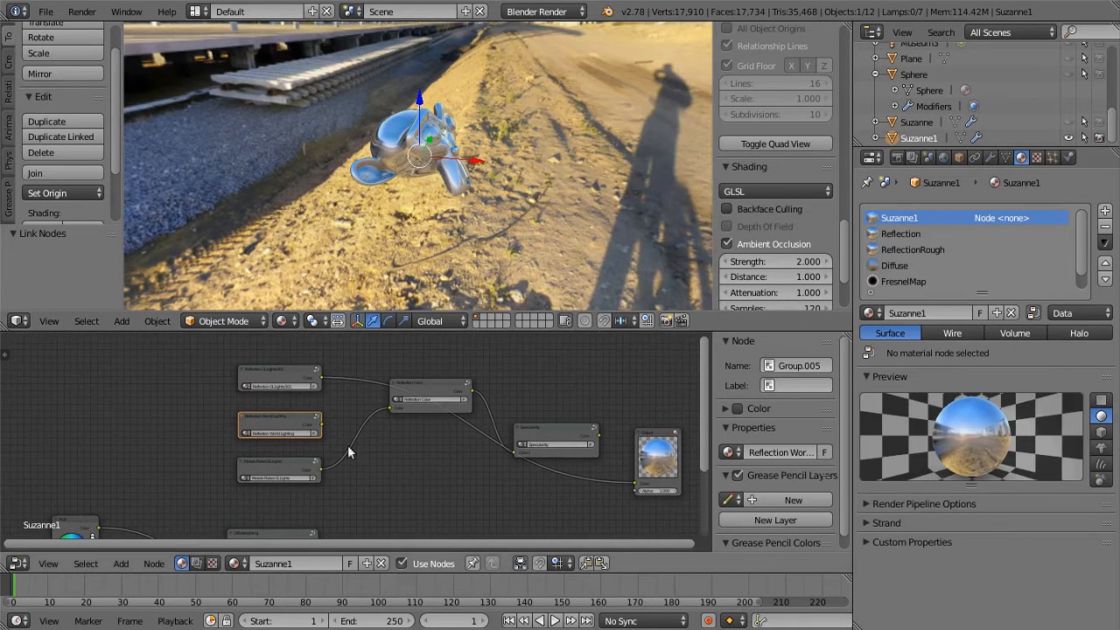
middle_click_drag(446, 519, 379, 500)
middle_click_drag(351, 513, 345, 515)
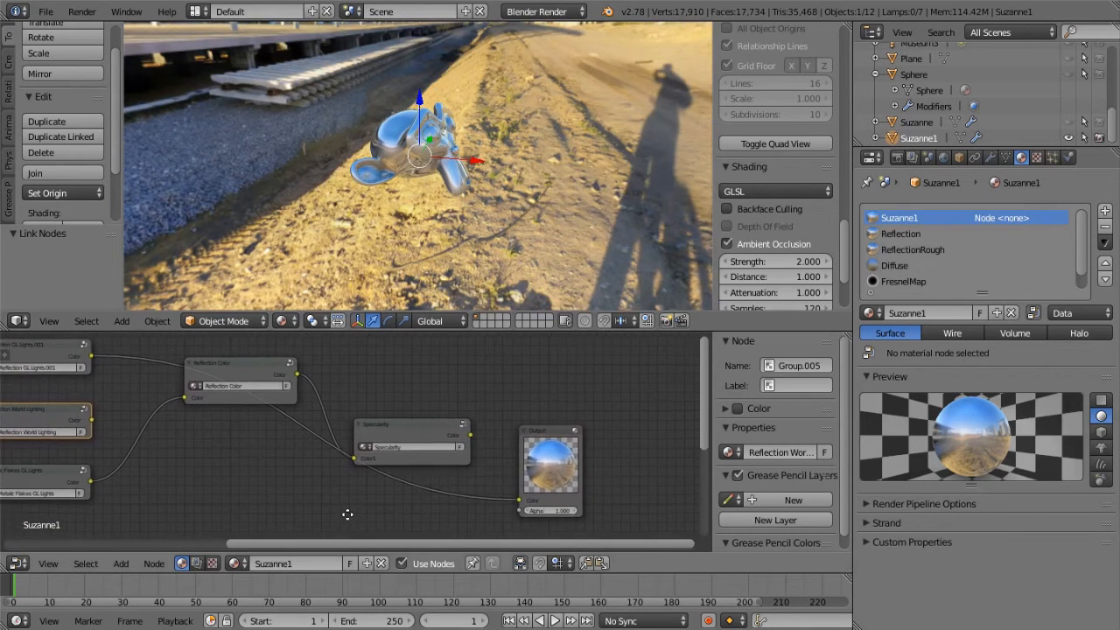
scroll(482, 370, "up", 4)
left_click(403, 411)
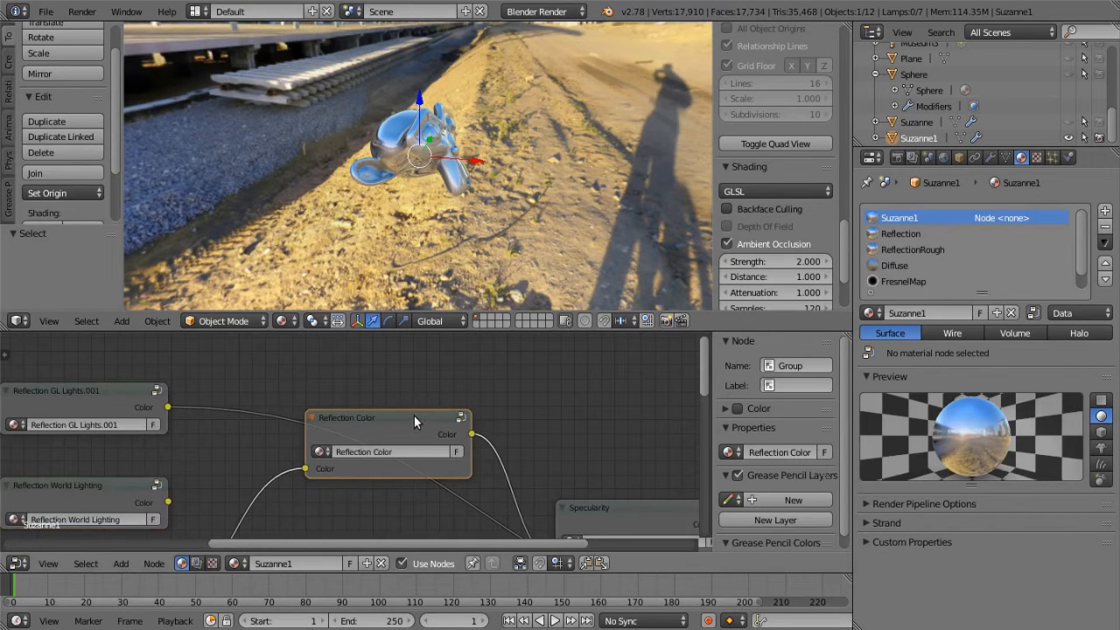
scroll(486, 423, "down", 2)
middle_click_drag(503, 420, 498, 390)
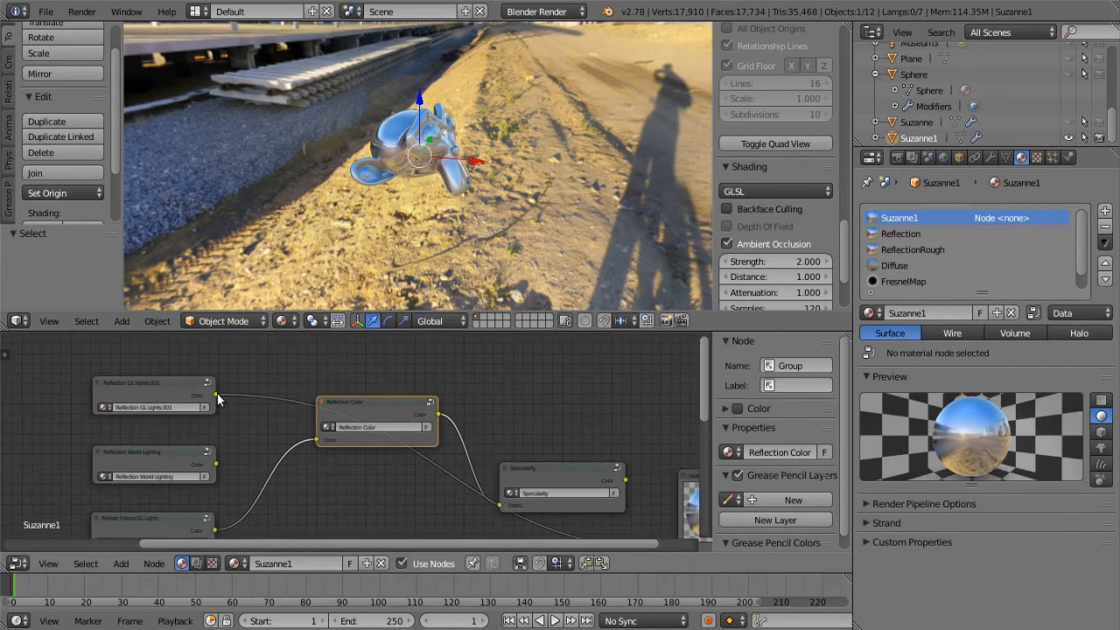
left_click_drag(216, 395, 317, 440)
Connect the Color output of the Reflection Color group to the output node's Color input
middle_click_drag(418, 498, 230, 488)
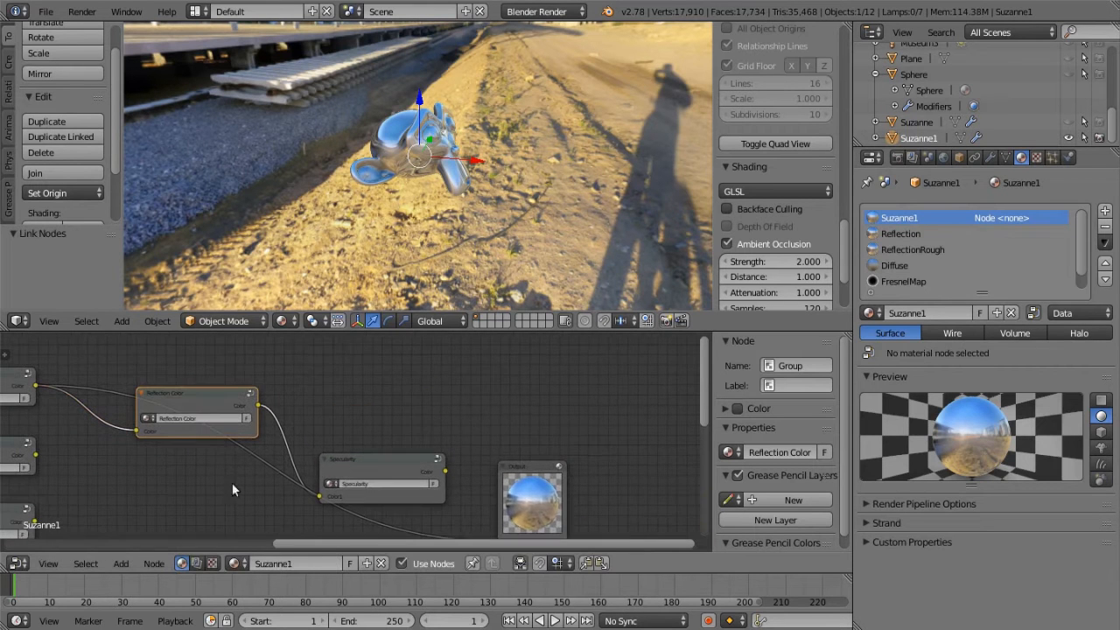
left_click_drag(262, 406, 320, 495)
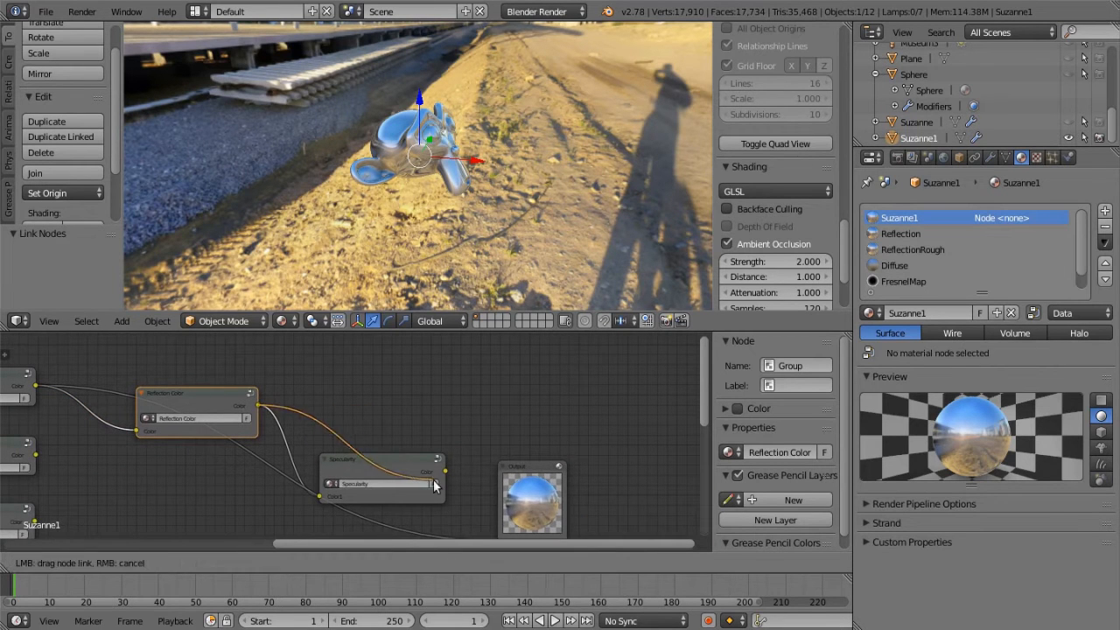
scroll(438, 438, "down", 1)
left_click_drag(261, 376, 469, 492)
Open the Reflection Color group and move its Group Output node clear of the RGB Curves node
middle_click_drag(275, 476, 398, 479)
scroll(490, 498, "up", 7)
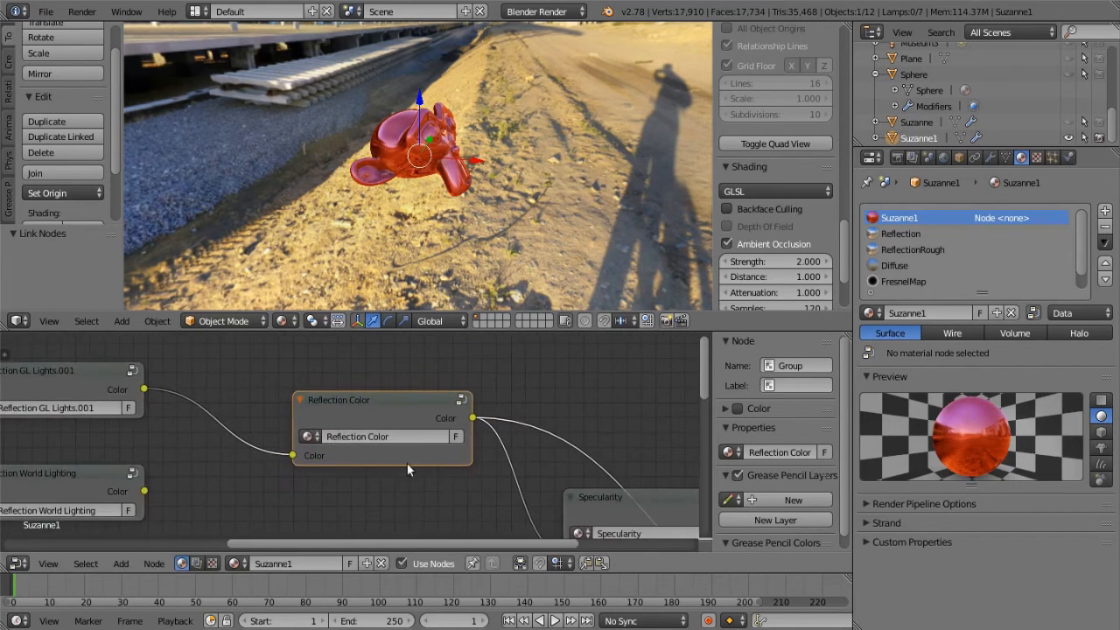
key("Tab")
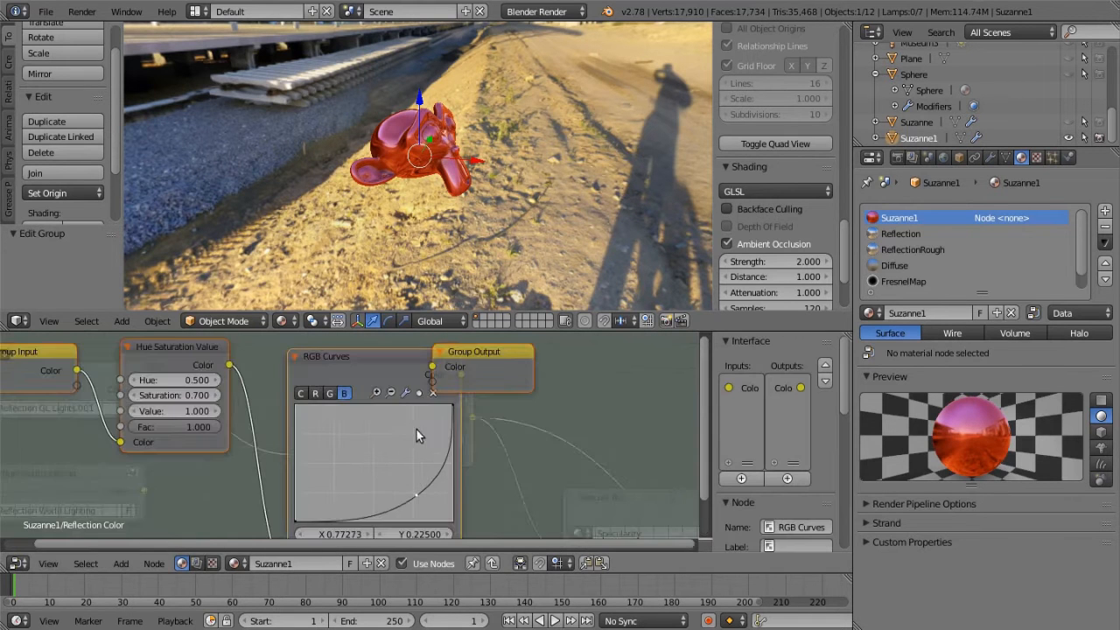
left_click_drag(459, 388, 515, 371)
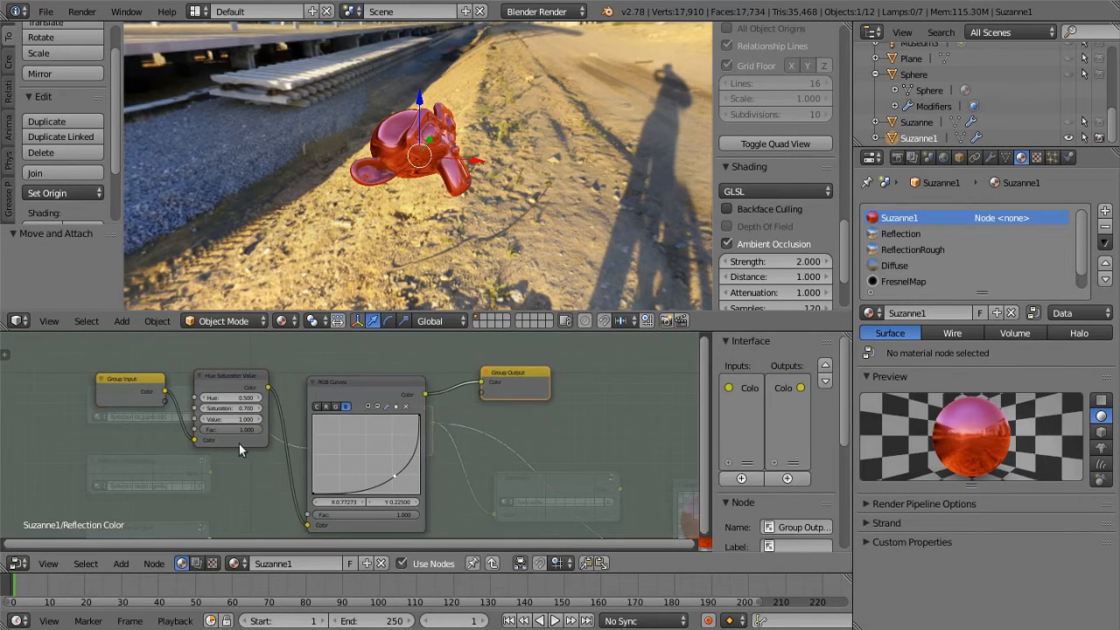
Examine the Hue Saturation Value settings and go through the green, red and combined curves of the RGB Curves node
middle_click_drag(242, 461, 291, 461)
scroll(290, 461, "up", 2)
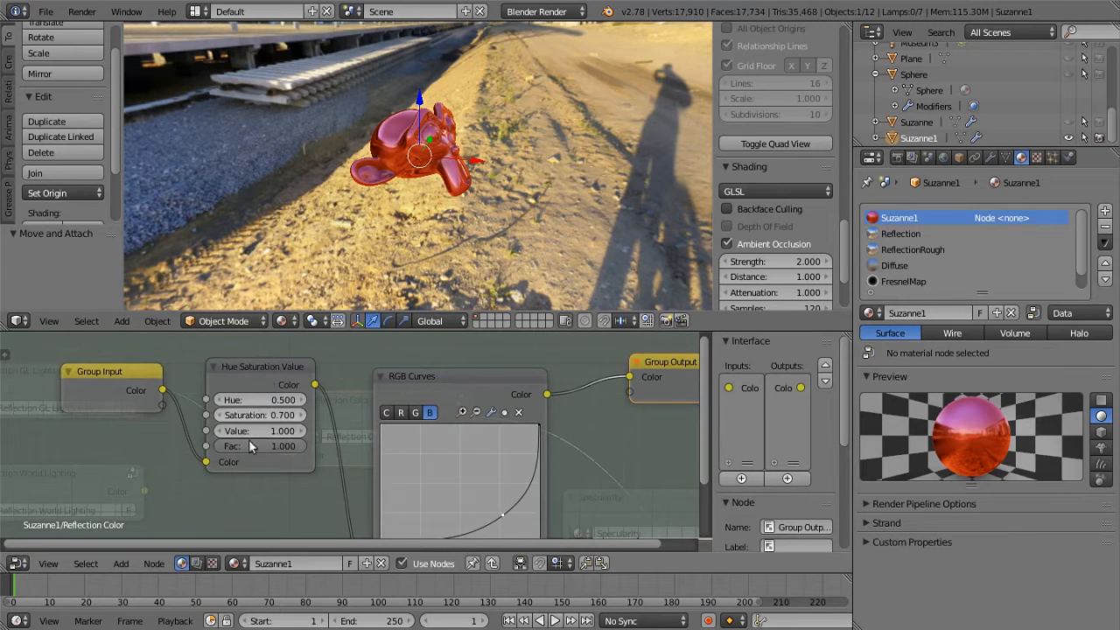
scroll(287, 499, "down", 2)
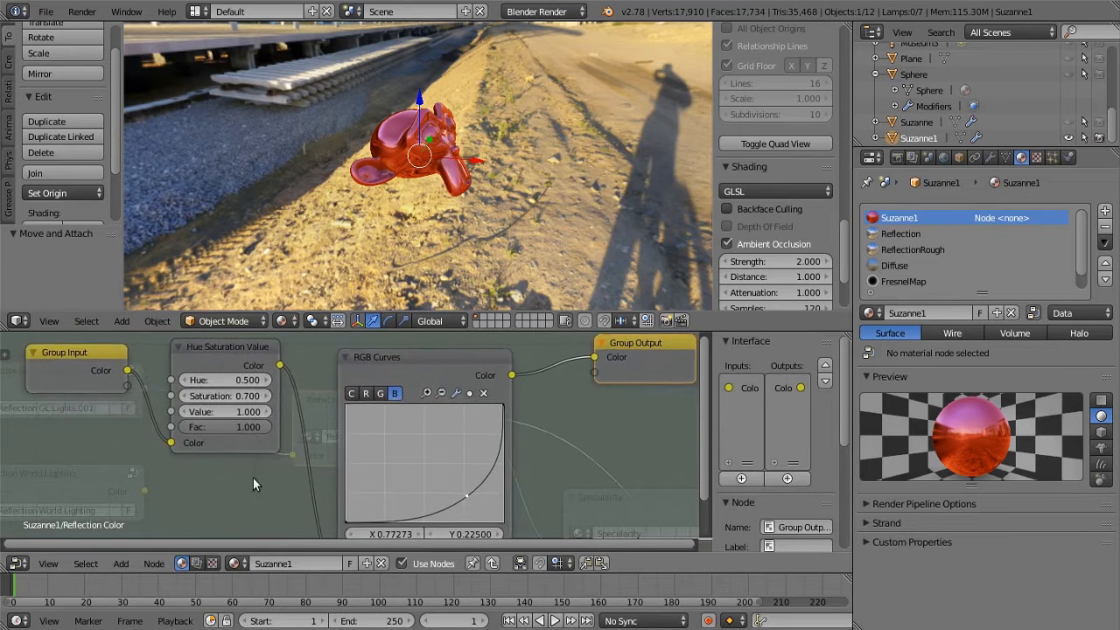
scroll(557, 441, "down", 1)
middle_click_drag(553, 450, 546, 433)
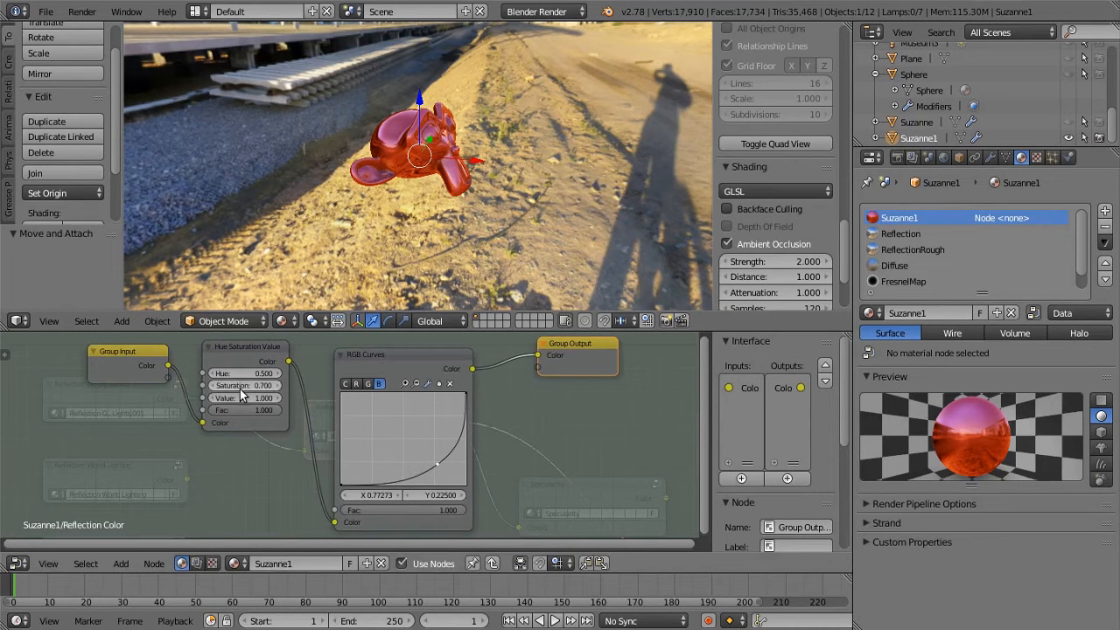
left_click(368, 385)
left_click(357, 385)
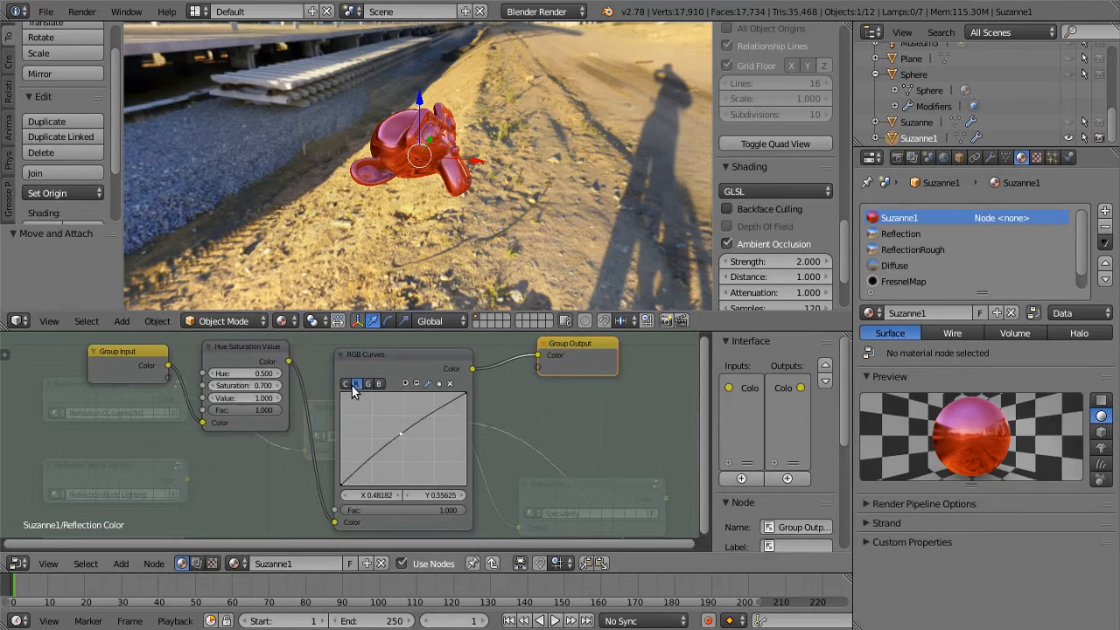
left_click(347, 385)
Check the tinted reflections on the monkey head from several angles and exit the Reflection Color group
middle_click_drag(426, 181, 475, 152)
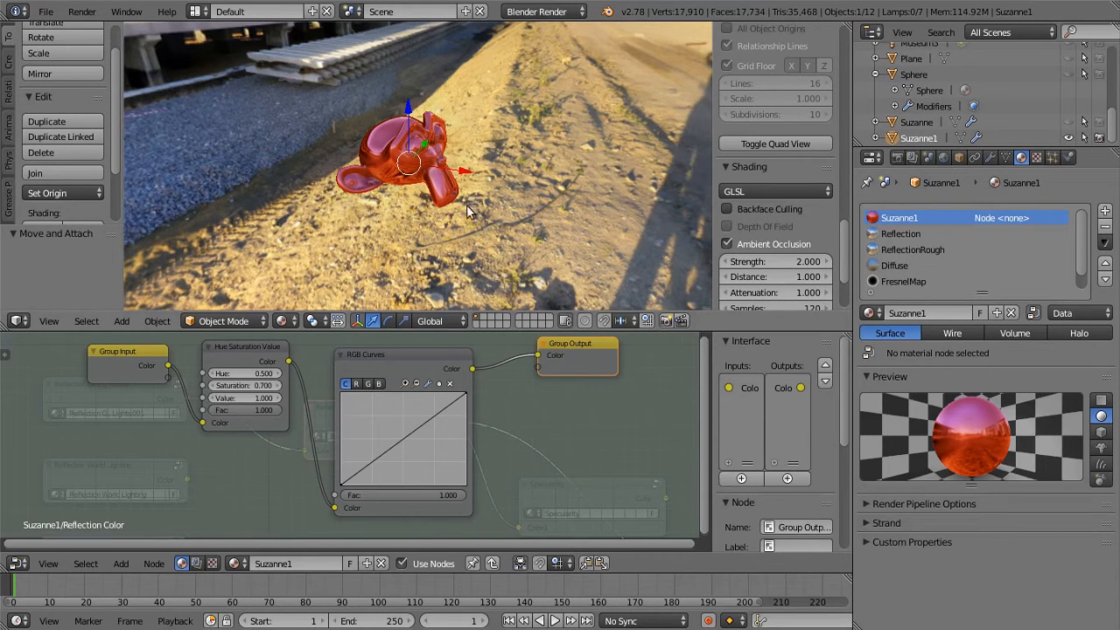
scroll(411, 229, "up", 2)
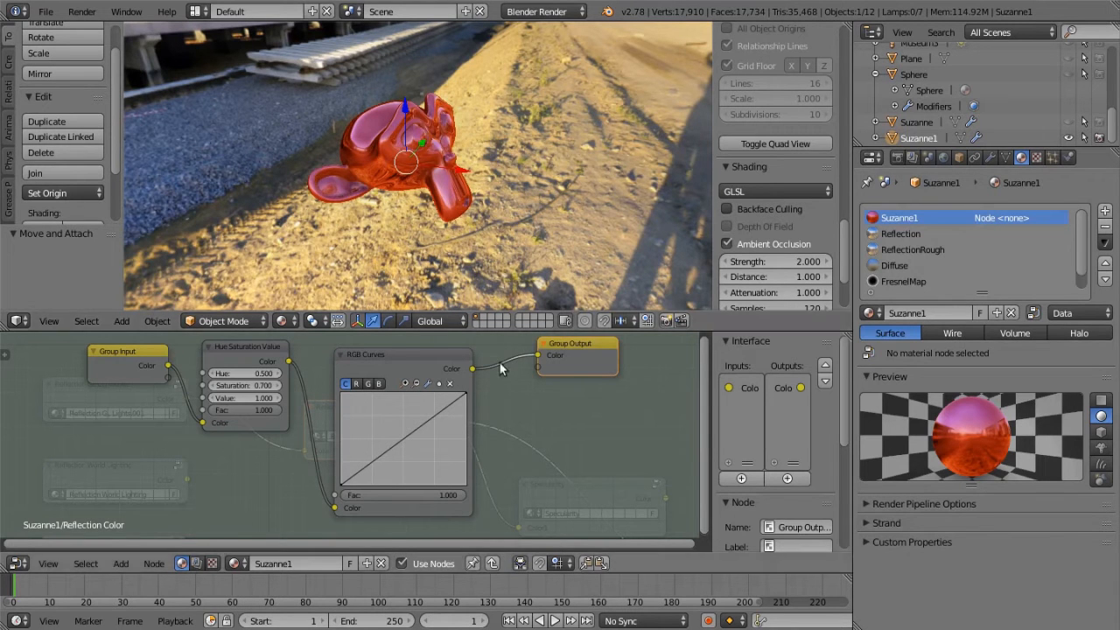
middle_click_drag(425, 207, 225, 334)
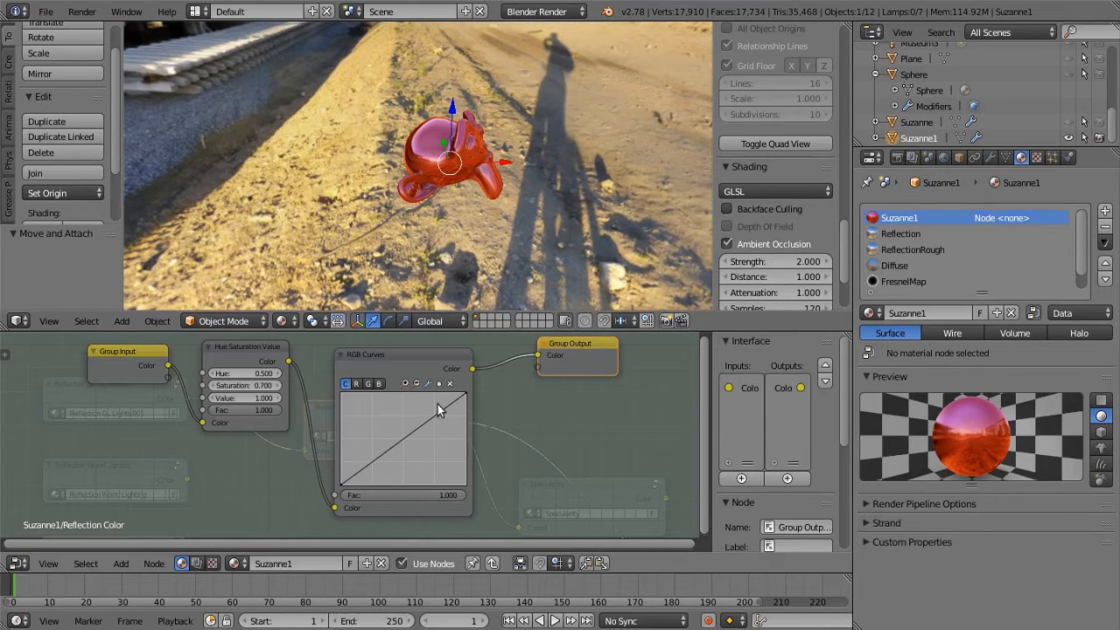
scroll(491, 168, "up", 2)
middle_click_drag(462, 205, 366, 136)
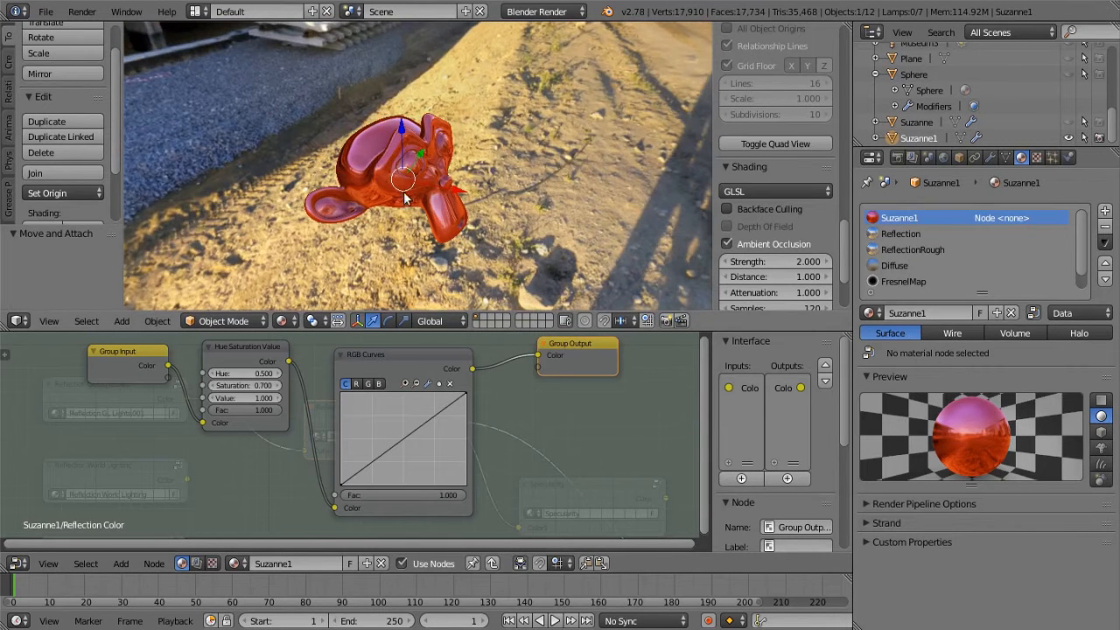
middle_click_drag(402, 198, 525, 219)
key("Tab")
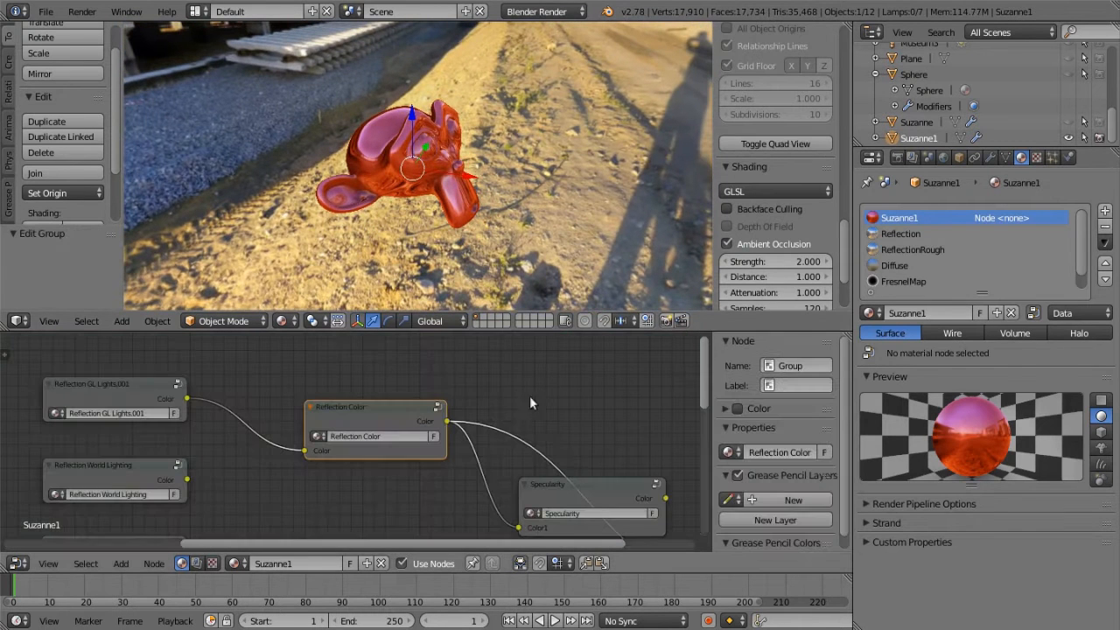
Move the Reflection Color node up toward the reflection groups and place the Specularity node below it, away from the output node
left_click_drag(408, 406, 388, 382)
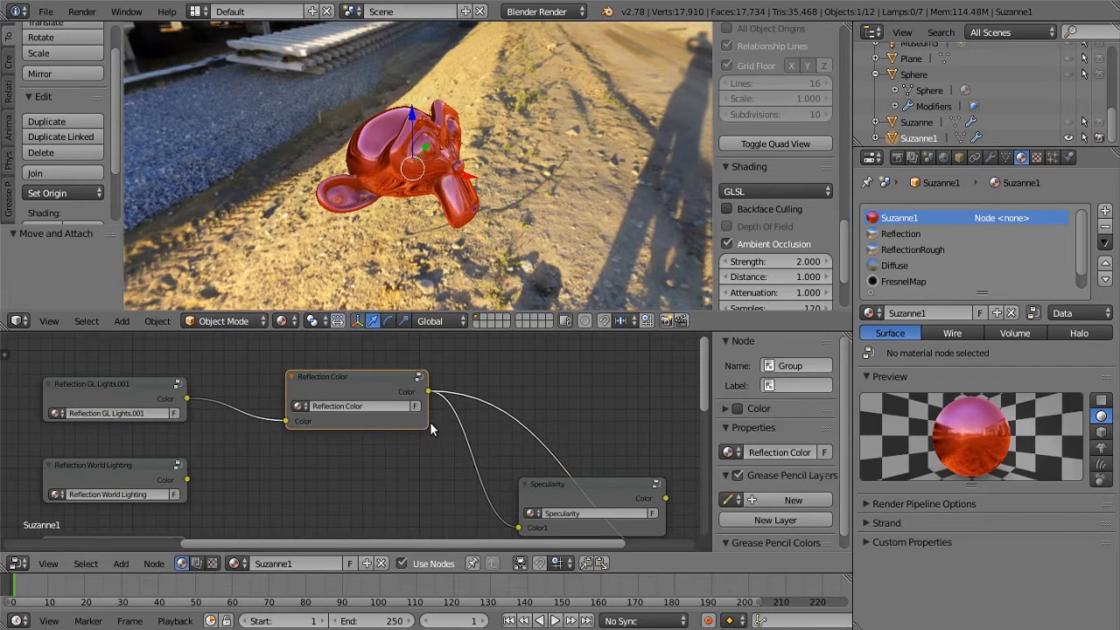
scroll(420, 437, "down", 2)
middle_click_drag(395, 470, 210, 409)
left_click_drag(355, 421, 260, 445)
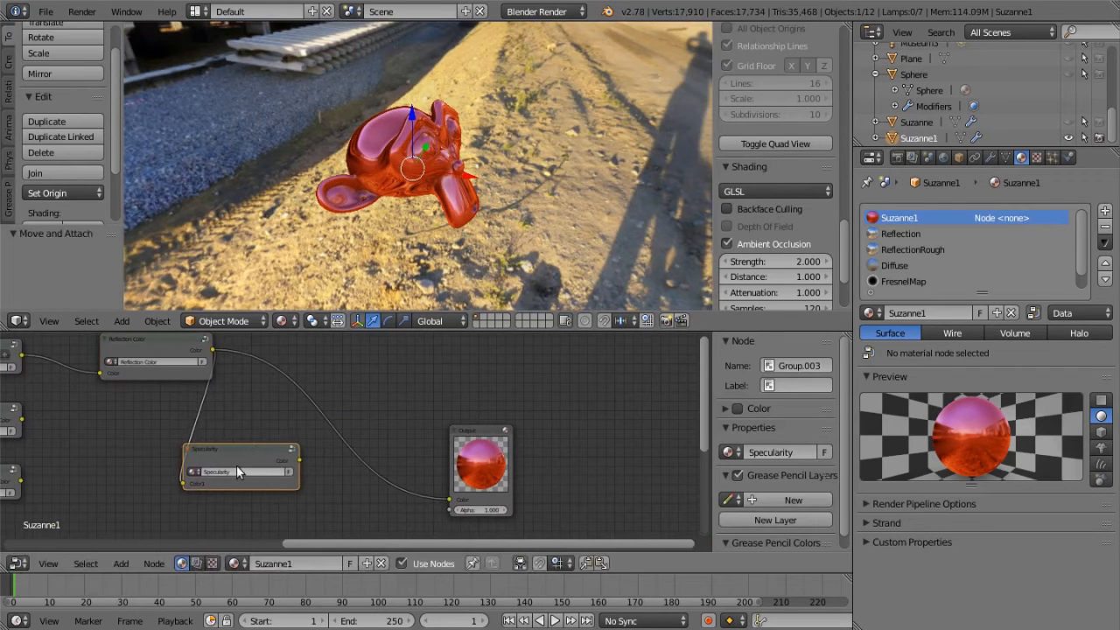
middle_click_drag(267, 440, 400, 415)
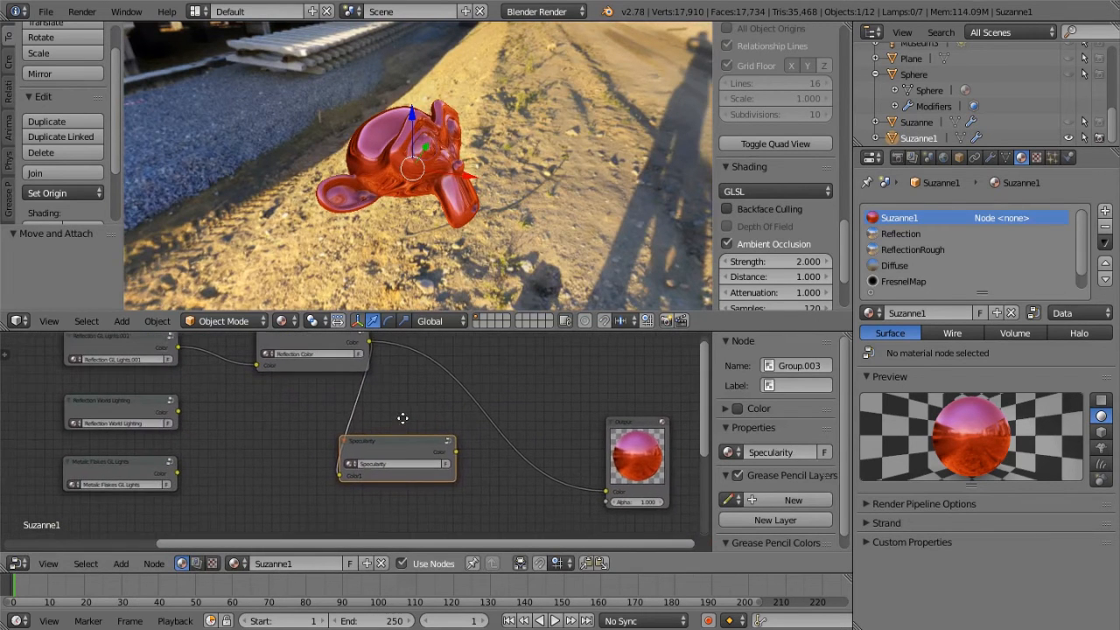
left_click_drag(415, 439, 432, 434)
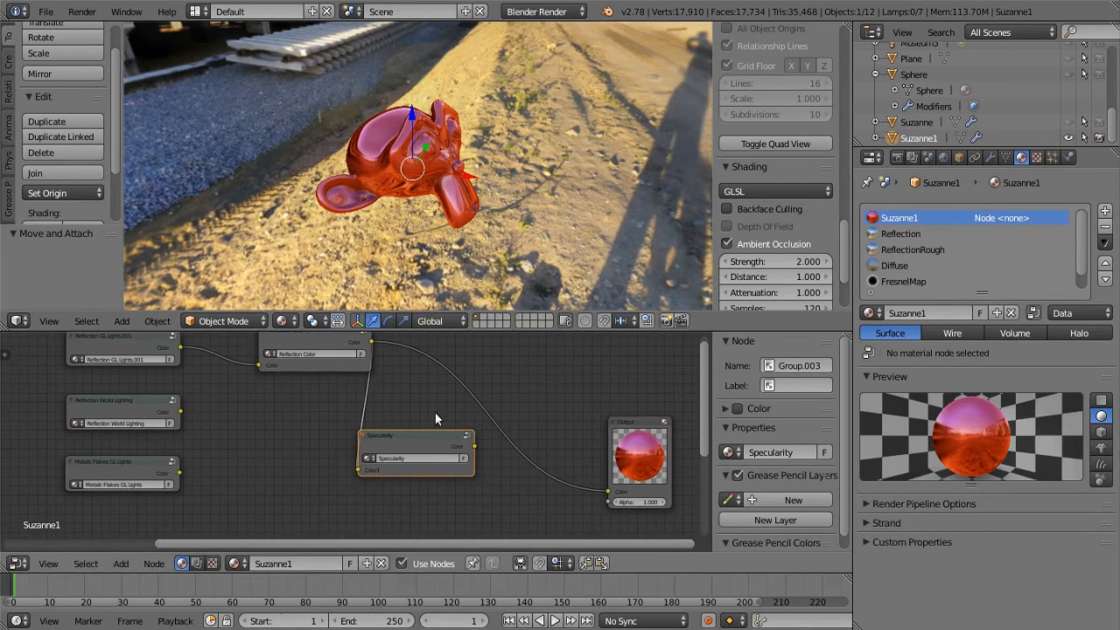
Examine the reflections on the monkey head's face up close from different angles
middle_click_drag(386, 267, 341, 221)
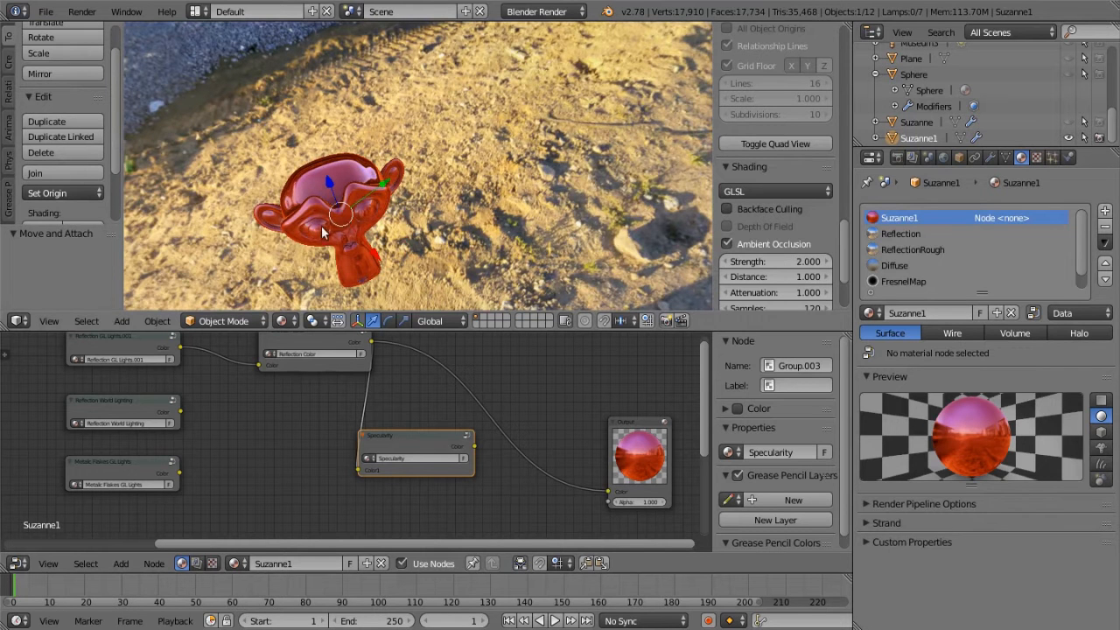
scroll(339, 206, "up", 2)
middle_click_drag(337, 200, 371, 164)
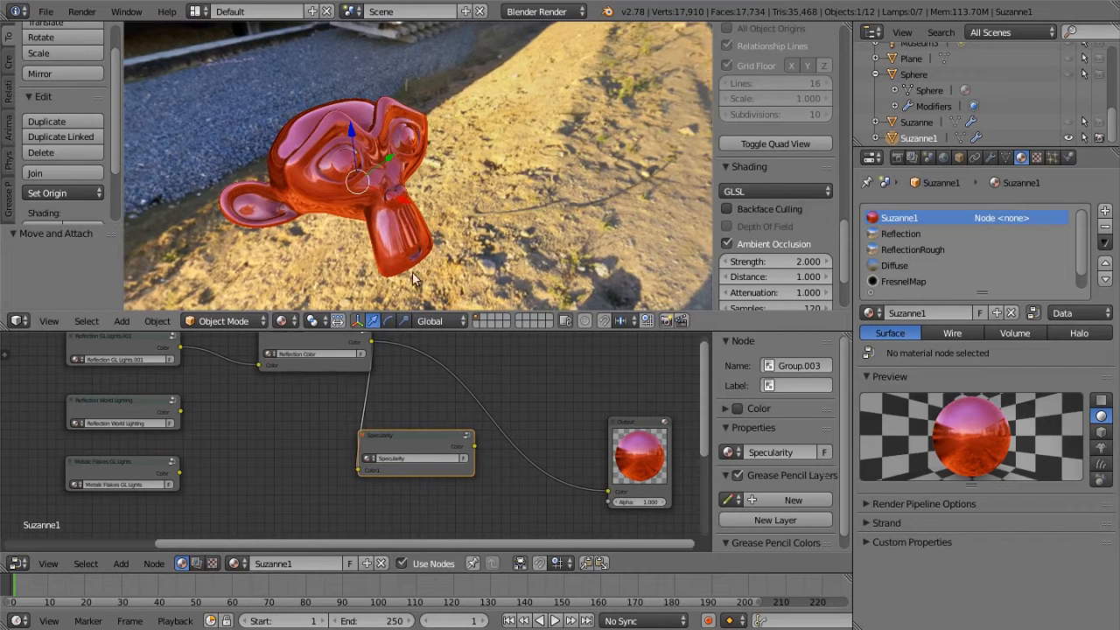
Open the Specularity group, move Group Input to the left, and raise the Reflection material node and the upper Hue Saturation Value and RGB Curves nodes
left_click(444, 441)
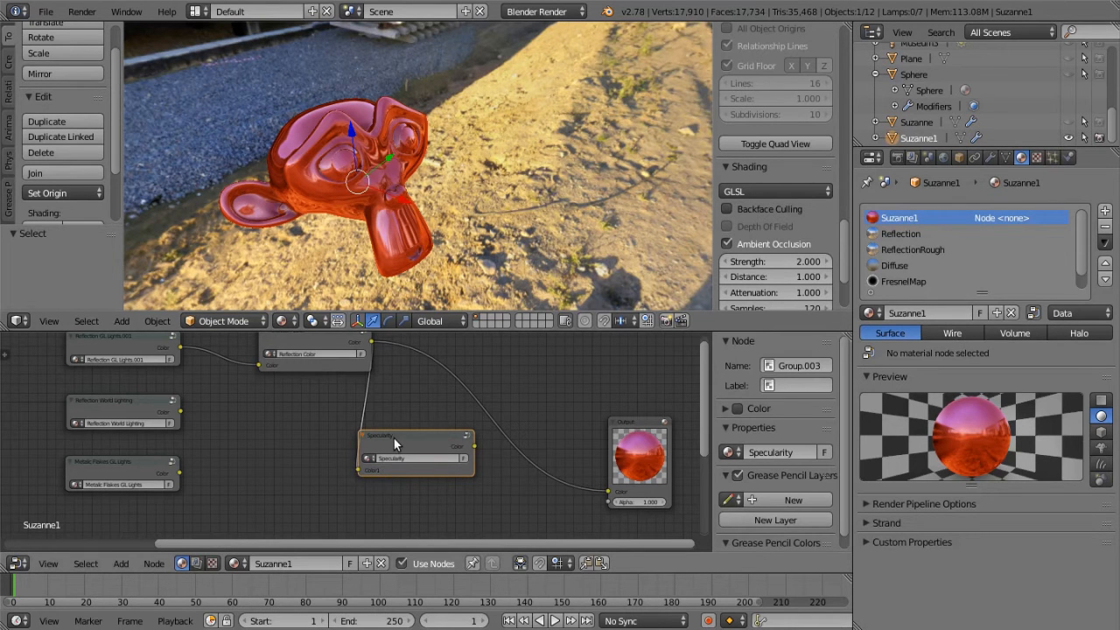
key("Tab")
scroll(397, 450, "down", 9)
middle_click_drag(440, 467, 564, 444)
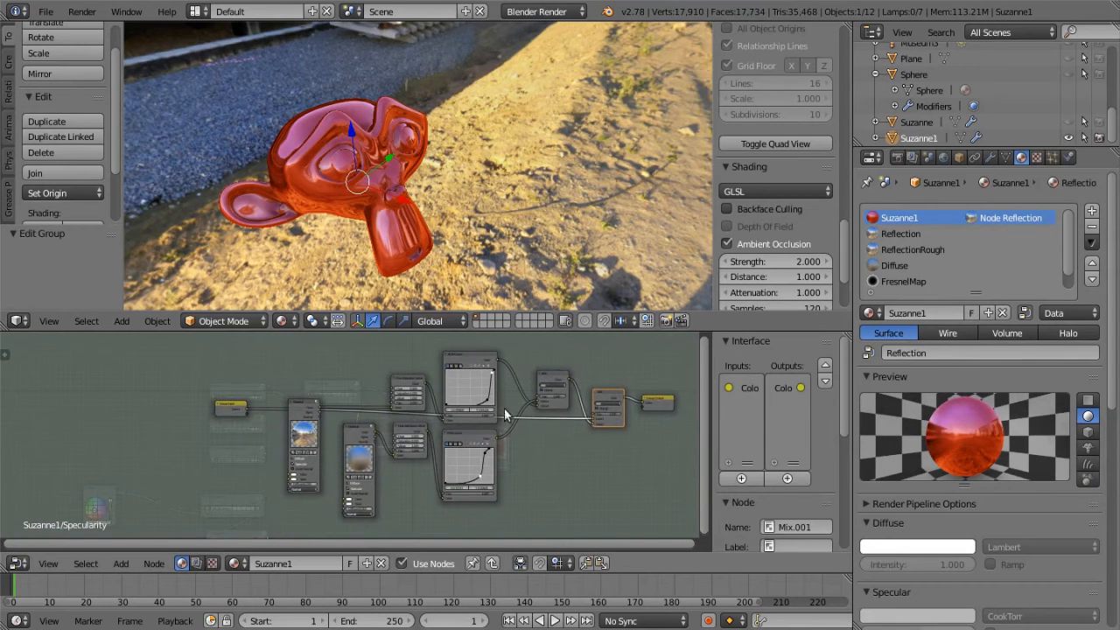
left_click_drag(233, 410, 200, 415)
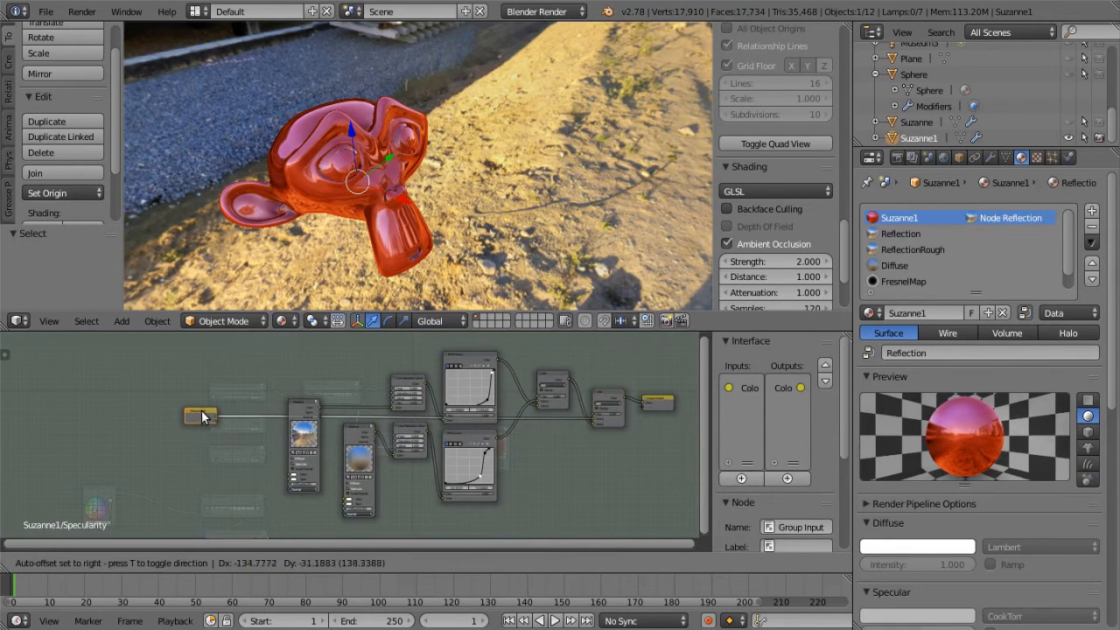
left_click_drag(462, 354, 461, 336)
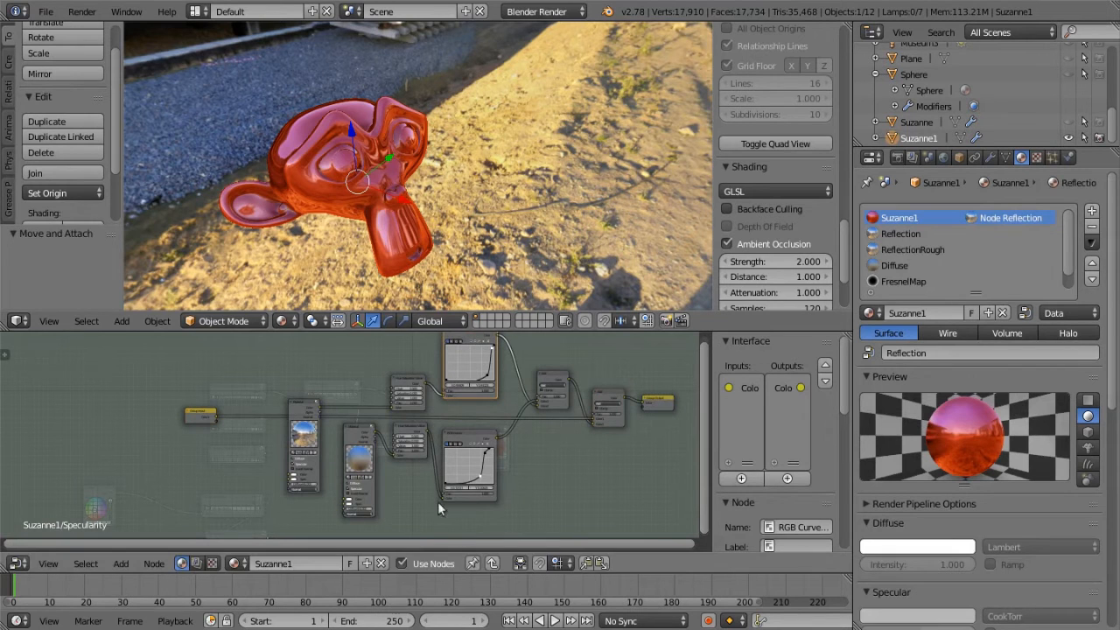
left_click_drag(406, 379, 404, 359)
left_click_drag(308, 402, 295, 514)
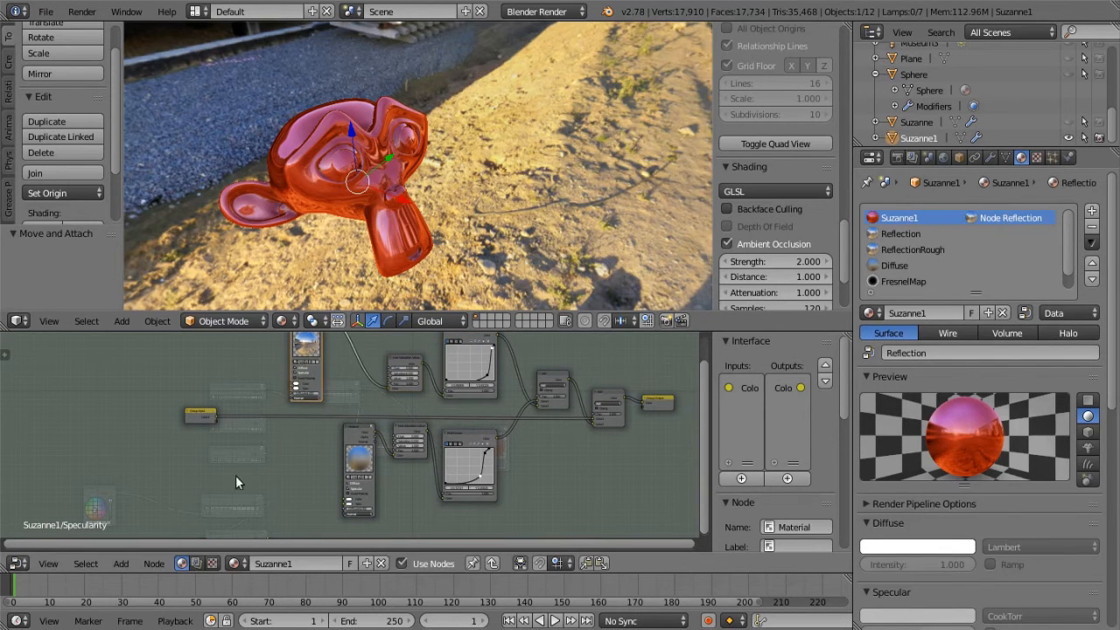
middle_click_drag(235, 477, 229, 484)
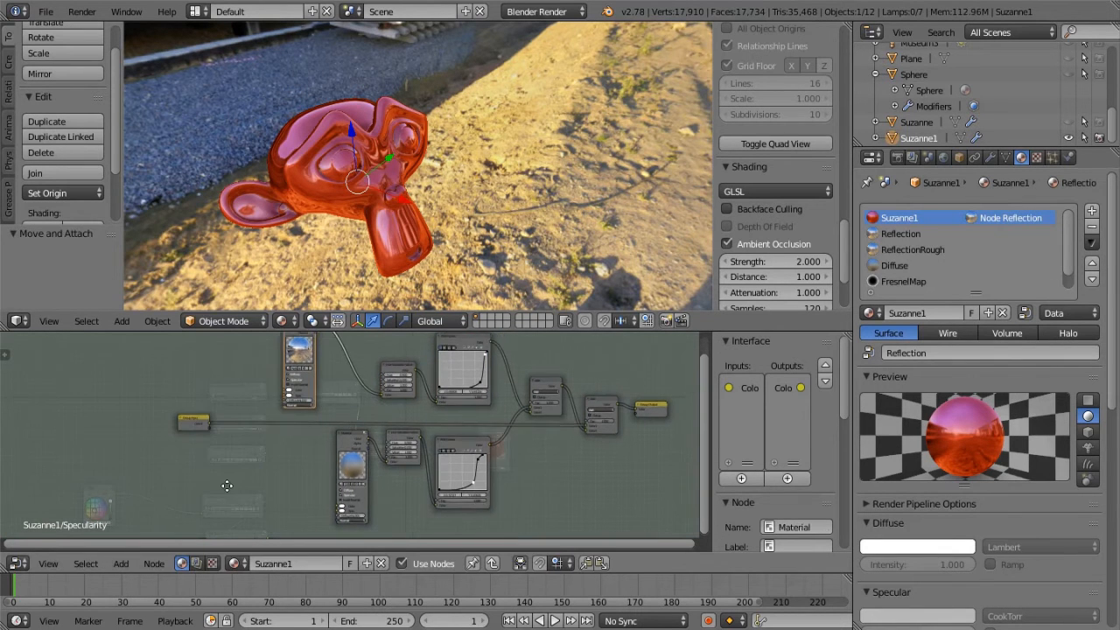
left_click(121, 564)
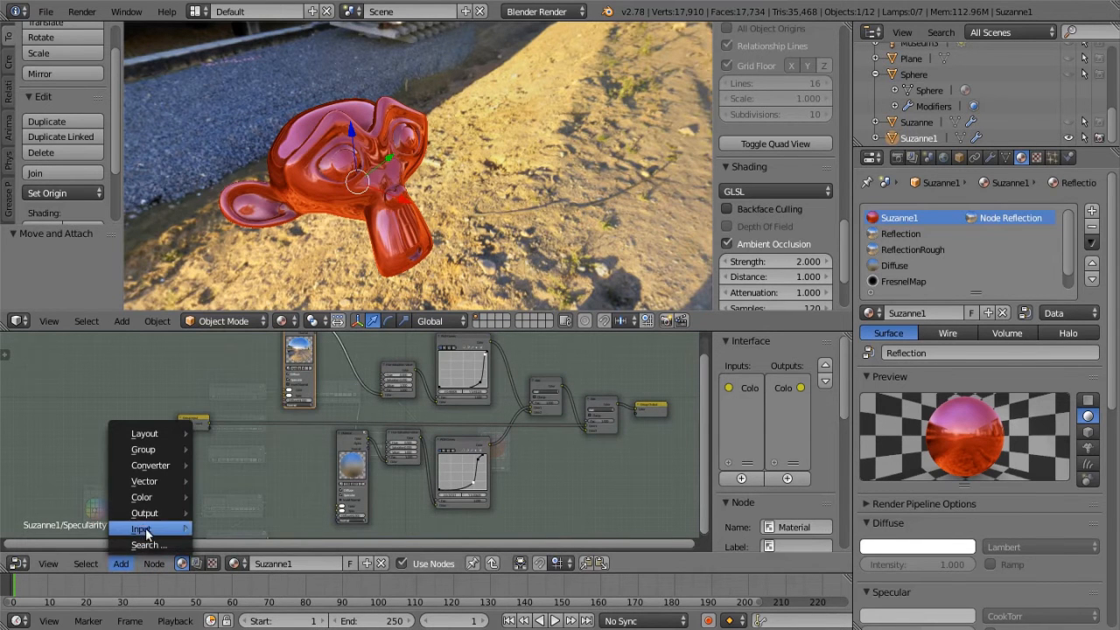
mouse_move(145, 531)
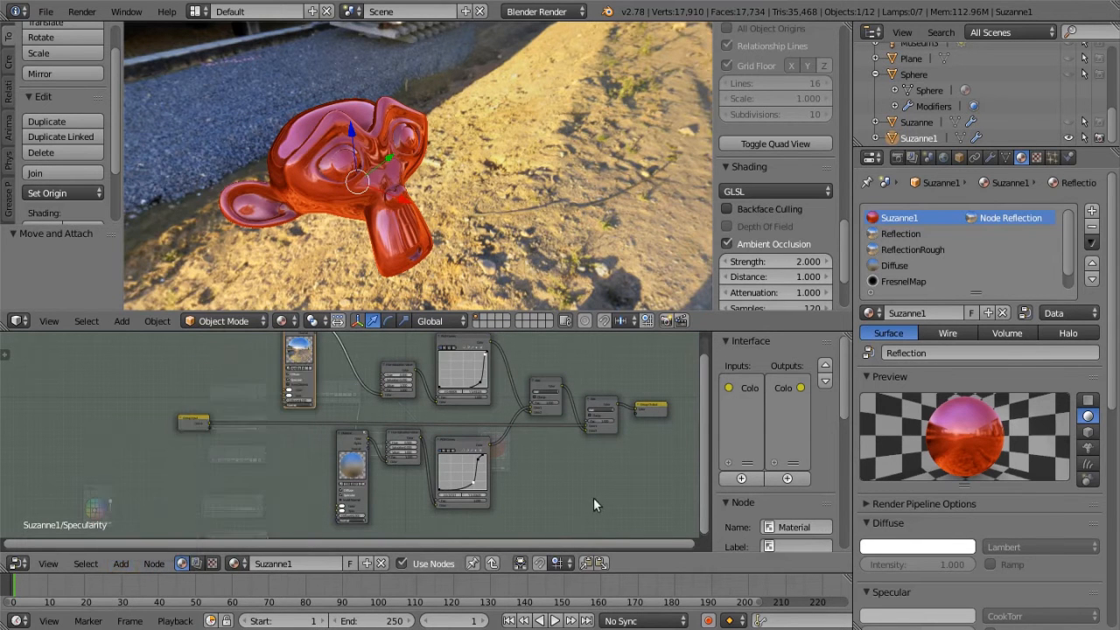
scroll(535, 470, "up", 3)
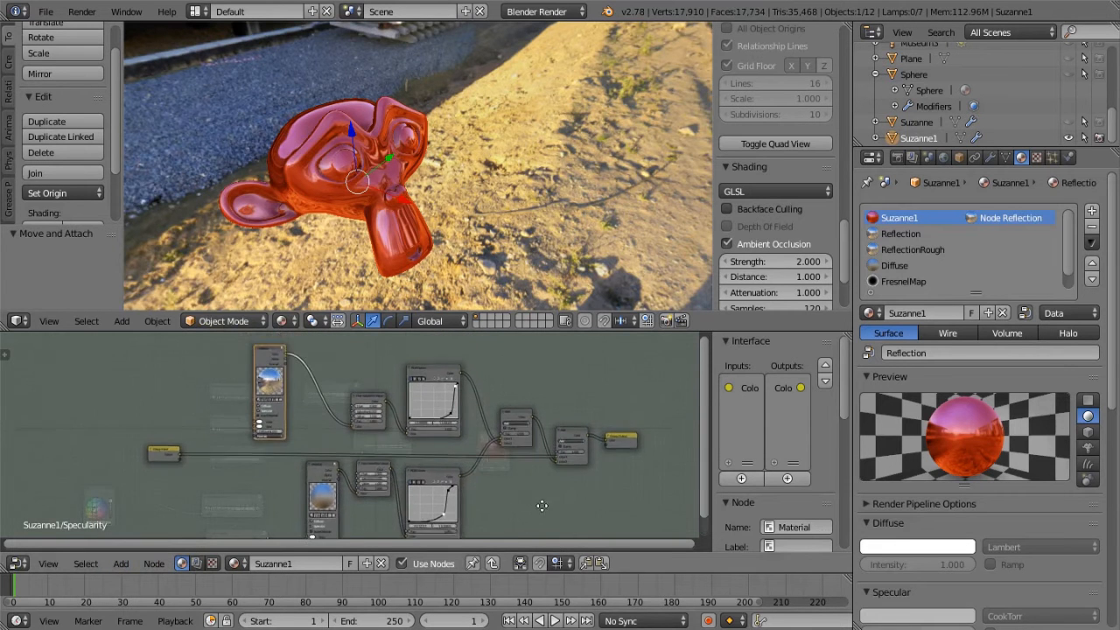
Exit the Specularity group and link its Color output to the Output node's Color input
middle_click_drag(534, 486, 476, 478)
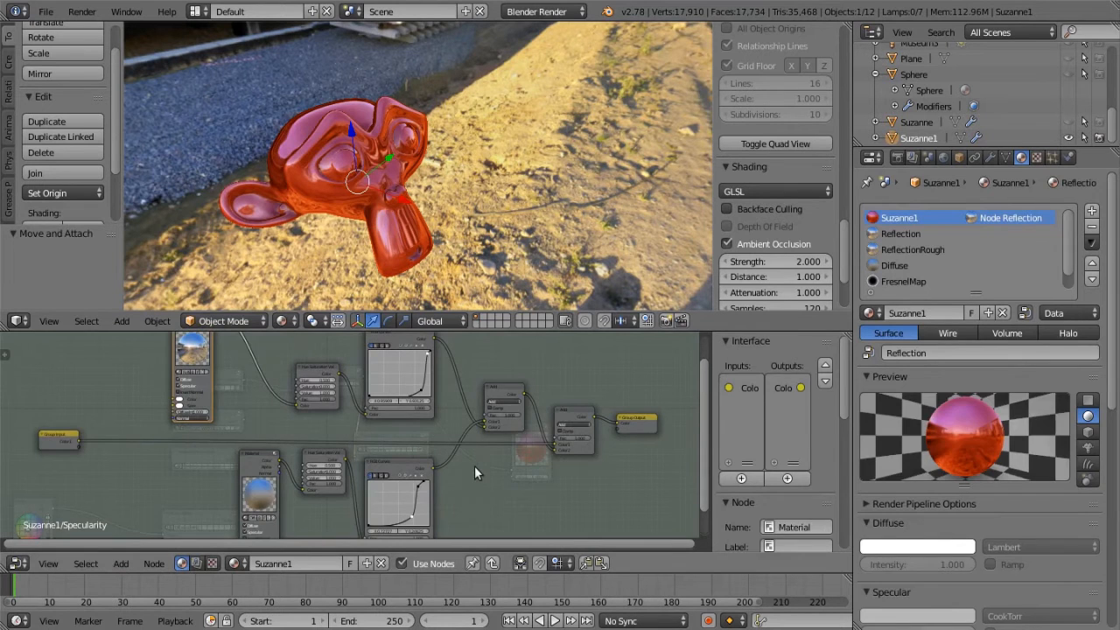
key("Tab")
left_click_drag(395, 432, 413, 438)
scroll(341, 429, "up", 2)
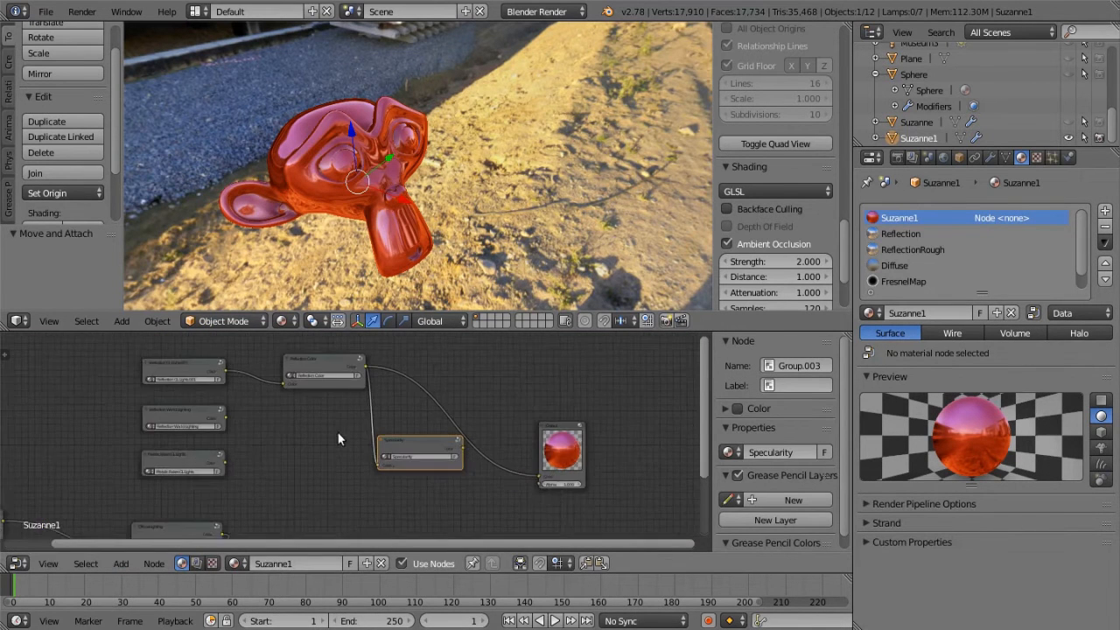
left_click_drag(471, 447, 559, 480)
Examine the specular highlights on the monkey head from several angles and against the surrounding environment
middle_click_drag(382, 220, 496, 186)
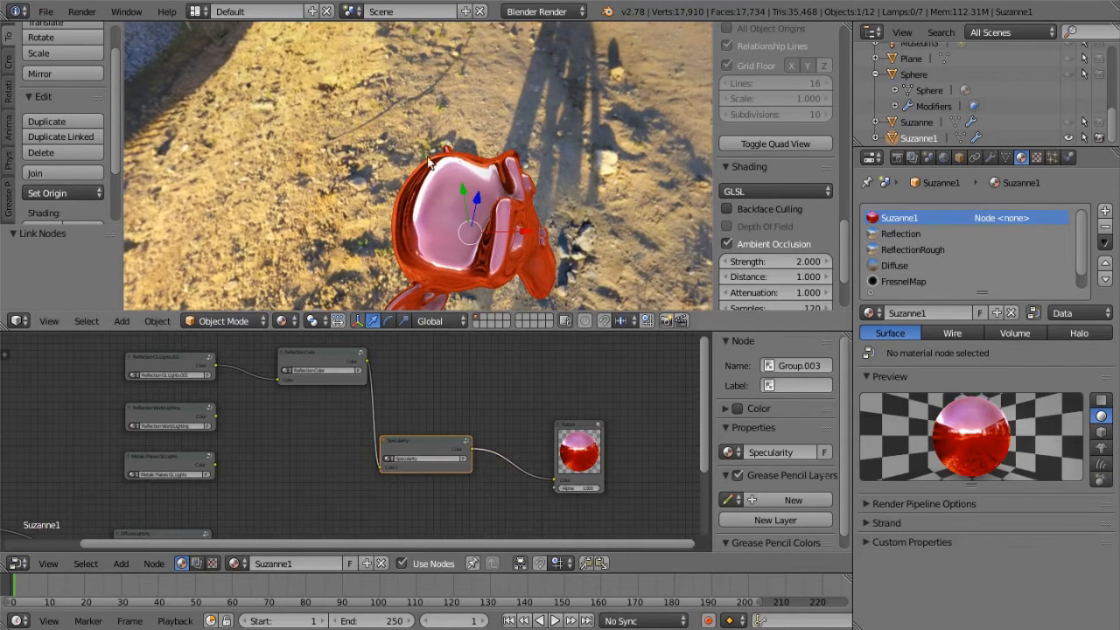
middle_click_drag(433, 262, 479, 196)
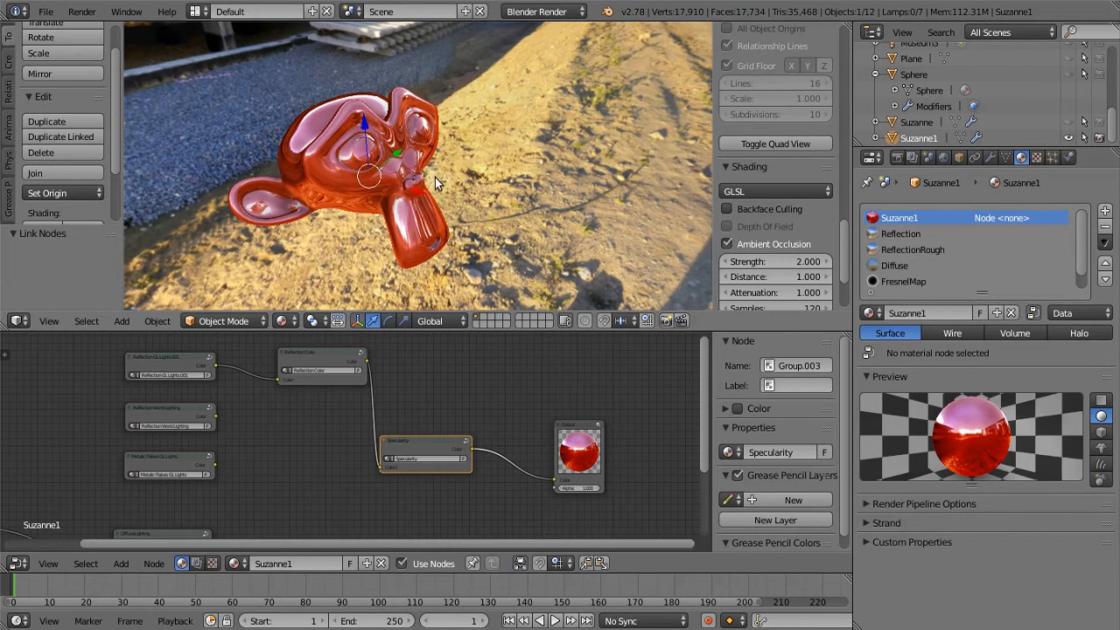
scroll(936, 256, "down", 1)
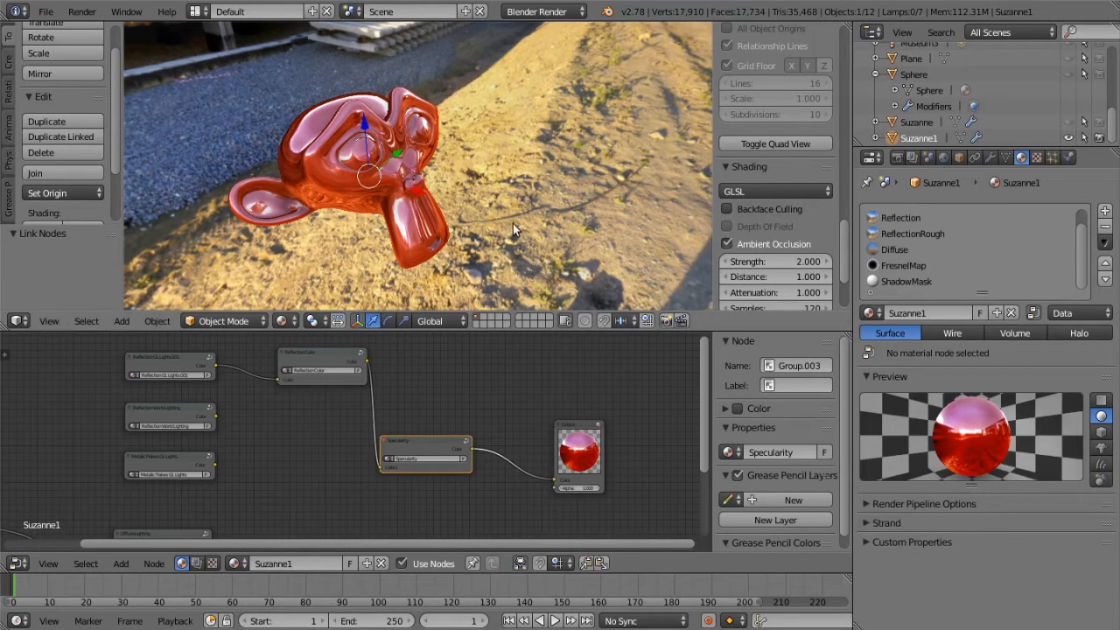
middle_click_drag(432, 205, 443, 49)
scroll(438, 174, "down", 4)
middle_click_drag(426, 100, 280, 52)
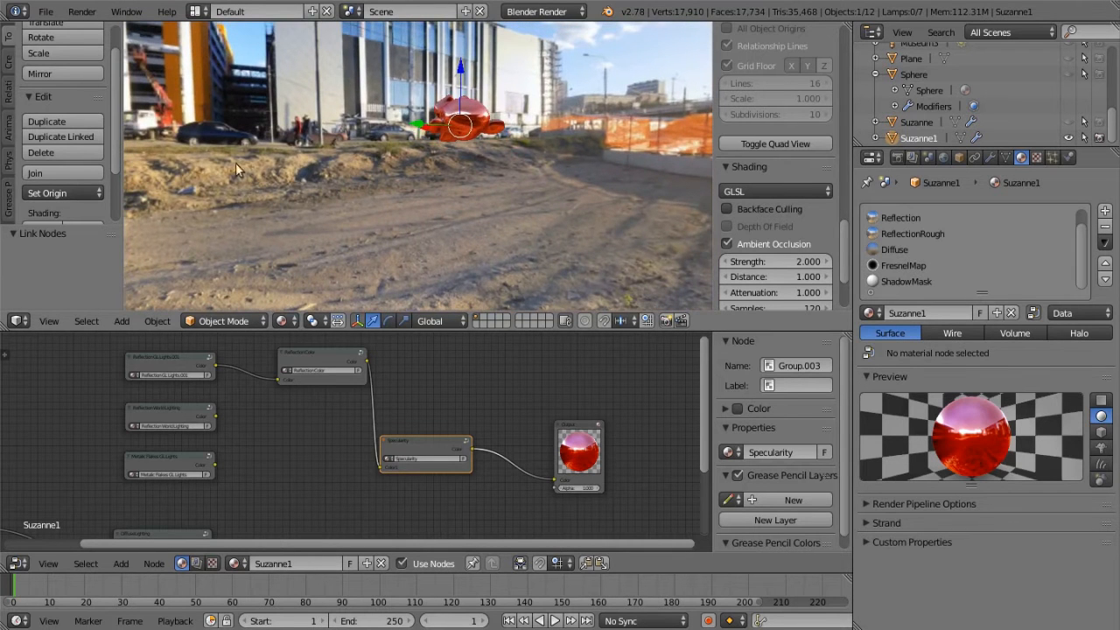
middle_click_drag(469, 179, 429, 219)
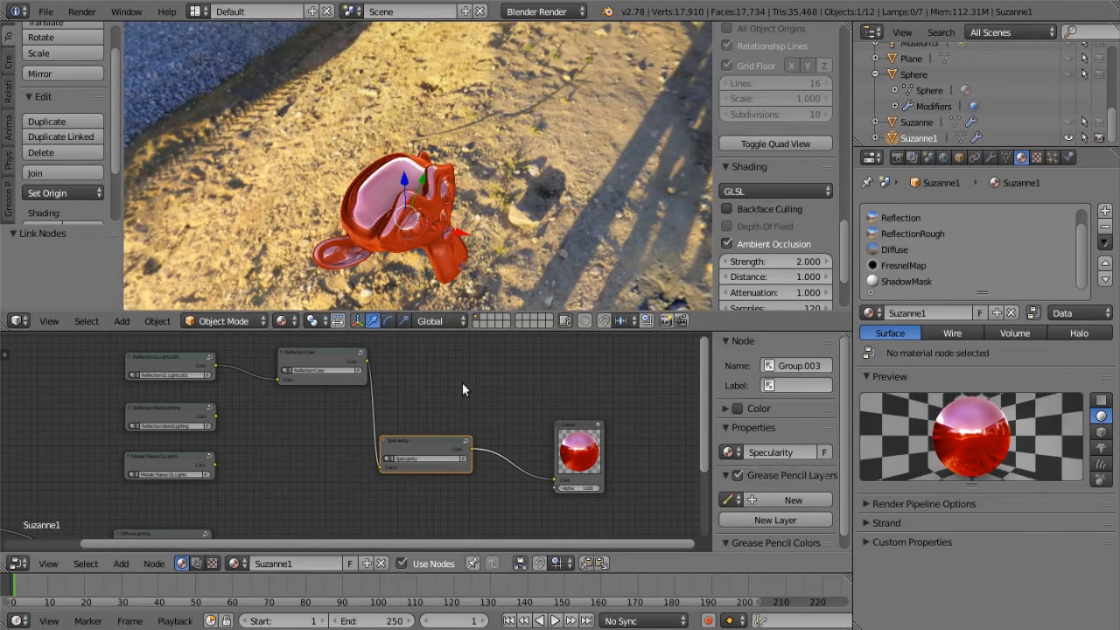
Open the Specularity group and link the Reflection material's Color directly to Group Output to preview it on the monkey head
middle_click_drag(462, 383, 445, 374)
right_click(416, 429)
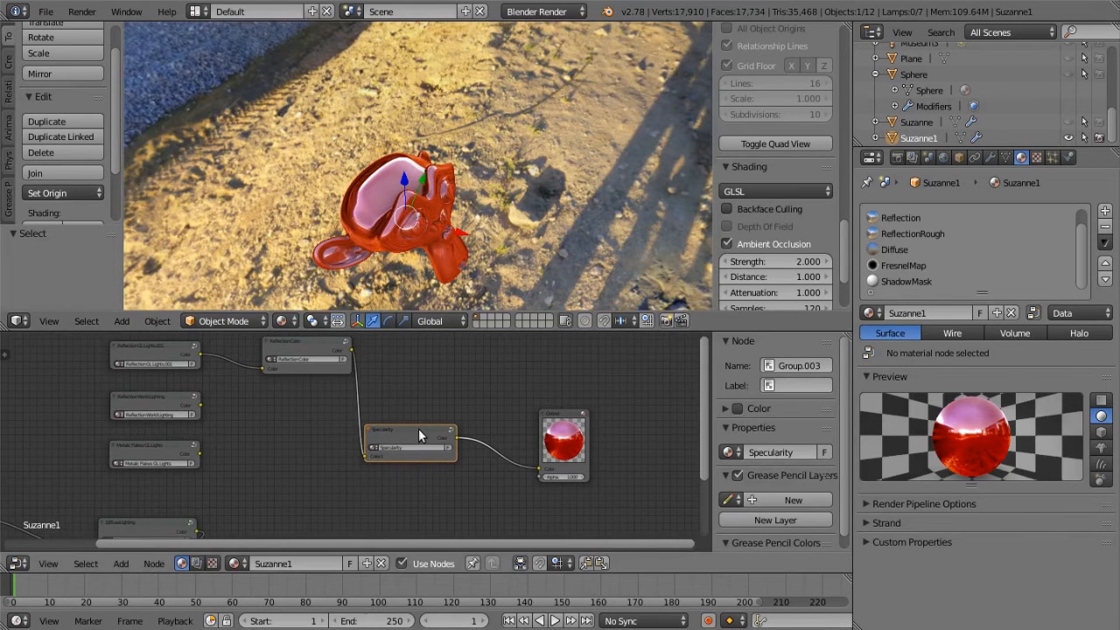
key("Tab")
scroll(598, 477, "down", 1)
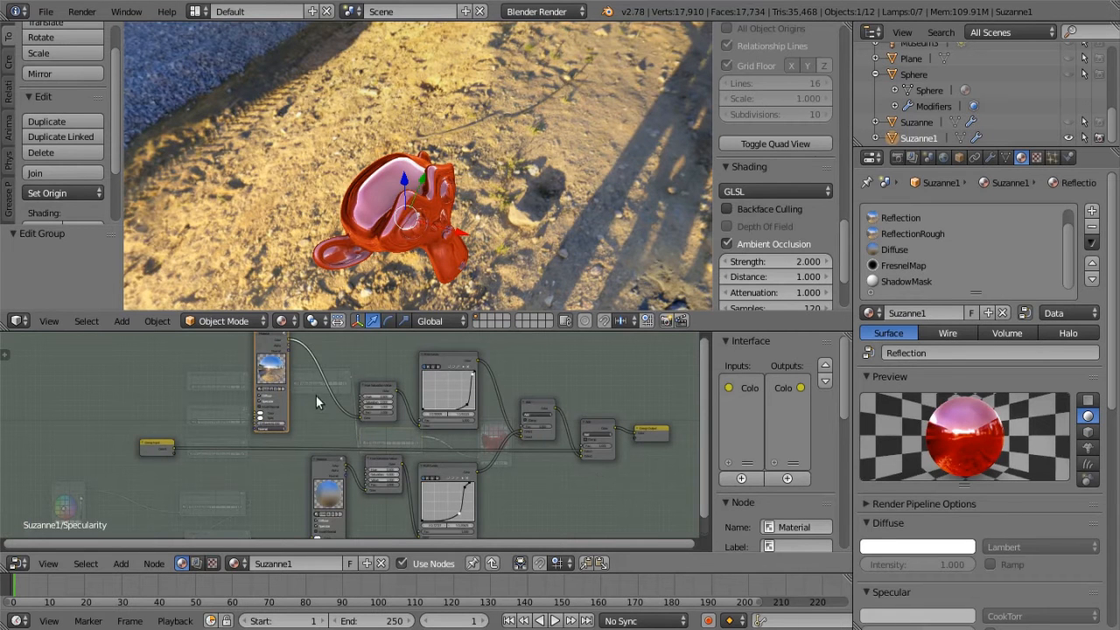
middle_click_drag(303, 381, 159, 421)
scroll(348, 419, "up", 1)
left_click_drag(134, 365, 572, 475)
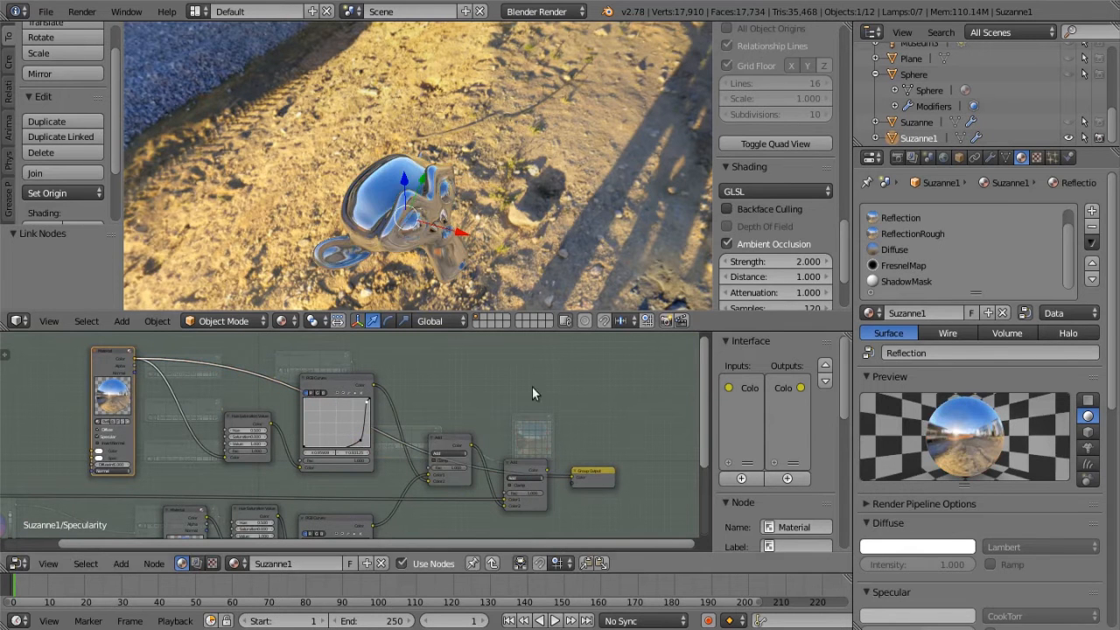
middle_click_drag(407, 236, 432, 212)
Link the upper Hue Saturation Value node's Color to Group Output to preview the desaturated reflection
scroll(263, 435, "up", 2)
middle_click_drag(268, 440, 223, 434)
scroll(251, 461, "up", 1)
scroll(251, 462, "up", 1)
scroll(213, 420, "up", 1)
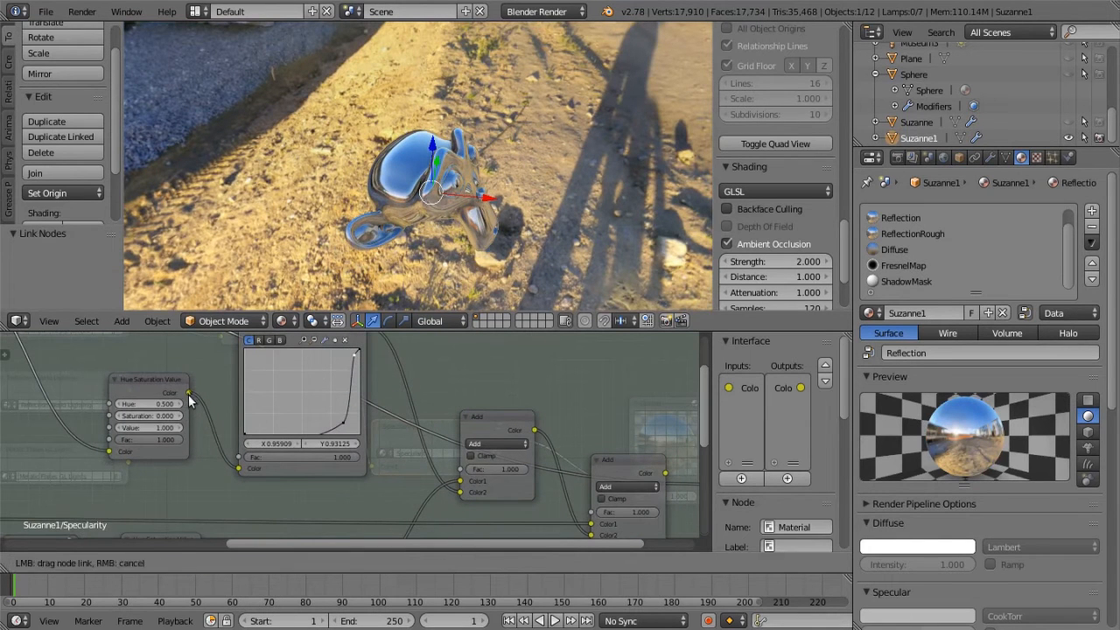
scroll(437, 357, "down", 1)
middle_click_drag(371, 362, 258, 362)
left_click_drag(100, 382, 546, 452)
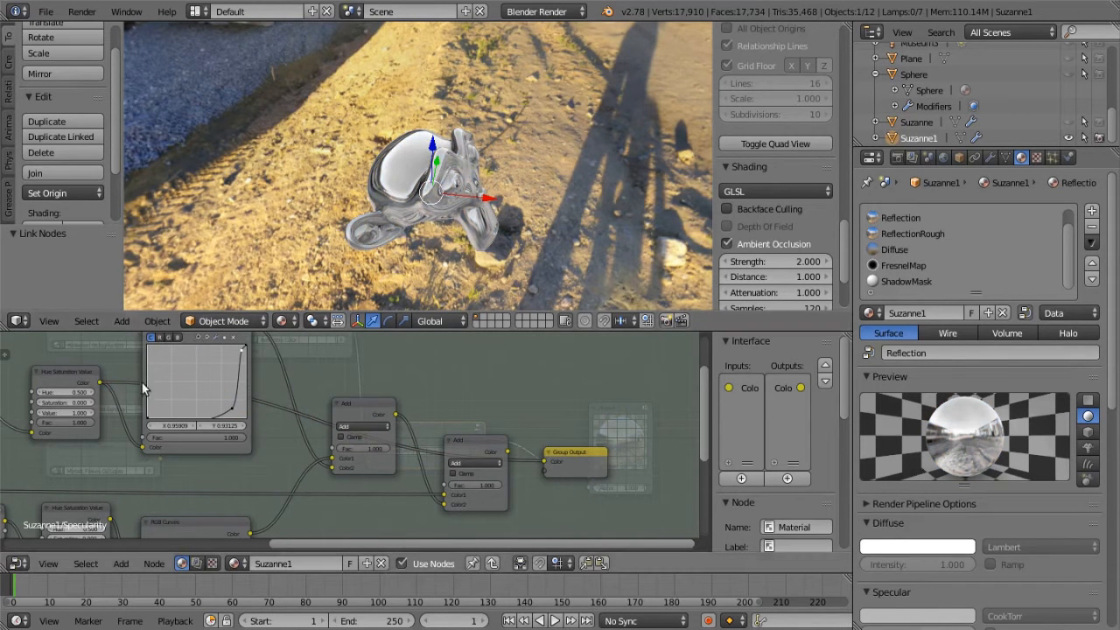
Link the upper RGB Curves node's Color to Group Output and check the isolated highlights on the monkey head
middle_click_drag(320, 361, 364, 395)
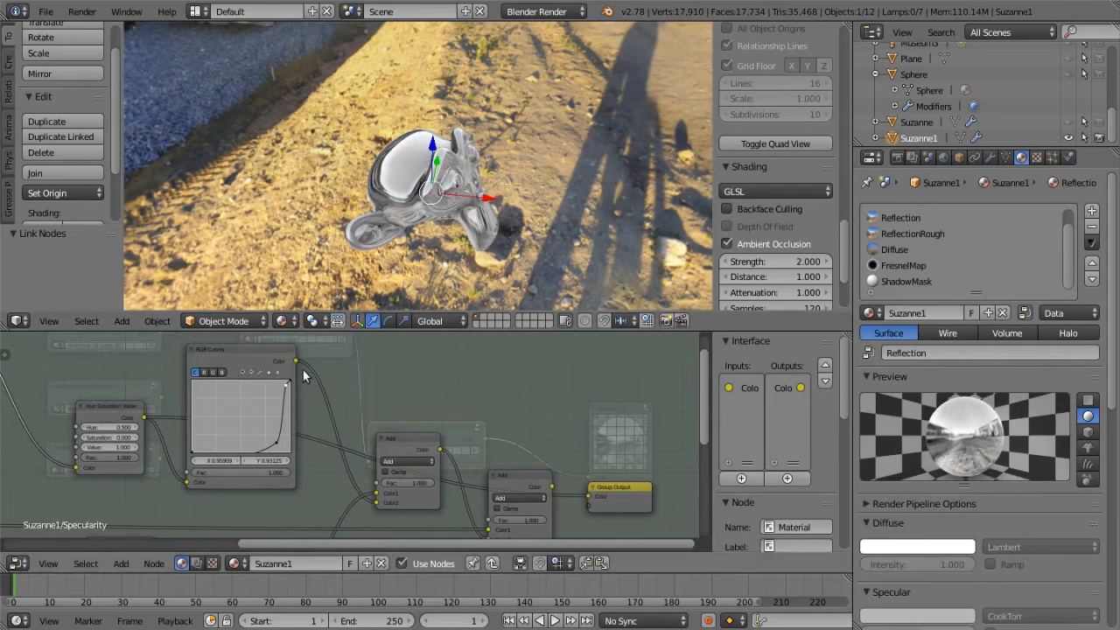
left_click_drag(296, 360, 589, 496)
middle_click_drag(449, 230, 458, 207)
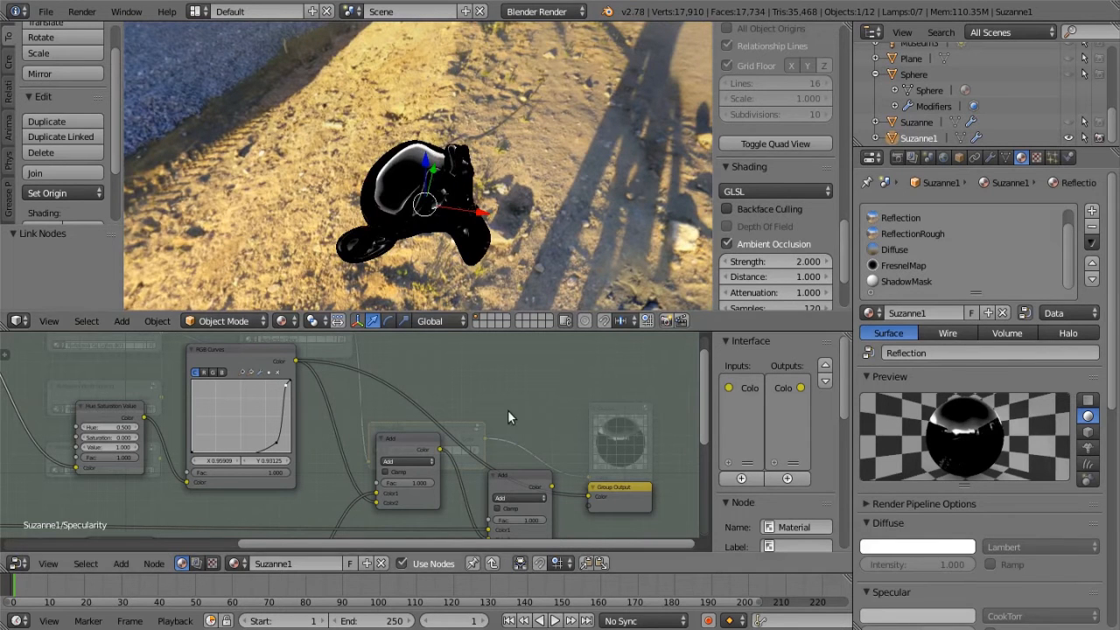
Link the lower Diffuse material's Color directly to Group Output to preview the blurred environment shading
scroll(506, 414, "down", 3)
middle_click_drag(506, 413, 75, 492)
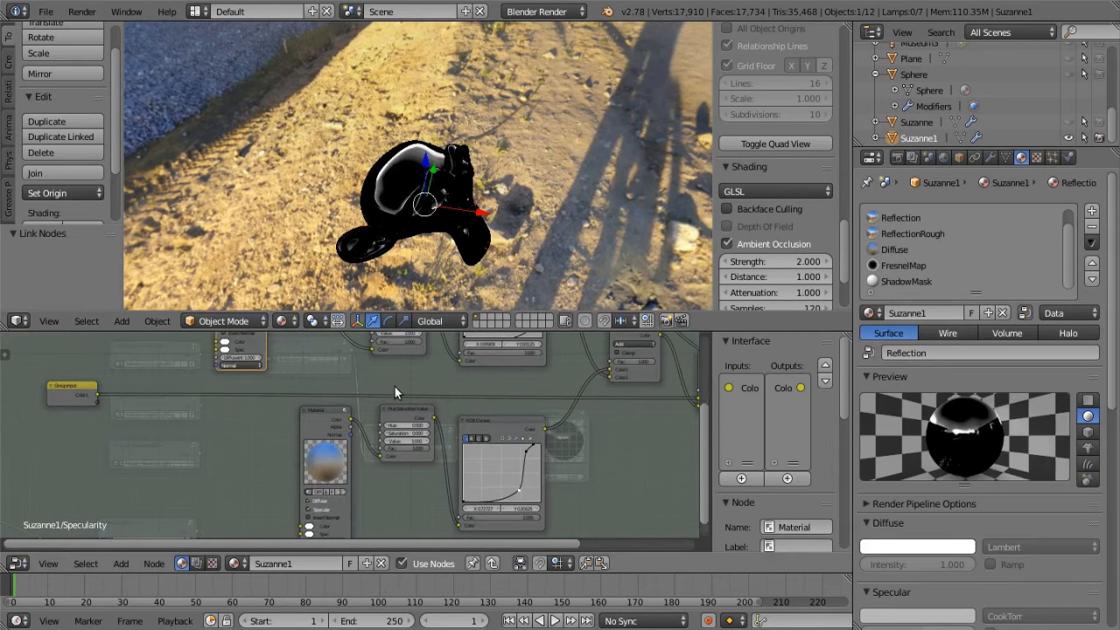
middle_click_drag(440, 385, 184, 440)
left_click_drag(140, 426, 571, 379)
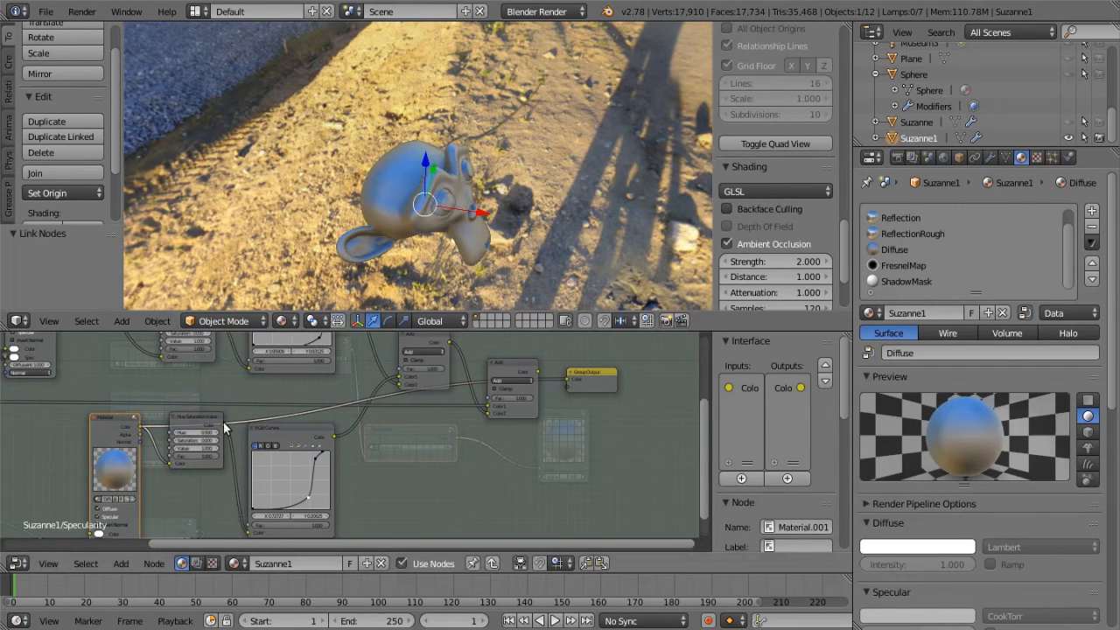
Preview the lower Hue Saturation Value node and then the lower RGB Curves node by linking each to Group Output
left_click_drag(570, 378, 381, 353)
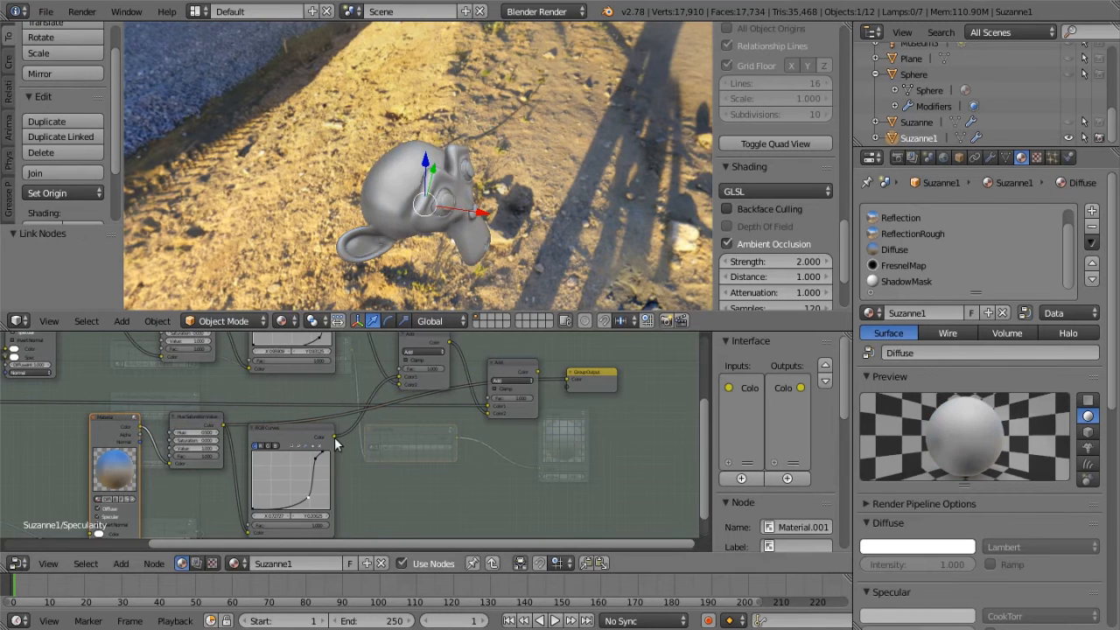
left_click_drag(332, 437, 533, 309)
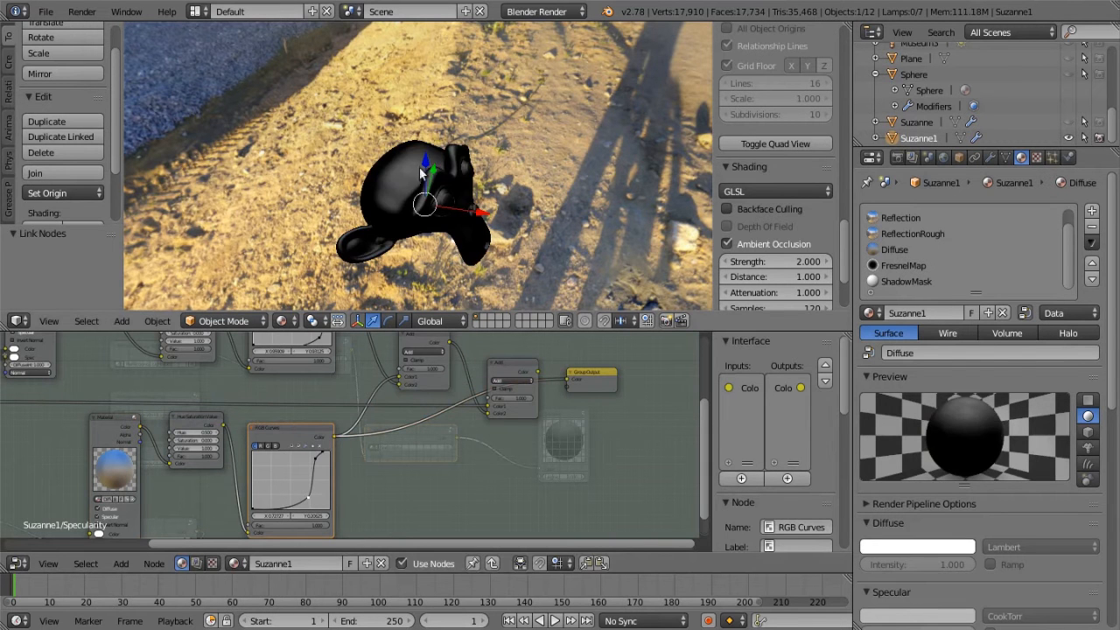
middle_click_drag(468, 199, 458, 425)
Link the first Add node's Color to Group Output and check the combined highlights on the monkey head
middle_click_drag(459, 483, 540, 543)
middle_click_drag(434, 427, 423, 451)
scroll(411, 398, "down", 1)
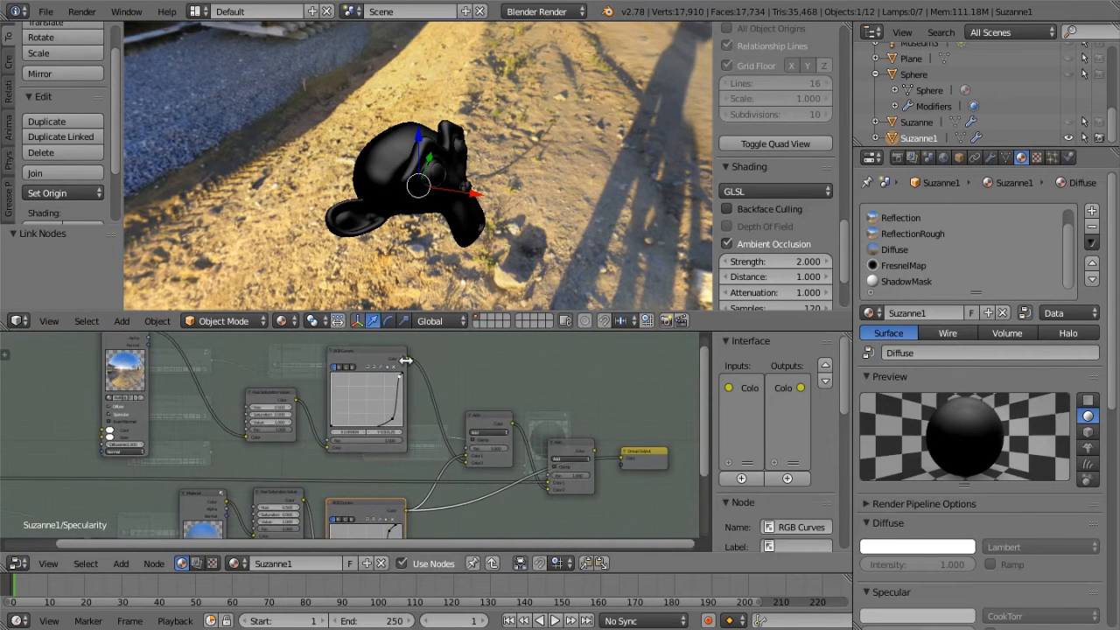
left_click_drag(513, 424, 623, 459)
middle_click_drag(473, 214, 421, 259)
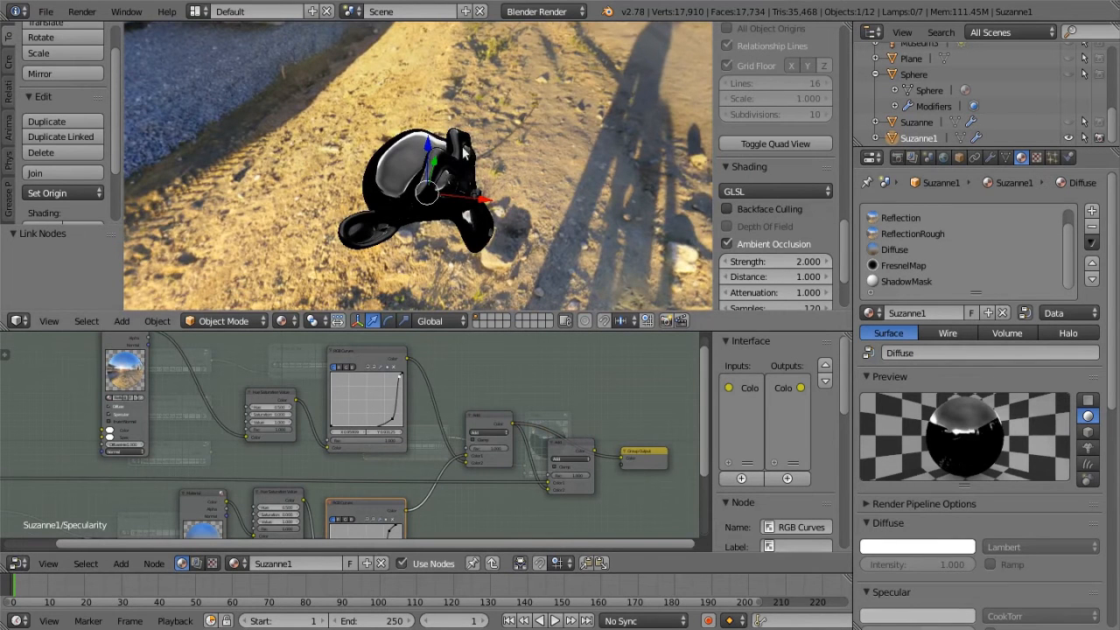
middle_click_drag(410, 221, 334, 222)
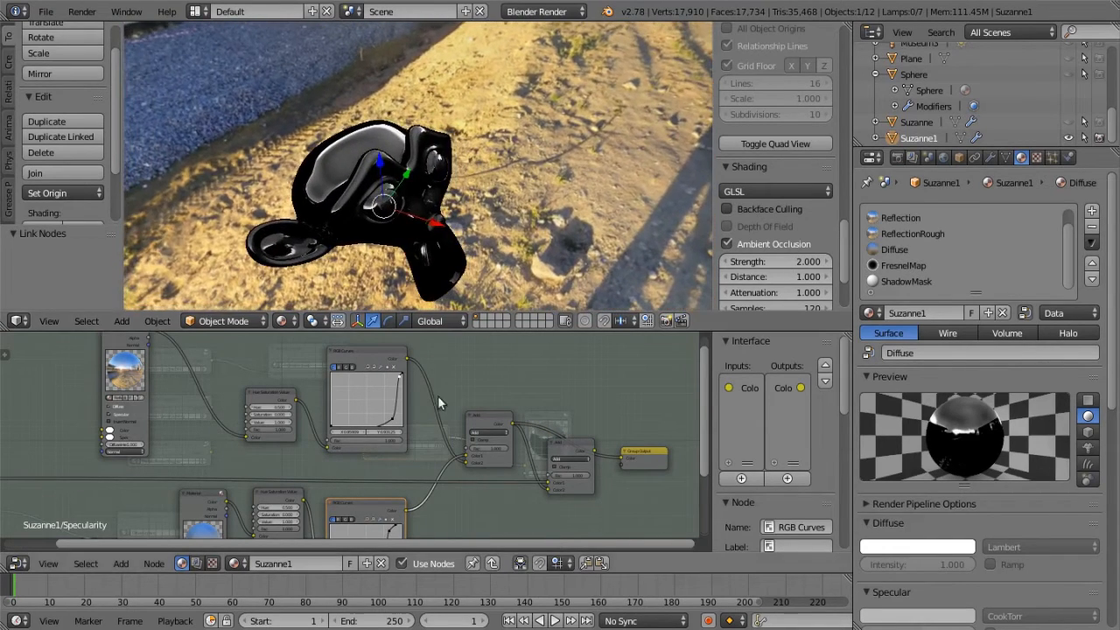
Link the last Add node's Color back to Group Output and check the full specular shading on the monkey head
scroll(477, 401, "down", 1)
middle_click_drag(475, 507, 580, 475)
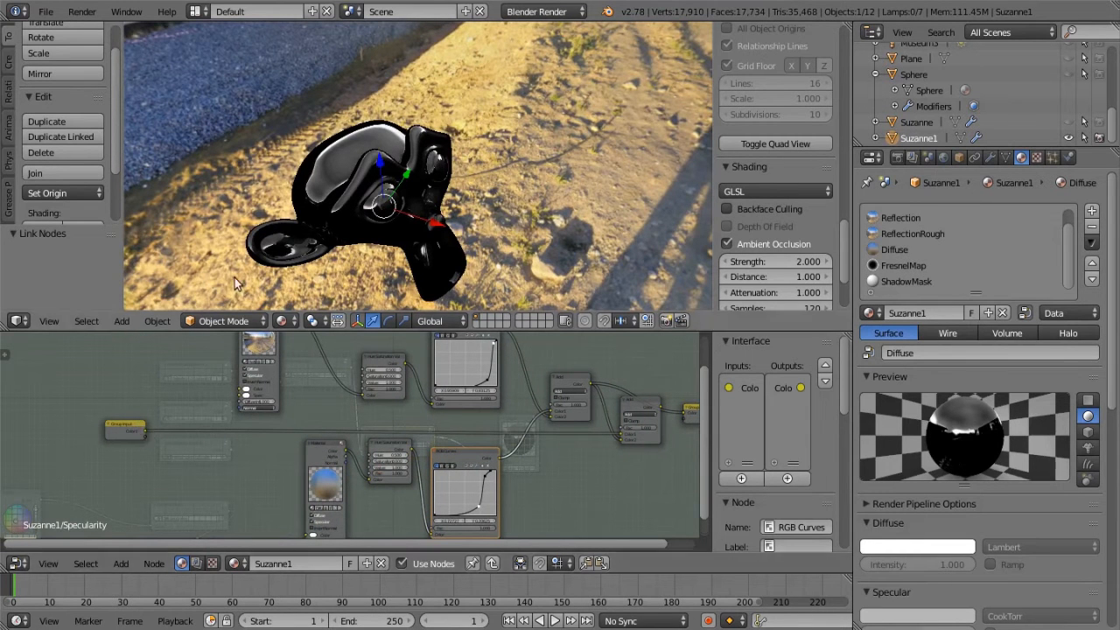
middle_click_drag(561, 488, 256, 465)
middle_click_drag(467, 462, 358, 482)
scroll(358, 479, "up", 2)
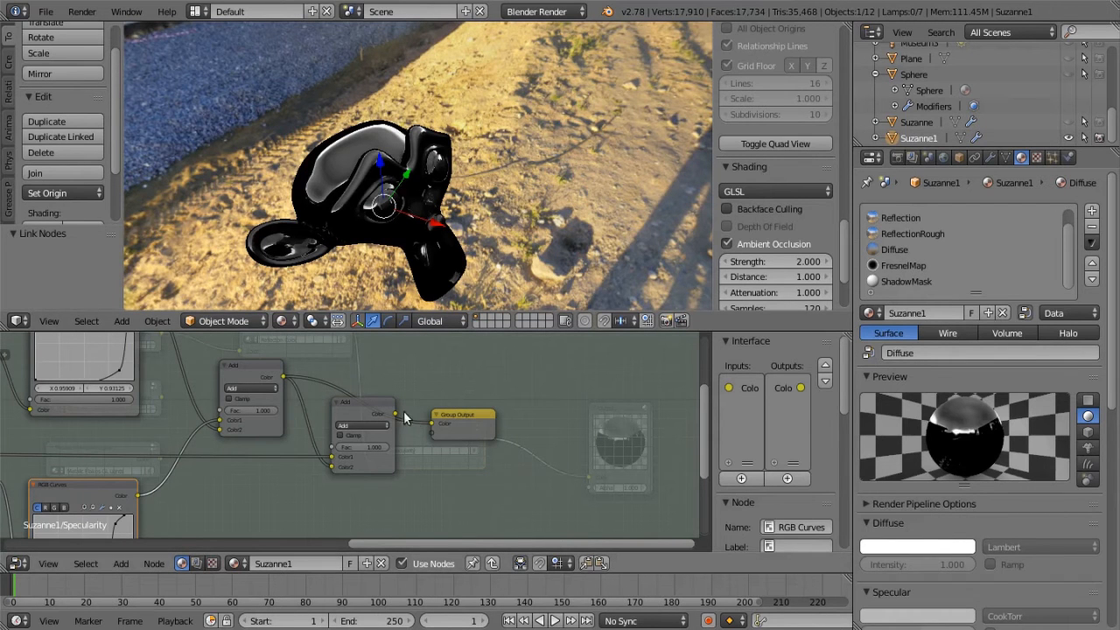
left_click_drag(395, 414, 431, 424)
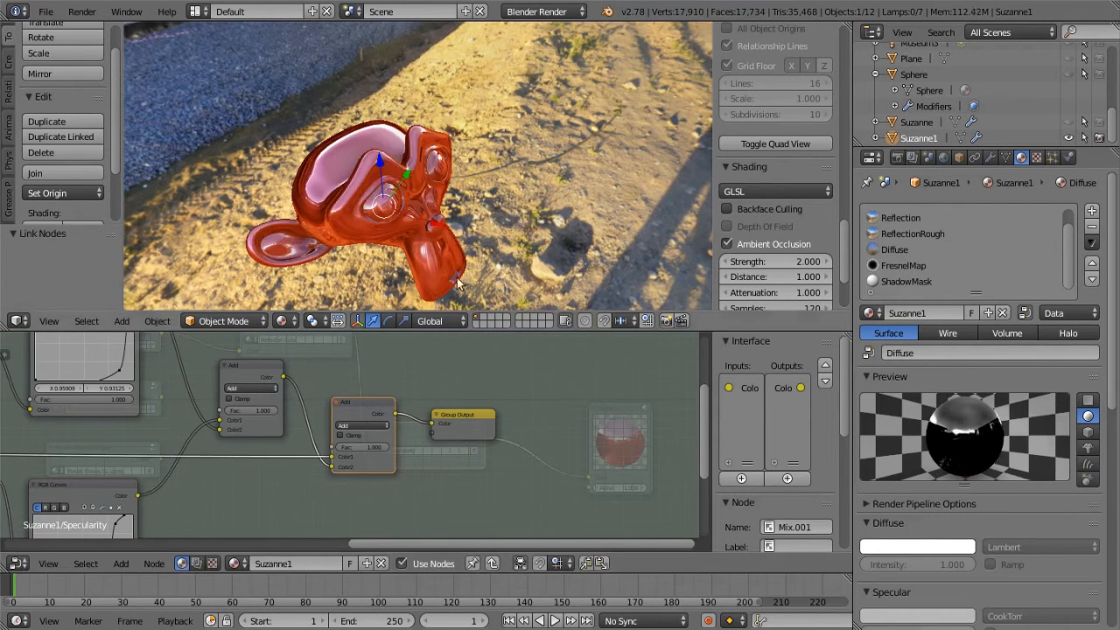
middle_click_drag(428, 187, 456, 194)
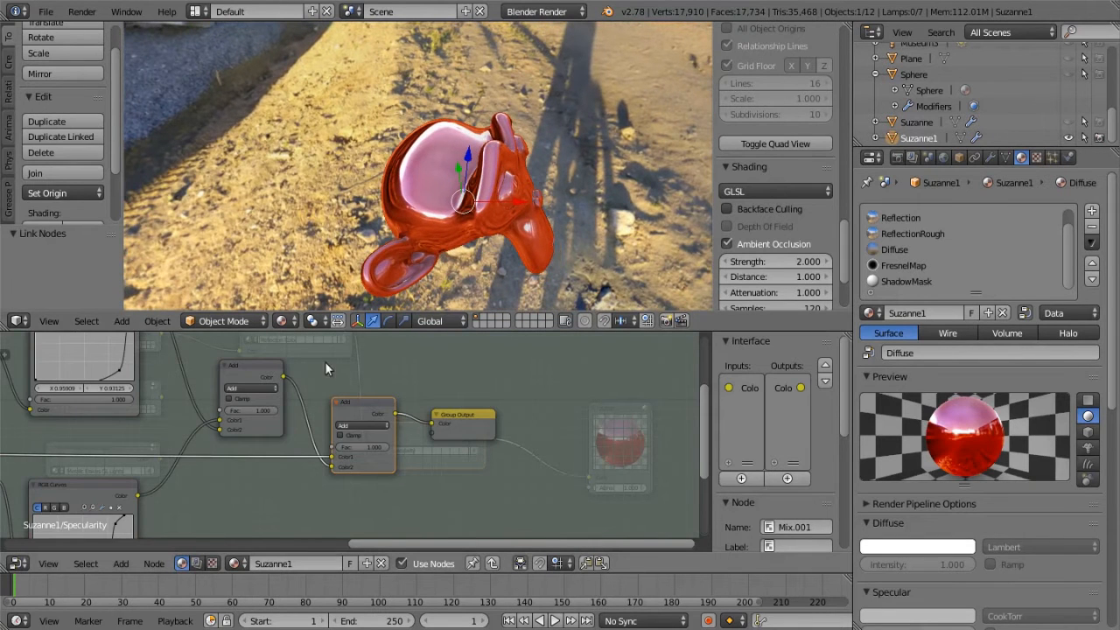
Exit the Specularity group and move the Specularity node up, nearer to the Reflection Color node
scroll(335, 390, "down", 3)
middle_click_drag(310, 456, 396, 482)
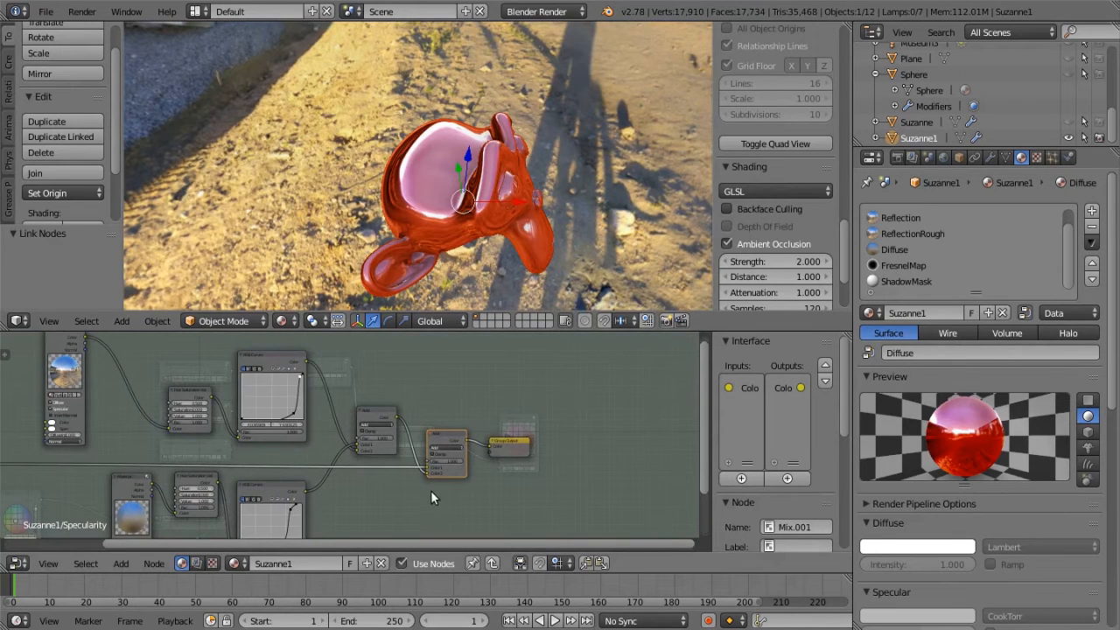
key("Tab")
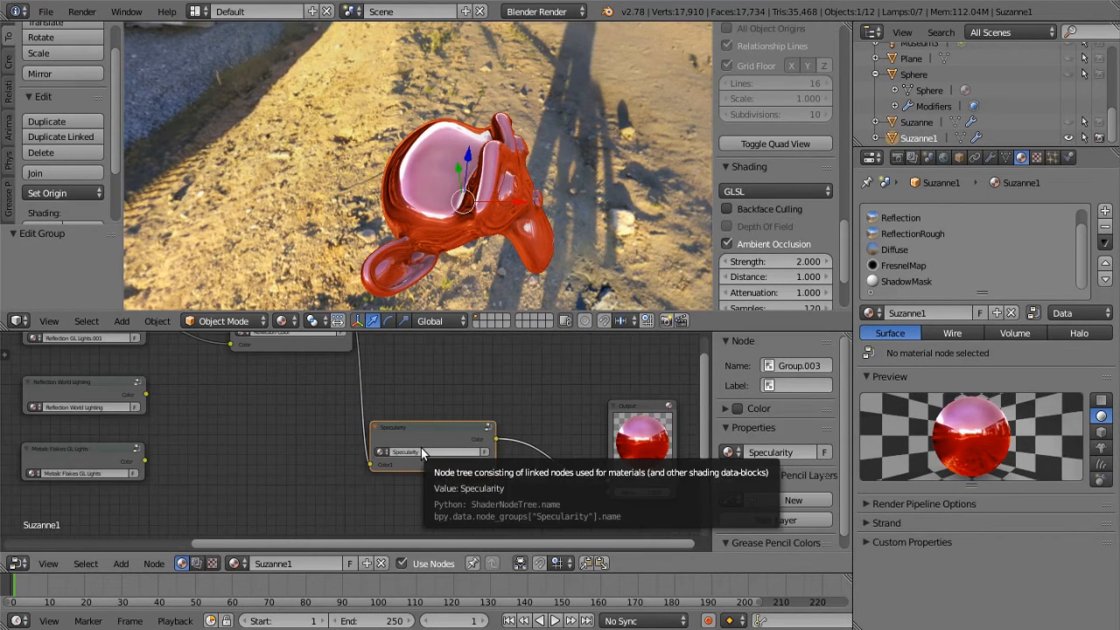
left_click_drag(428, 439, 438, 390)
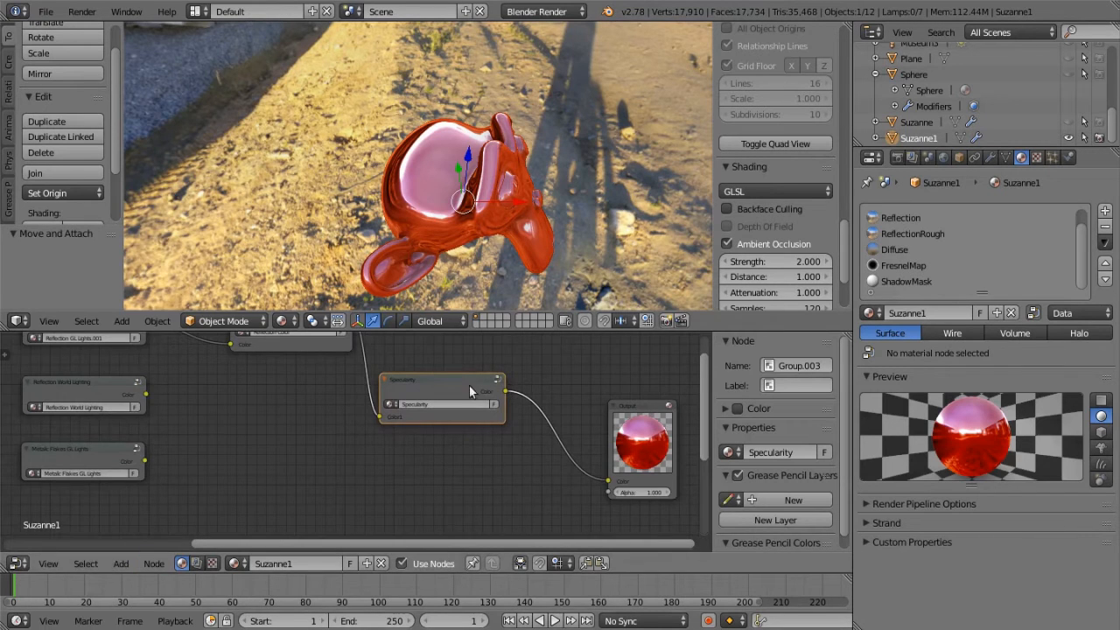
Examine the finished specular reflections on the monkey head from several angles and review the node layout
scroll(365, 464, "down", 1)
middle_click_drag(517, 249, 411, 298)
scroll(382, 442, "up", 2)
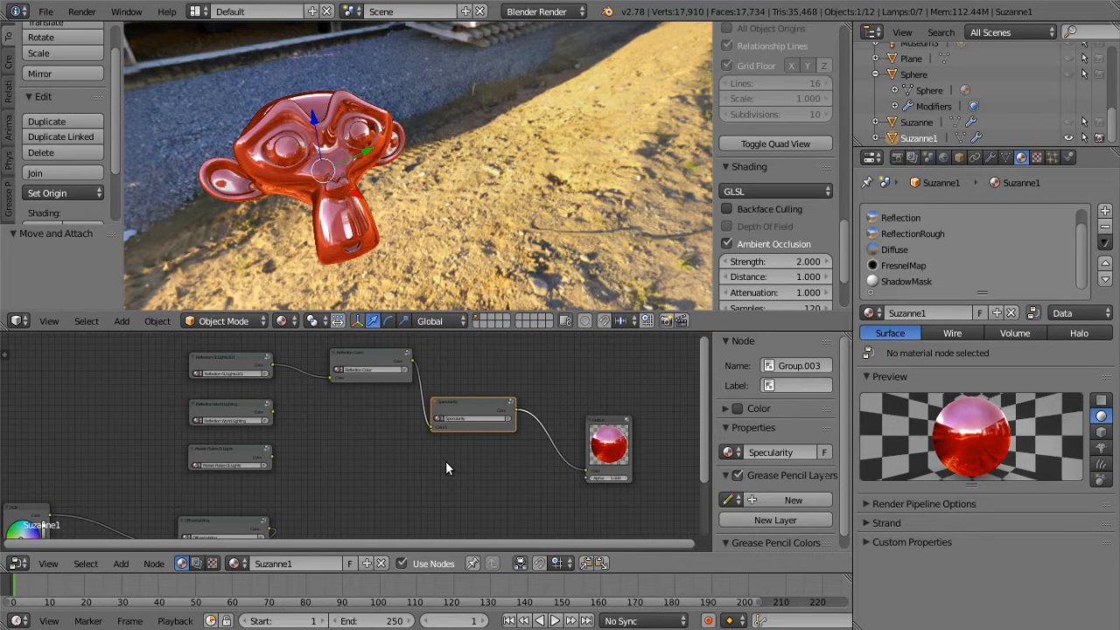
middle_click_drag(308, 184, 433, 164)
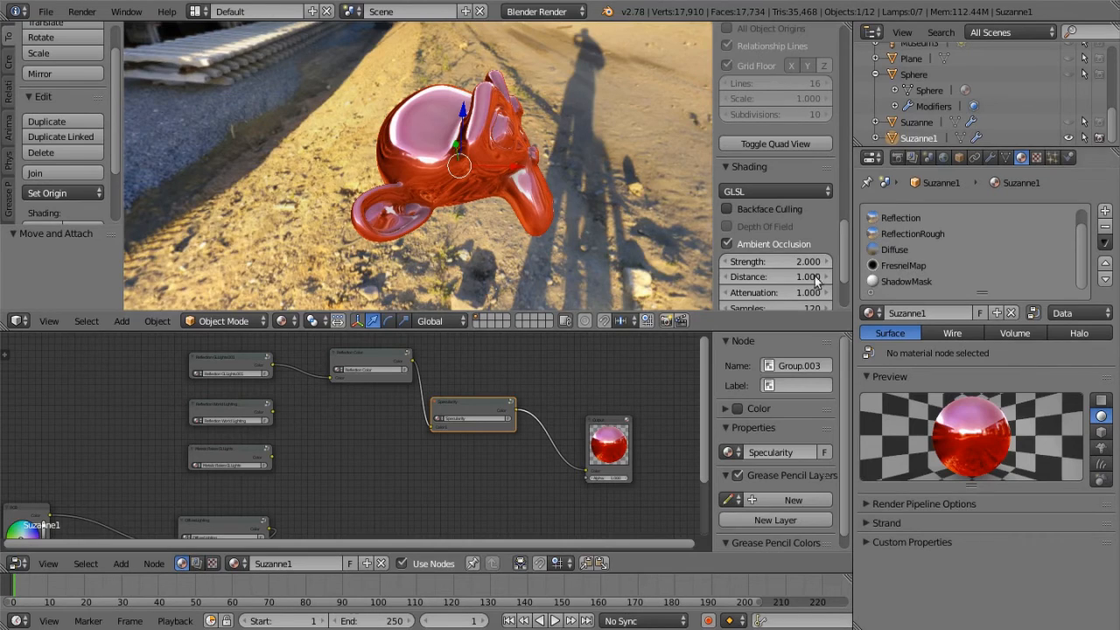
middle_click_drag(542, 213, 567, 203)
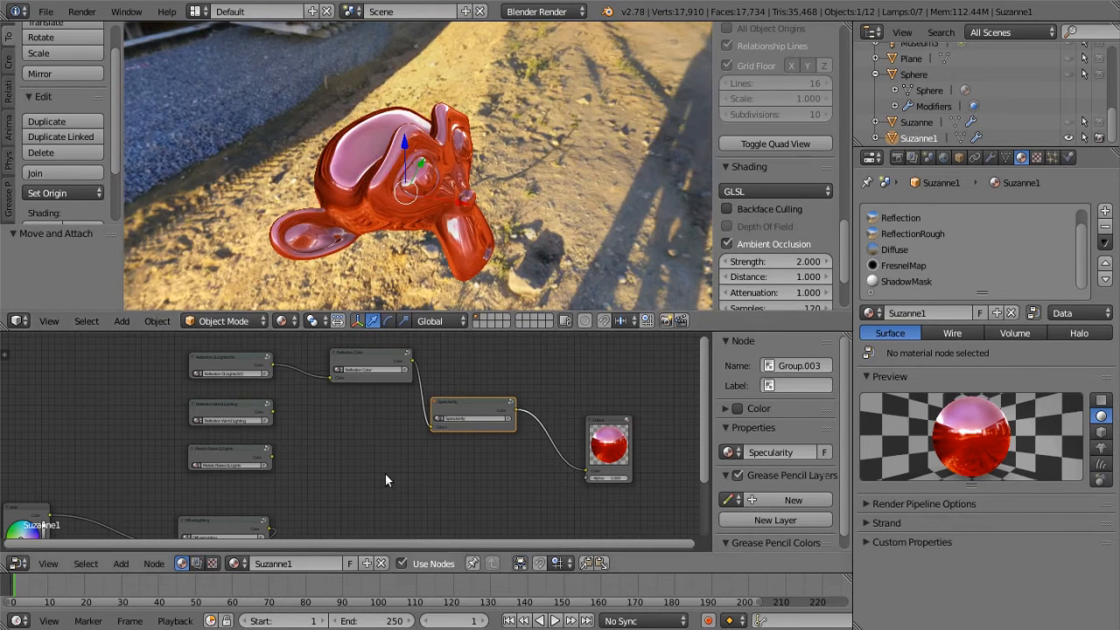
scroll(400, 237, "up", 3)
middle_click_drag(421, 232, 448, 212)
scroll(447, 213, "down", 3)
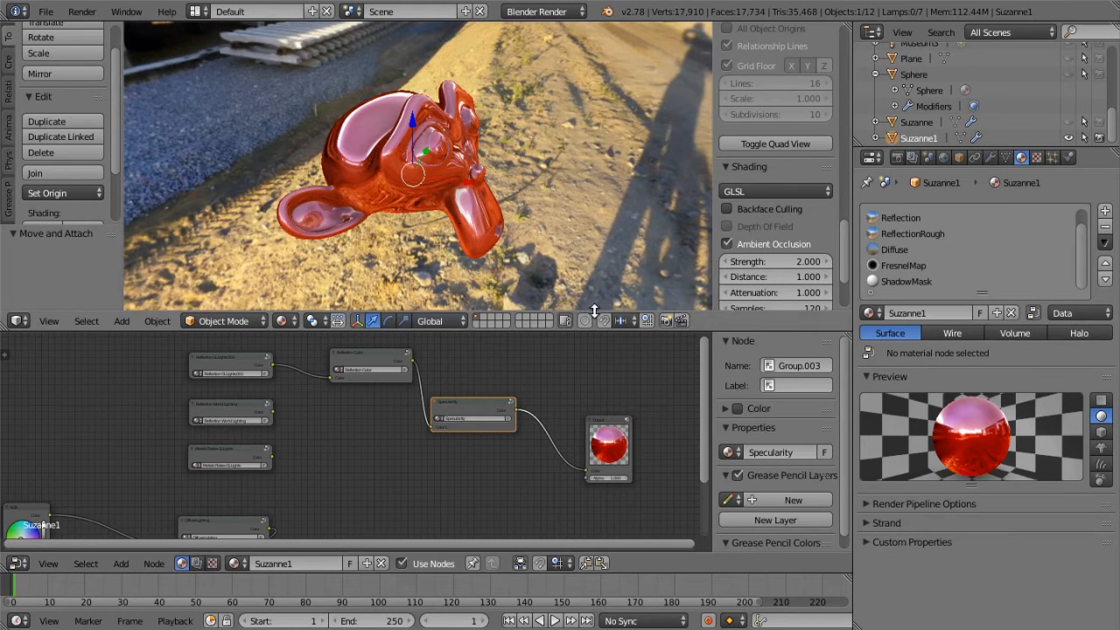
middle_click_drag(545, 385, 448, 371)
left_click_drag(527, 405, 564, 409)
Select the ReflectionRough material and show the settings of its Reflection environment map texture
left_click(910, 234)
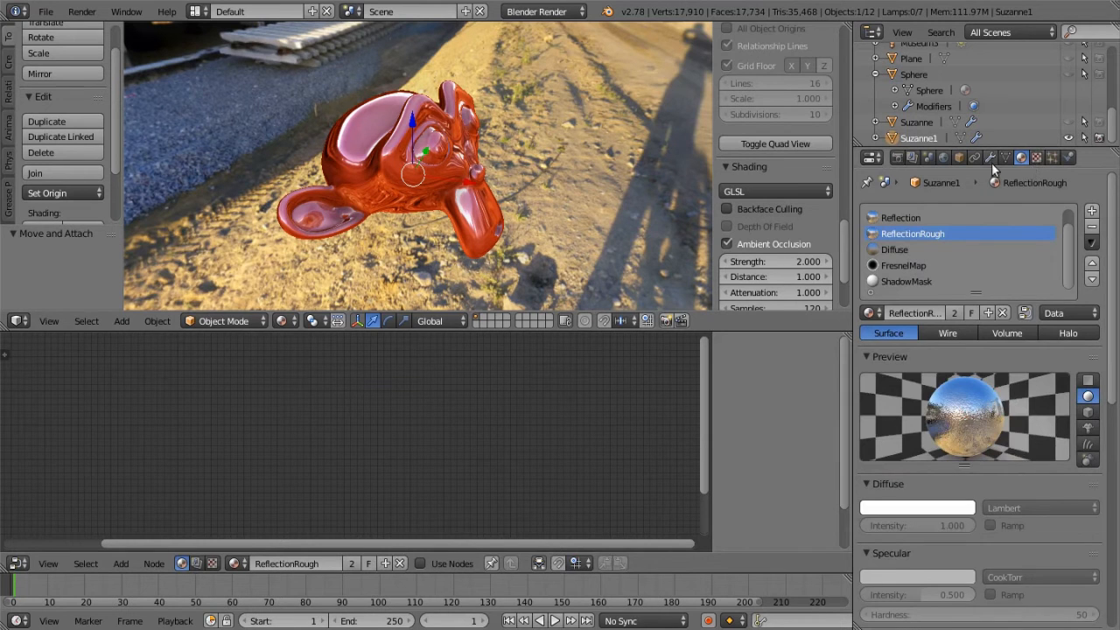
left_click(1036, 158)
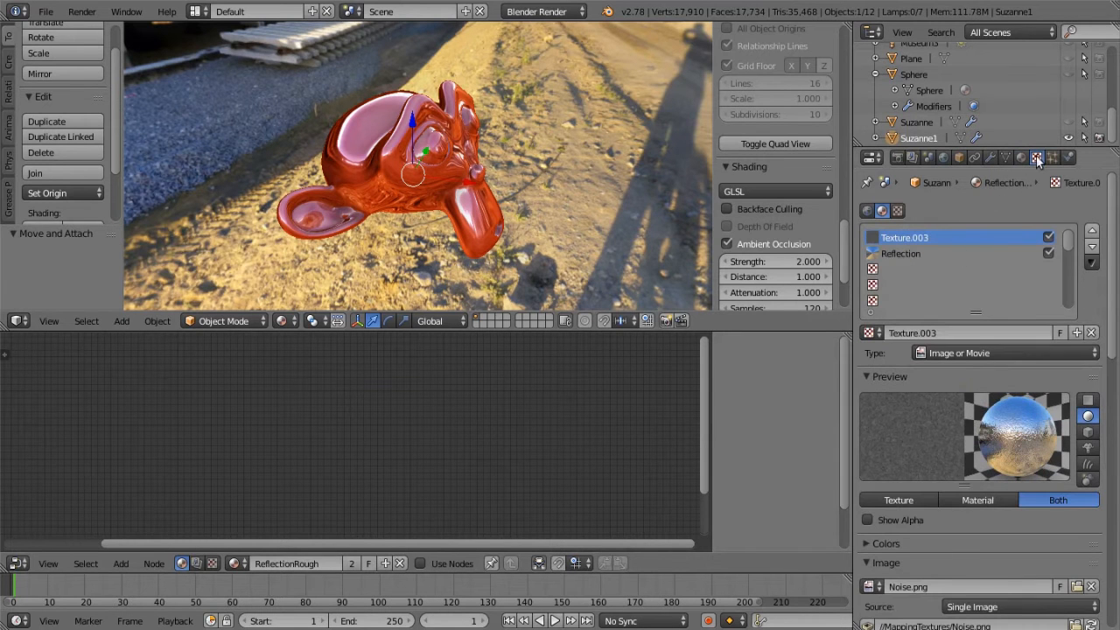
left_click(911, 254)
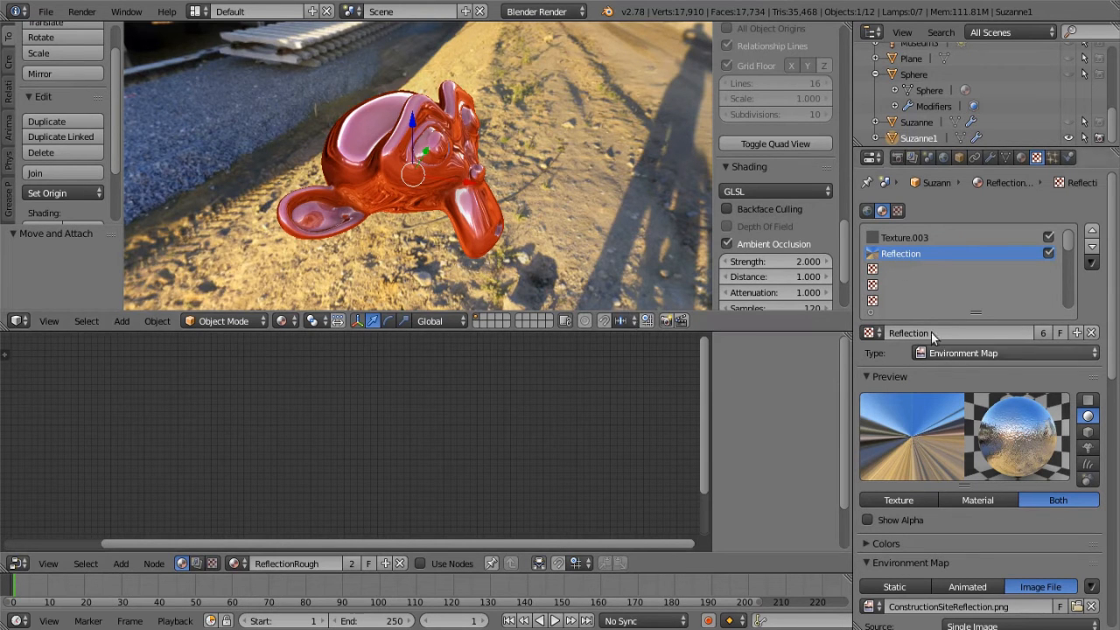
Select Texture.003 of the ReflectionRough material and inspect its Noise.png image in the external image viewer, then close the viewer
left_click(914, 237)
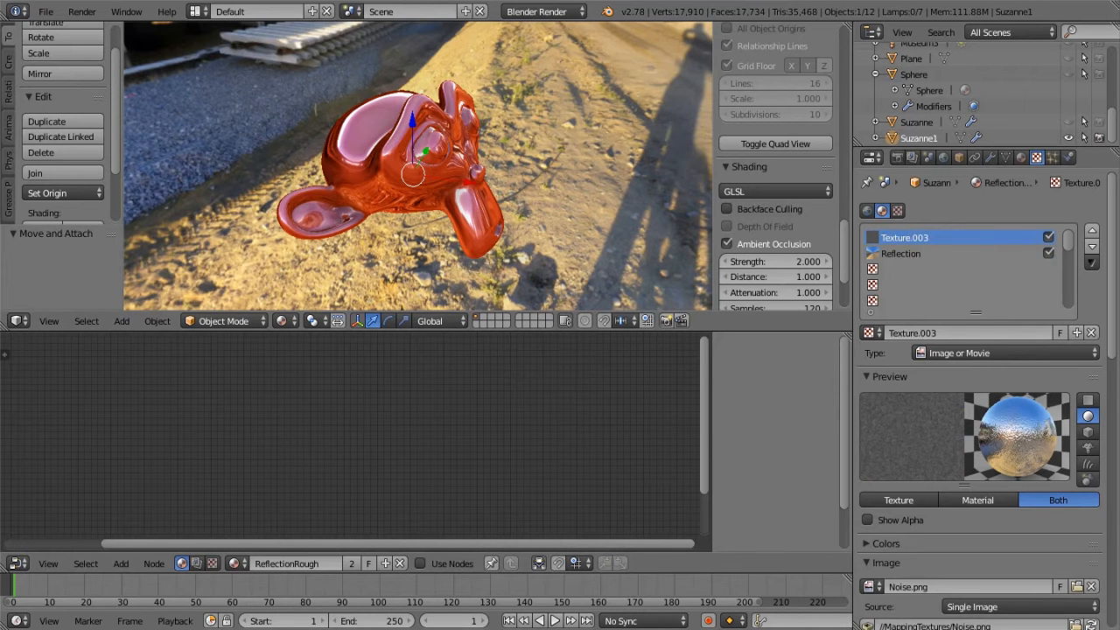
key("super")
left_click(74, 45)
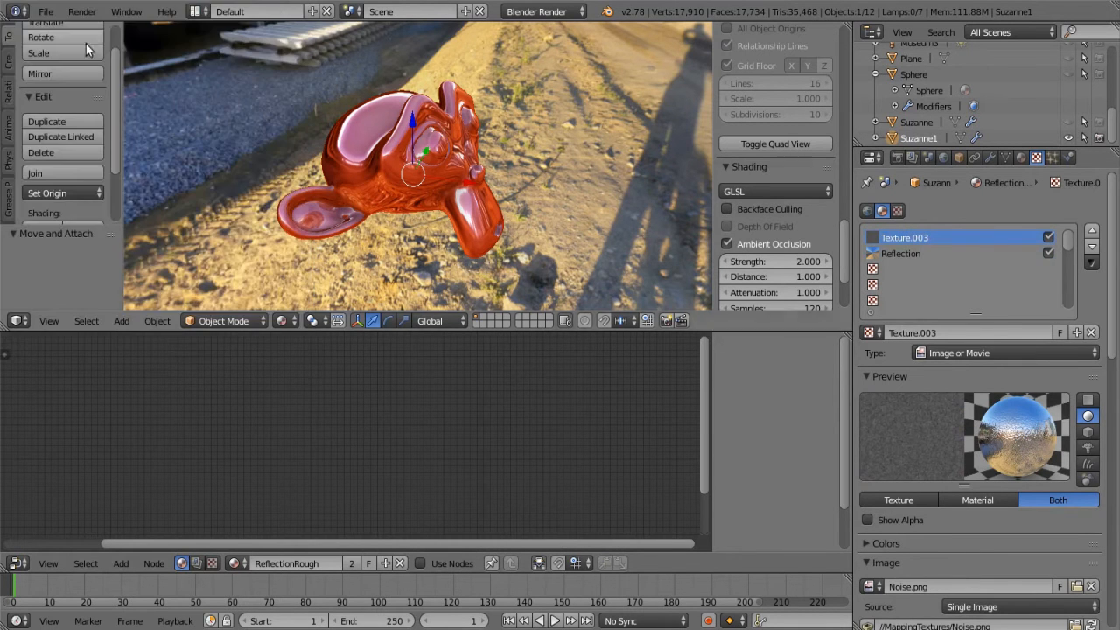
left_click_drag(745, 217, 774, 227)
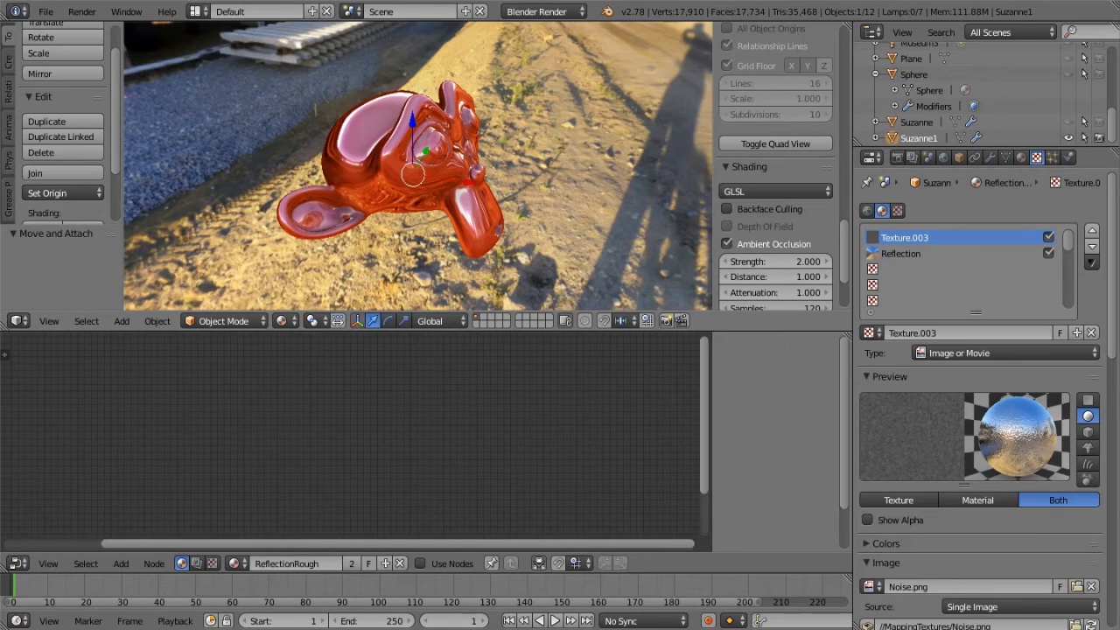
left_click_drag(1119, 101, 826, 32)
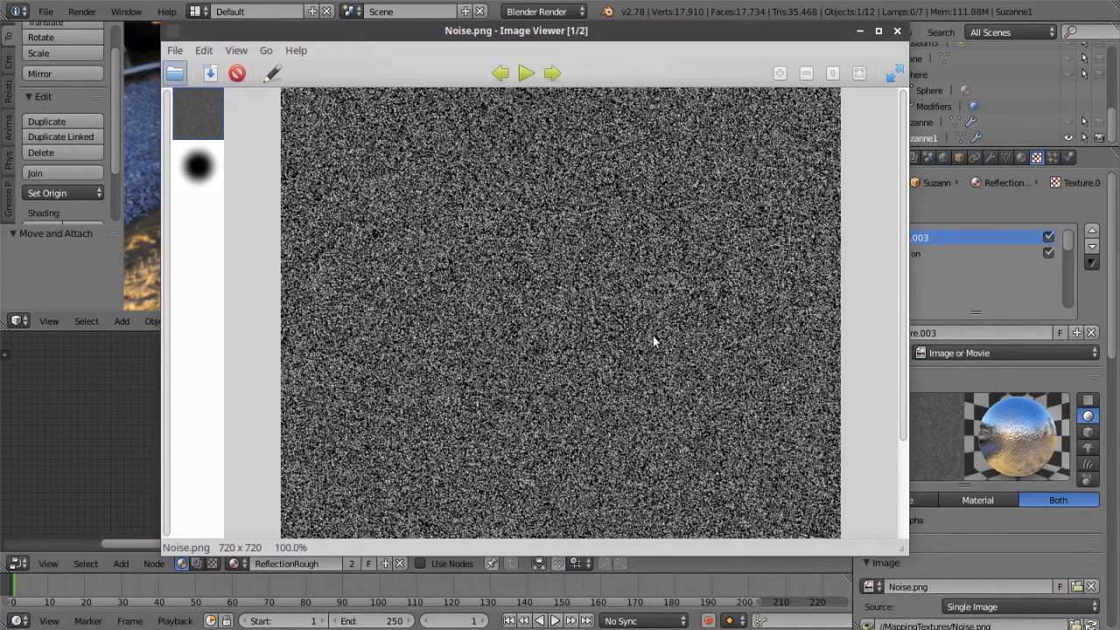
left_click_drag(903, 428, 893, 245)
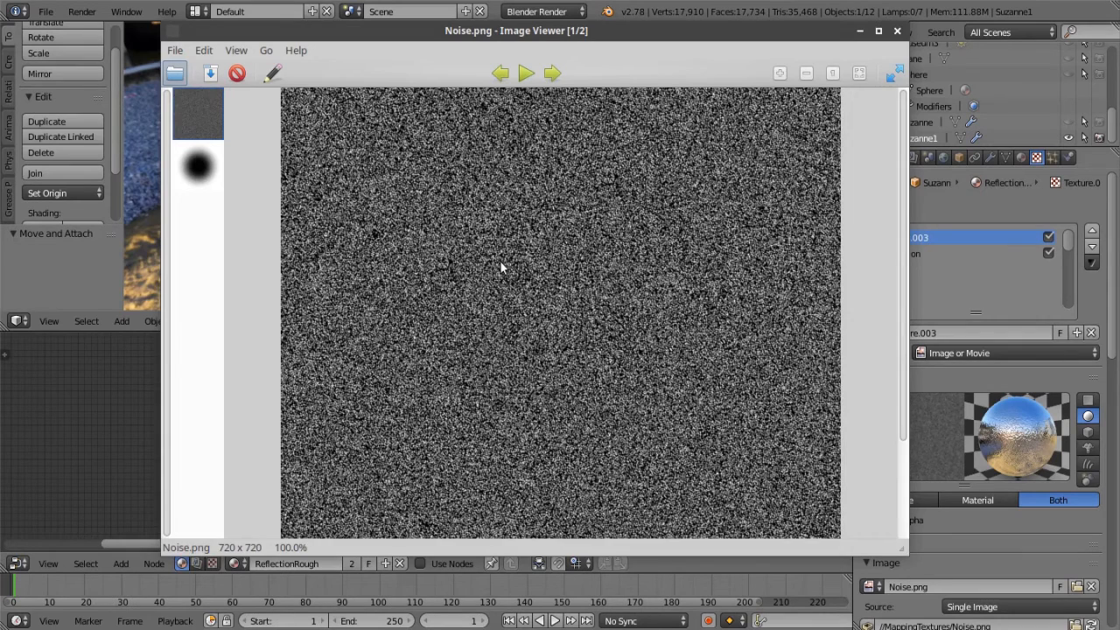
key("Right")
key("Left")
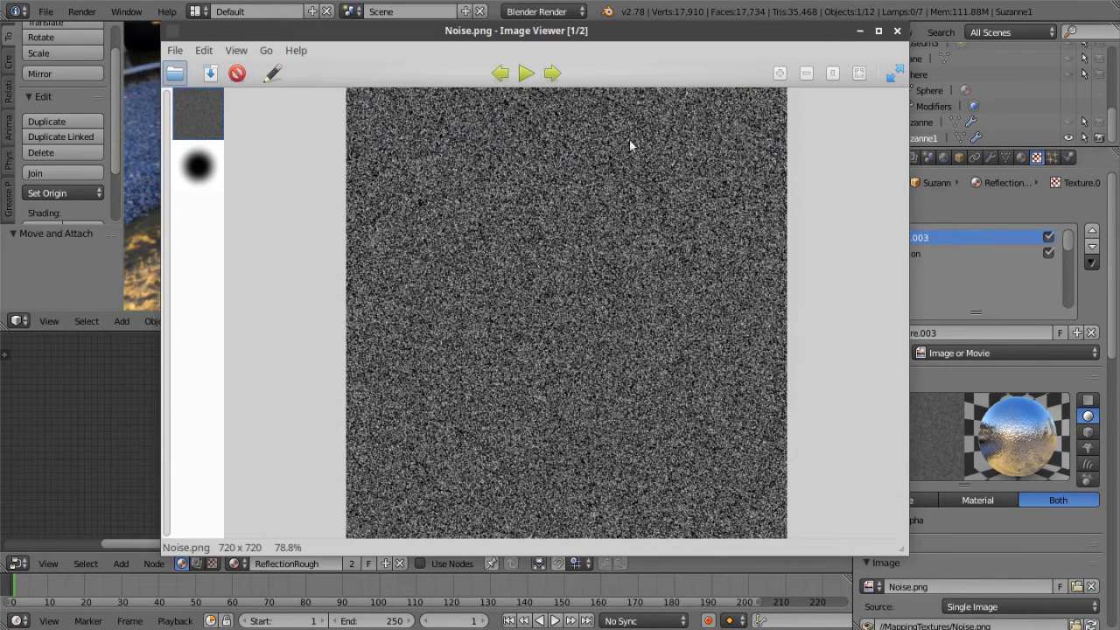
left_click(898, 30)
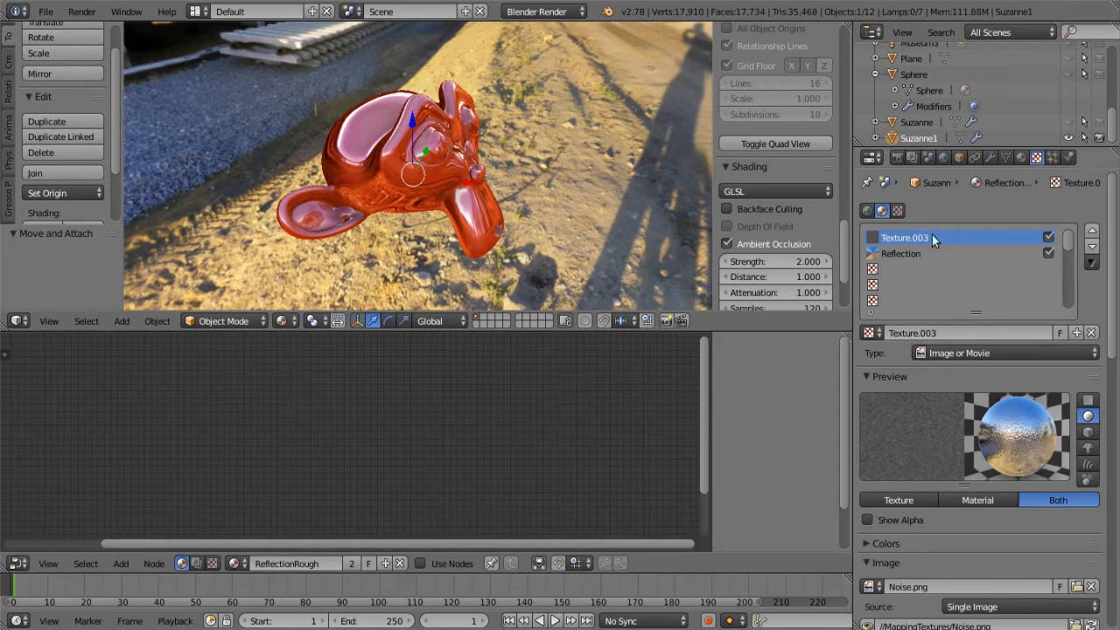
Review the Mapping and Influence settings of Texture.003 in the ReflectionRough material
left_click(1020, 157)
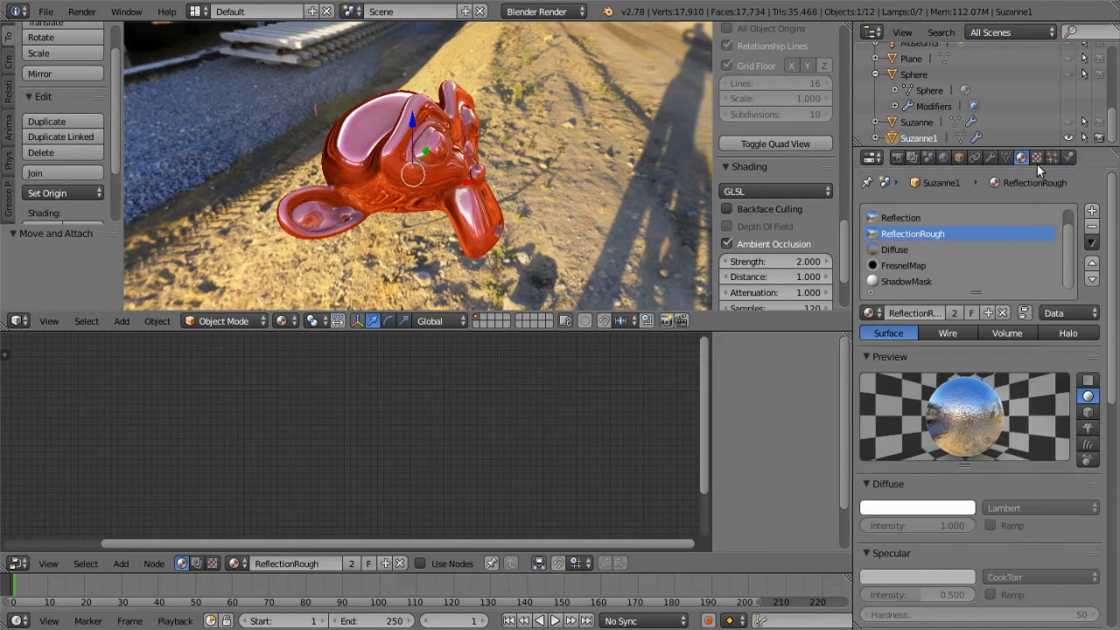
left_click(1037, 159)
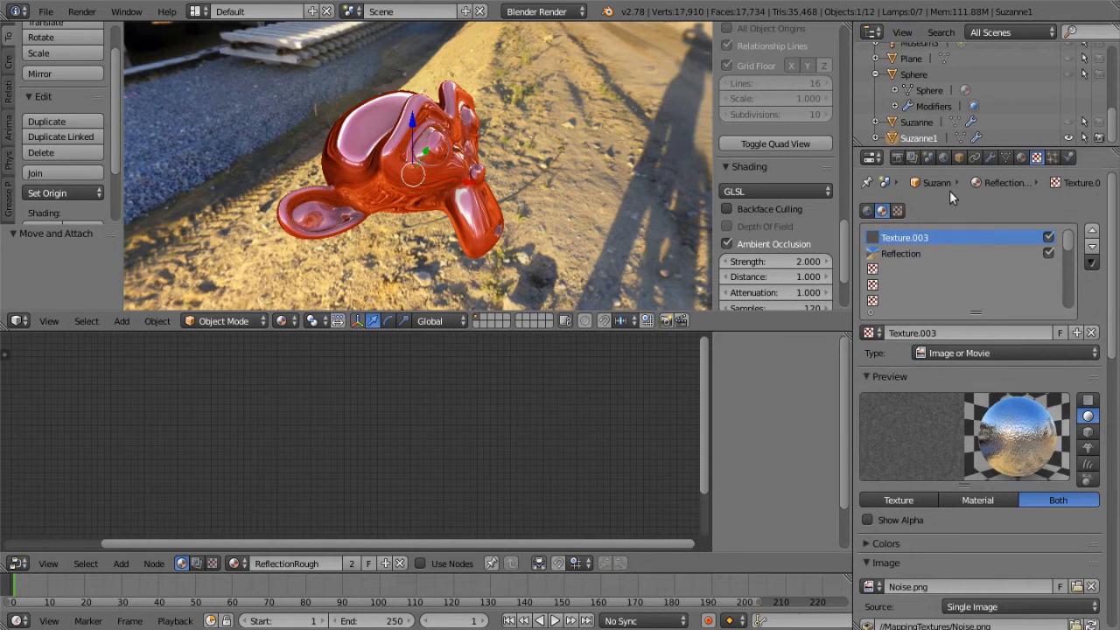
left_click(1020, 157)
left_click(1036, 157)
scroll(994, 542, "down", 3)
scroll(994, 401, "up", 3)
scroll(971, 512, "down", 10)
scroll(967, 515, "down", 6)
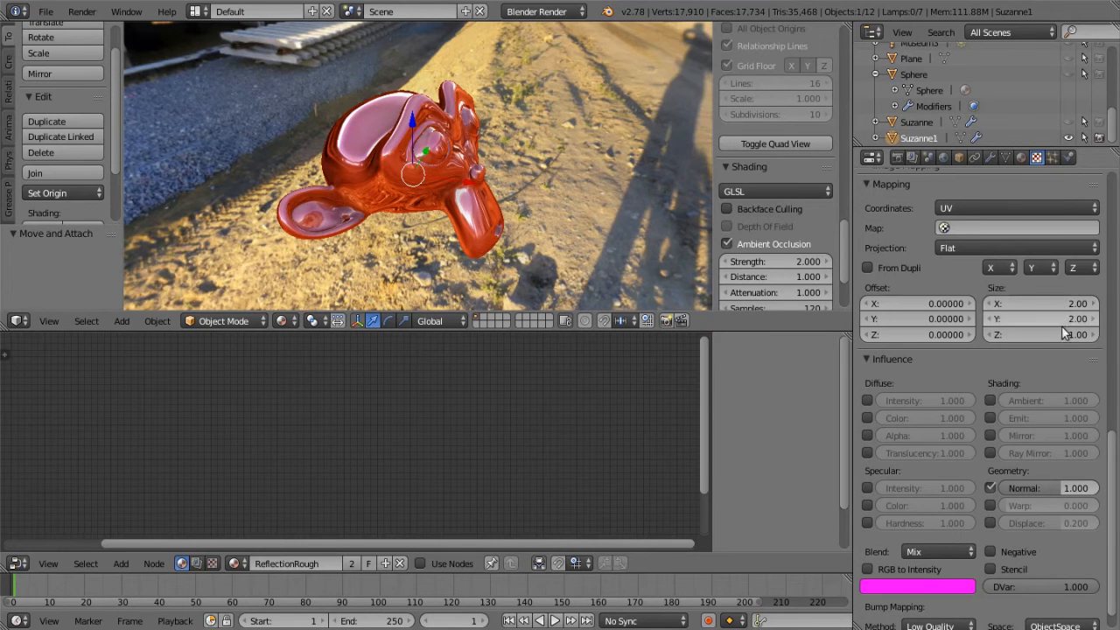
scroll(1058, 317, "up", 15)
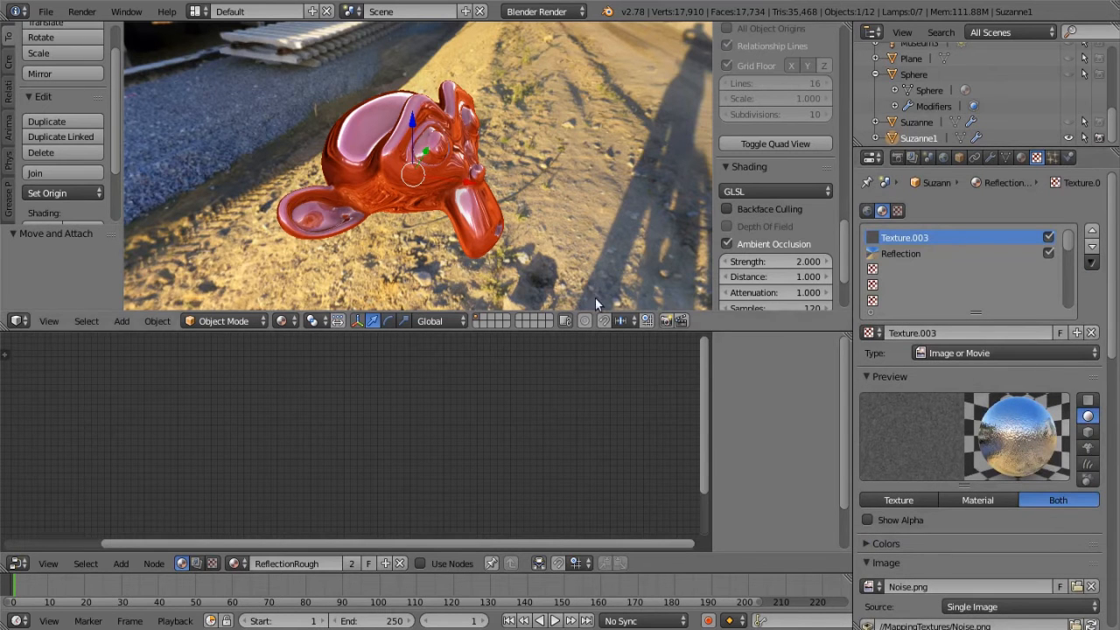
Select the Suzanne1 material and add a Material input node below the Specularity node in its node tree
left_click(1021, 157)
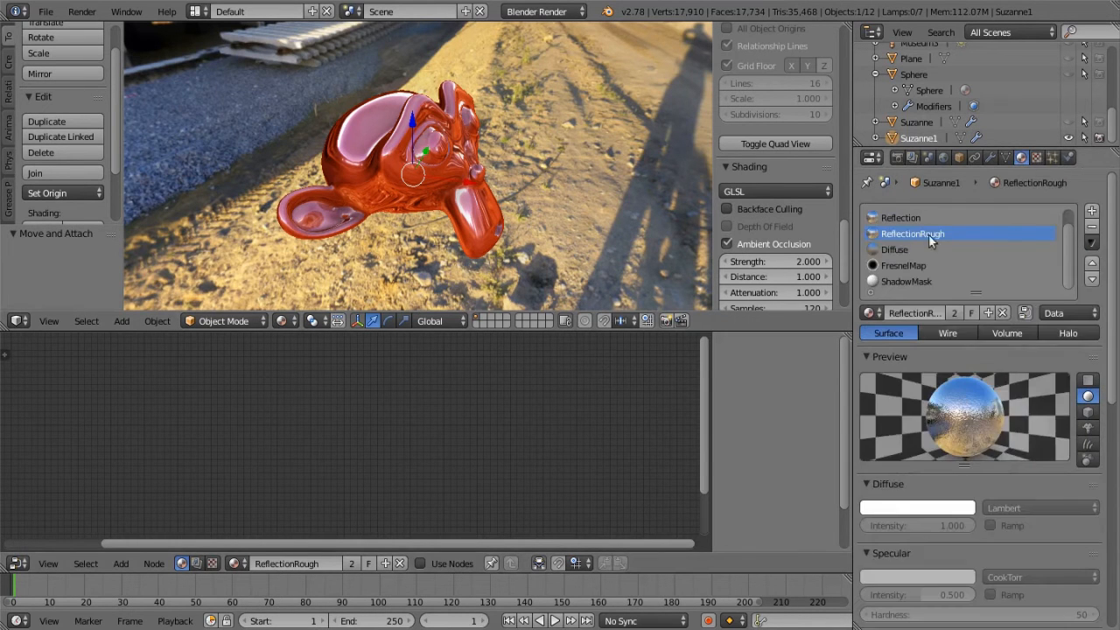
scroll(915, 223, "up", 1)
left_click(910, 218)
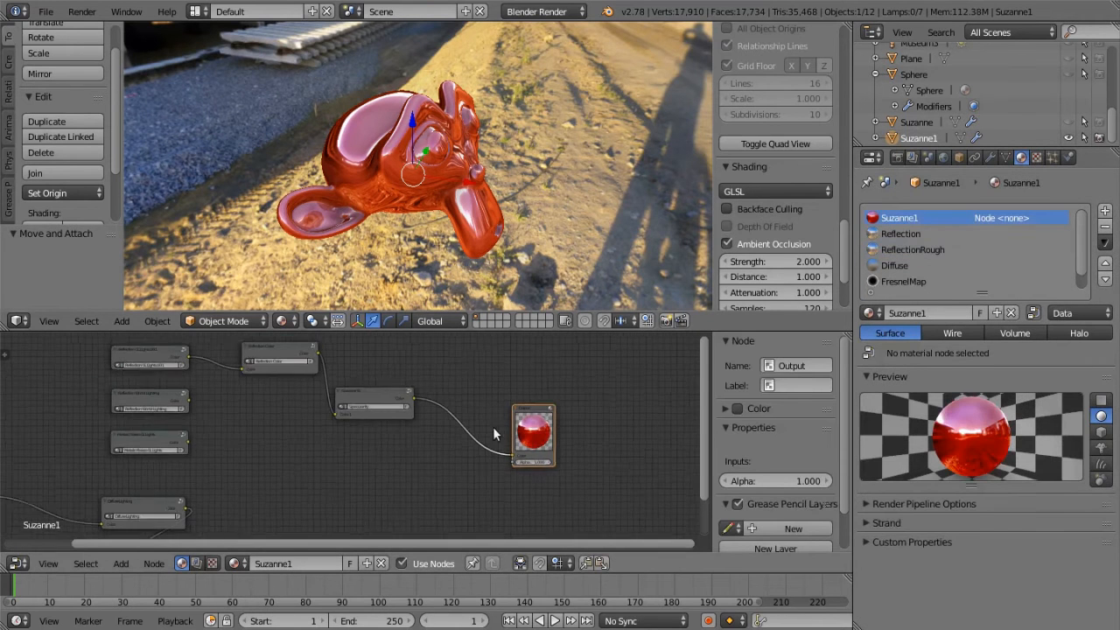
left_click(121, 563)
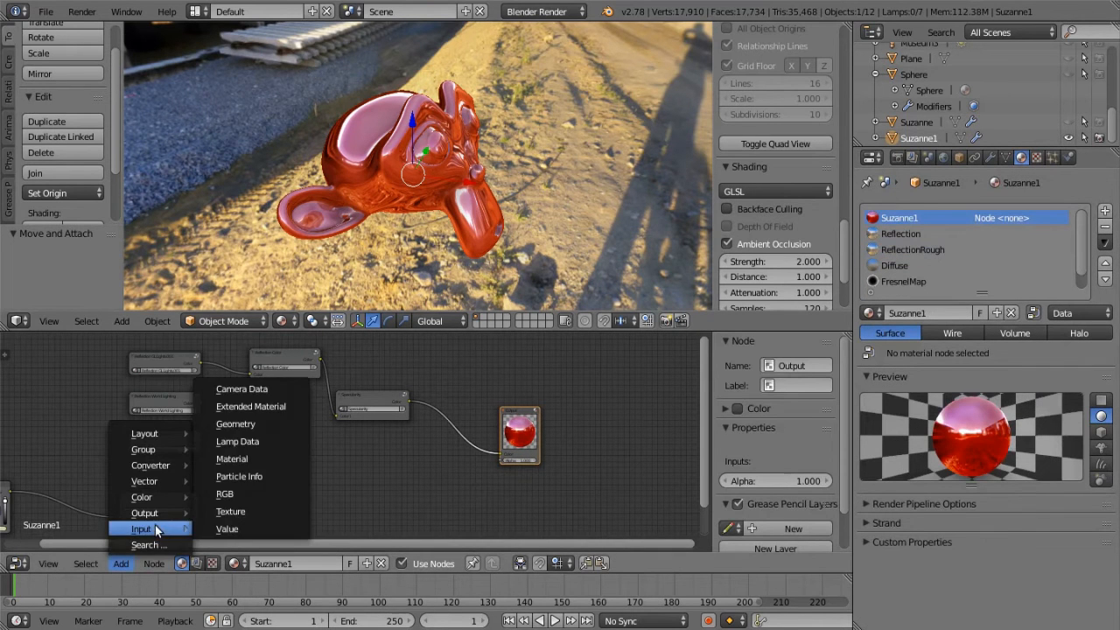
scroll(347, 472, "up", 4)
middle_click_drag(304, 467, 470, 466)
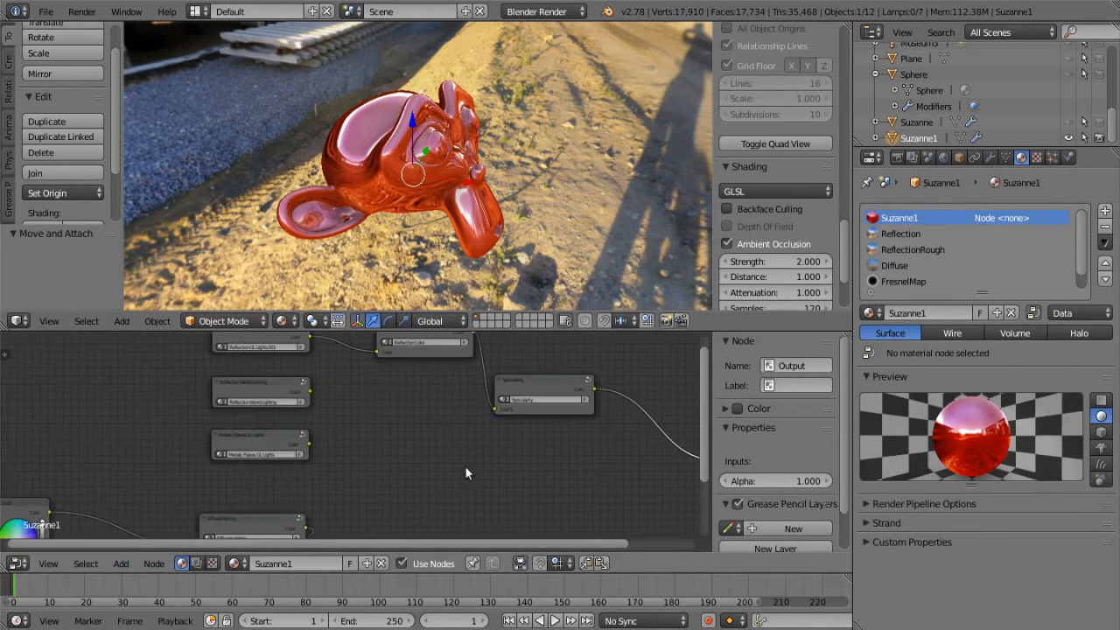
scroll(348, 439, "up", 3)
middle_click_drag(347, 441, 337, 467)
scroll(347, 464, "down", 5)
middle_click_drag(477, 497, 237, 453)
left_click(121, 563)
mouse_move(141, 529)
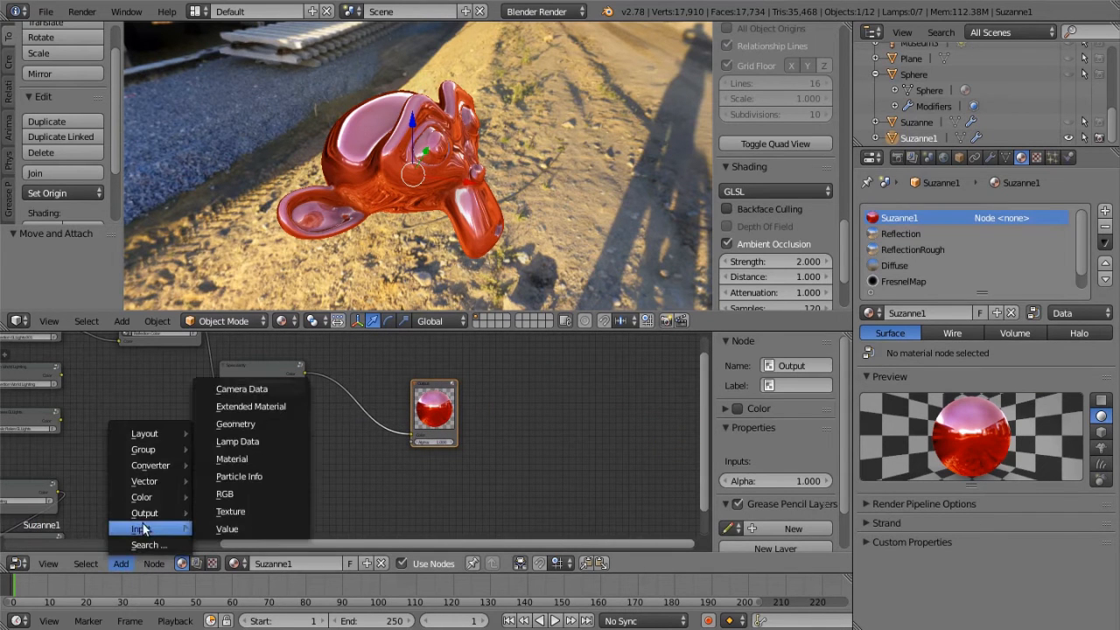
left_click(232, 458)
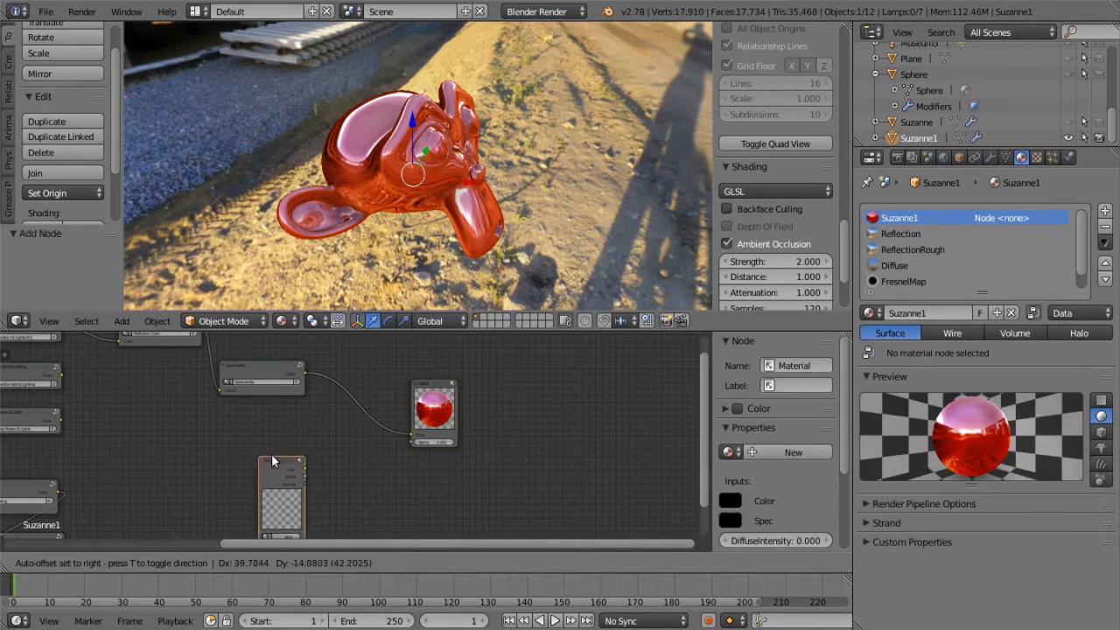
left_click(289, 448)
Assign the ReflectionRough material to the new Material node and link its Color to the Output node's Color
scroll(356, 476, "up", 1)
middle_click_drag(356, 476, 401, 432)
scroll(350, 463, "up", 2)
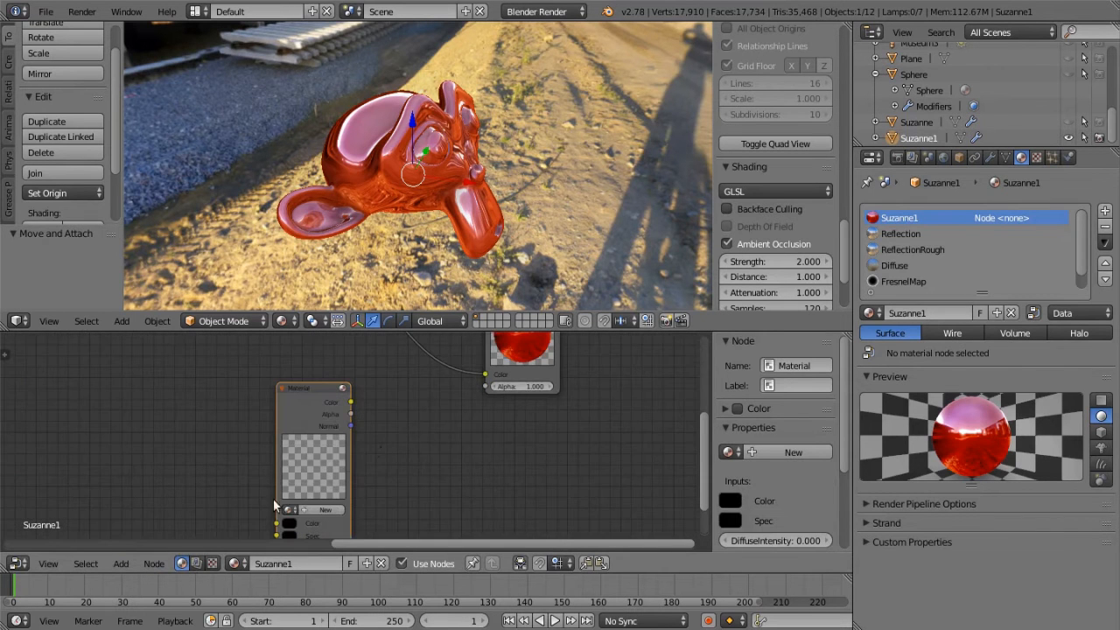
left_click(285, 509)
left_click(326, 462)
left_click_drag(351, 403, 483, 367)
Examine the rough noise reflection on the monkey head from different distances and angles
middle_click_drag(601, 200, 467, 194)
scroll(460, 231, "down", 6)
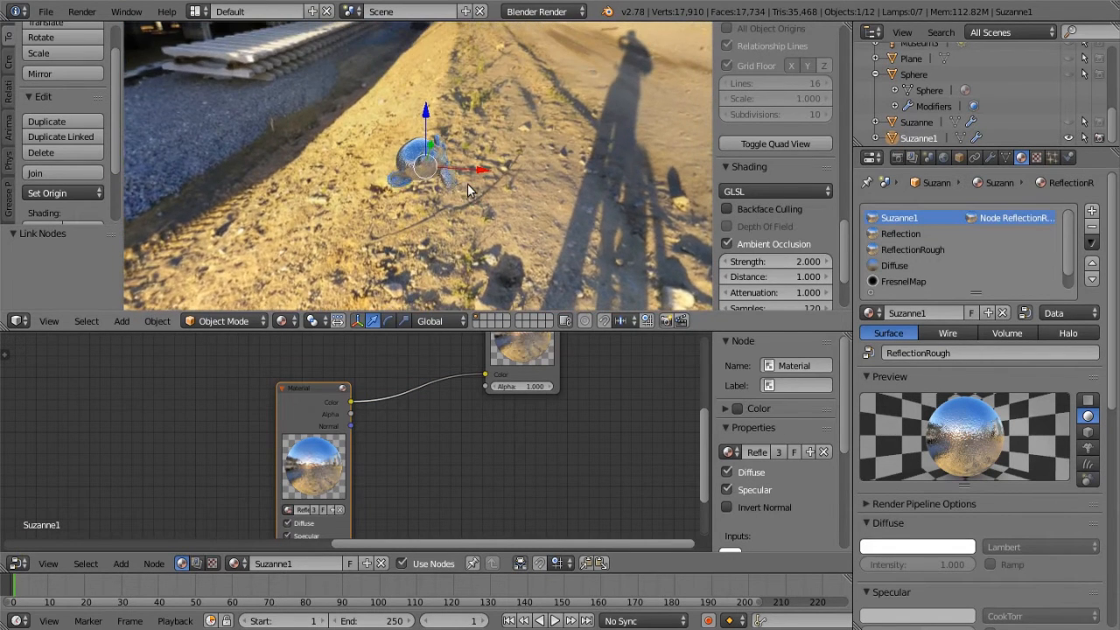
scroll(461, 201, "up", 2)
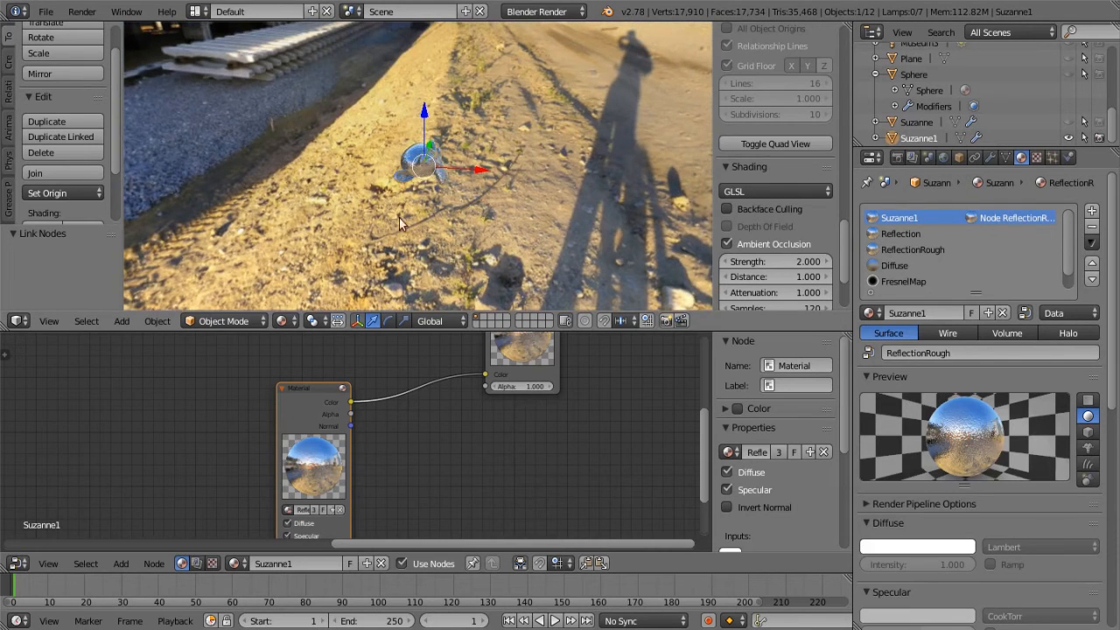
scroll(439, 190, "up", 6)
scroll(442, 193, "up", 8)
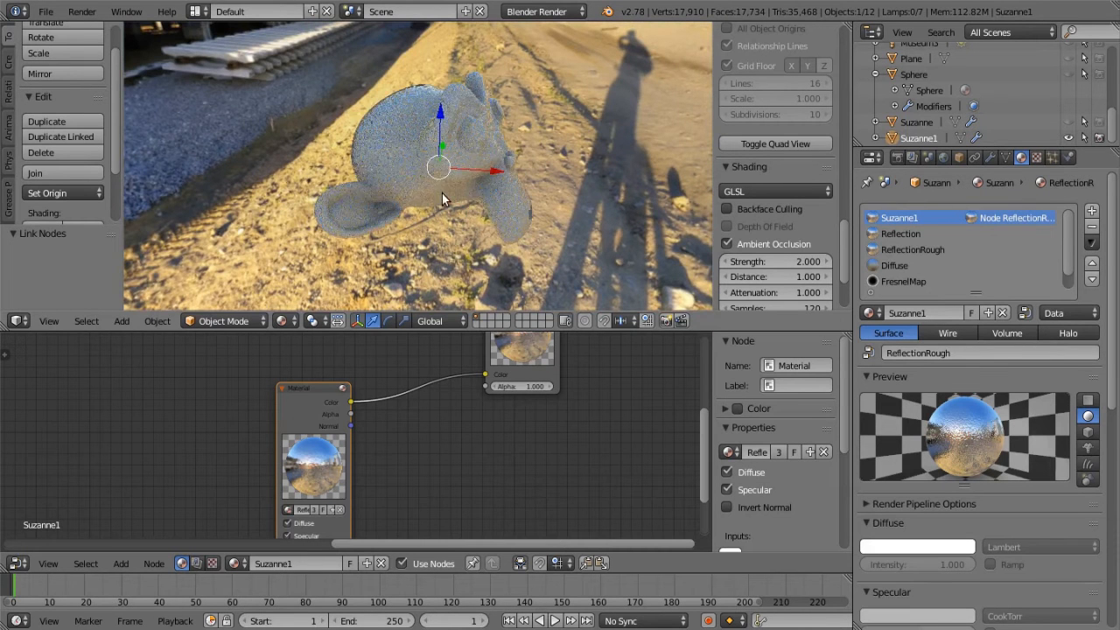
scroll(481, 179, "down", 5)
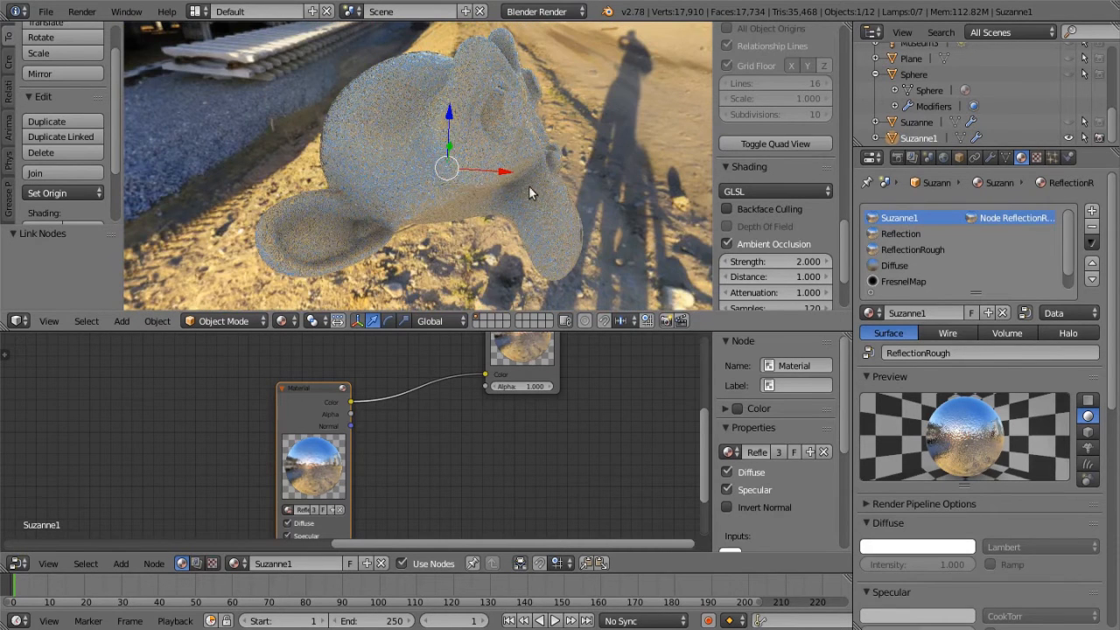
middle_click_drag(485, 123, 581, 394)
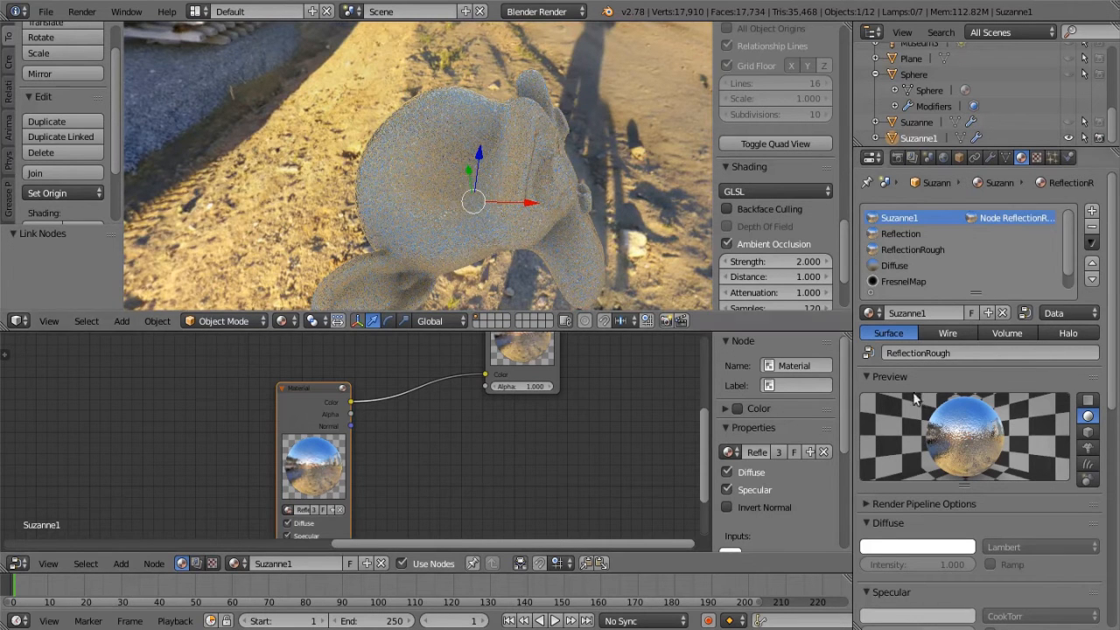
Set the Normal influence of ReflectionRough's noise texture to 0.1 and check the monkey head's reflection
left_click(913, 251)
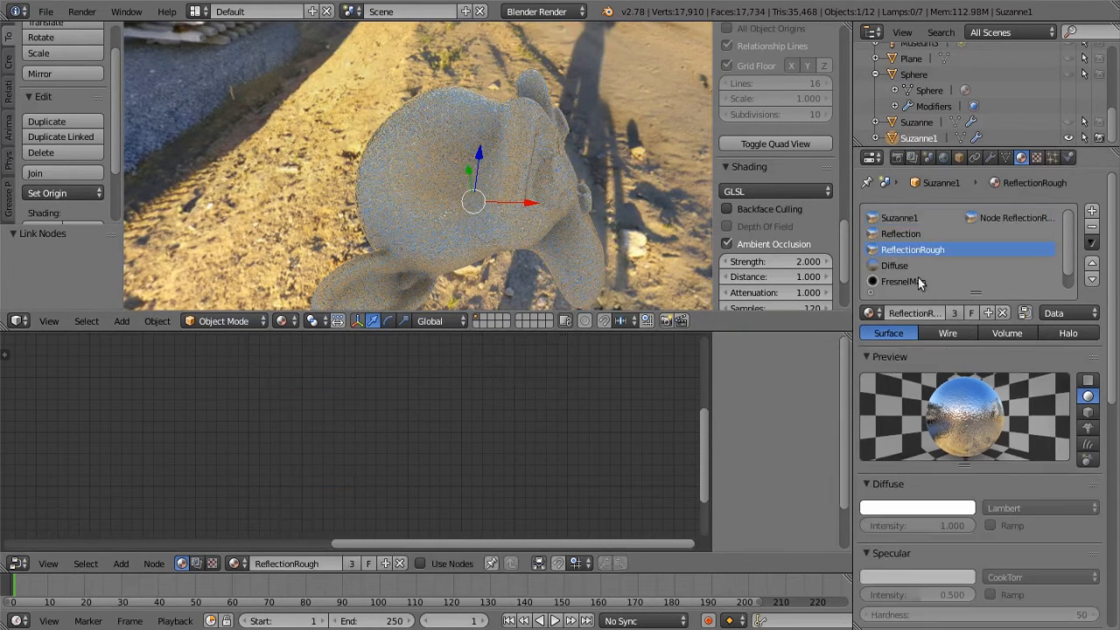
scroll(1045, 544, "down", 10)
scroll(1040, 534, "up", 8)
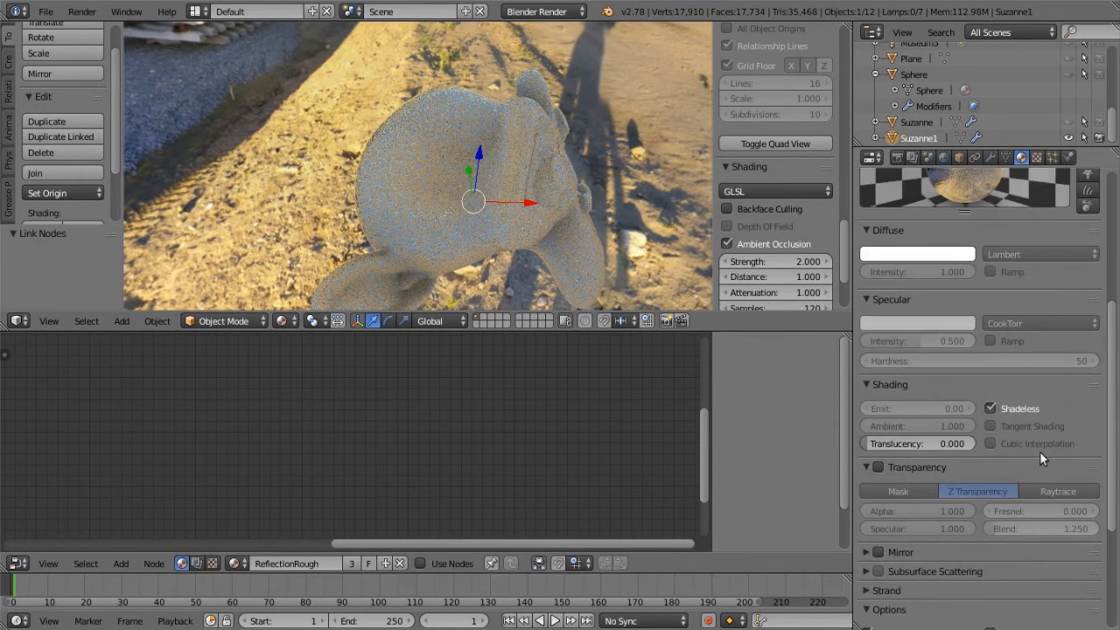
left_click(1037, 157)
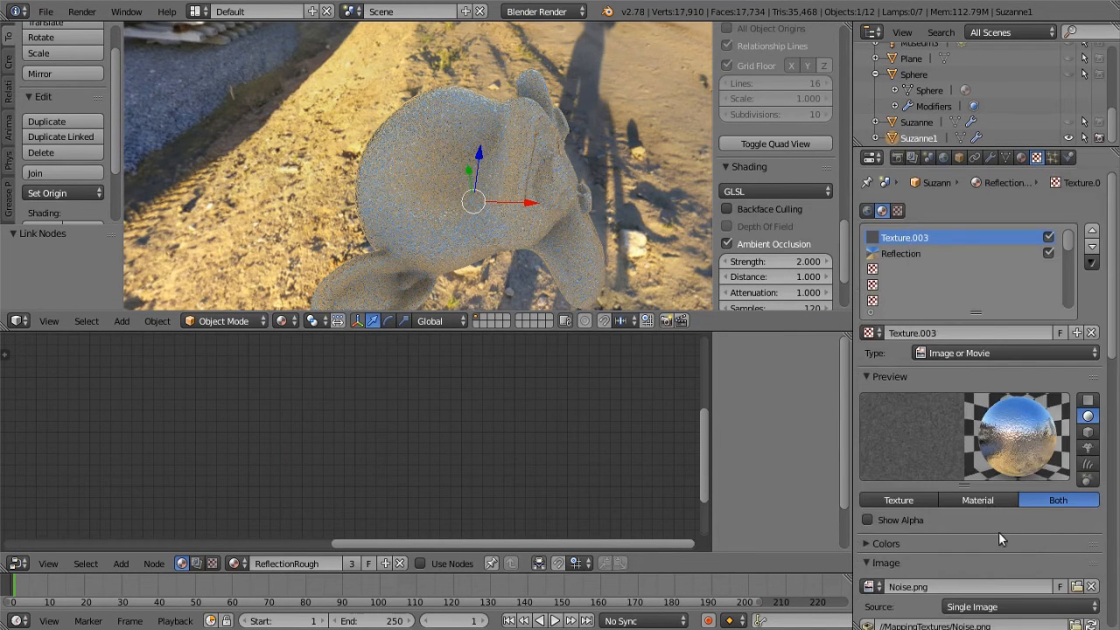
scroll(995, 538, "down", 10)
left_click(1059, 519)
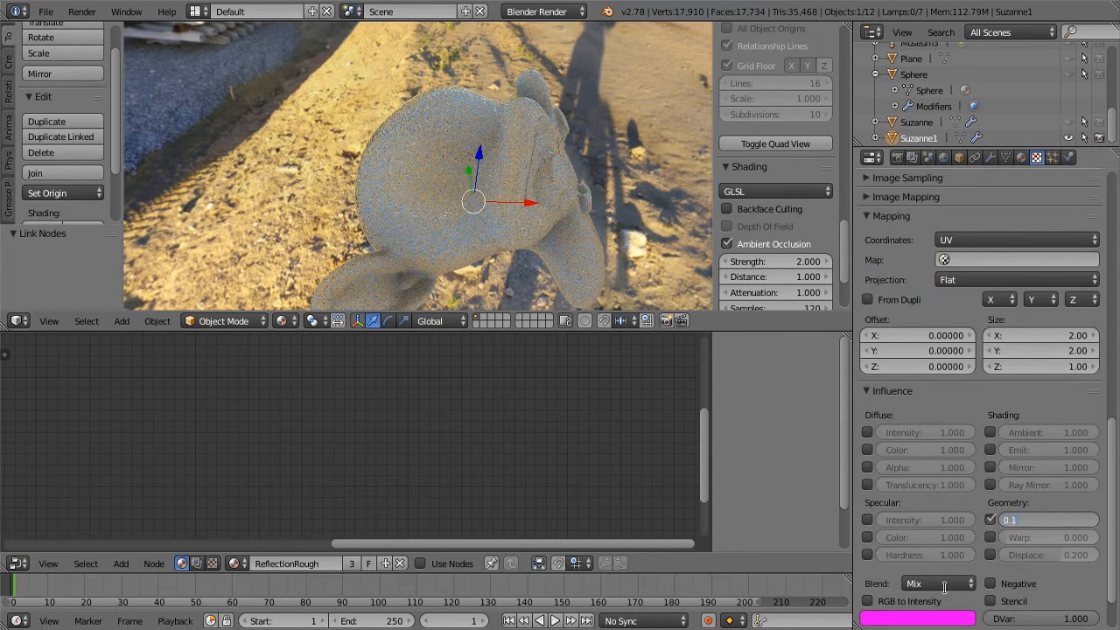
key("Return")
middle_click_drag(558, 235, 455, 218)
Set the noise texture's Normal influence to 0.01 and inspect the reflection on the monkey head up close
left_click(1051, 522)
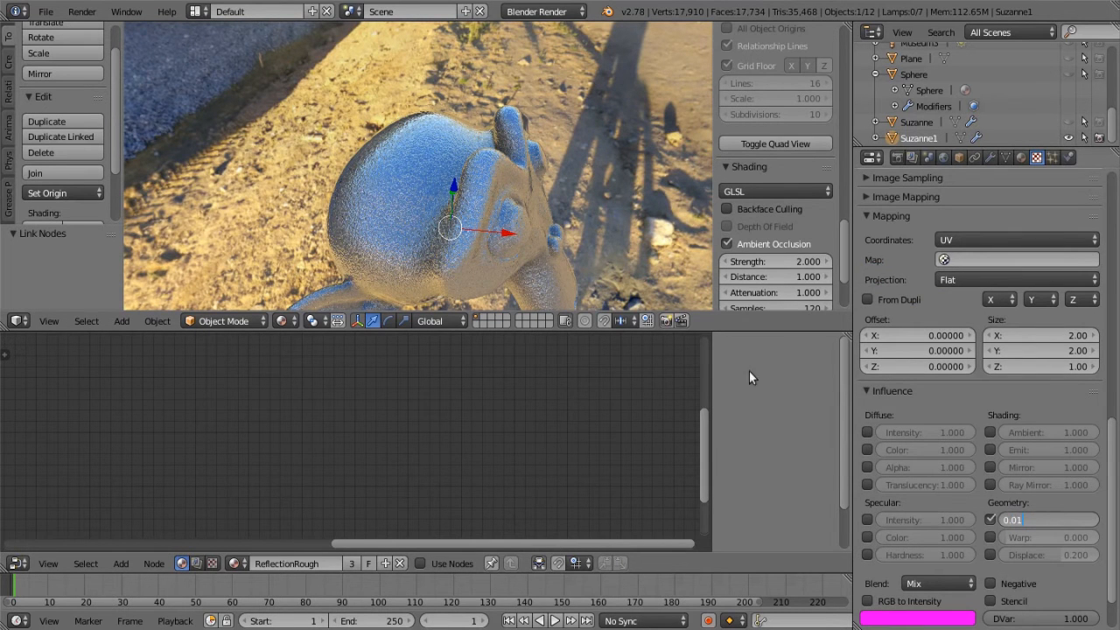
key("Return")
middle_click_drag(483, 258, 372, 215)
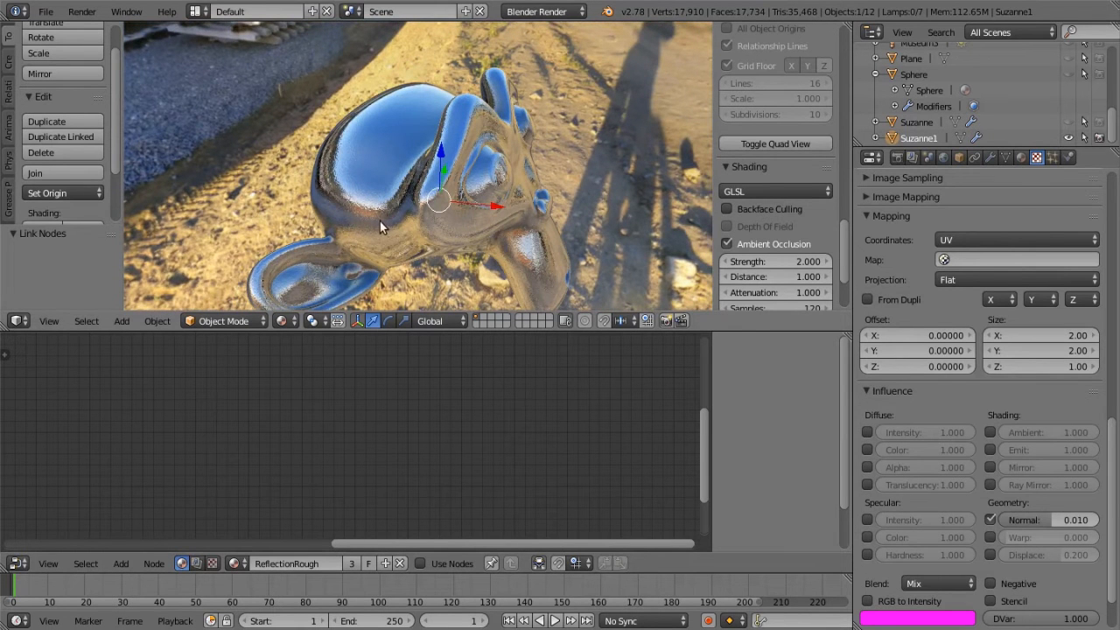
scroll(359, 204, "up", 2)
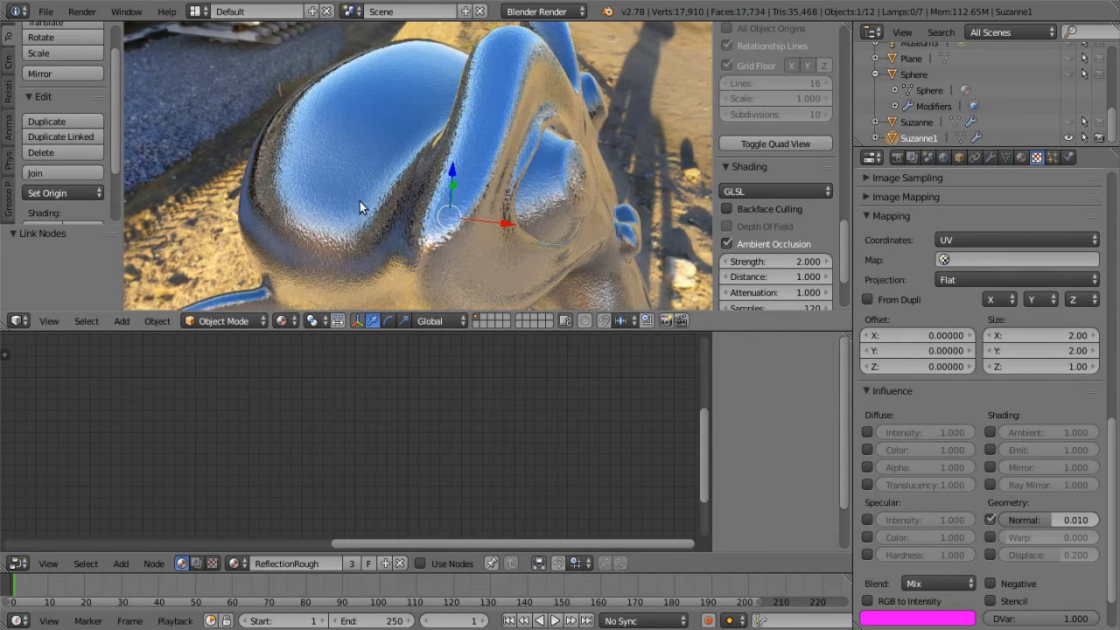
scroll(447, 202, "down", 2)
mouse_move(438, 219)
middle_mouse_down()
mouse_move(394, 217)
mouse_move(455, 214)
mouse_move(411, 210)
mouse_move(424, 210)
middle_mouse_up()
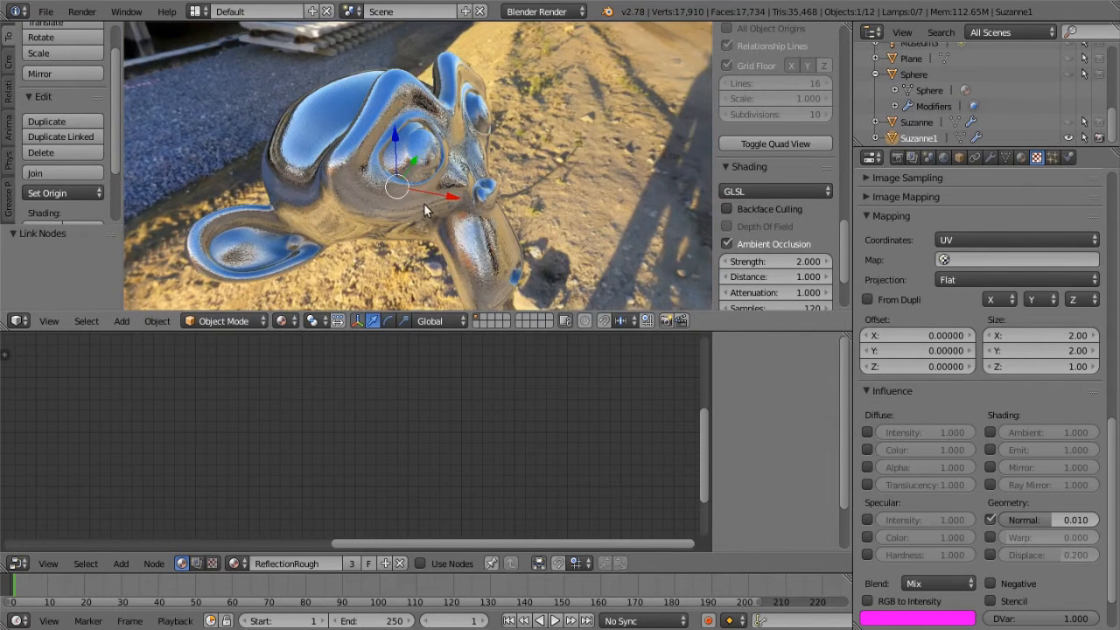
Set the noise texture's Normal influence back to 1 and check the fully rough reflection on the monkey head
left_click(1069, 522)
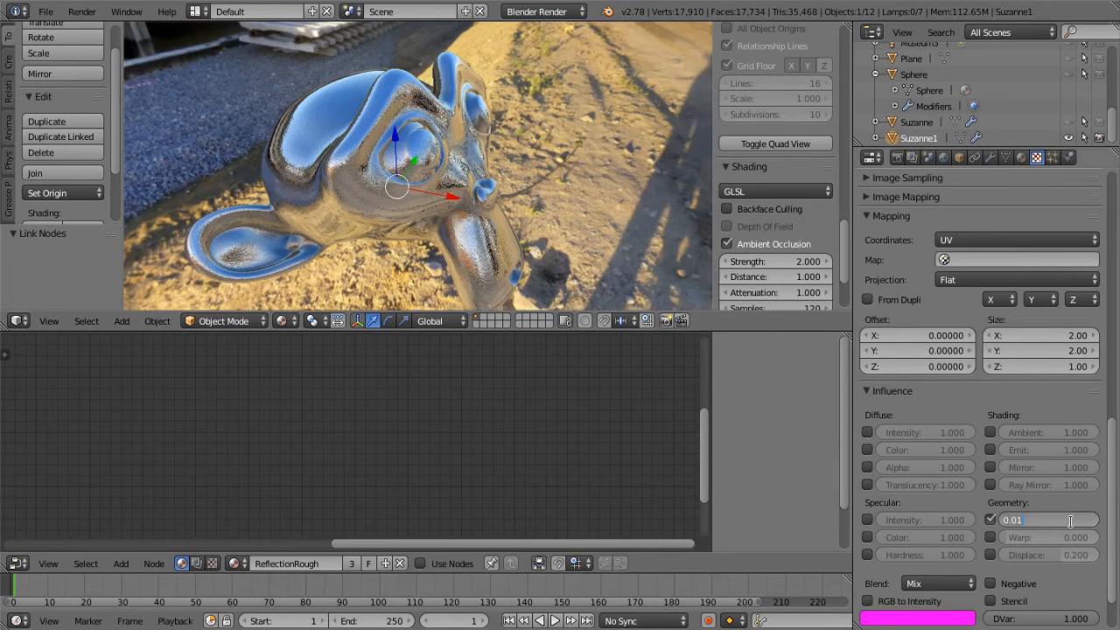
type("1")
key("Return")
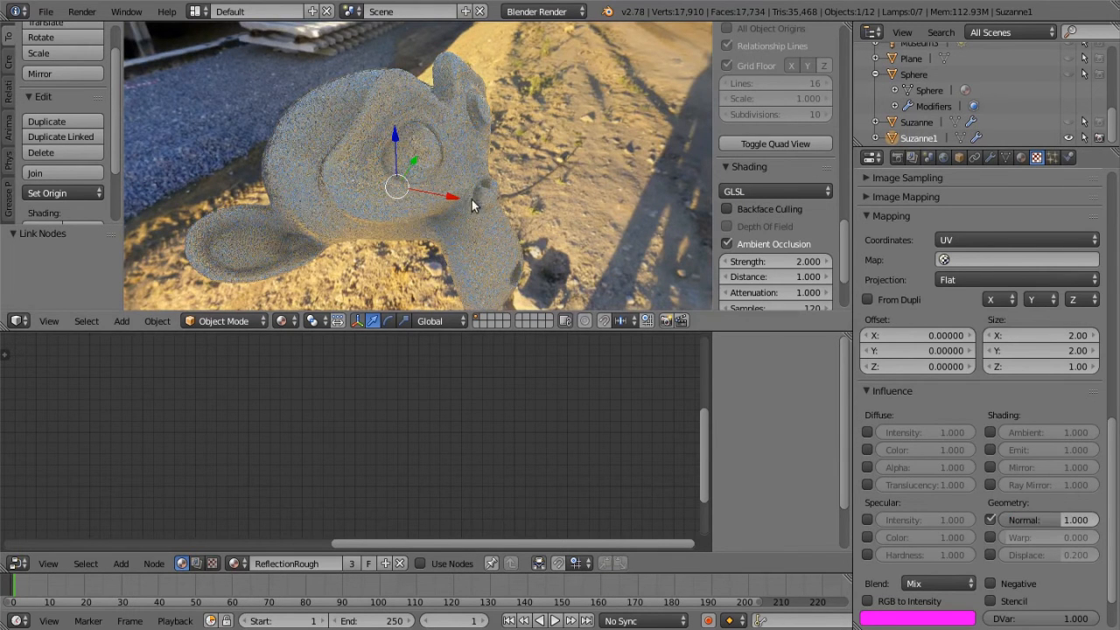
middle_click_drag(374, 116, 490, 207)
Return to the material settings and select the Suzanne1 material to bring up its node tree
scroll(1011, 207, "up", 5)
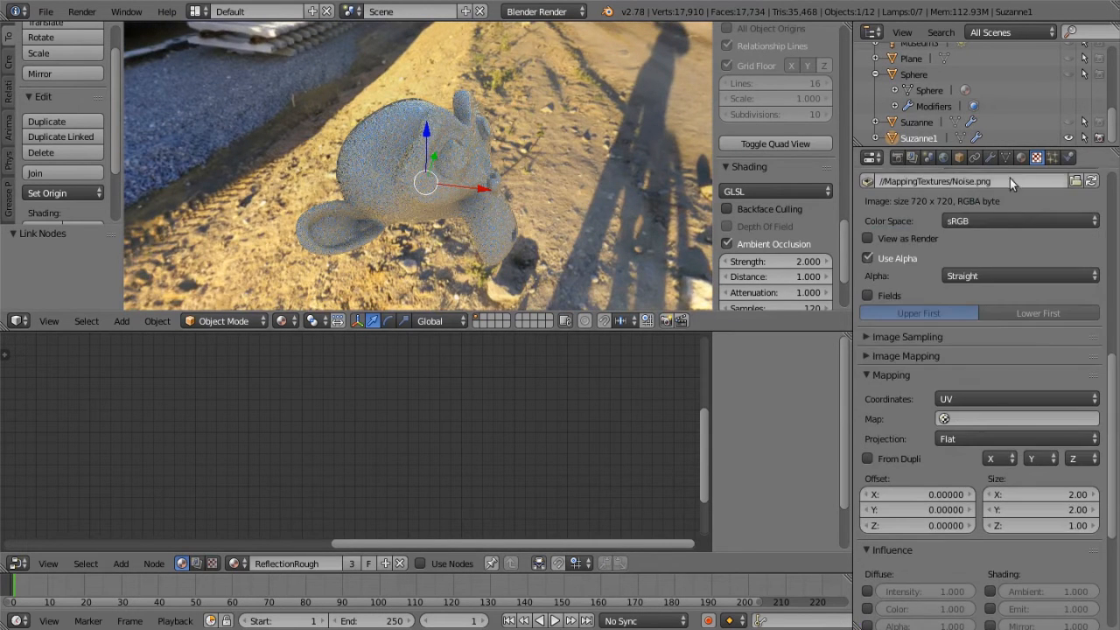
left_click(1021, 157)
scroll(991, 254, "up", 6)
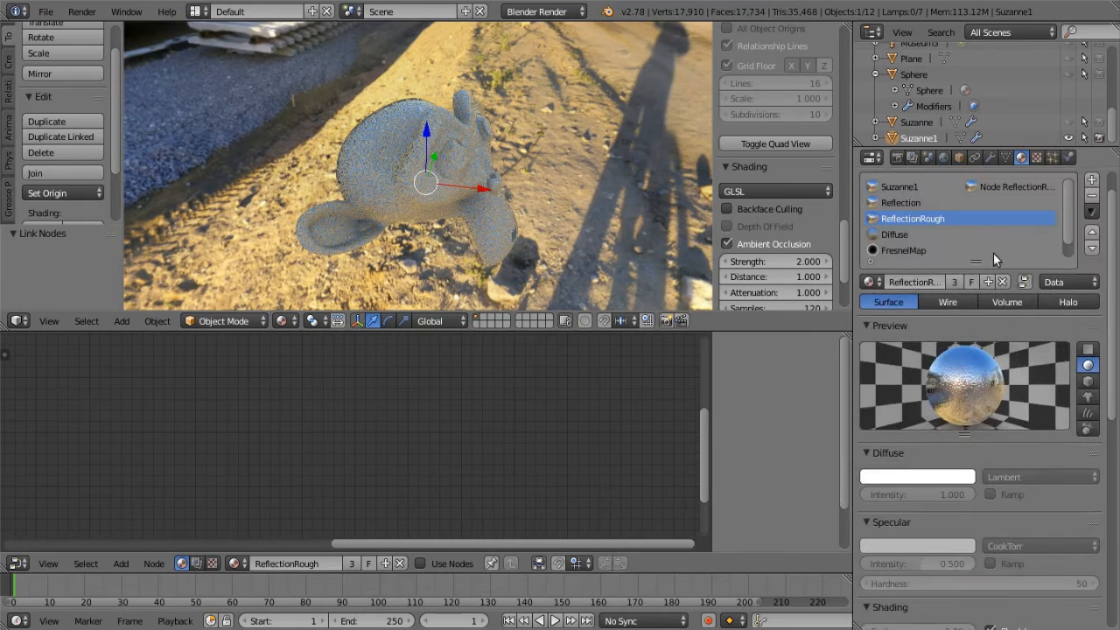
left_click(900, 186)
mouse_move(580, 427)
middle_mouse_down()
mouse_move(515, 483)
mouse_move(357, 490)
mouse_move(455, 446)
mouse_move(537, 437)
mouse_move(516, 446)
middle_mouse_up()
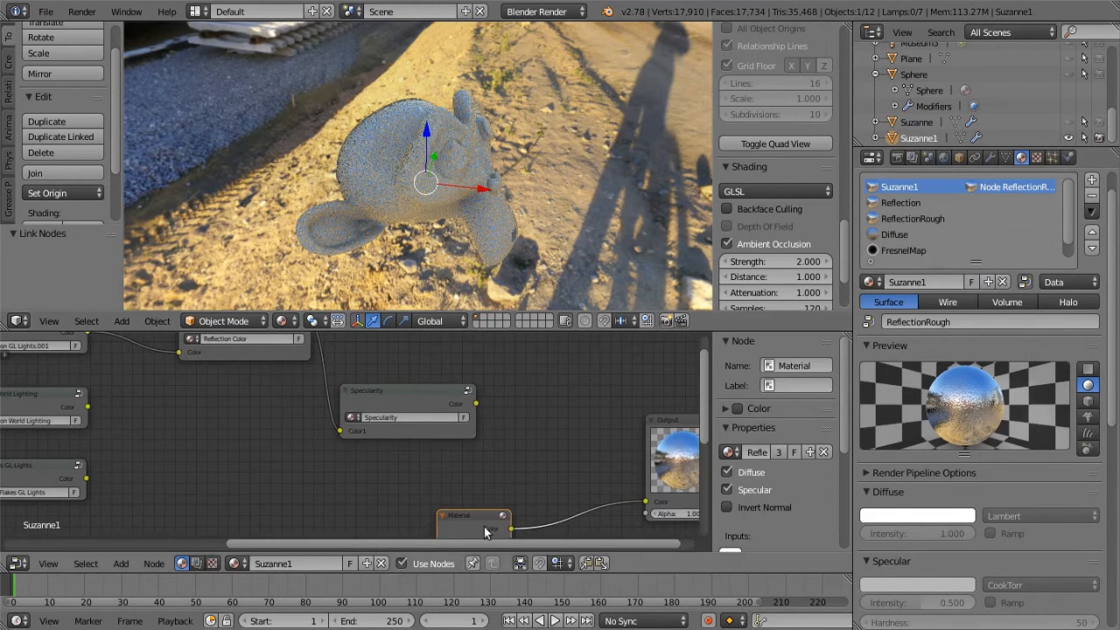
Delete the ReflectionRough material node connected to the Output node
key("Home")
left_click(461, 506)
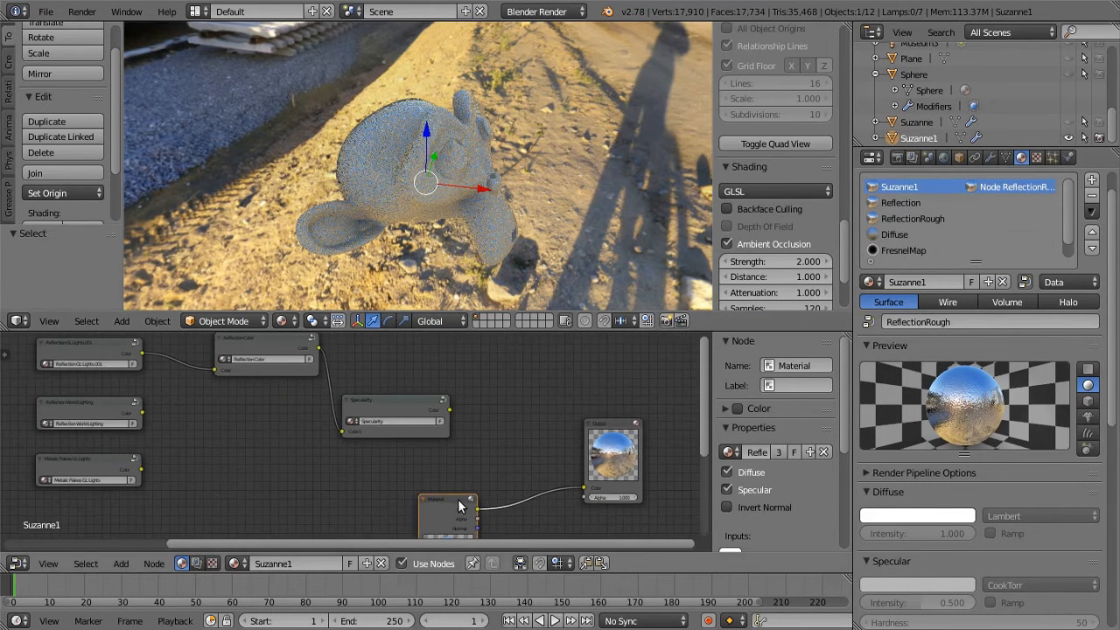
key("x")
Link the Metalic Flakes GL Lights group's Color output to the Output node's Color input
scroll(464, 499, "down", 2)
middle_click_drag(504, 503, 664, 508)
scroll(419, 471, "up", 5)
middle_click_drag(406, 479, 177, 460)
scroll(360, 491, "down", 1)
scroll(170, 456, "up", 3)
scroll(72, 431, "down", 1)
left_click_drag(98, 436, 576, 454)
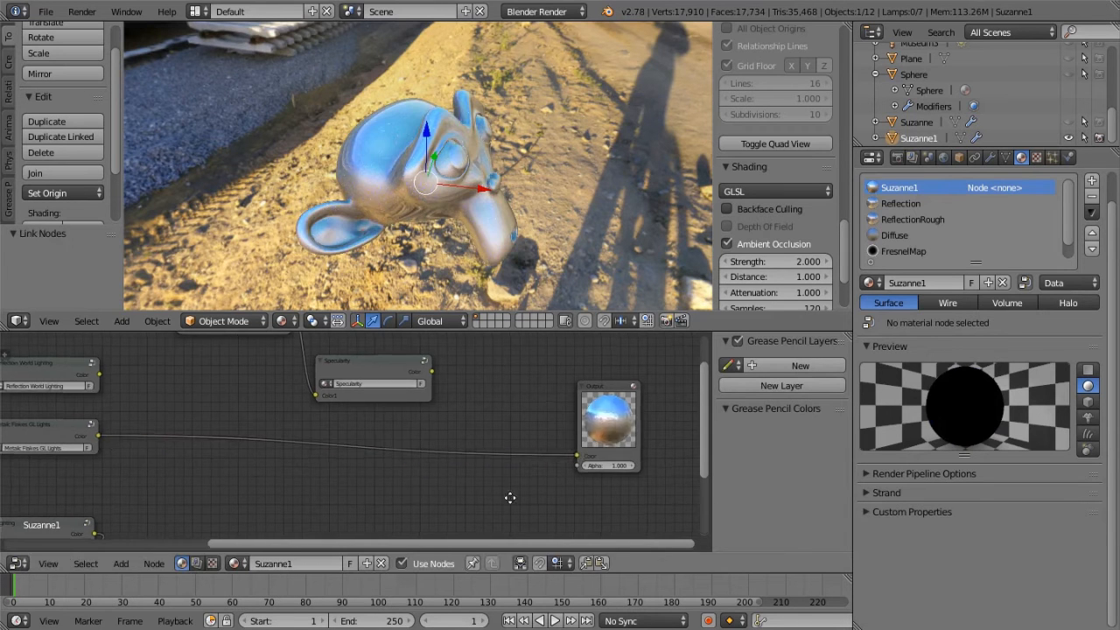
Open the Metalic Flakes GL Lights group for editing and fit all of its nodes in view
middle_click_drag(413, 496, 38, 481)
middle_click_drag(656, 408, 629, 464)
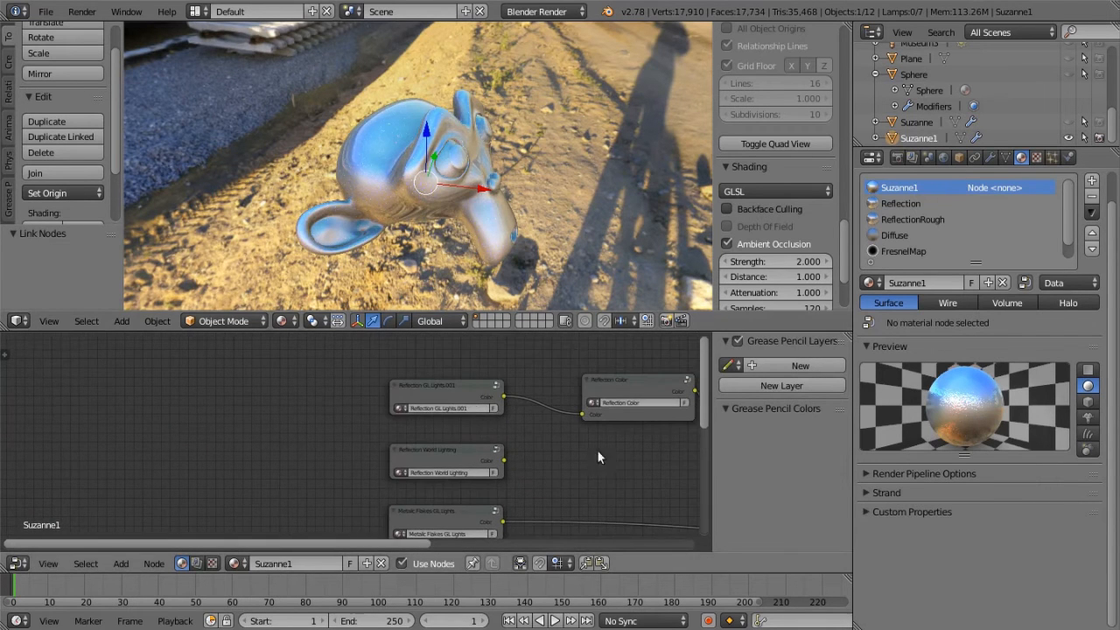
left_click(458, 382)
middle_click_drag(529, 492, 454, 424)
left_click(411, 437)
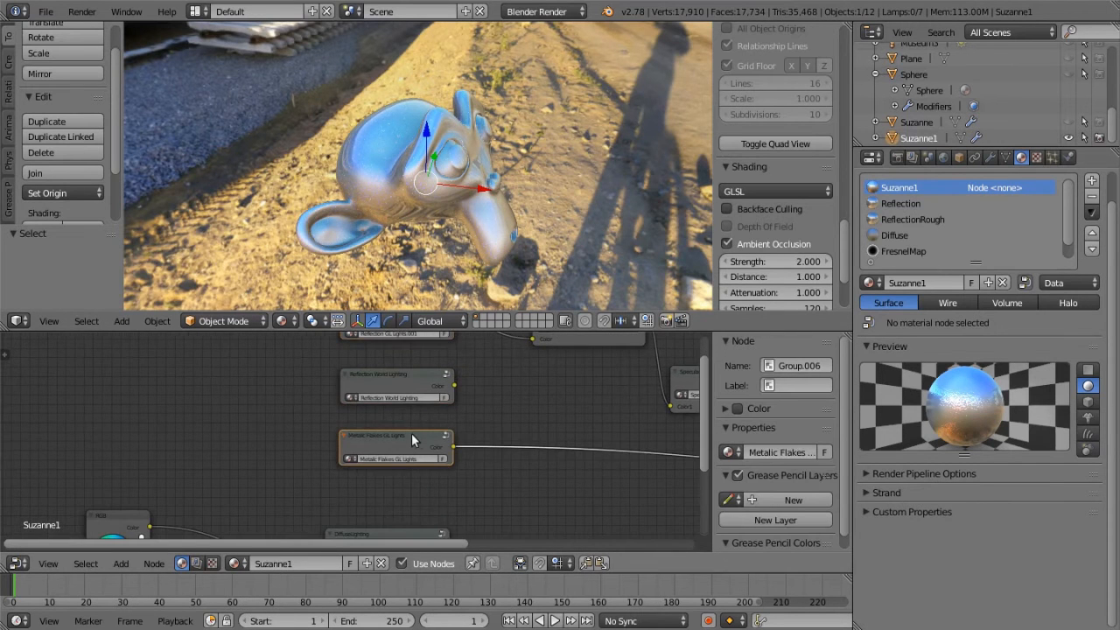
key("Tab")
key("Home")
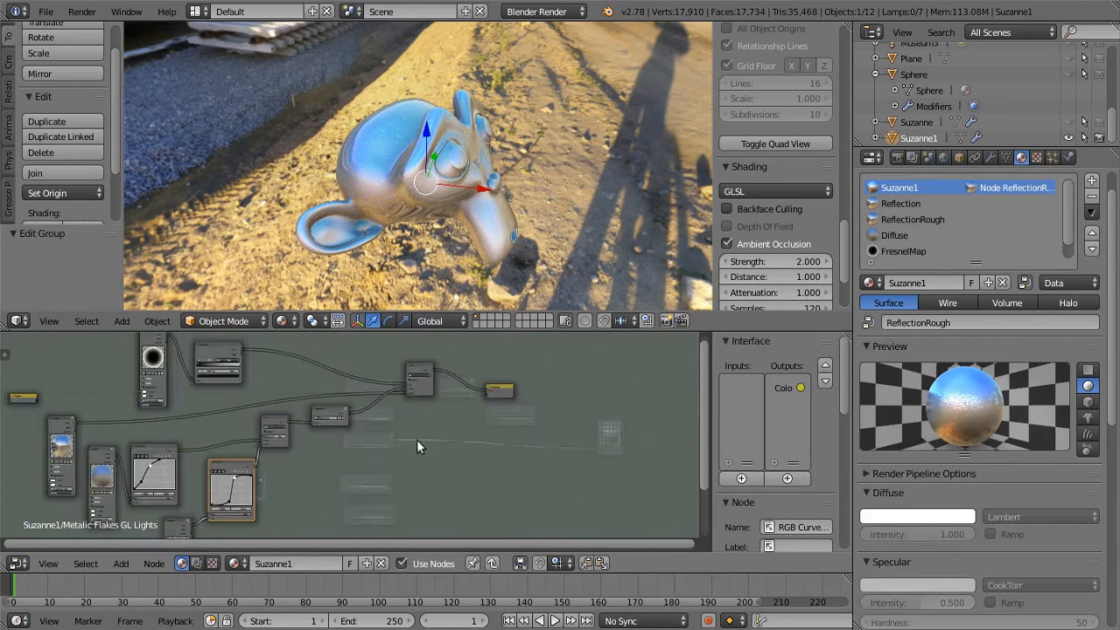
Examine the group's Fresnel material and ColorRamp nodes and compare them with the shading on the monkey head
scroll(482, 392, "up", 6)
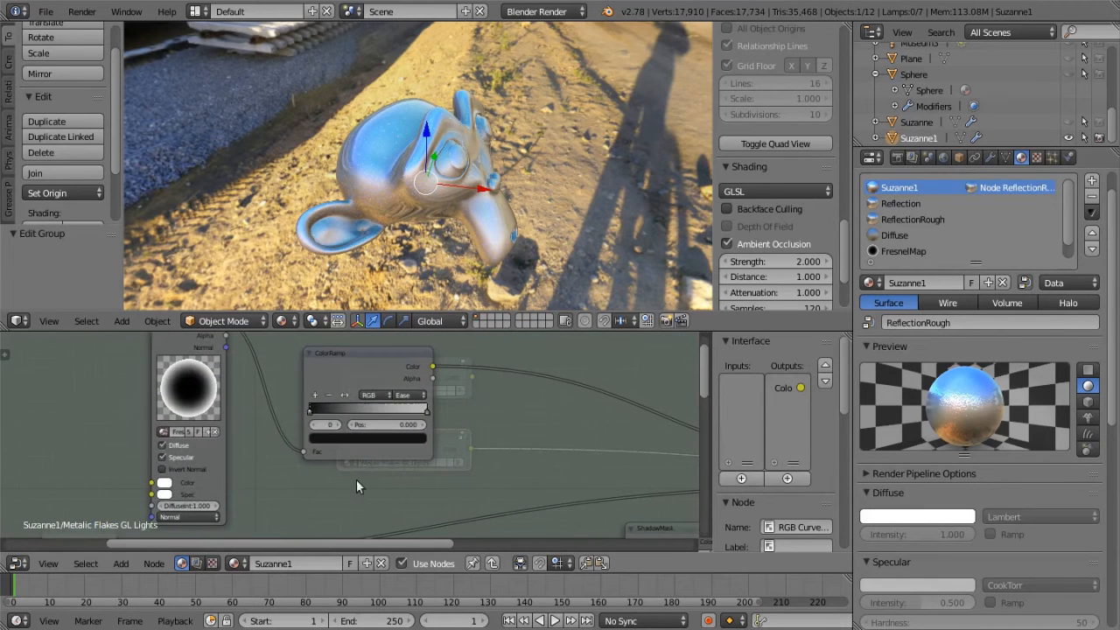
scroll(513, 430, "up", 2)
middle_click_drag(512, 431, 512, 487)
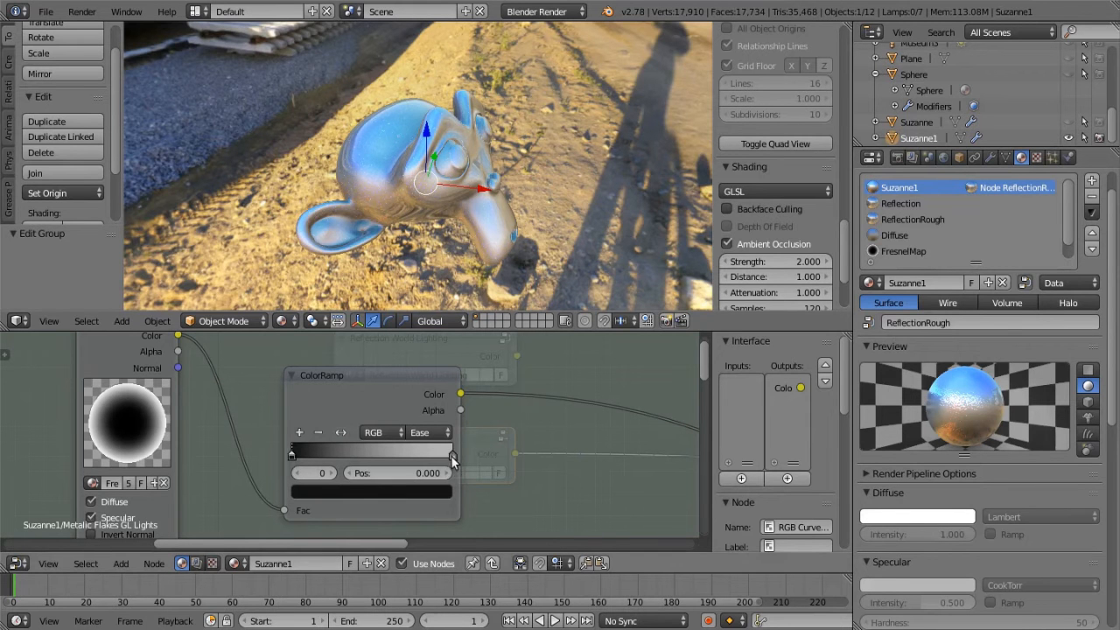
middle_click_drag(441, 197, 469, 241)
scroll(465, 200, "up", 8)
scroll(470, 243, "down", 8)
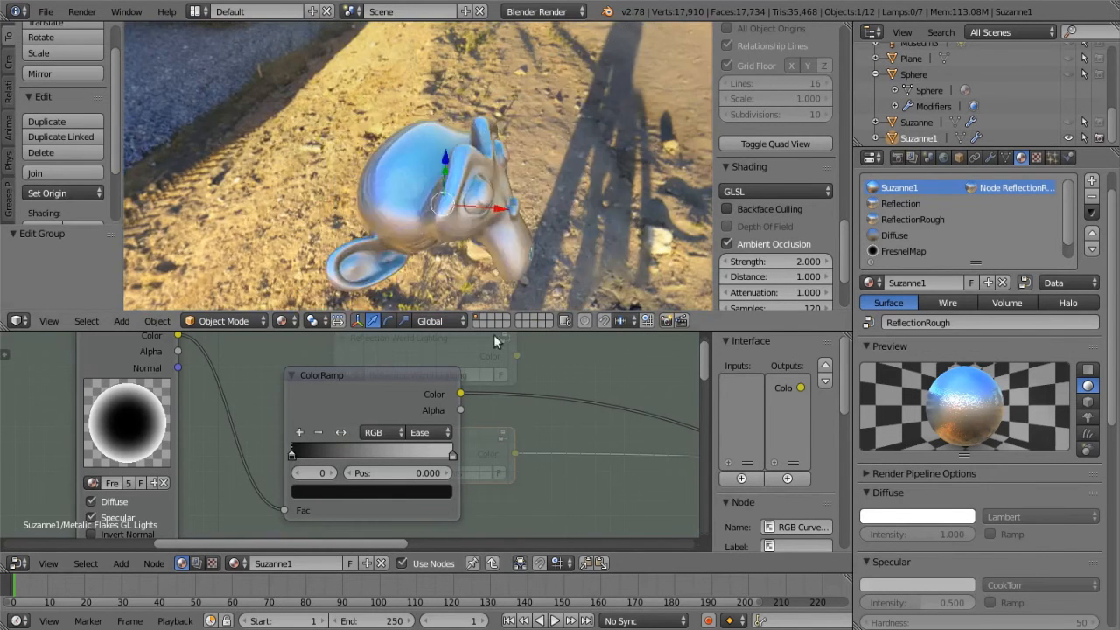
scroll(494, 341, "down", 5)
Link the first RGB Curves node's output directly to the Mix node's Color1 input and inspect the monkey head up close
middle_click_drag(548, 474, 535, 394)
middle_click_drag(461, 443, 384, 480)
scroll(434, 424, "down", 2)
left_click_drag(223, 446, 490, 375)
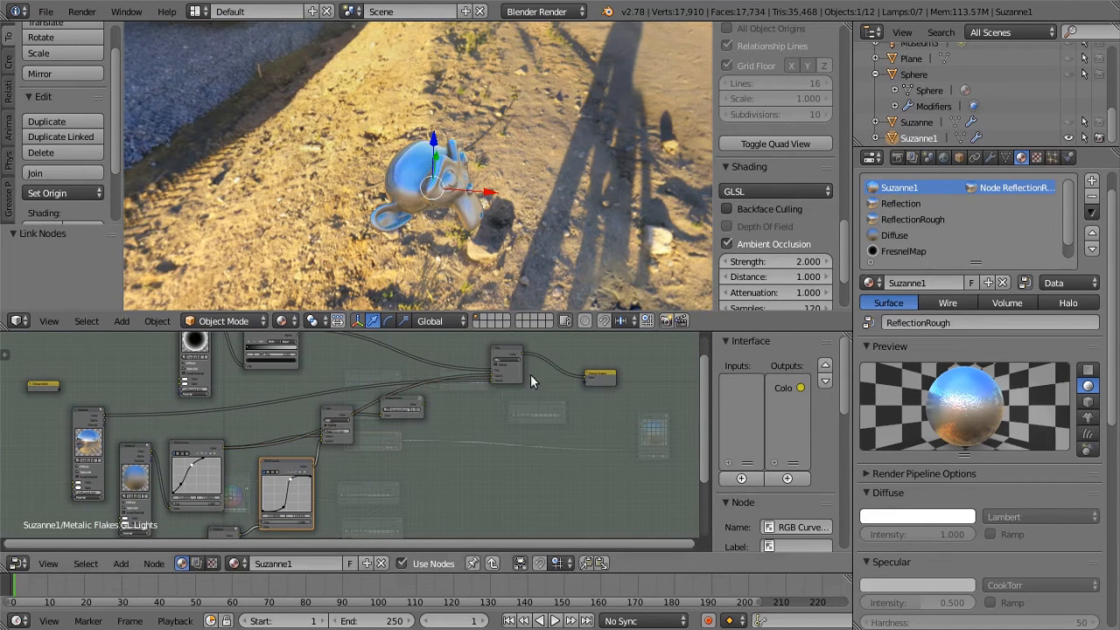
scroll(470, 219, "up", 3)
scroll(472, 217, "up", 2)
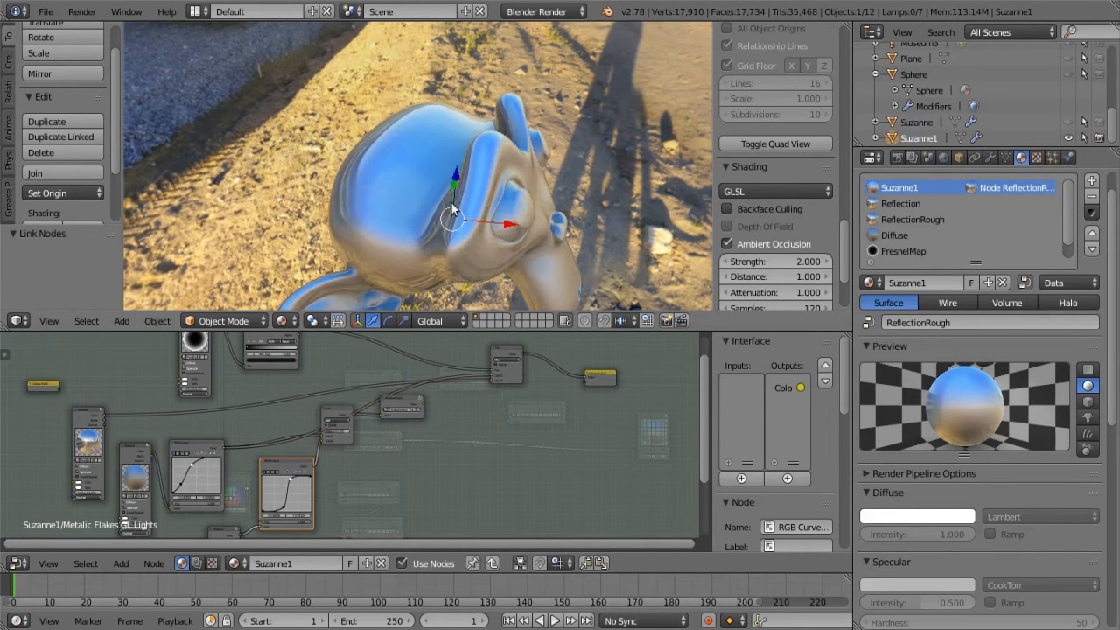
Examine the source material nodes and the two RGB Curves nodes that feed the flakes group
middle_click_drag(467, 469, 527, 302)
scroll(404, 522, "up", 1)
scroll(368, 503, "up", 1)
middle_click_drag(338, 483, 392, 440)
scroll(389, 437, "up", 1)
scroll(389, 437, "up", 1)
scroll(353, 435, "down", 3)
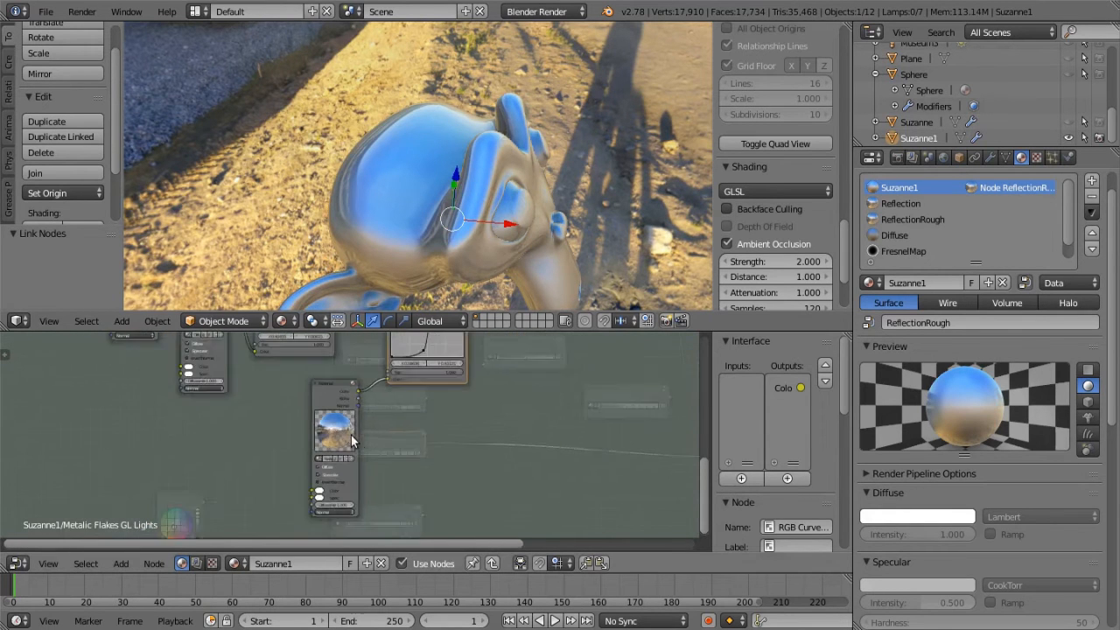
middle_click_drag(413, 435, 517, 447)
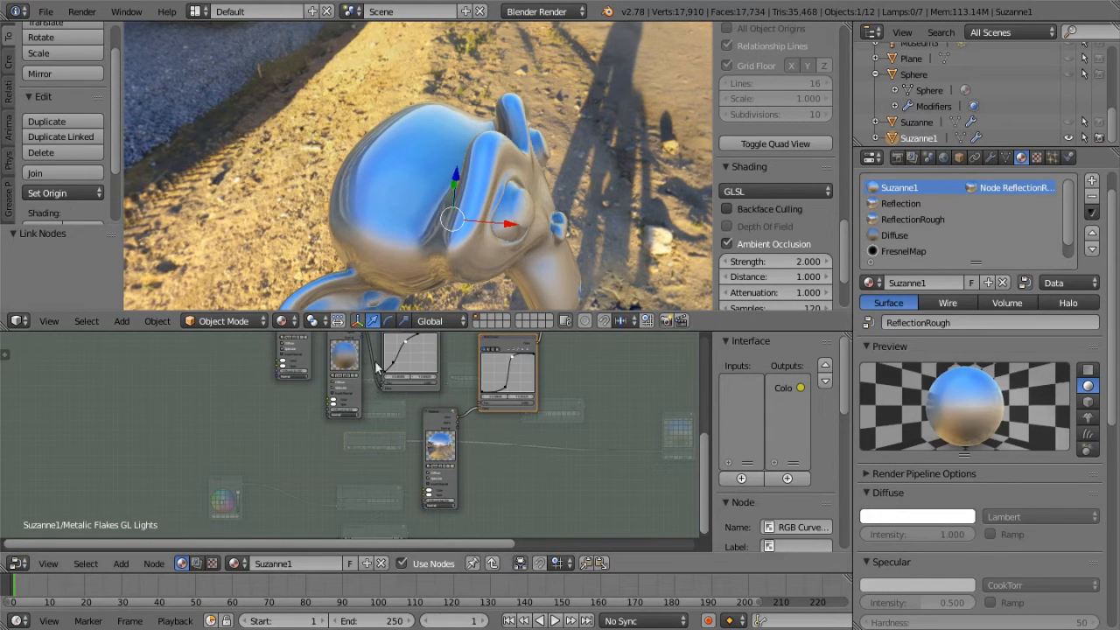
scroll(571, 444, "down", 3)
middle_click_drag(572, 449, 456, 497)
scroll(445, 490, "up", 4)
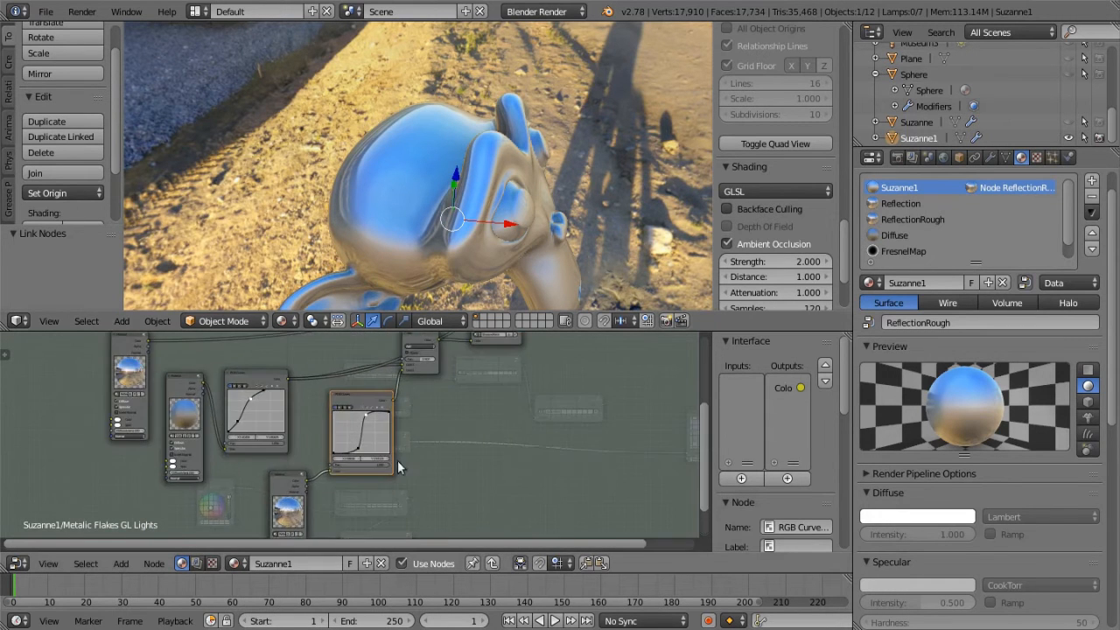
Link the second RGB Curves node's output to the Group Output and inspect the isolated flakes on the monkey head
middle_click_drag(455, 442, 349, 470)
scroll(339, 442, "down", 4)
left_click_drag(254, 439, 488, 364)
middle_click_drag(469, 253, 455, 191)
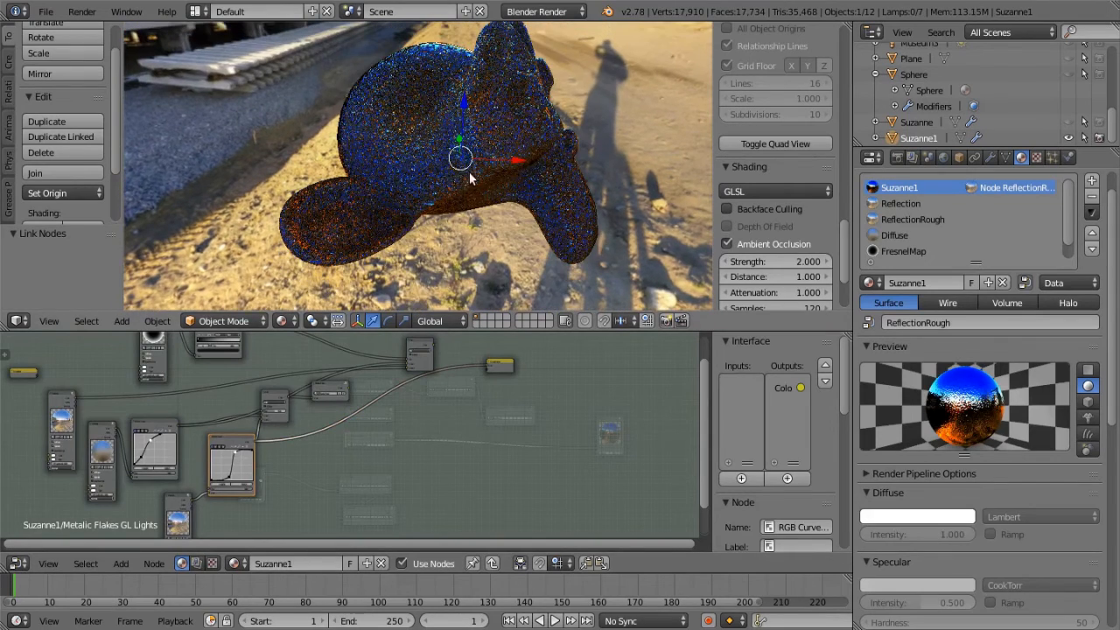
scroll(468, 173, "up", 3)
middle_click_drag(462, 186, 436, 183)
mouse_move(360, 203)
middle_mouse_down()
mouse_move(390, 197)
mouse_move(367, 195)
middle_mouse_up()
scroll(368, 195, "down", 3)
Examine the Add node that combines the two RGB Curves outputs
middle_click_drag(306, 515, 373, 476)
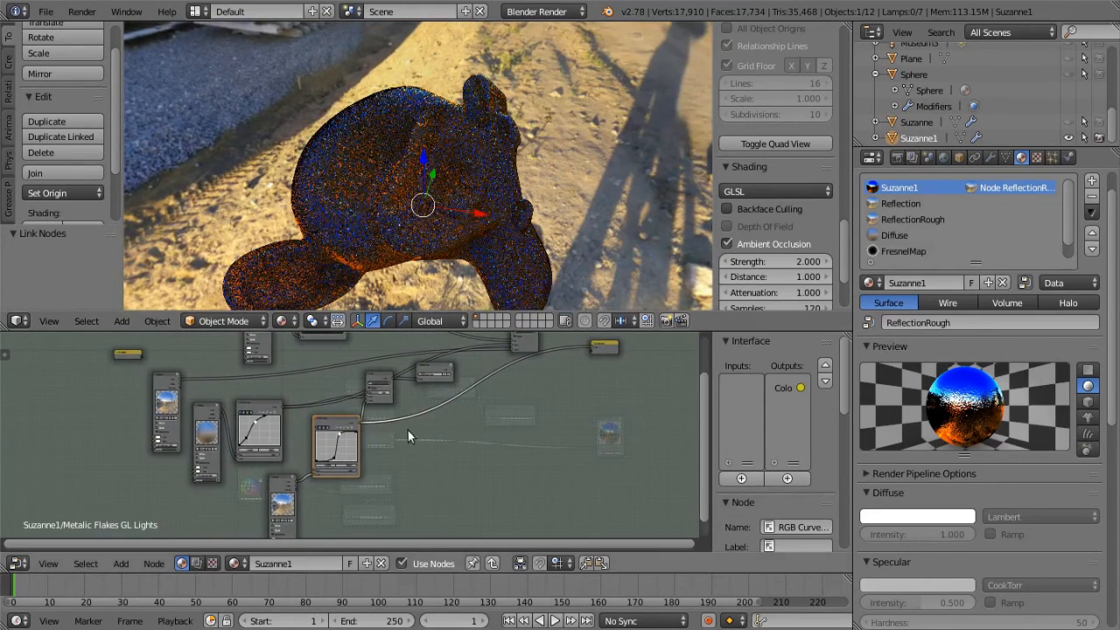
middle_click_drag(407, 437, 362, 474)
scroll(342, 430, "up", 4)
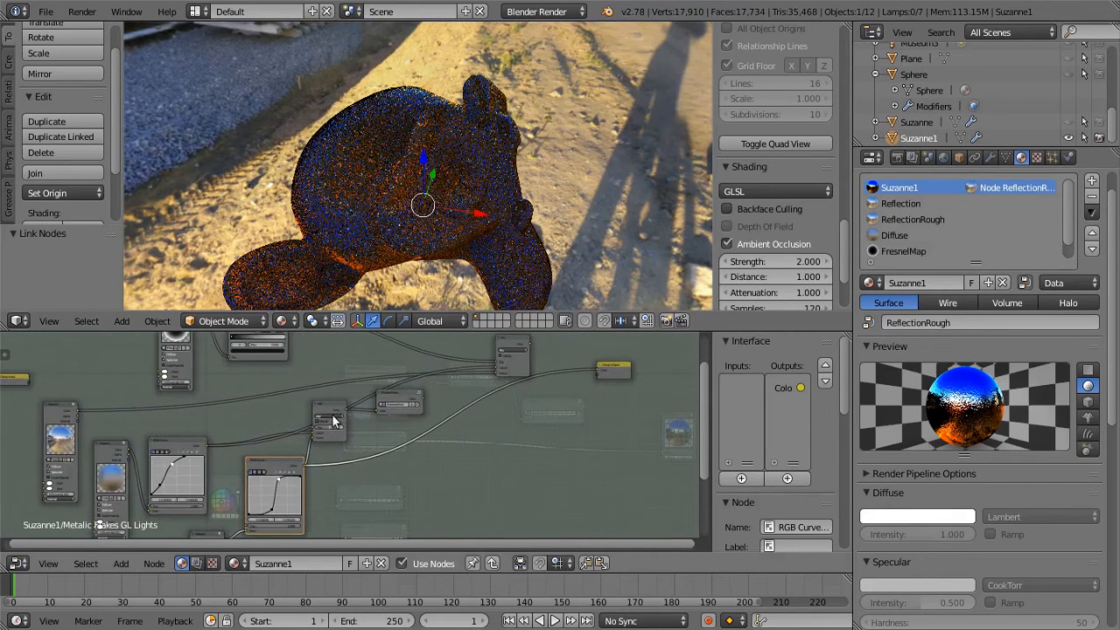
scroll(341, 428, "up", 3)
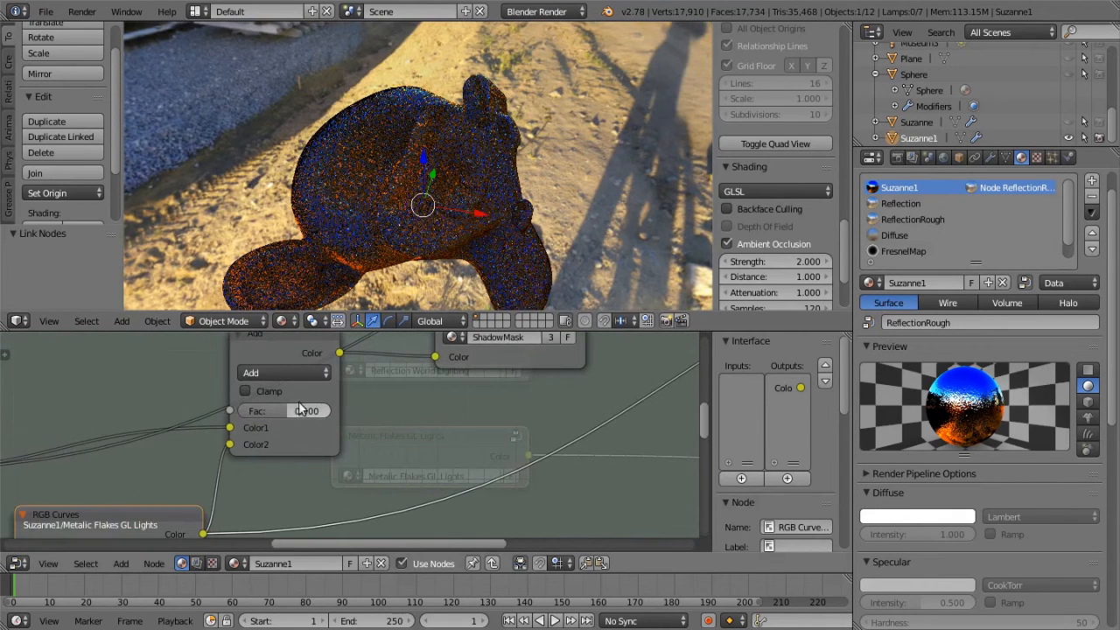
scroll(305, 412, "down", 4)
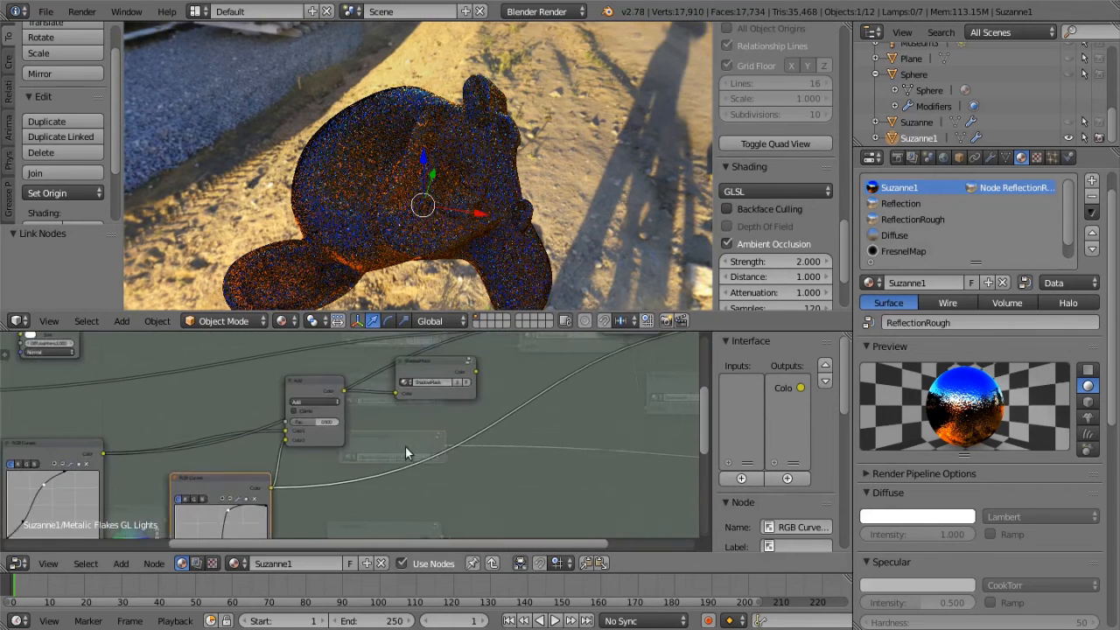
scroll(331, 468, "down", 3)
middle_click_drag(462, 508, 427, 505)
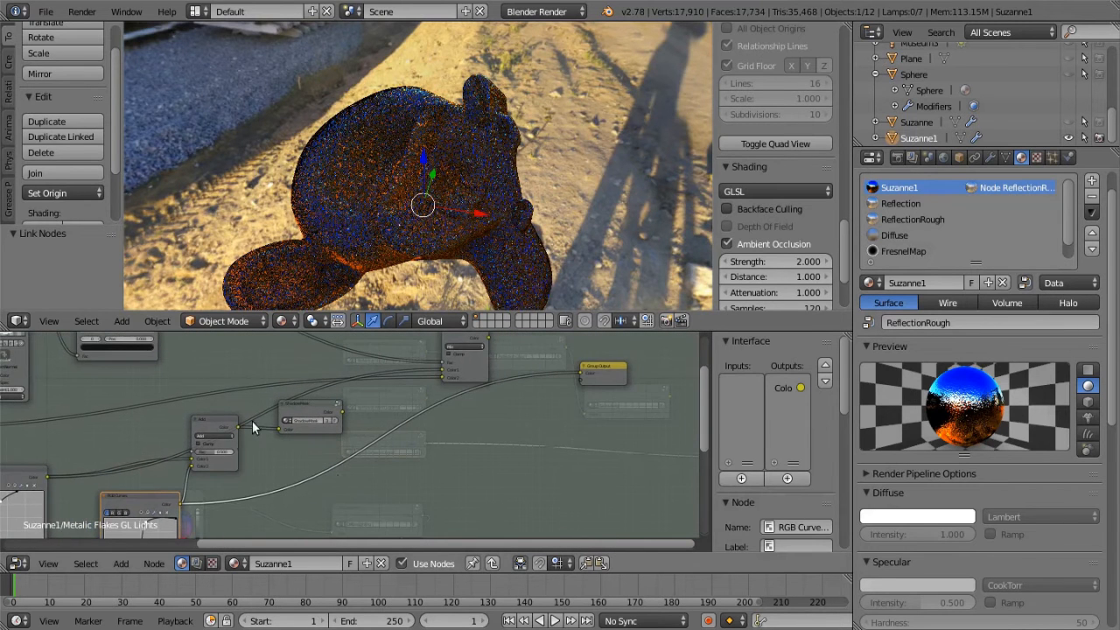
Link the Add node's output to the Group Output and inspect the combined reflection and flakes on the monkey head
left_click_drag(240, 430, 560, 349)
scroll(385, 223, "up", 4)
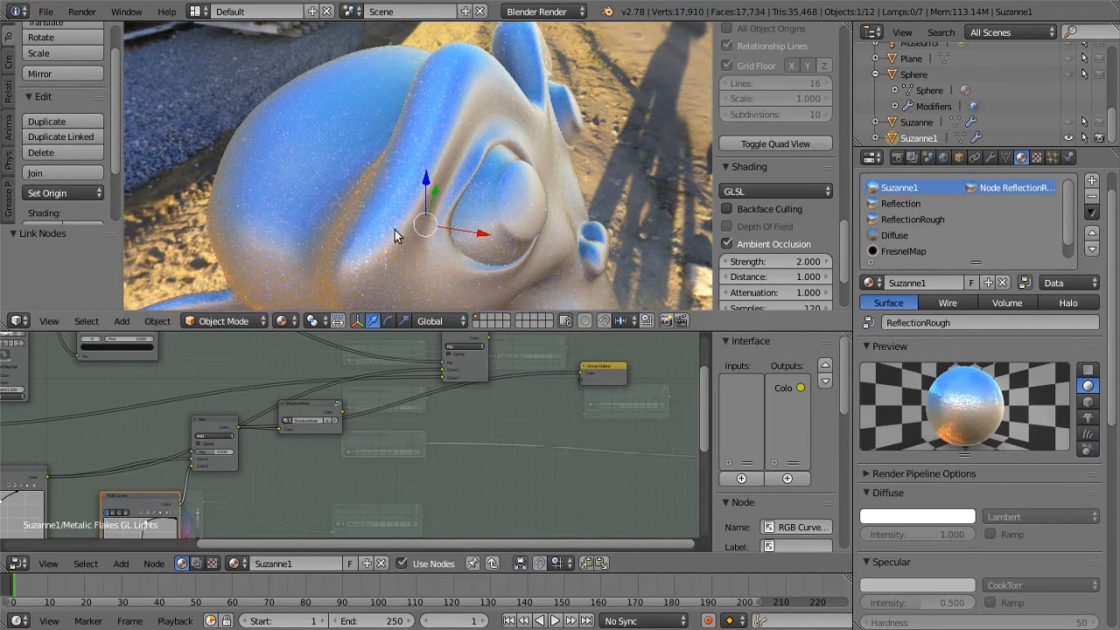
middle_click_drag(394, 225, 405, 213)
middle_click_drag(398, 206, 453, 188)
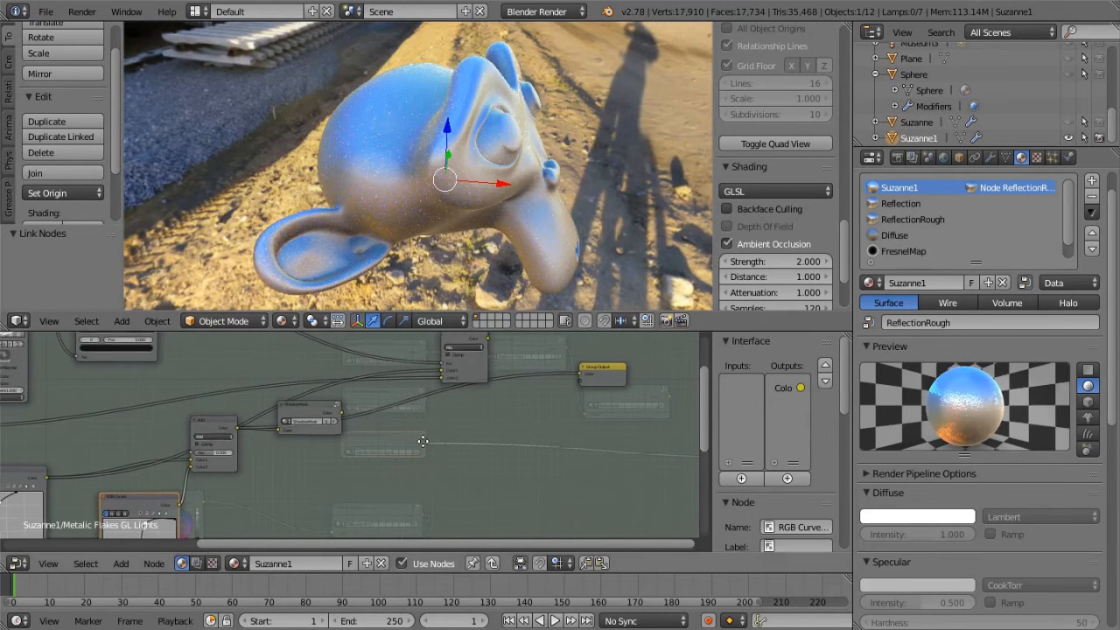
Link the ShadowMask group's output to the Group Output and inspect the masked flakes from different angles
middle_click_drag(414, 436, 602, 425)
scroll(520, 460, "up", 2)
middle_click_drag(525, 451, 614, 381)
middle_click_drag(541, 409, 382, 506)
middle_click_drag(449, 411, 296, 455)
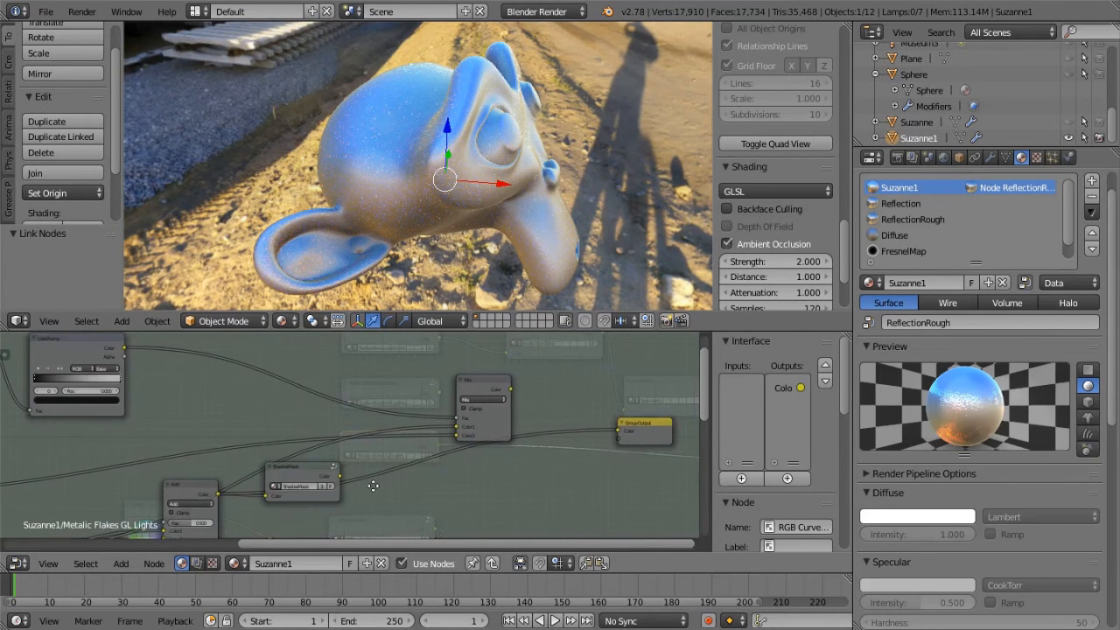
middle_click_drag(381, 487, 320, 465)
scroll(304, 456, "down", 2)
left_click_drag(296, 451, 533, 410)
left_click_drag(507, 223, 476, 203)
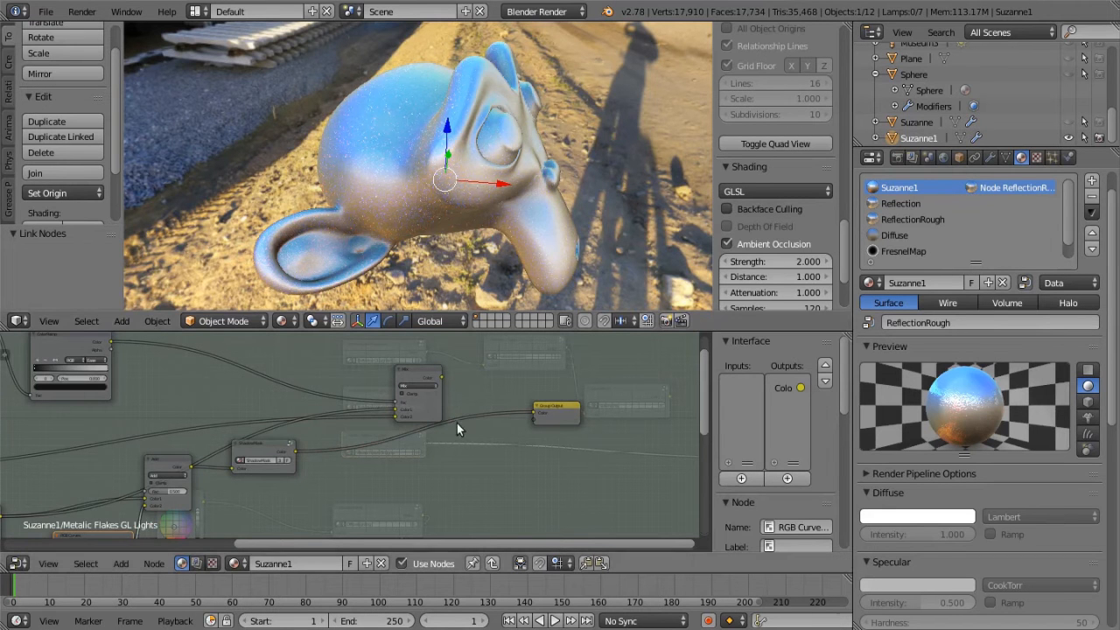
scroll(365, 486, "up", 1)
middle_click_drag(421, 236, 420, 162)
scroll(393, 485, "down", 1)
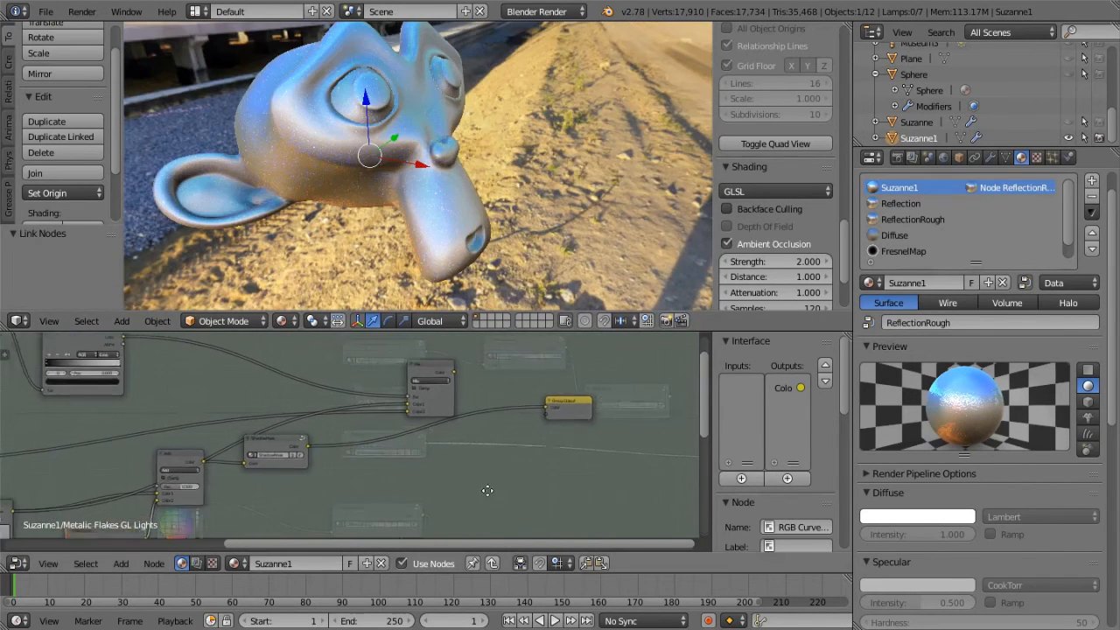
Move the Add node lower in the layout to separate its links from those passing behind it
middle_click_drag(467, 493, 669, 490)
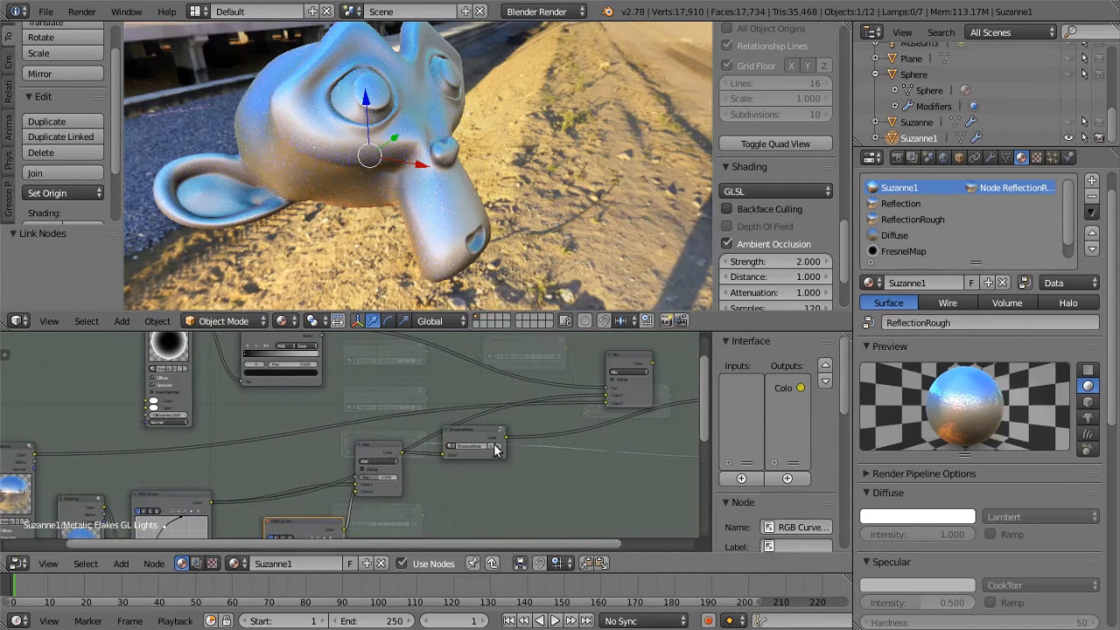
middle_click_drag(530, 444, 639, 416)
middle_click_drag(553, 421, 489, 437)
left_click_drag(461, 417, 473, 444)
middle_click_drag(639, 440, 440, 453)
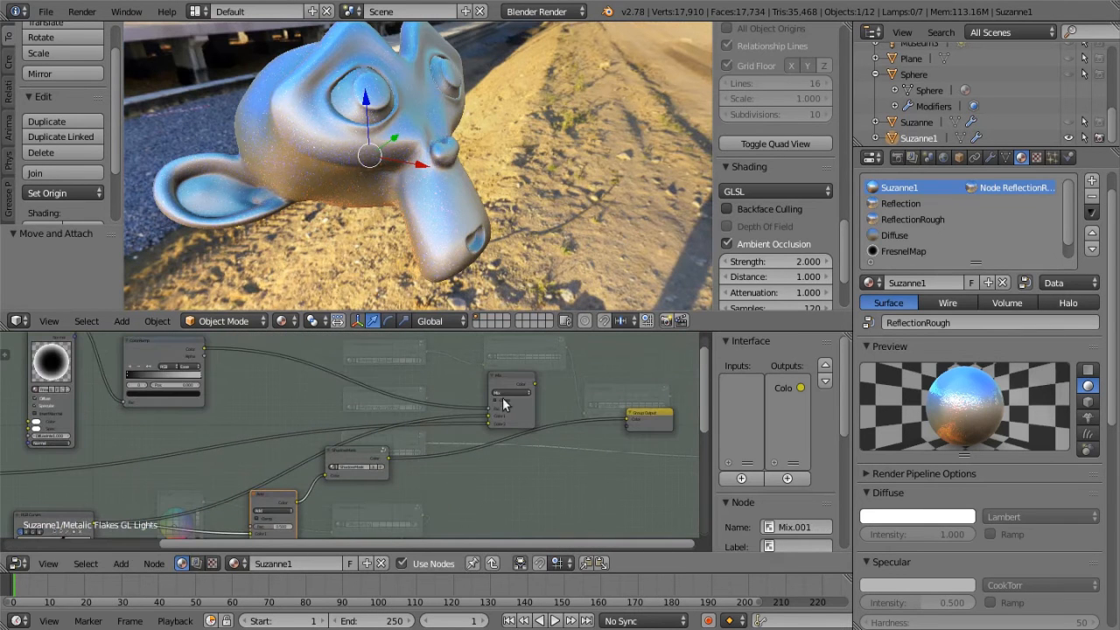
Link the ShadowMask group's Color output to the Mix node's Color1 input
middle_click_drag(109, 359, 233, 383)
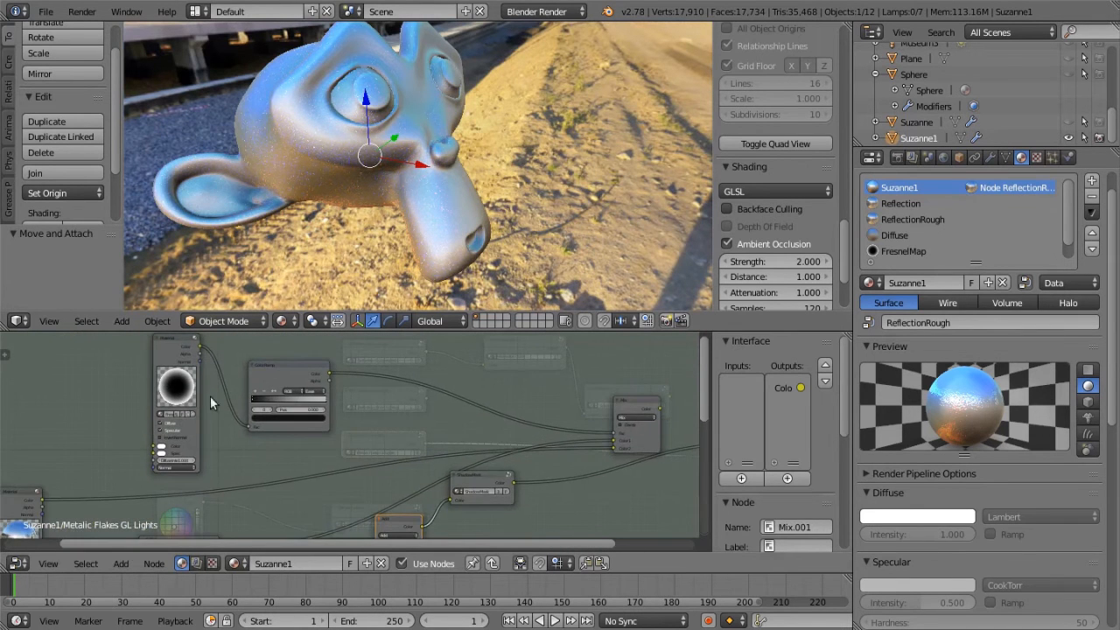
middle_click_drag(73, 527, 248, 529)
middle_click_drag(434, 515, 120, 465)
middle_click_drag(400, 499, 330, 493)
middle_click_drag(313, 455, 282, 456)
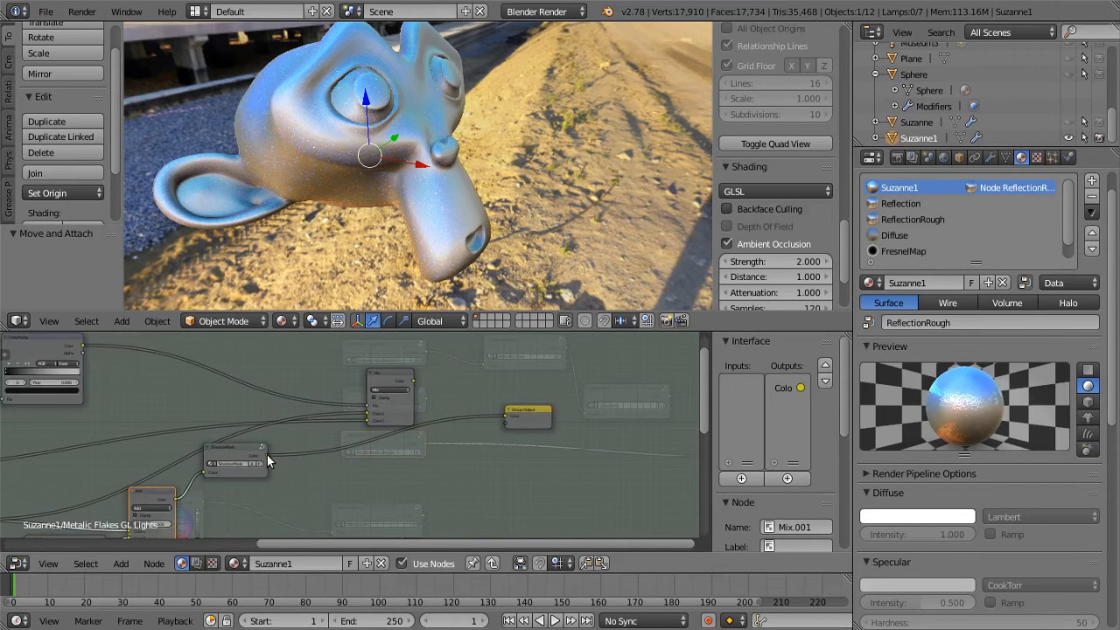
left_click_drag(270, 455, 290, 443)
left_click_drag(337, 414, 363, 410)
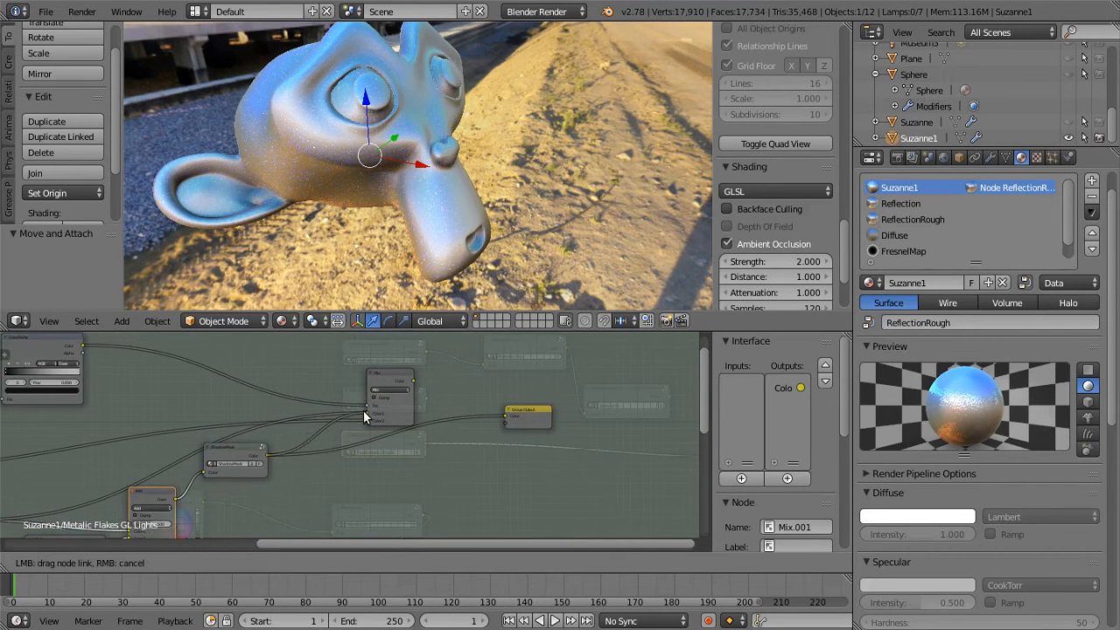
middle_click_drag(366, 412, 414, 419)
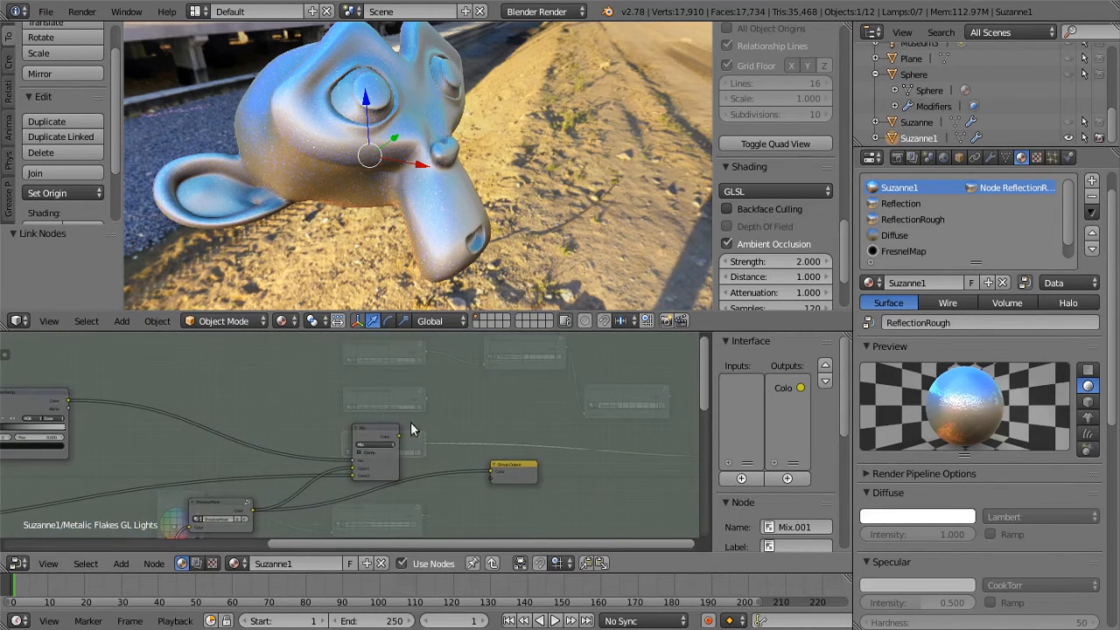
Link the Mix node's output to the Group Output and inspect the finished metallic flakes on the monkey head
left_click_drag(398, 434, 491, 472)
middle_click_drag(385, 173, 351, 200)
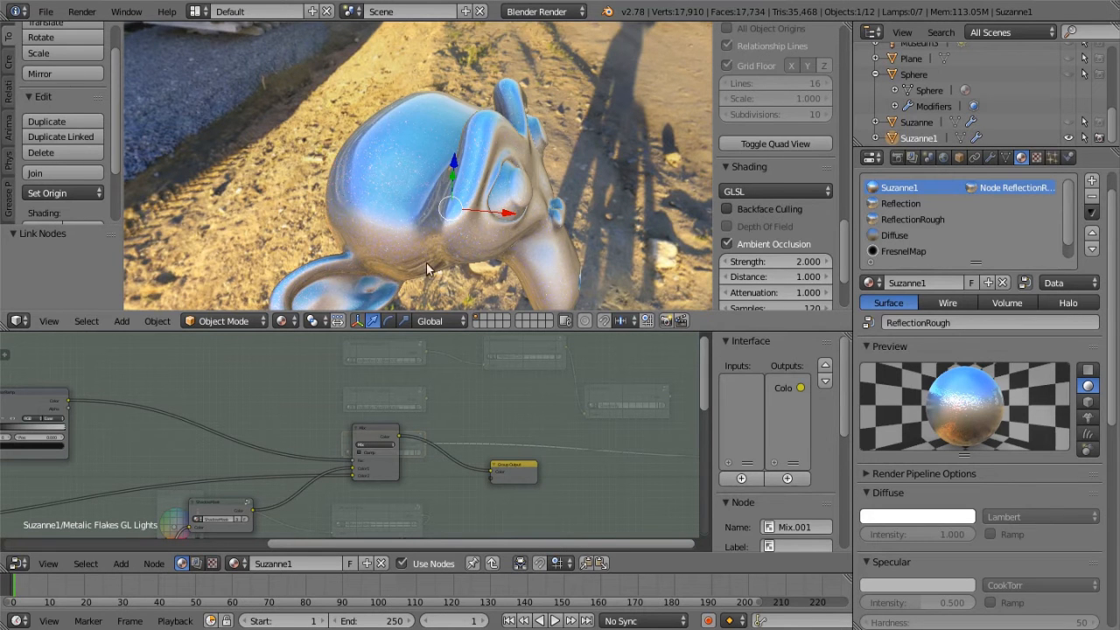
scroll(348, 206, "up", 2)
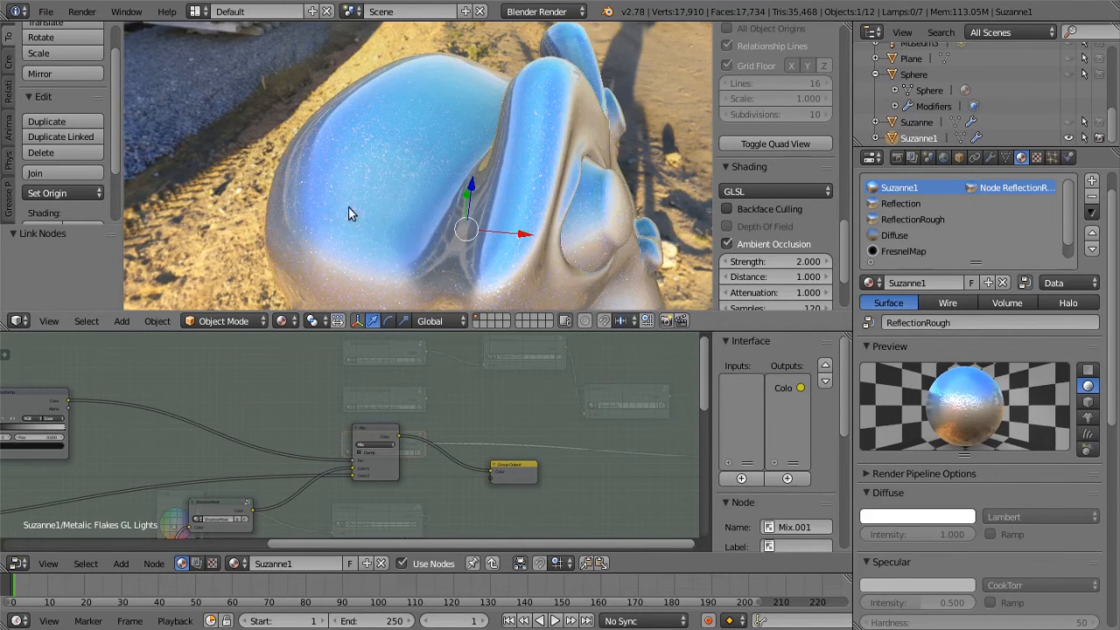
Examine the flakes on the monkey head from several angles alongside the material, curve and mix nodes inside the Metalic Flakes GL Lights group
middle_click_drag(325, 192, 445, 190)
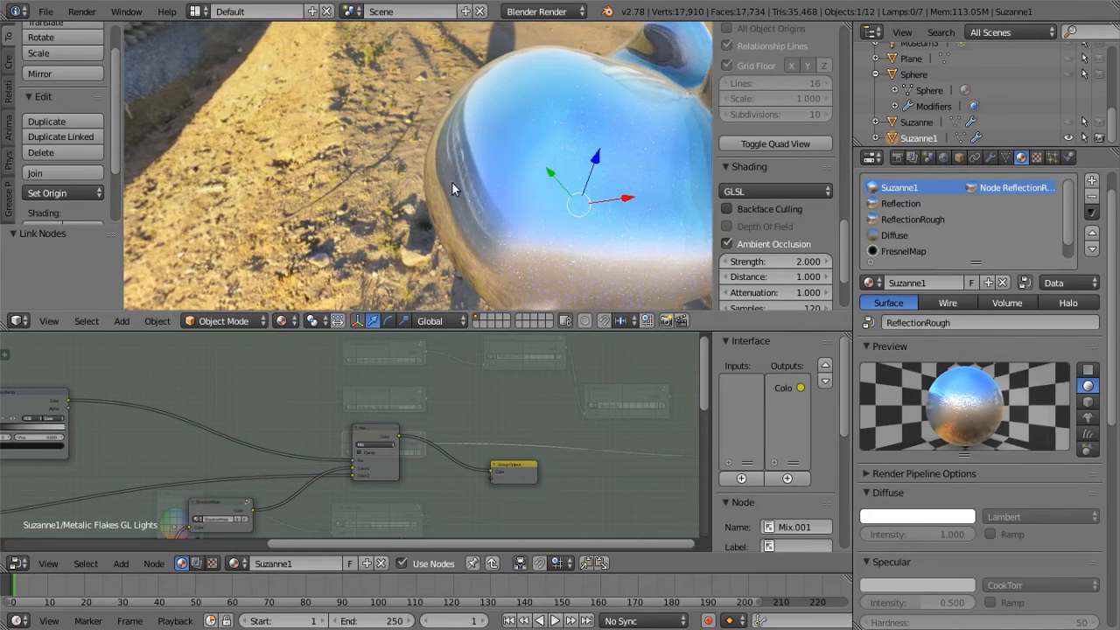
middle_click_drag(151, 441, 207, 437)
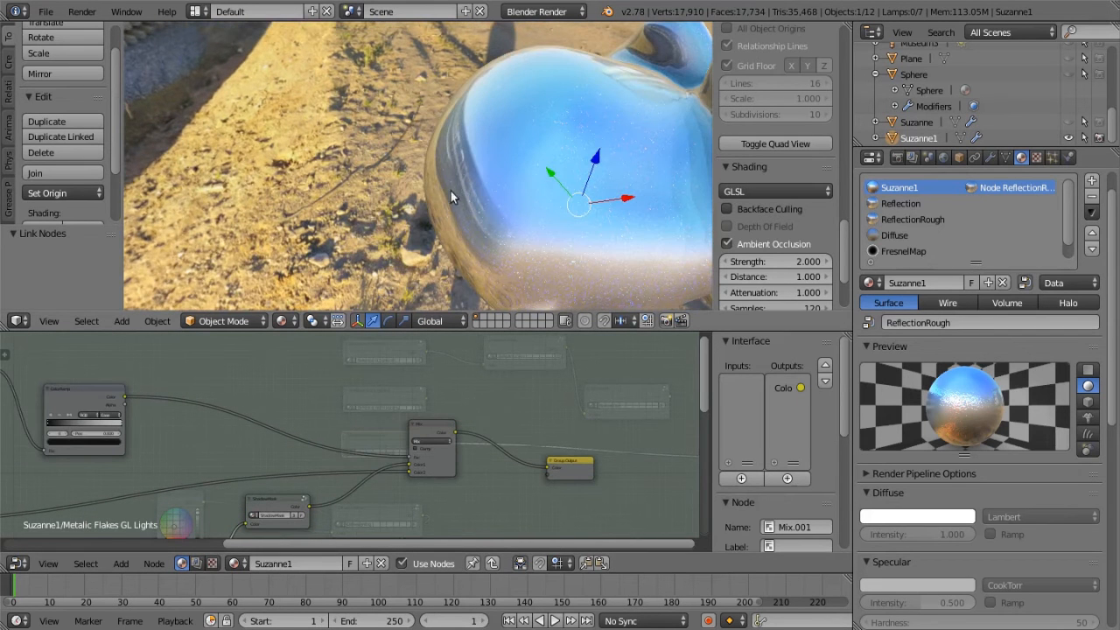
scroll(511, 255, "down", 2)
middle_click_drag(518, 252, 373, 219)
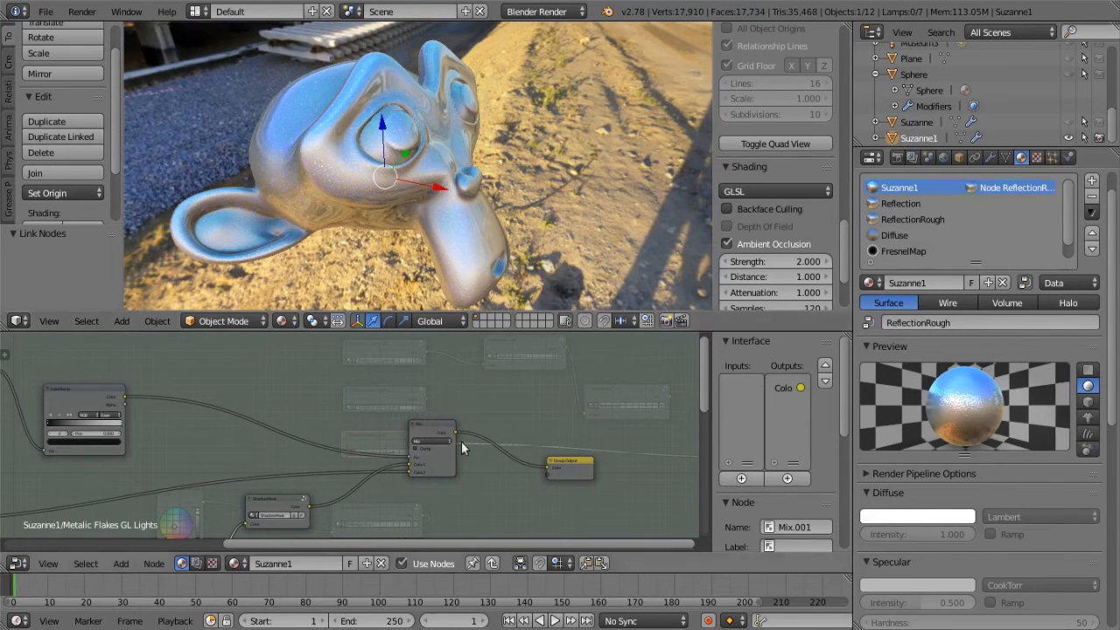
middle_click_drag(405, 212, 390, 192)
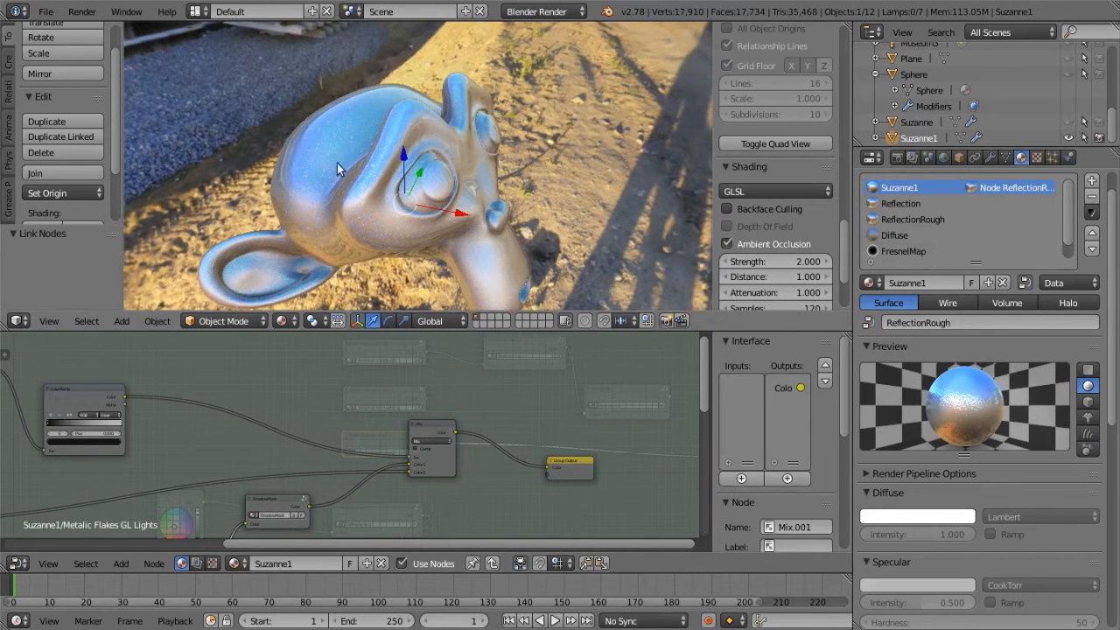
scroll(365, 182, "up", 3)
scroll(305, 254, "down", 4)
middle_click_drag(390, 413, 553, 386)
middle_click_drag(357, 431, 433, 501)
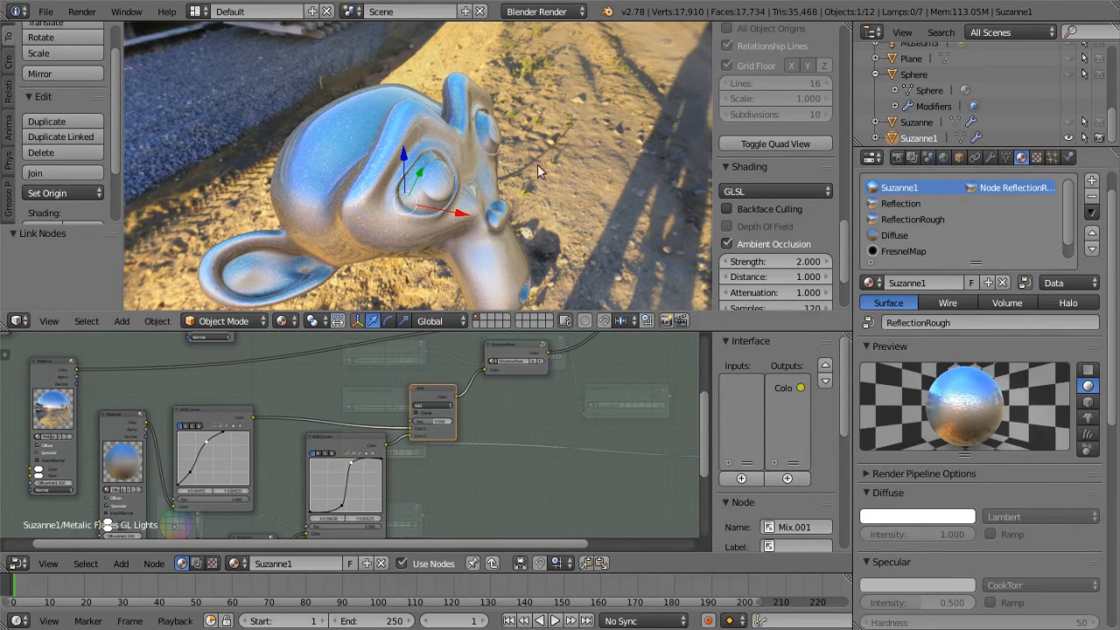
scroll(412, 231, "up", 3)
scroll(401, 237, "down", 3)
middle_click_drag(348, 352, 426, 473)
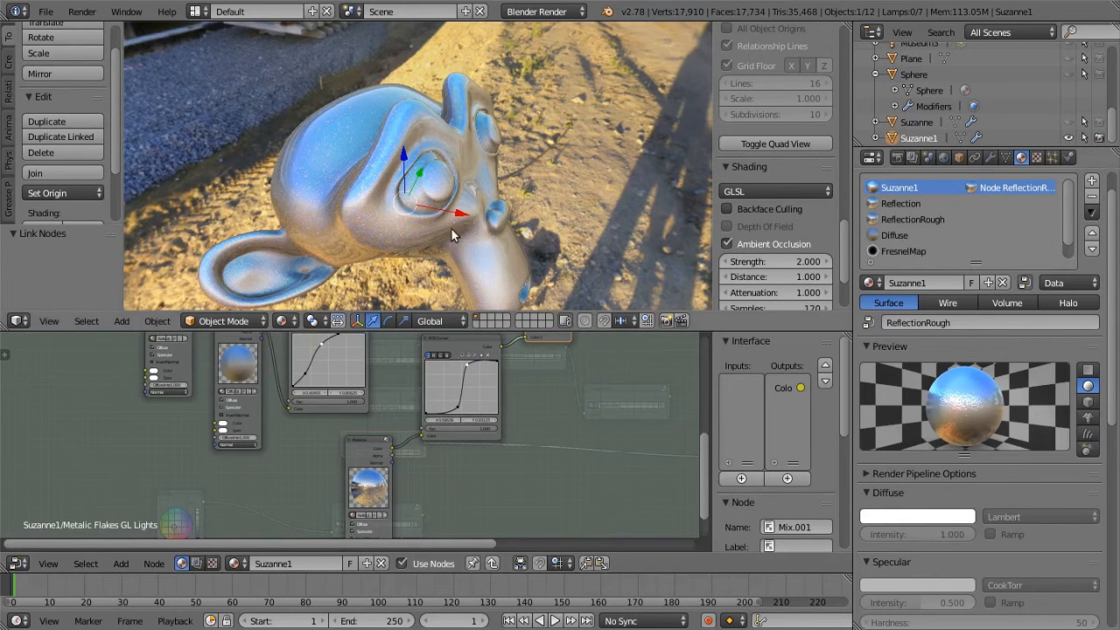
middle_click_drag(581, 380, 322, 576)
scroll(453, 455, "down", 1)
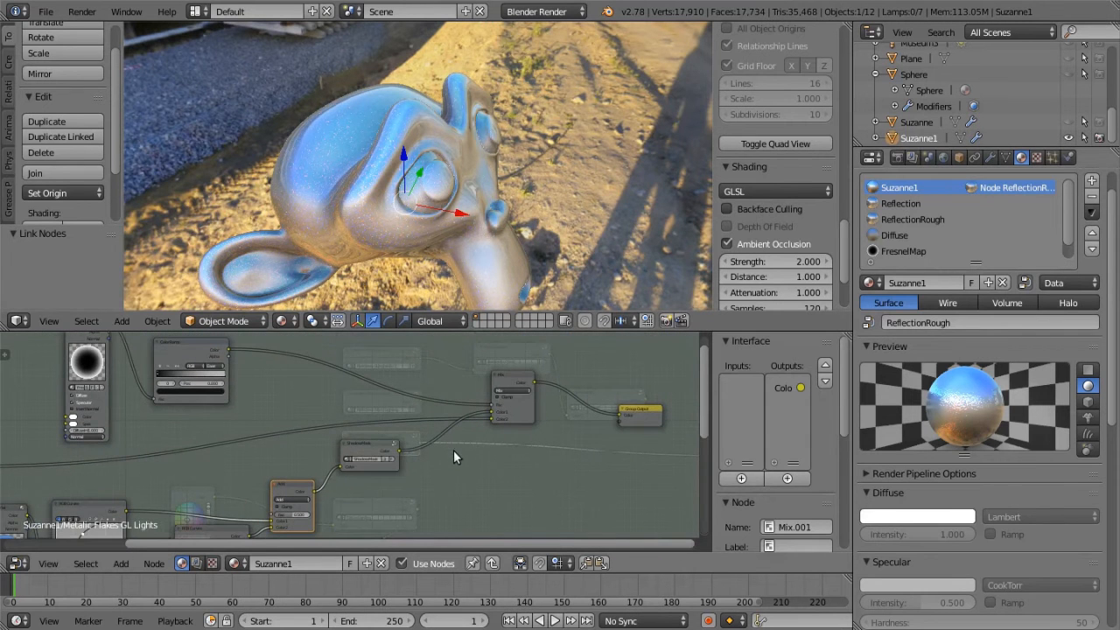
Leave the Metalic Flakes GL Lights group and link the Reflection Color group's output to the Output node's Color input
key("Tab")
middle_click_drag(427, 444, 326, 470)
scroll(331, 457, "up", 1)
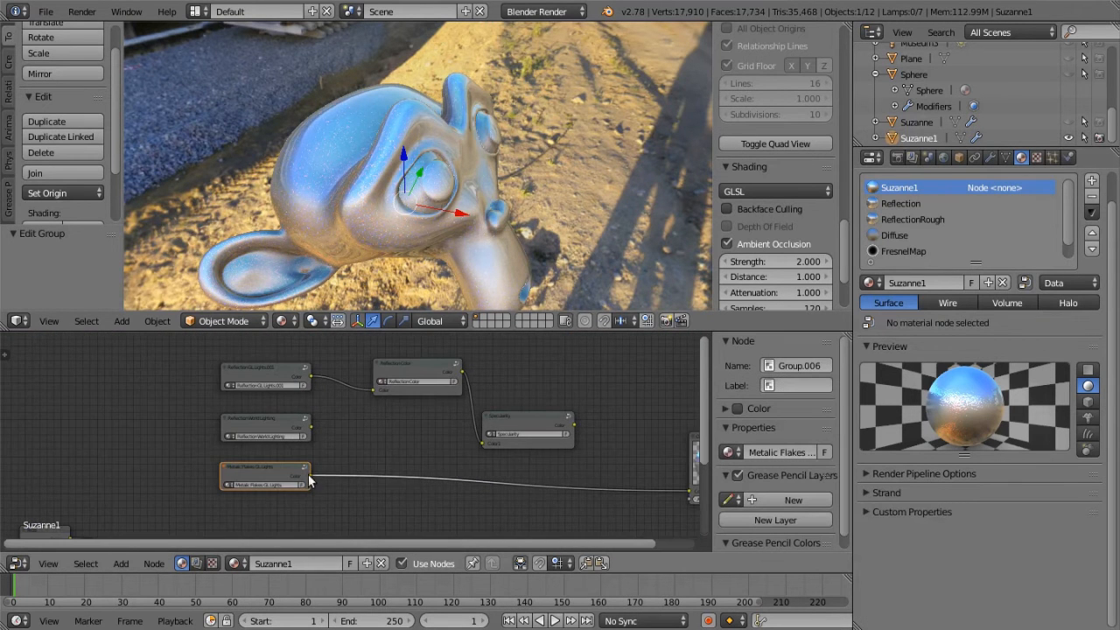
middle_click_drag(555, 384, 350, 392)
left_click_drag(331, 390, 553, 512)
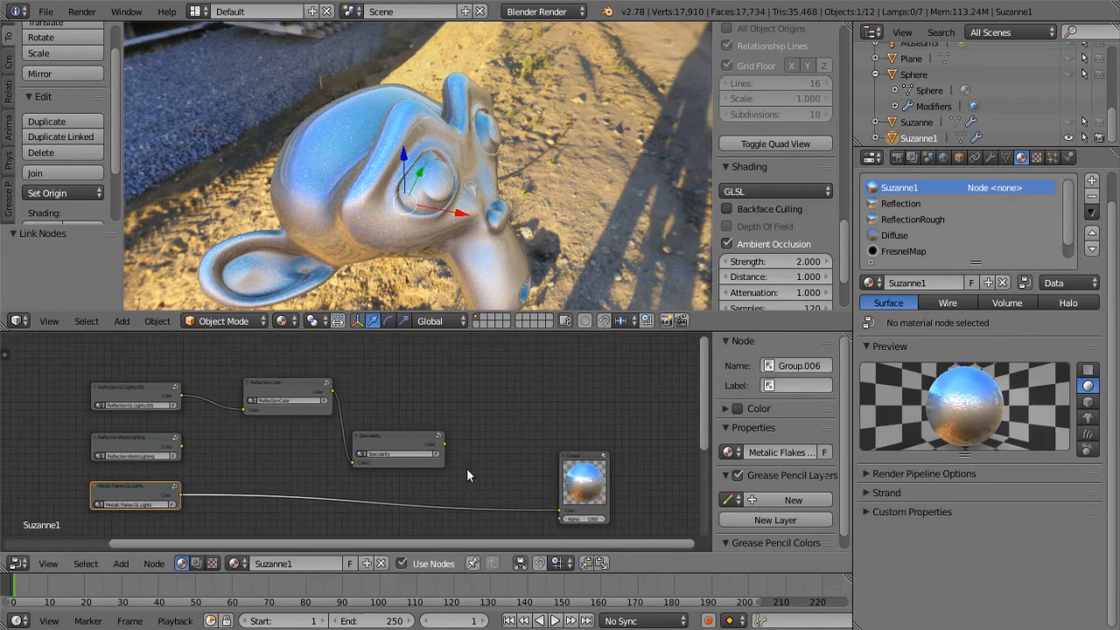
left_click_drag(332, 392, 560, 511)
Link the Metalic Flakes GL Lights group's output to the Reflection Color group's Color input and inspect the tinted flakes on the head
left_click_drag(182, 498, 185, 497)
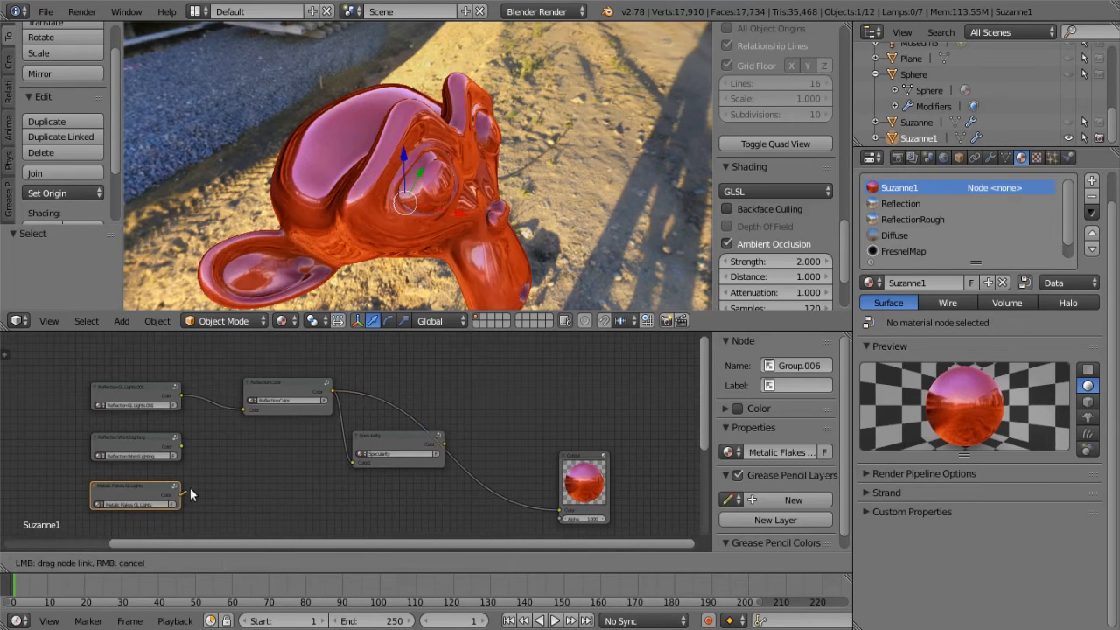
left_click_drag(236, 415, 242, 409)
middle_click_drag(382, 194, 437, 152)
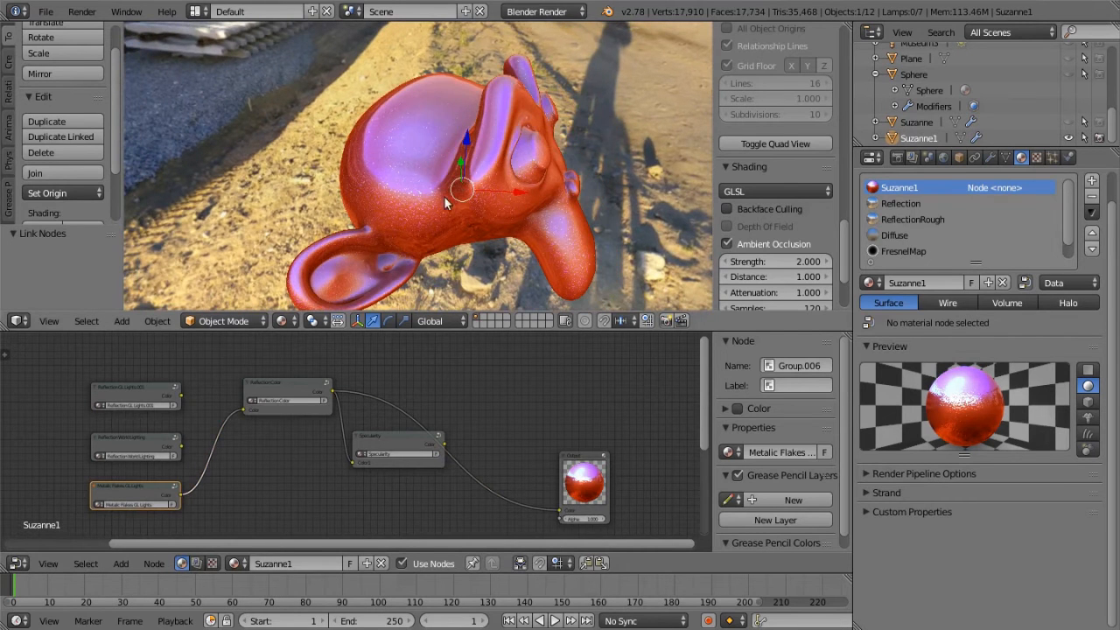
scroll(429, 200, "up", 4)
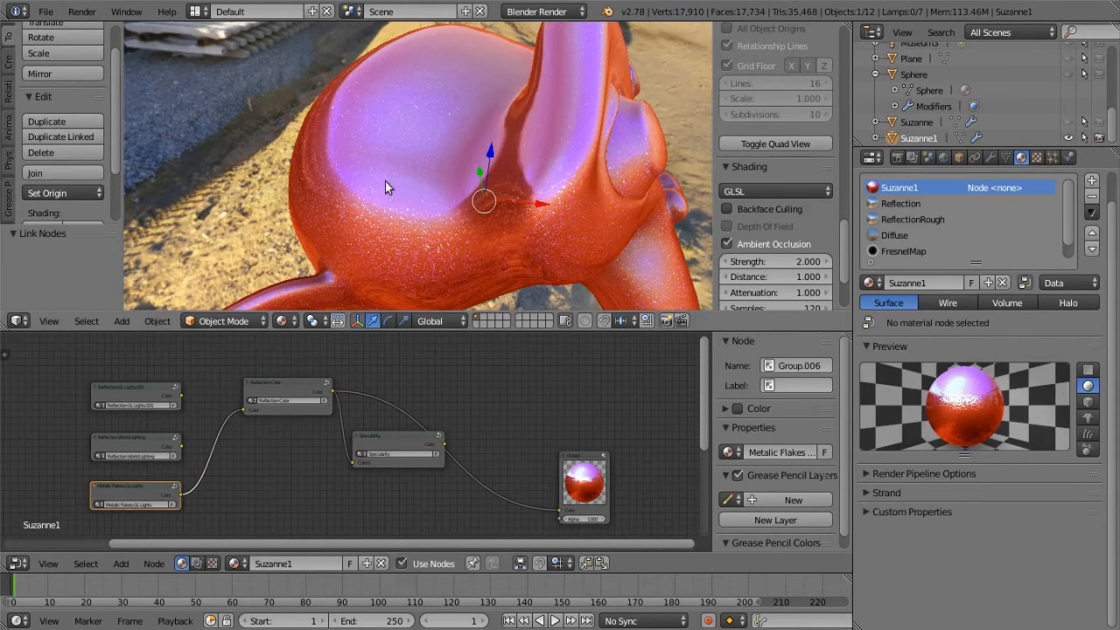
scroll(446, 221, "down", 2)
scroll(435, 171, "down", 1)
middle_click_drag(435, 171, 346, 368)
Link the Specularity group's output to the Output node's Color input and inspect the highlights on the monkey head
scroll(320, 477, "up", 1)
middle_click_drag(324, 474, 141, 368)
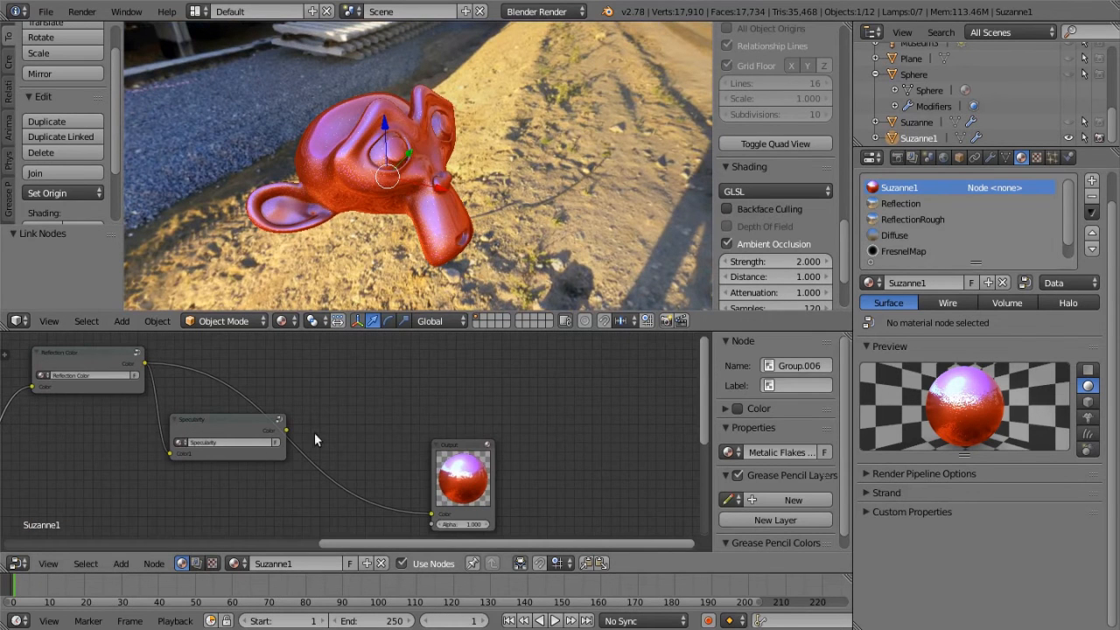
left_click_drag(286, 429, 431, 517)
middle_click_drag(423, 190, 453, 181)
scroll(452, 181, "up", 5)
scroll(437, 177, "down", 3)
Open the Reflection Color group and reshape the RGB Curves node's channels to turn the paint blue, with the red curve point at X 0.74545, Y 0.25
middle_click_drag(292, 358, 505, 364)
left_click(324, 362)
key("Tab")
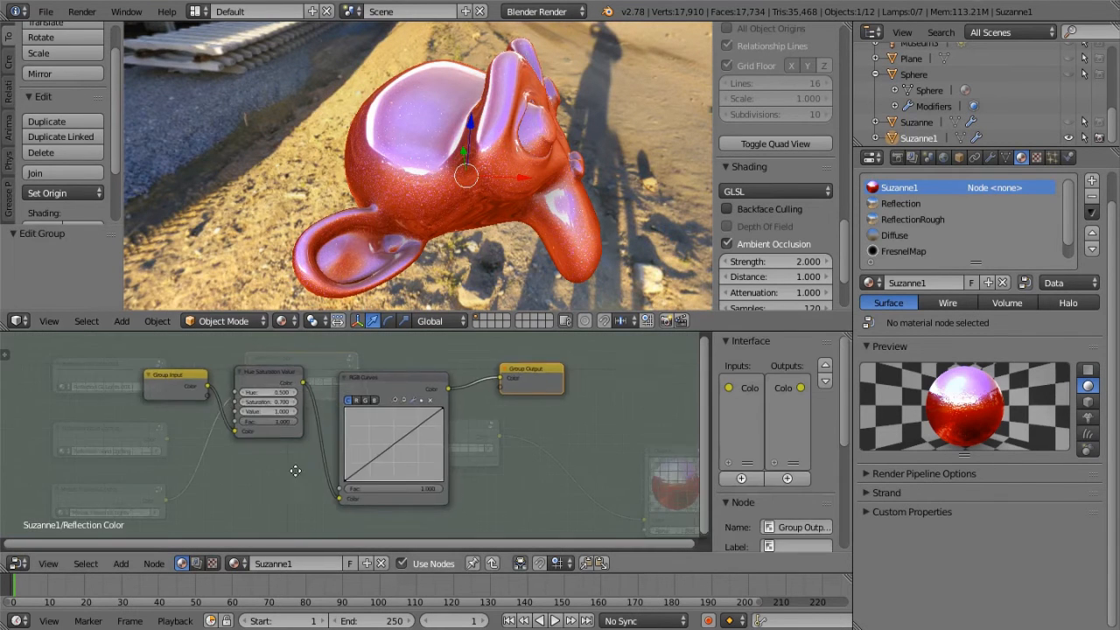
left_click(435, 412)
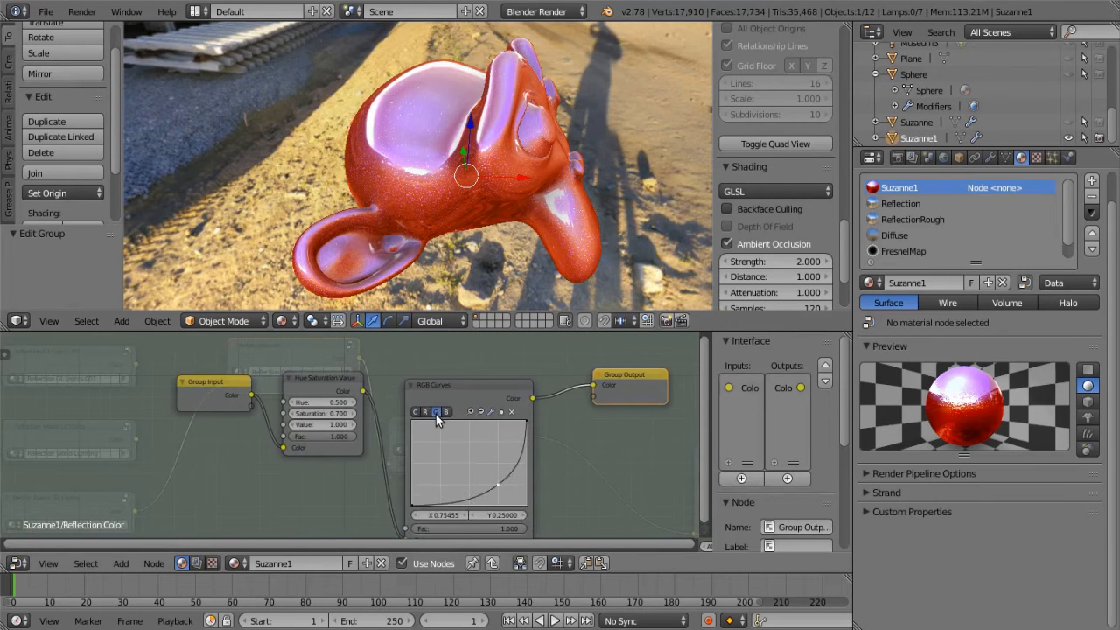
mouse_move(496, 484)
left_mouse_down()
mouse_move(477, 471)
mouse_move(507, 480)
mouse_move(464, 461)
mouse_move(497, 484)
left_mouse_up()
left_click(448, 415)
left_click(425, 412)
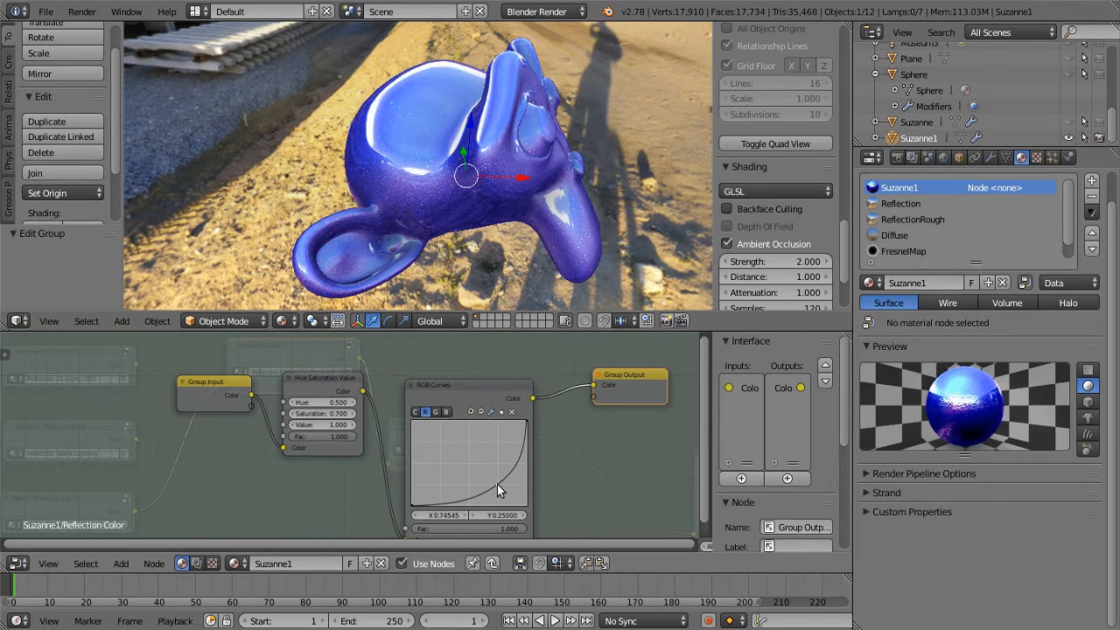
Move the red channel's curve point to X 0.76364, Y 0.225 and inspect the blue paint from different angles
middle_click_drag(537, 195, 446, 222)
left_click_drag(497, 485, 500, 486)
middle_click_drag(334, 219, 409, 207)
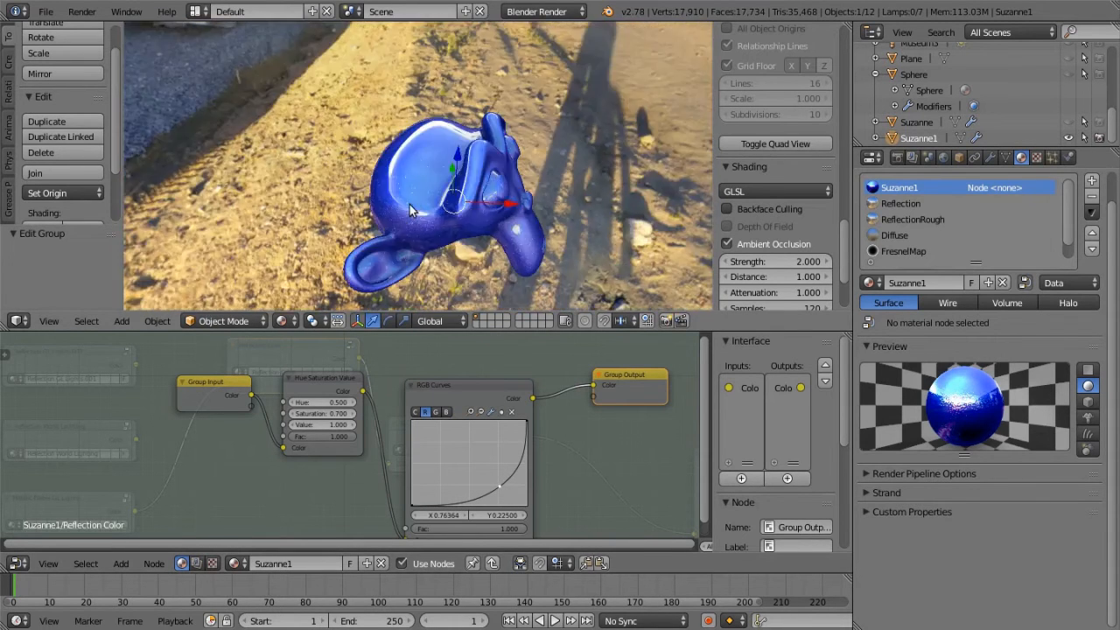
scroll(477, 230, "up", 2)
middle_click_drag(461, 233, 441, 225)
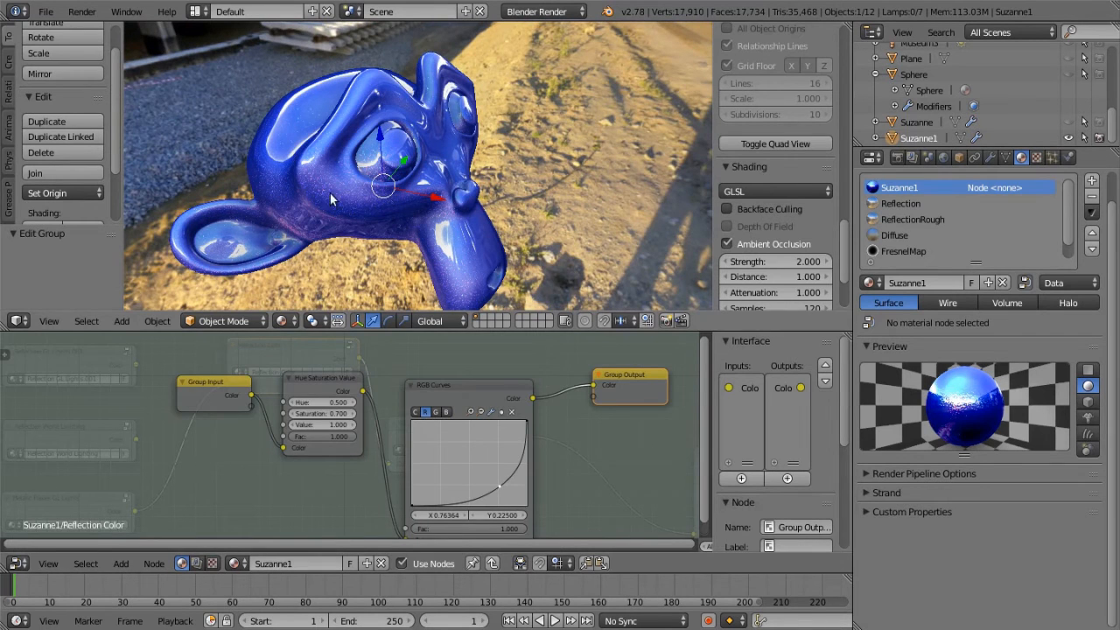
Leave the Reflection Color group and examine the reflection and flakes groups in the main node tree
scroll(360, 371, "down", 2)
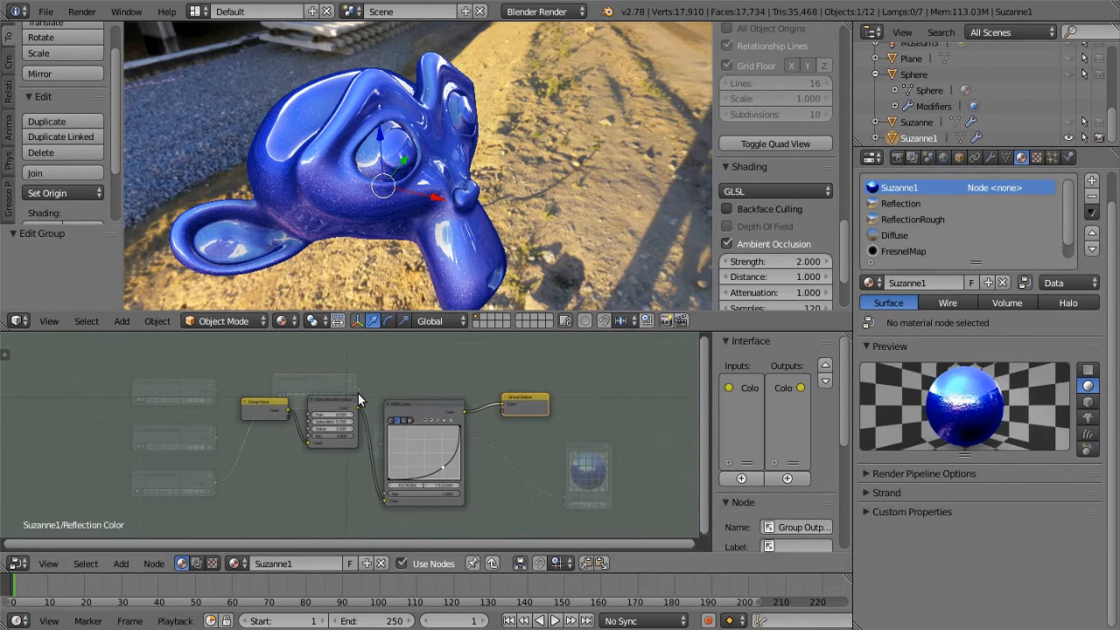
key("Tab")
scroll(331, 437, "down", 3)
middle_click_drag(347, 424, 495, 378)
scroll(469, 420, "up", 6)
scroll(485, 437, "up", 3)
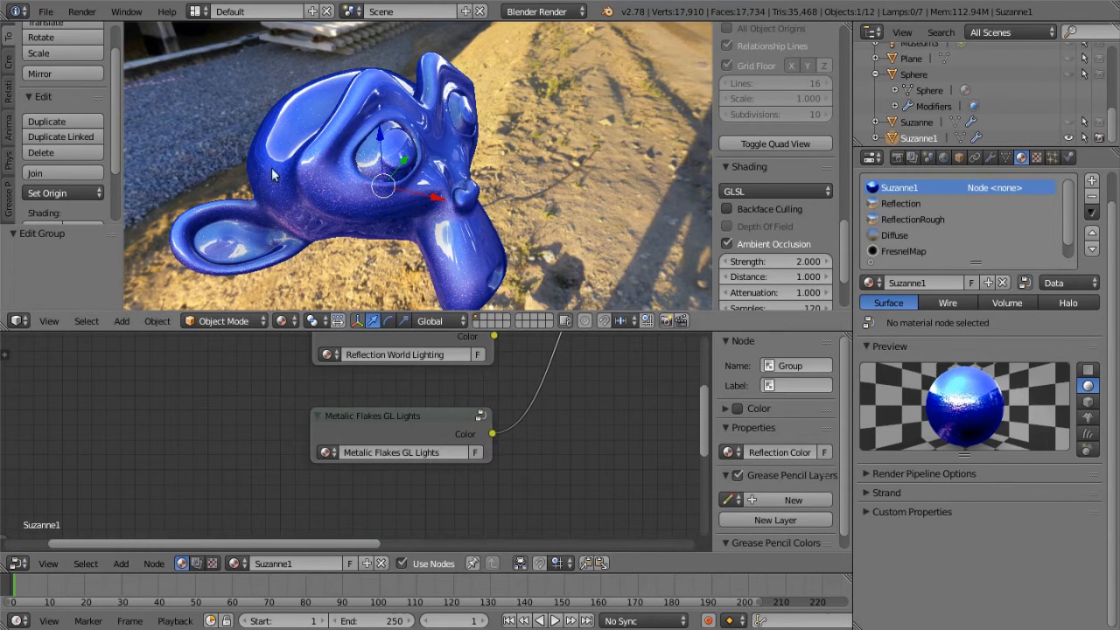
middle_click_drag(540, 407, 429, 511)
scroll(398, 397, "up", 2)
left_click(402, 372)
middle_click_drag(343, 514, 602, 436)
scroll(532, 420, "down", 4)
middle_click_drag(608, 397, 733, 297)
Open the Metalic Flakes GL Lights group and move the second RGB Curves node away from the Add node to make room between them
left_click(453, 441)
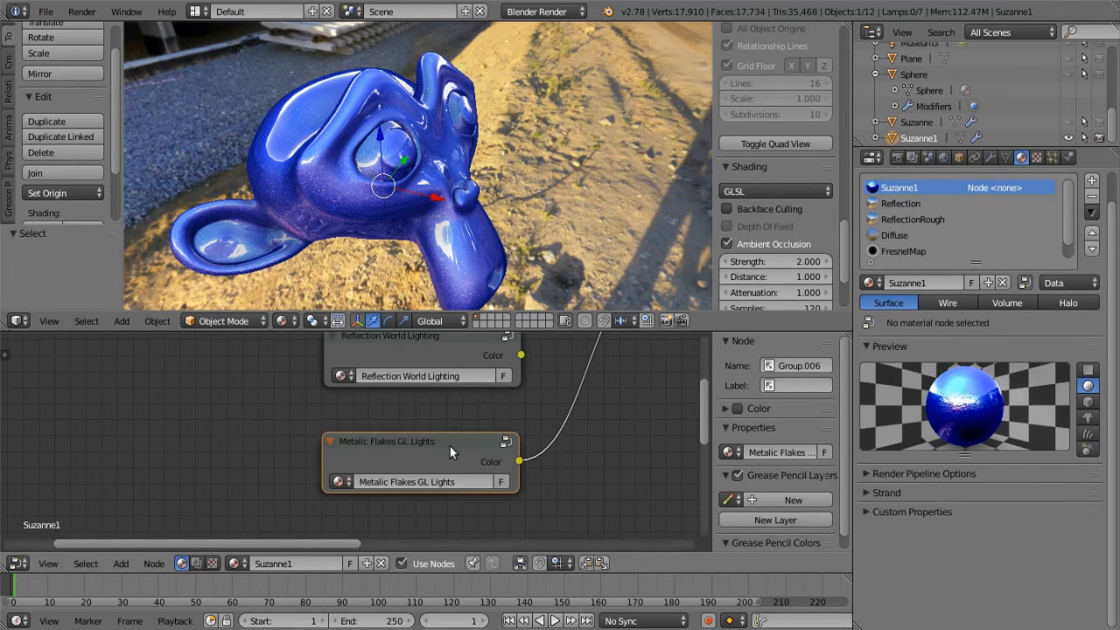
key("Tab")
scroll(502, 479, "down", 9)
middle_click_drag(400, 488, 600, 497)
middle_click_drag(483, 528, 545, 514)
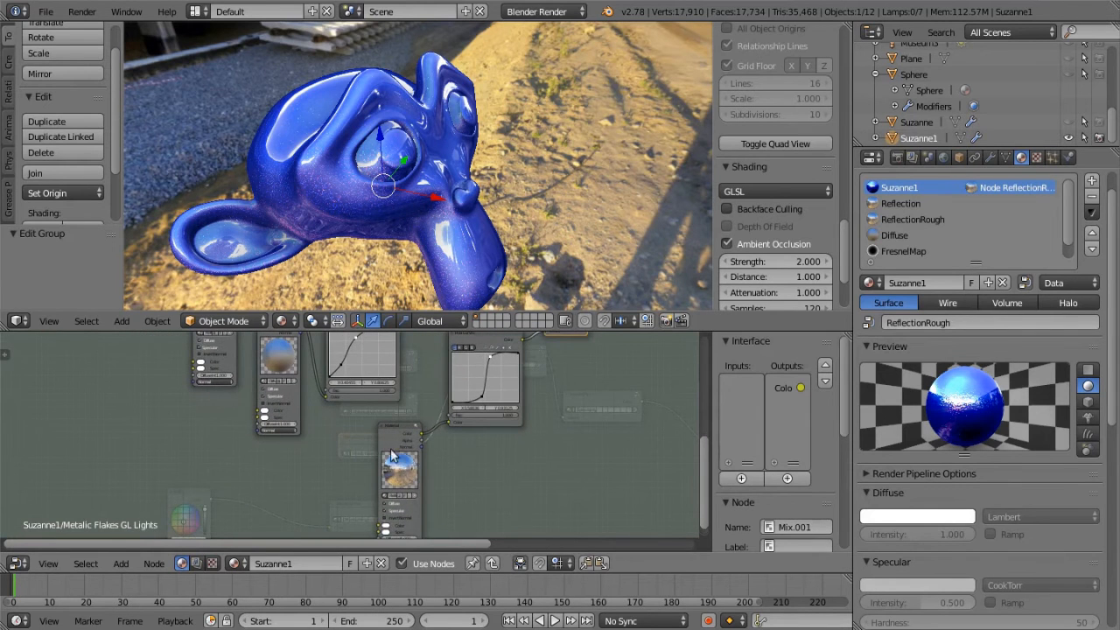
middle_click_drag(408, 440, 305, 559)
left_click_drag(452, 429, 455, 405)
left_click_drag(391, 462, 363, 487)
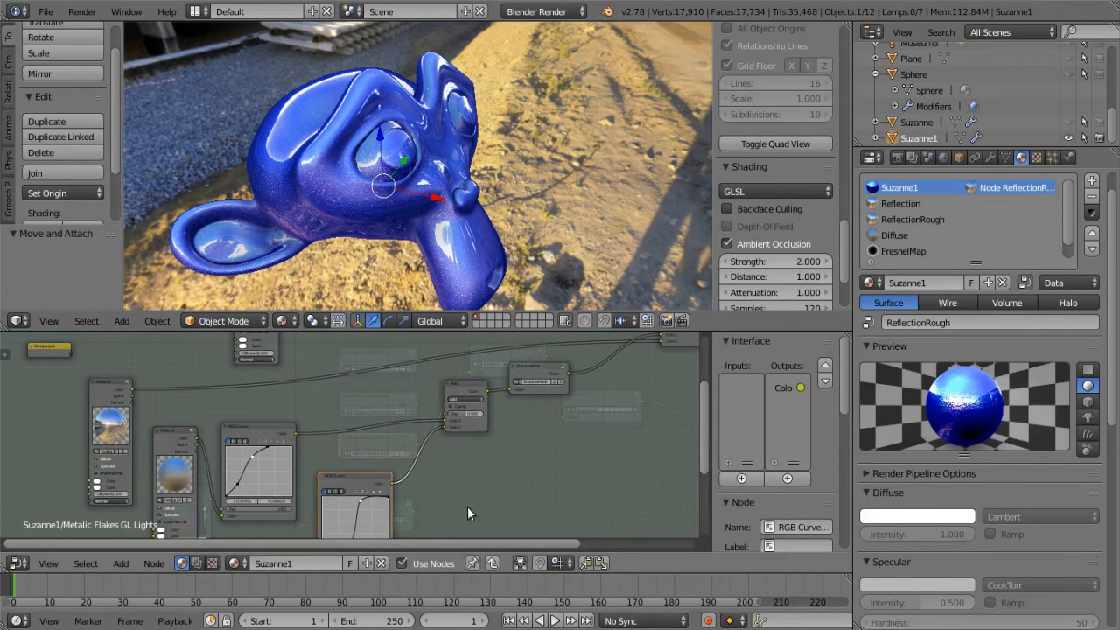
Insert a Hue Saturation Value node on the link between the second RGB Curves node and the Add node
left_click(121, 564)
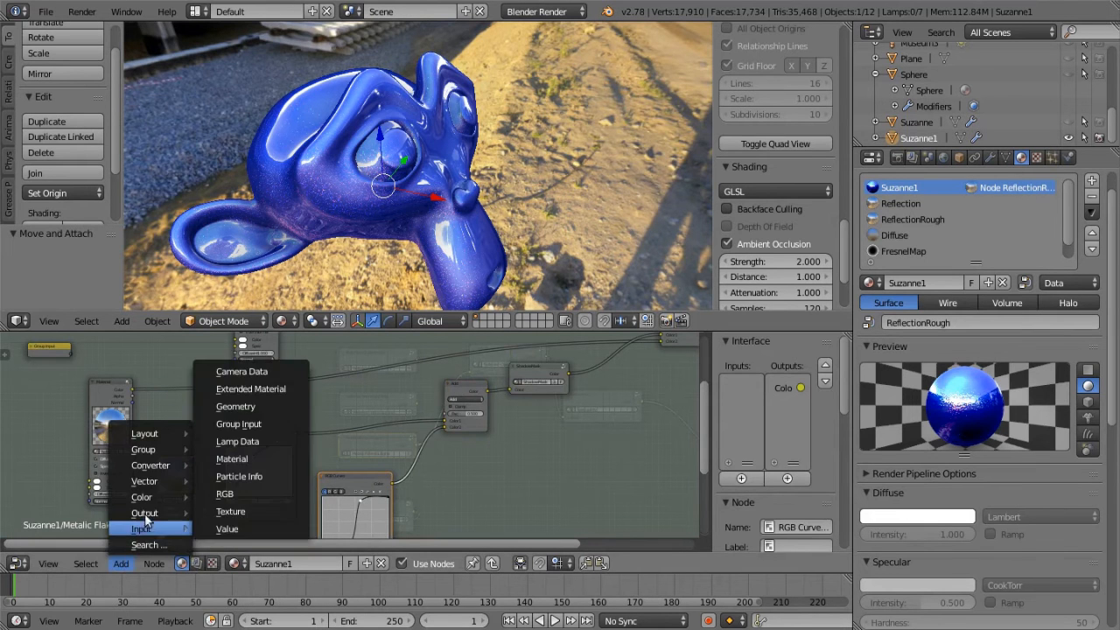
mouse_move(144, 495)
left_click(244, 516)
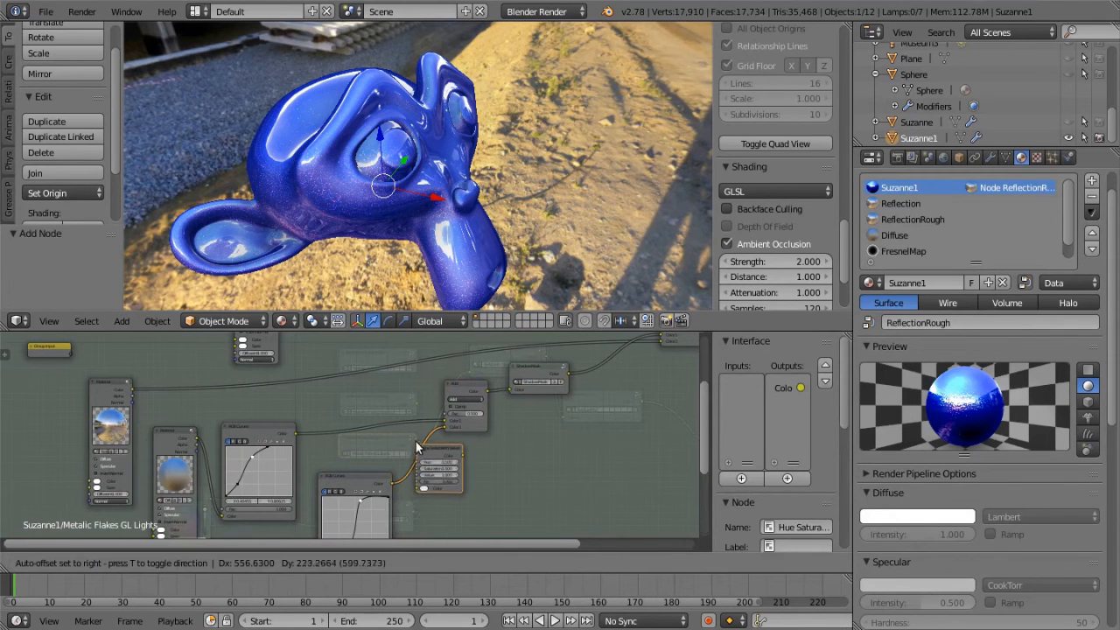
left_click(520, 471)
Set the Hue Saturation Value node's Saturation to 0.5 and inspect the flakes around the monkey's eye
scroll(551, 476, "up", 2)
scroll(577, 477, "up", 4)
left_click(504, 421)
type("1.0")
type("0")
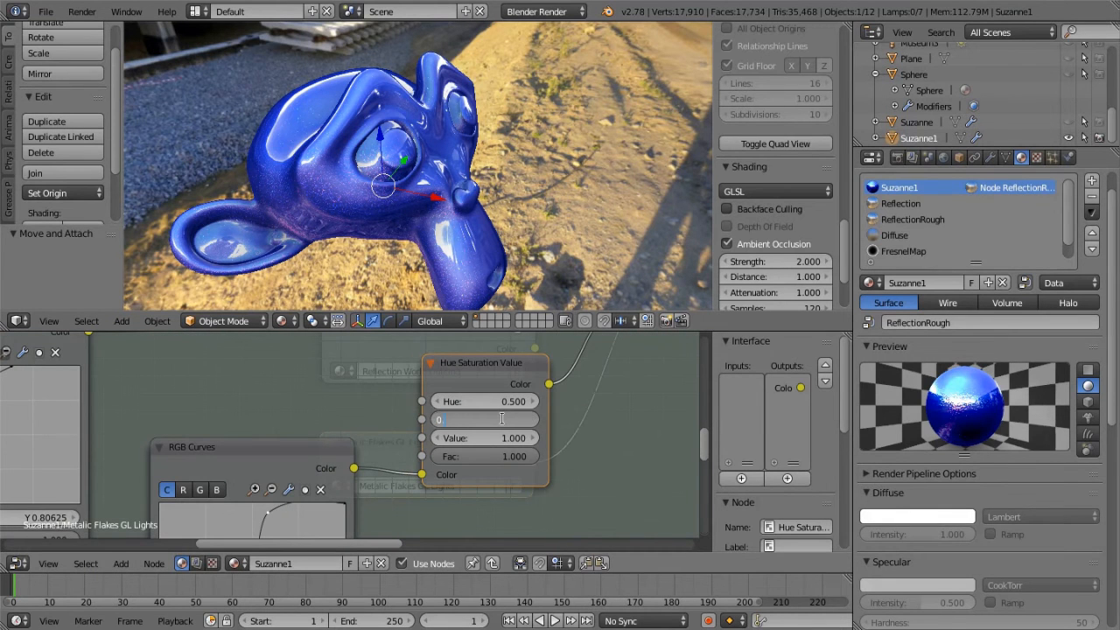
type(".5")
key("Return")
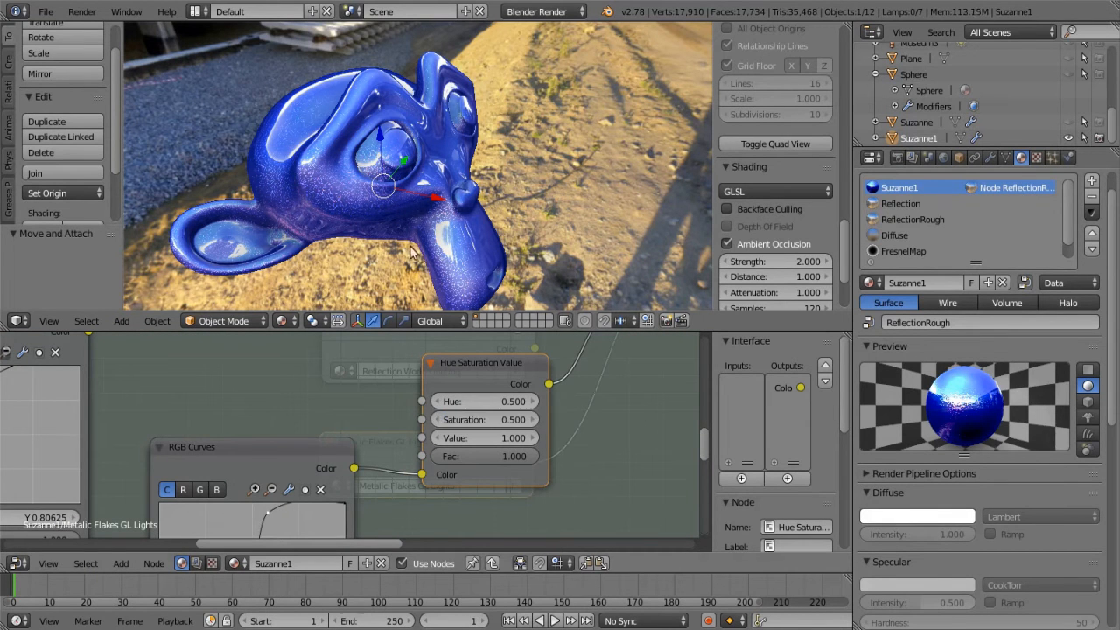
scroll(369, 211, "up", 3)
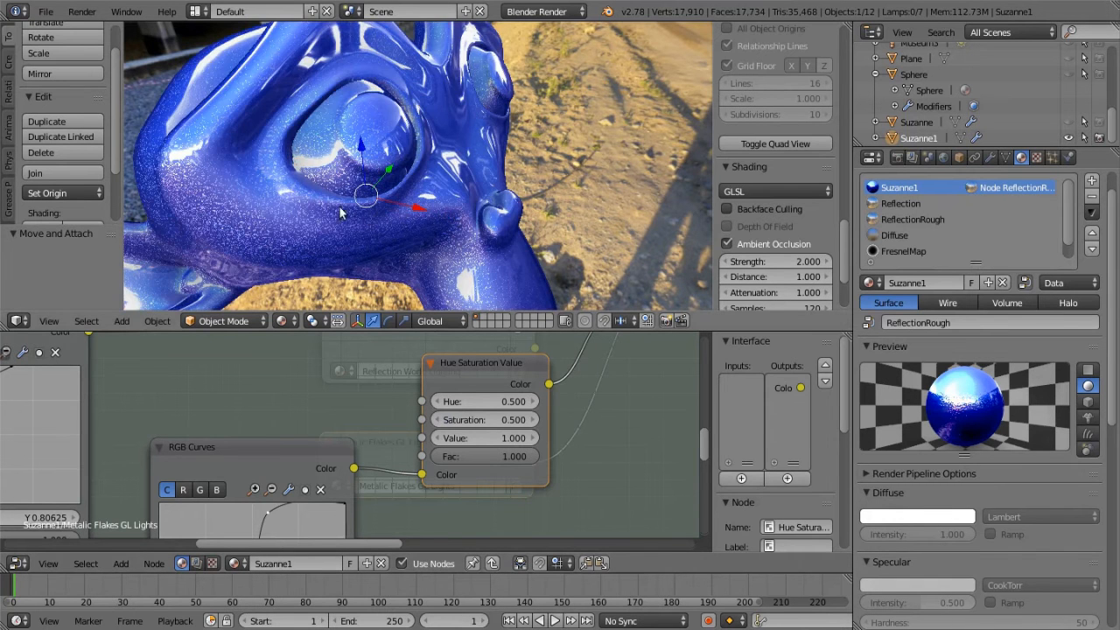
scroll(346, 207, "down", 3)
Link the second RGB Curves node directly to the Add node's Color2 input and delete the Hue Saturation Value node
middle_click_drag(553, 424, 401, 526)
middle_click_drag(444, 439, 568, 386)
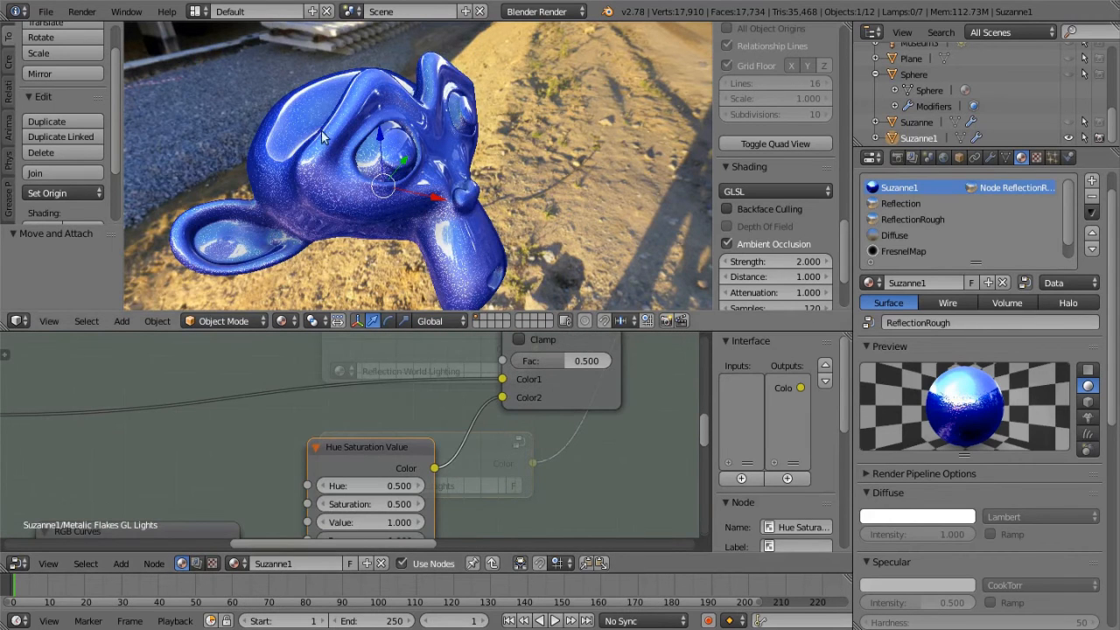
scroll(474, 453, "down", 2)
scroll(340, 493, "down", 1)
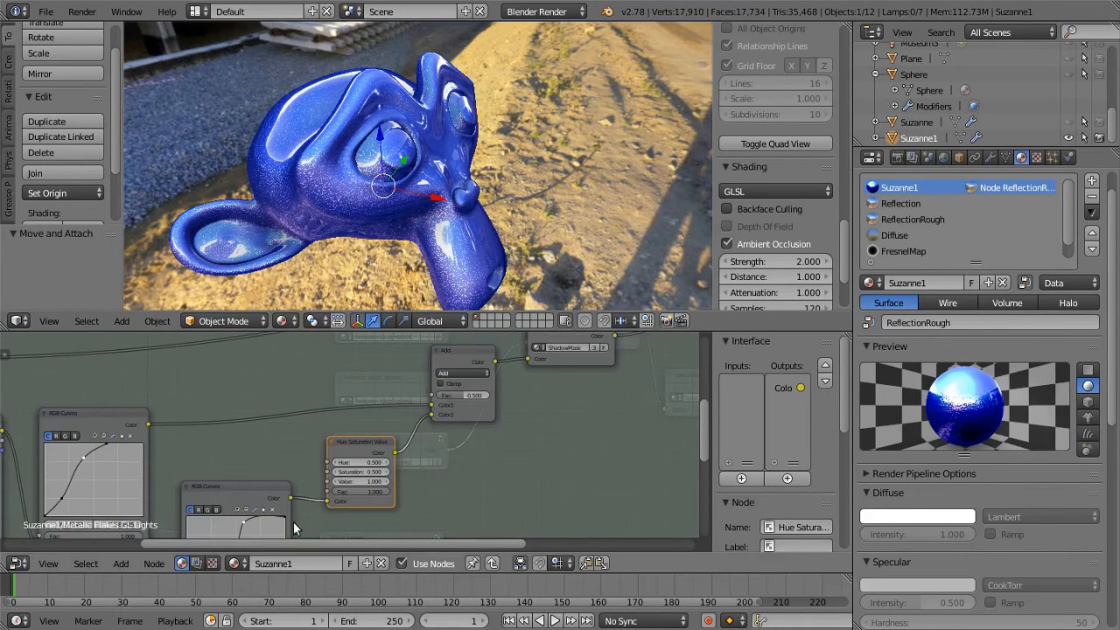
left_click_drag(290, 497, 391, 454)
left_click(357, 442)
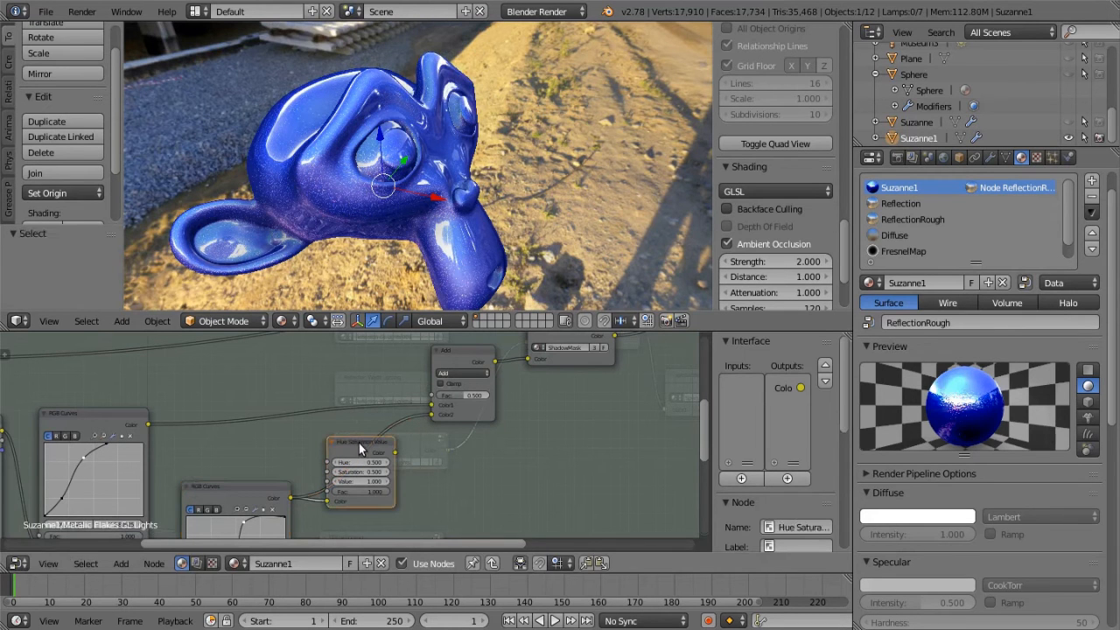
key("x")
Leave the Metalic Flakes GL Lights group and review the complete node tree together with the blue metallic paint on the monkey head
scroll(376, 451, "down", 2)
key("Tab")
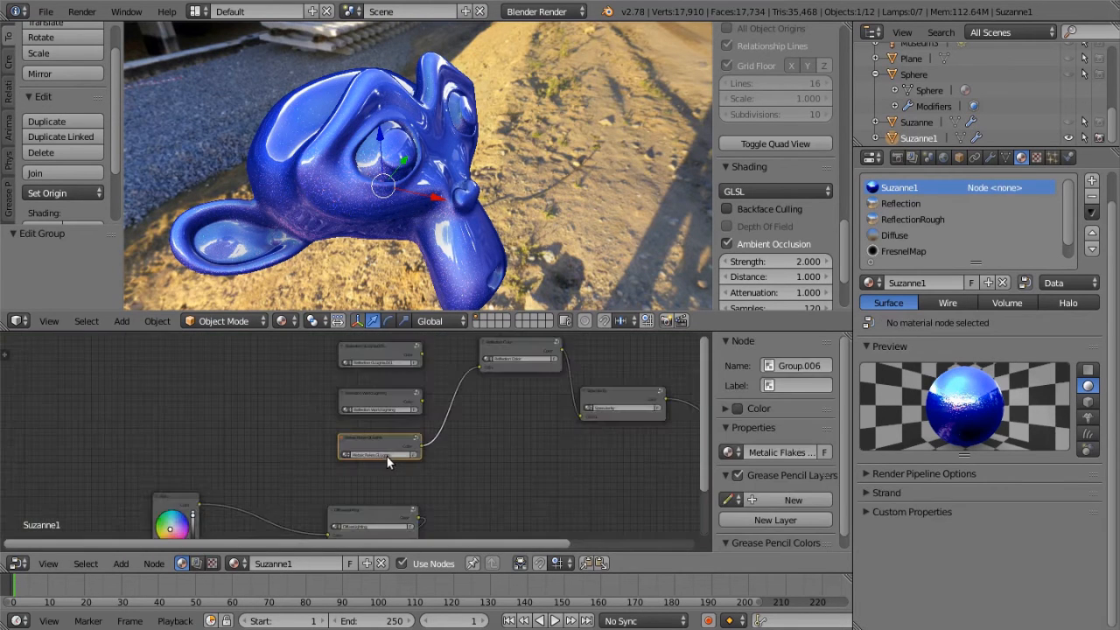
scroll(429, 455, "down", 4)
scroll(433, 473, "up", 2)
scroll(433, 466, "up", 3)
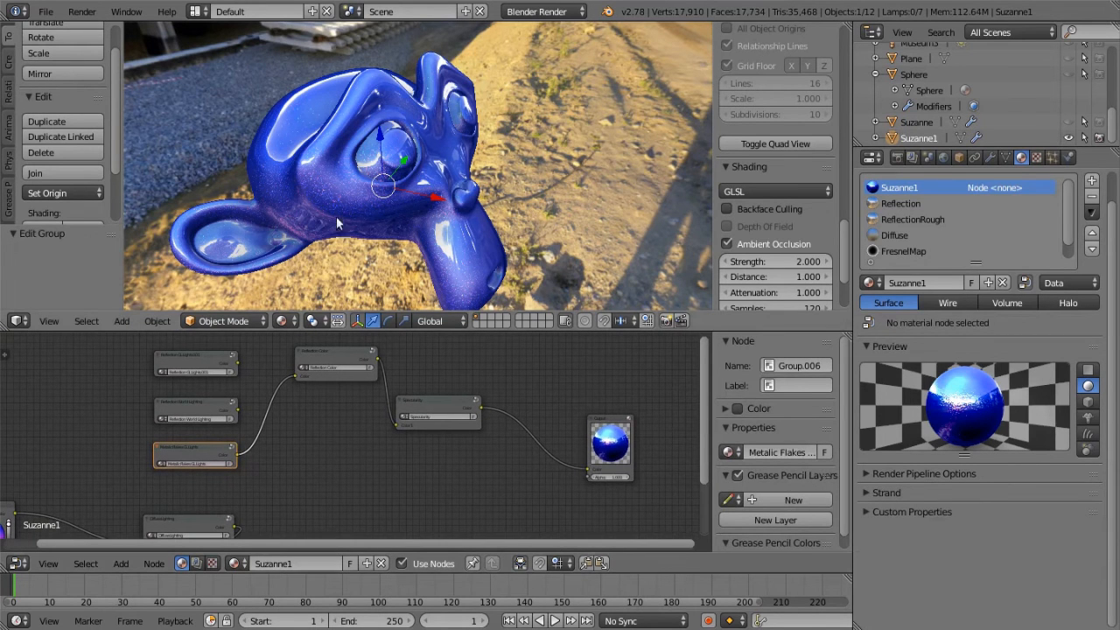
scroll(481, 255, "down", 4)
middle_click_drag(481, 256, 513, 244)
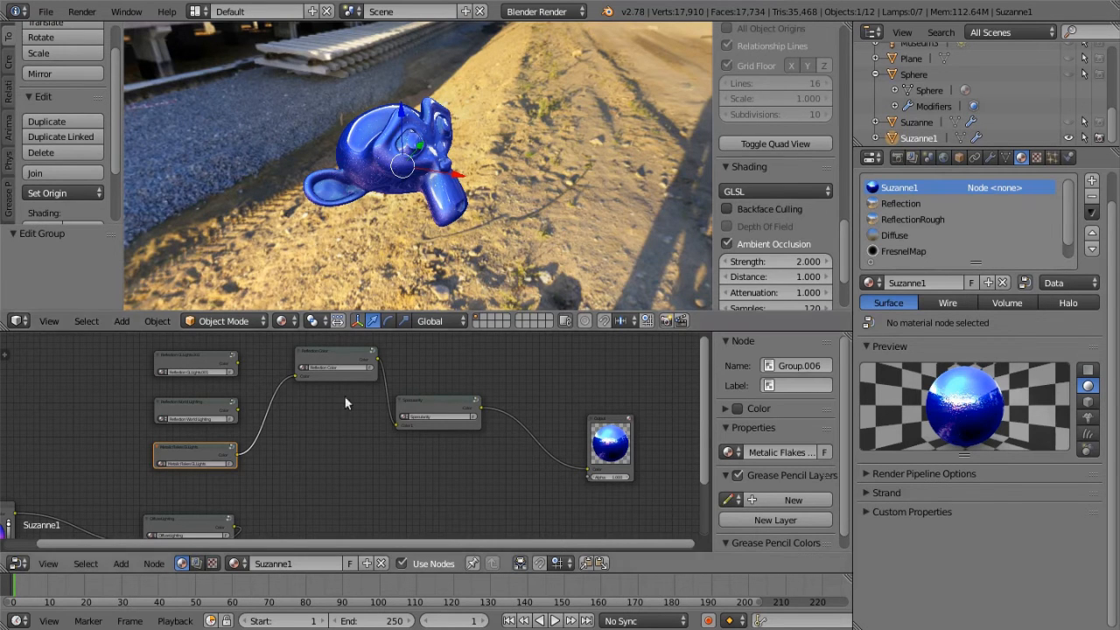
middle_click_drag(324, 425, 394, 447)
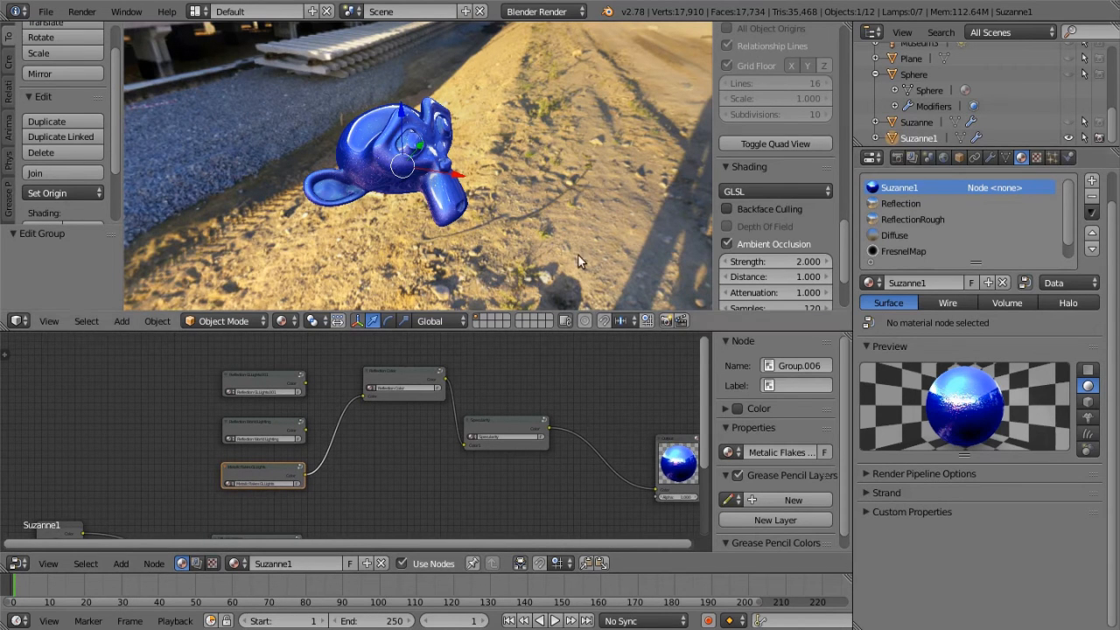
Launch GIMP from the desktop's graphic design applications and move its image window down
left_click(14, 1)
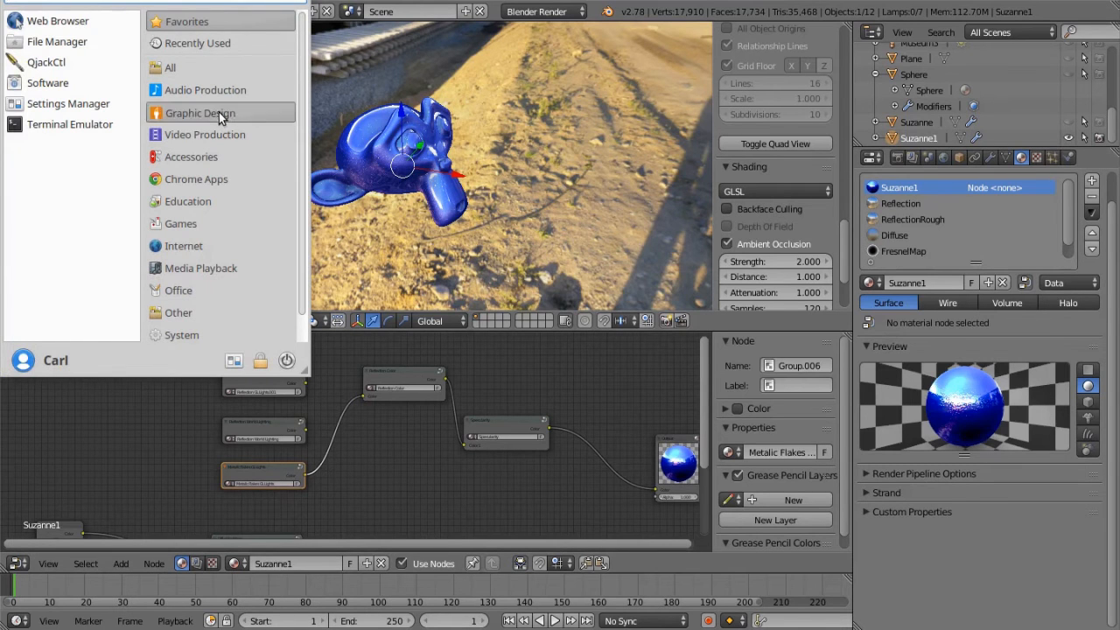
mouse_move(219, 112)
left_click(105, 143)
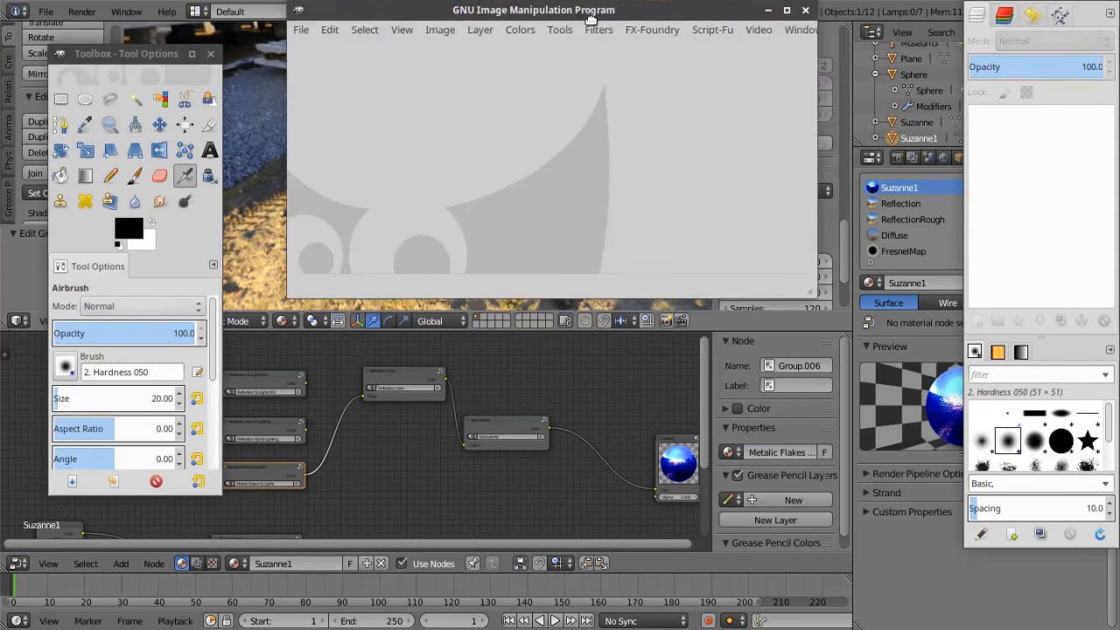
left_click_drag(592, 18, 551, 173)
Create a new 720 × 720 px image and enlarge its window to show the whole canvas
left_click(254, 179)
left_click(279, 203)
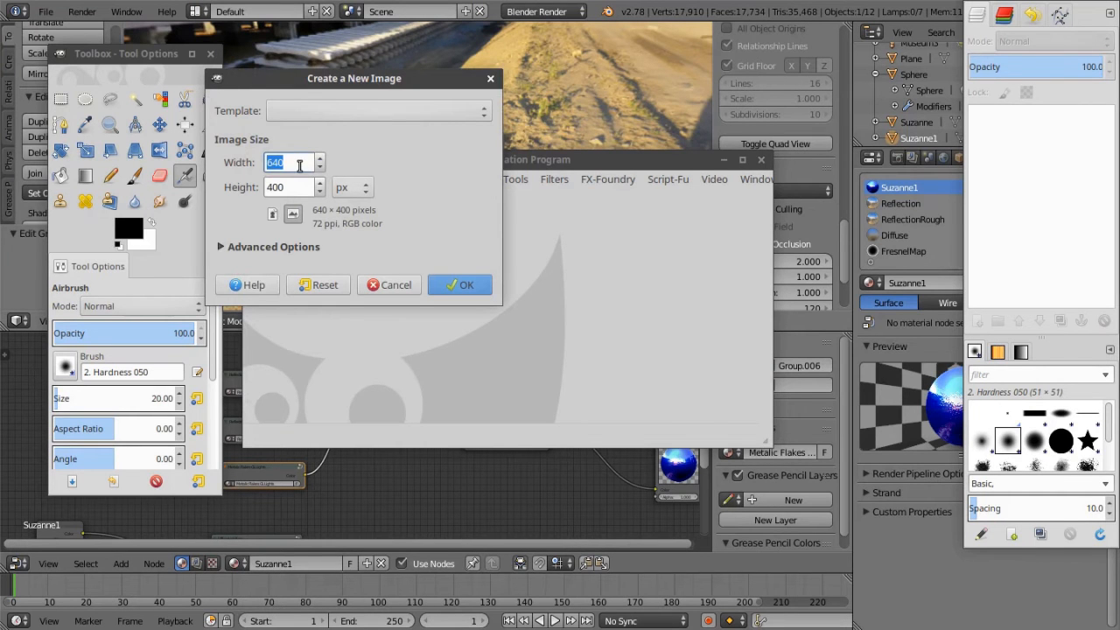
type("720")
key("Tab")
type("720")
left_click(462, 286)
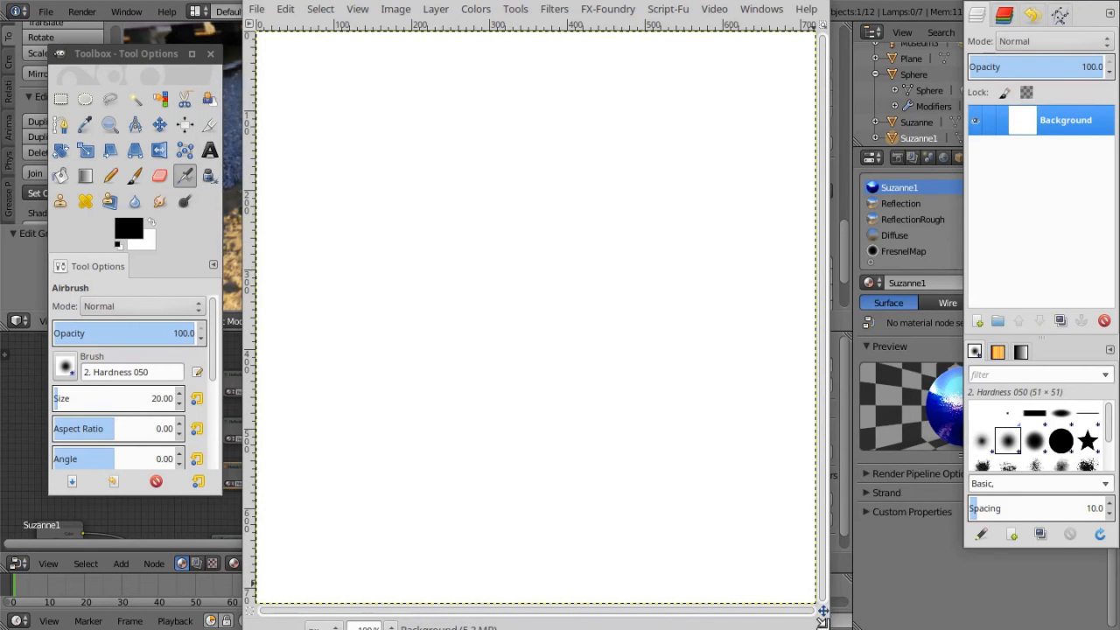
left_click_drag(822, 622, 862, 629)
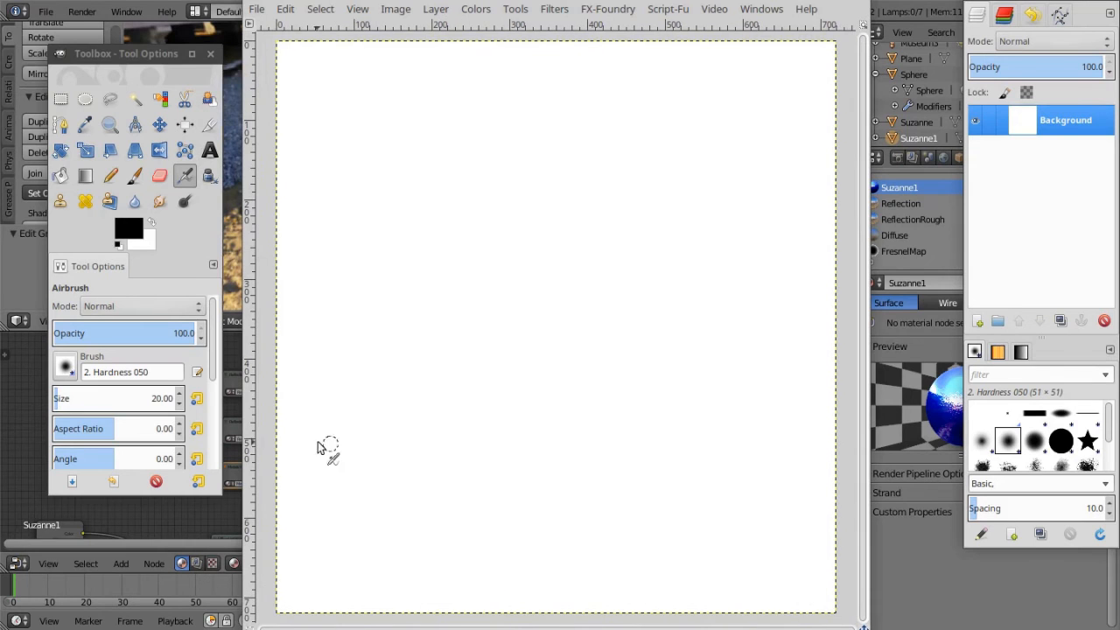
left_click(85, 175)
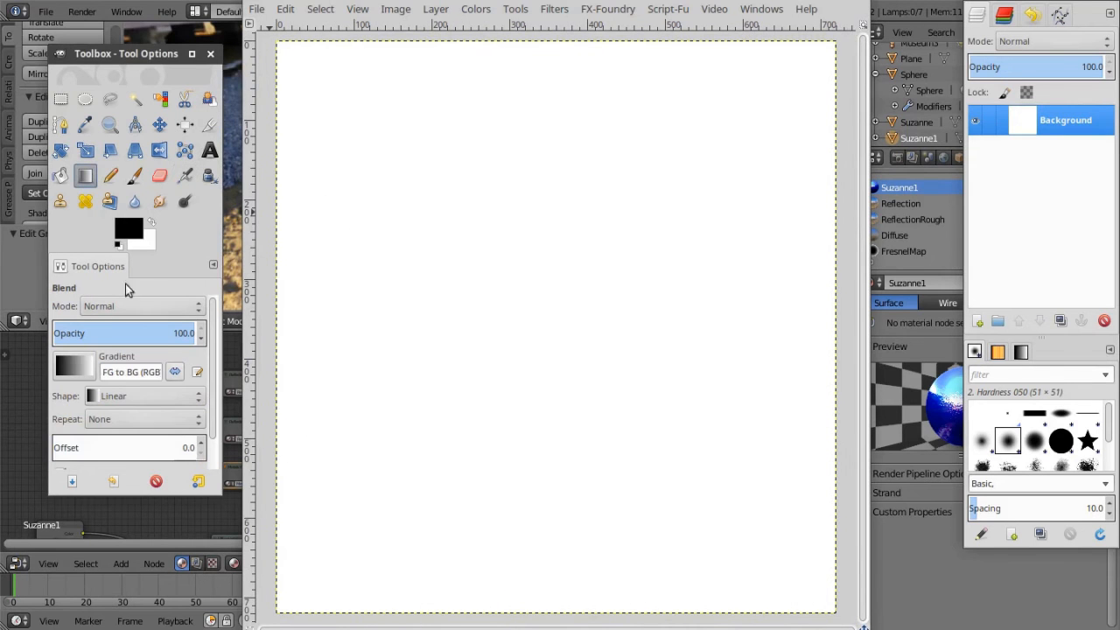
left_click(75, 364)
scroll(103, 506, "down", 3)
scroll(119, 470, "down", 3)
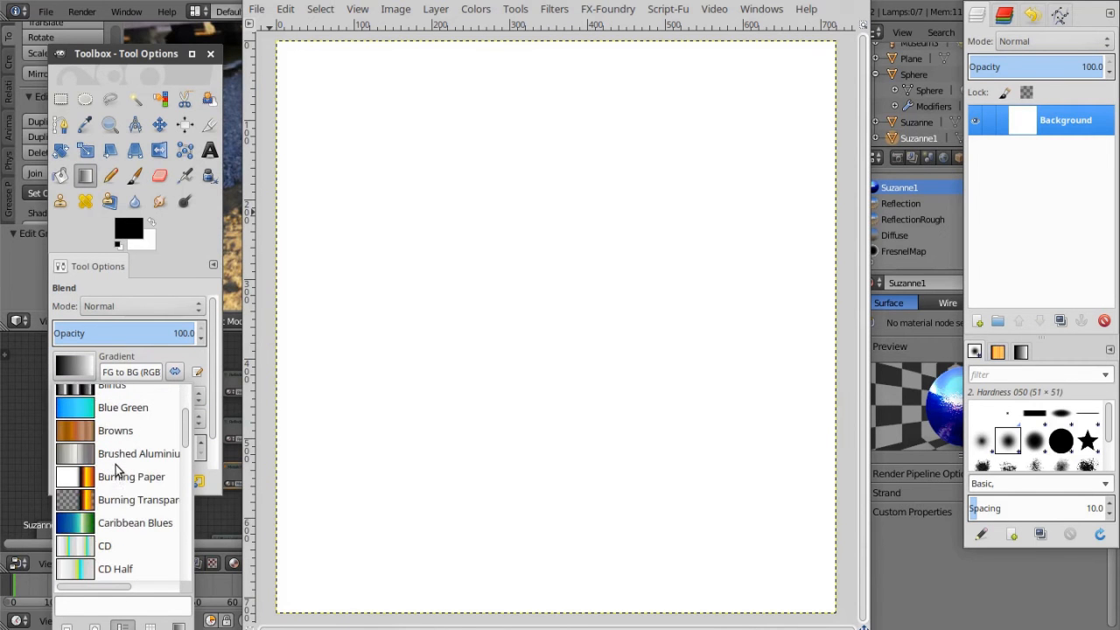
scroll(118, 472, "down", 8)
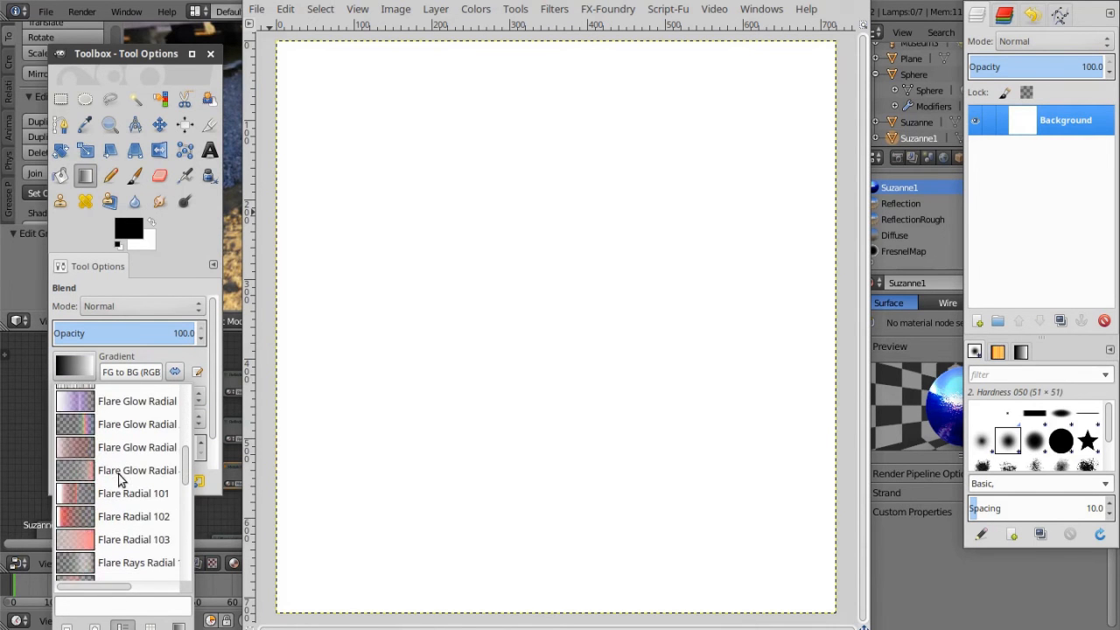
scroll(115, 484, "down", 1)
scroll(114, 483, "down", 10)
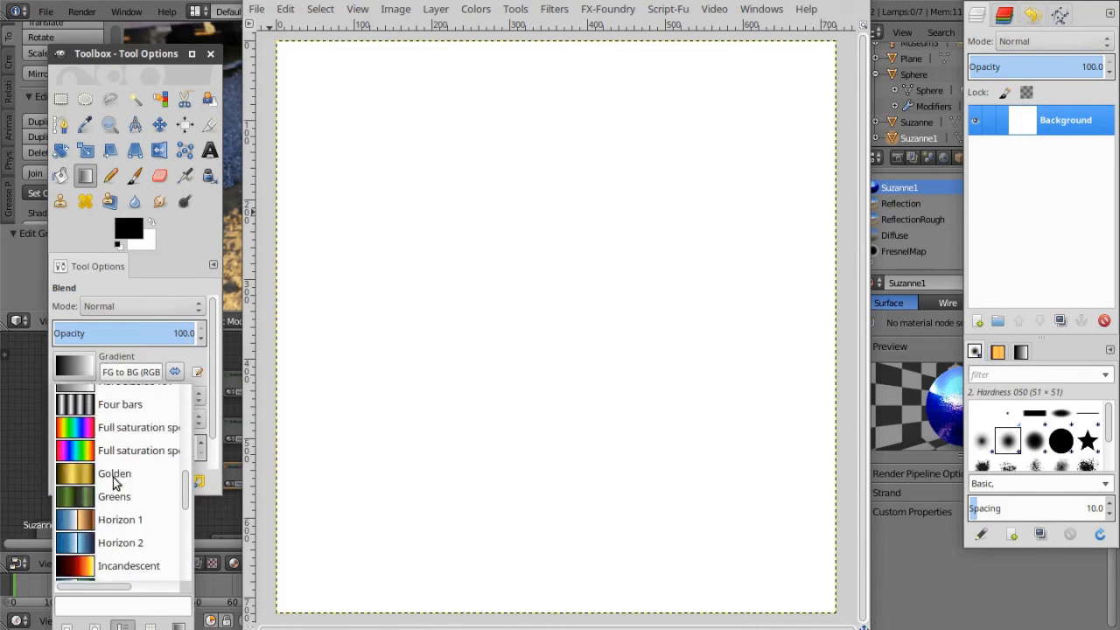
scroll(112, 480, "down", 11)
scroll(115, 480, "up", 20)
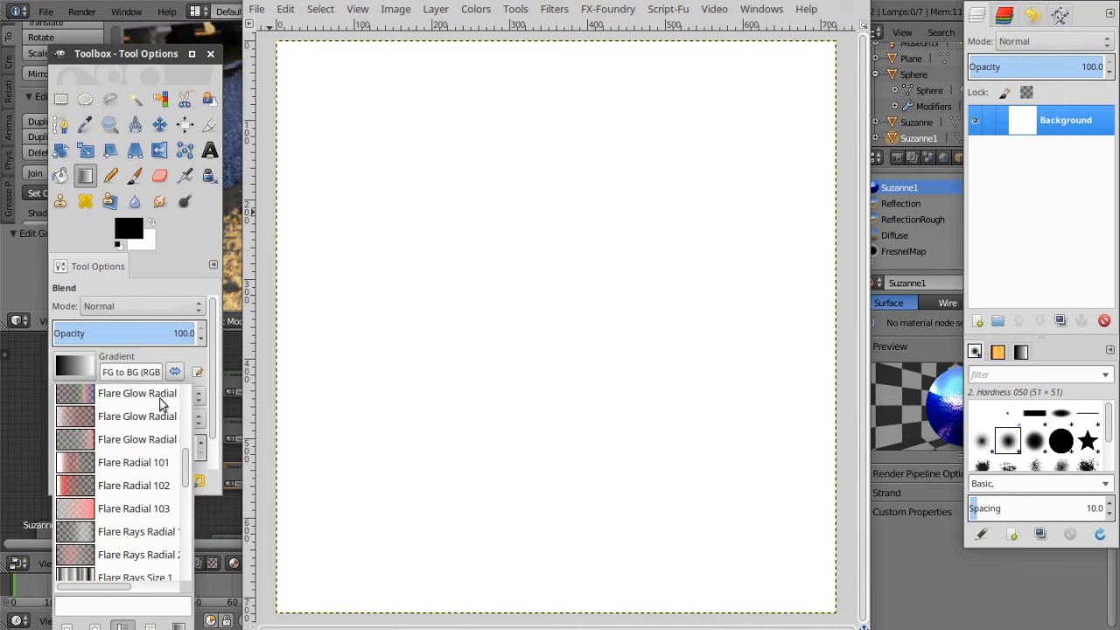
left_click(174, 271)
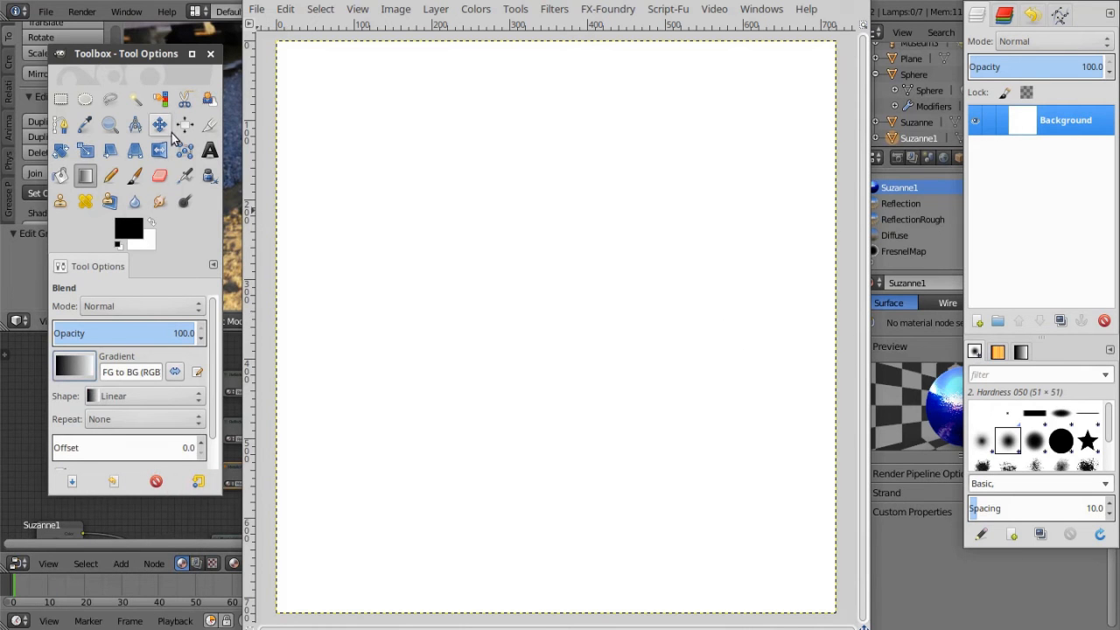
Activate Bucket Fill, try filling the white canvas with black, and undo the fill
left_click(60, 175)
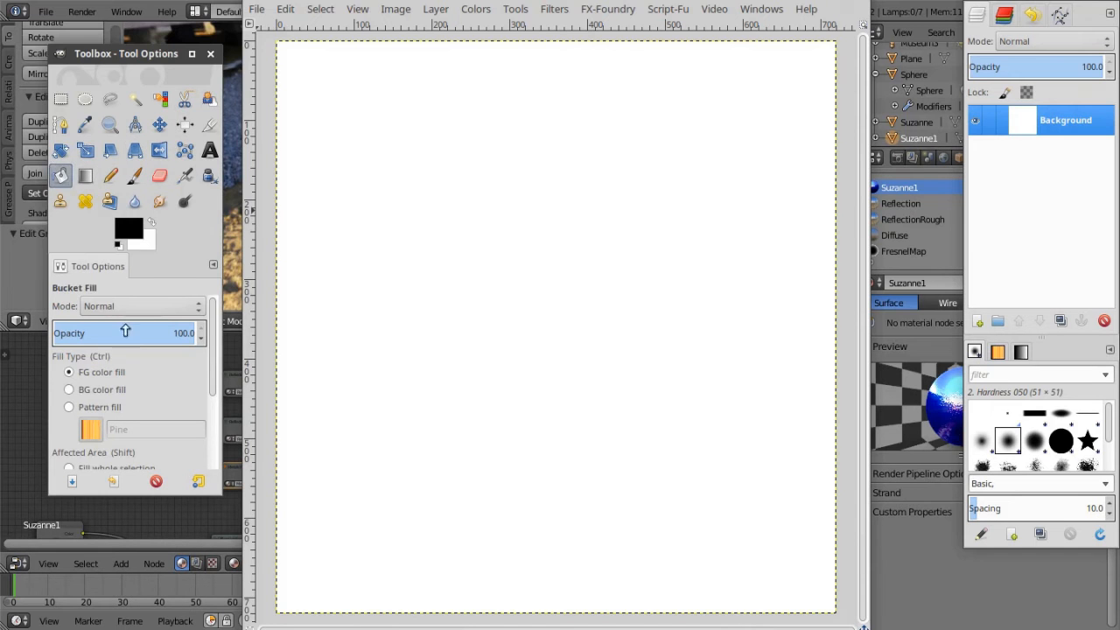
left_click(140, 230)
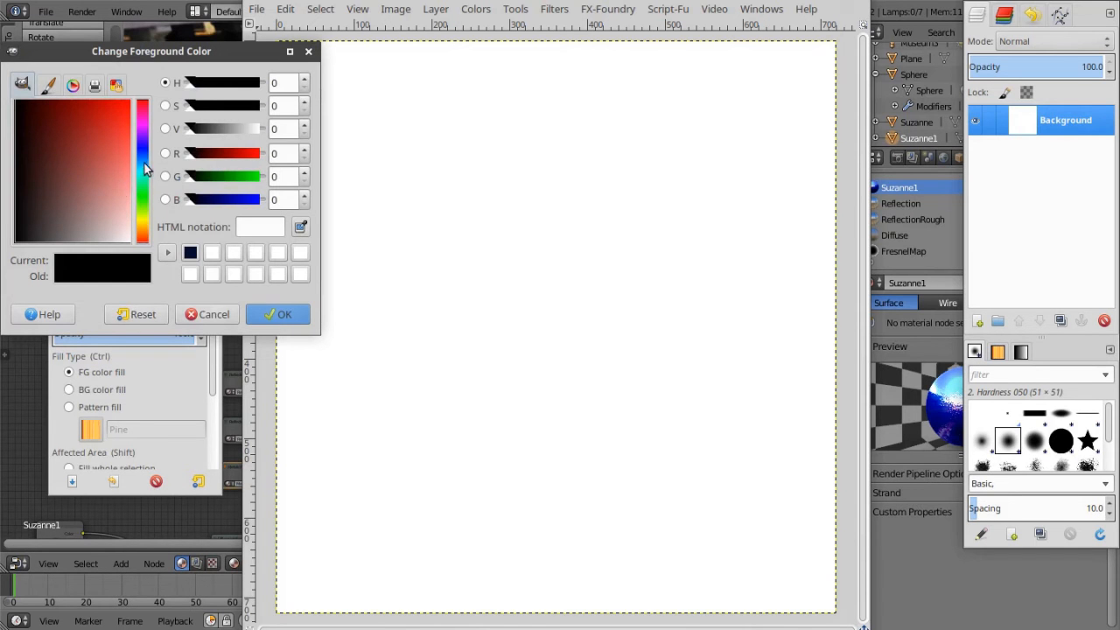
left_click(143, 131)
left_click_drag(144, 130, 144, 128)
left_click(275, 317)
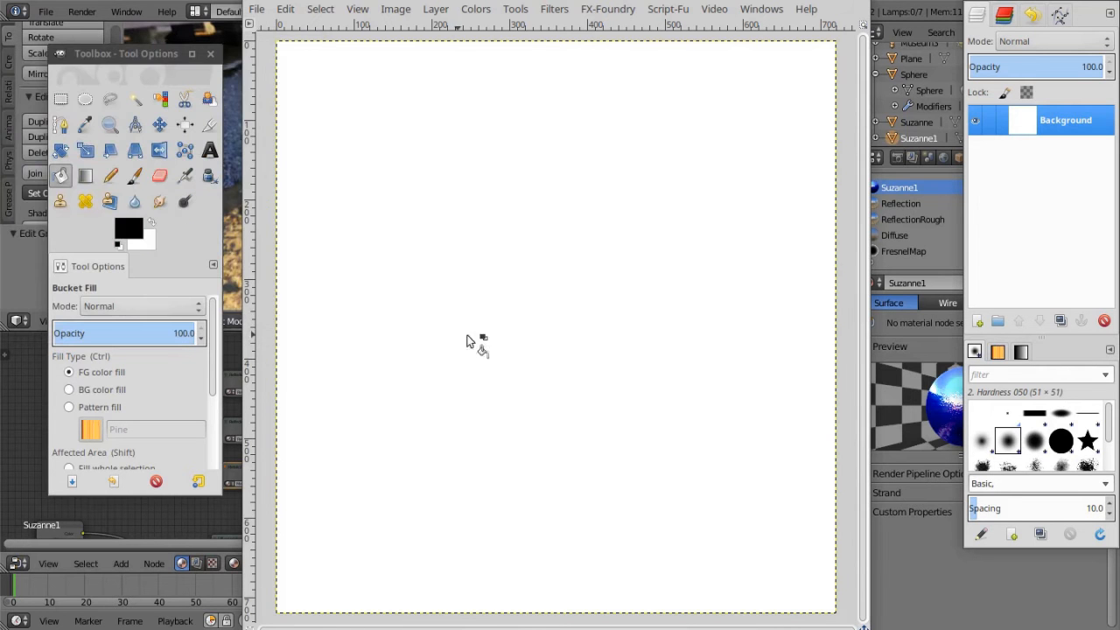
left_click(282, 338)
left_click(285, 9)
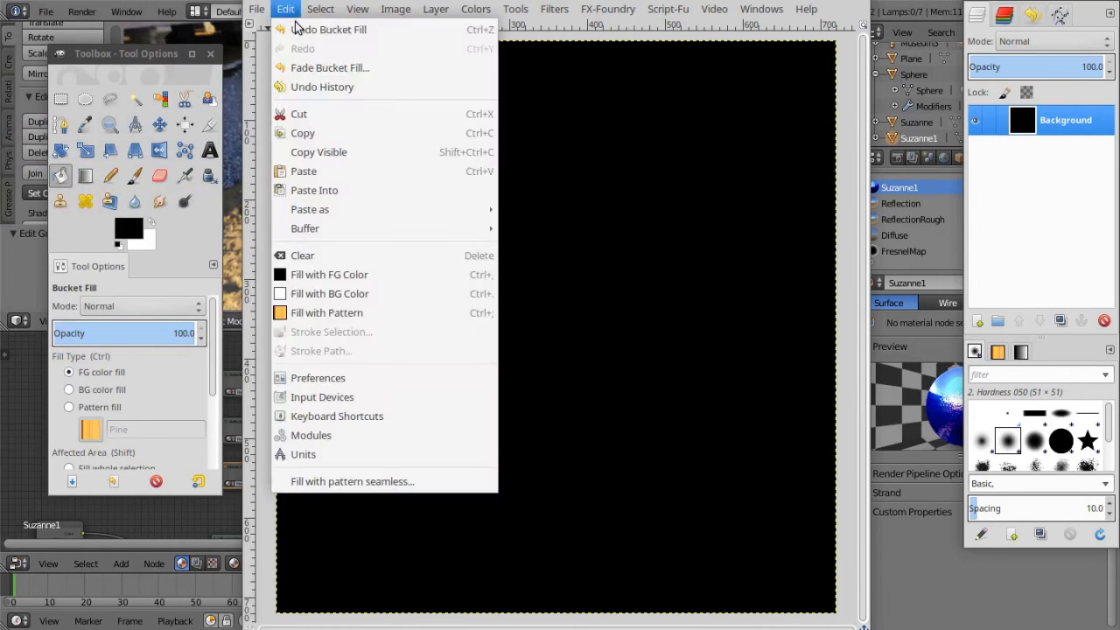
left_click(302, 25)
Set the foreground color to bright magenta and fill the entire canvas with it
left_click(133, 225)
left_click_drag(122, 142, 157, 93)
left_click(146, 123)
left_click_drag(137, 140, 146, 131)
left_click(282, 317)
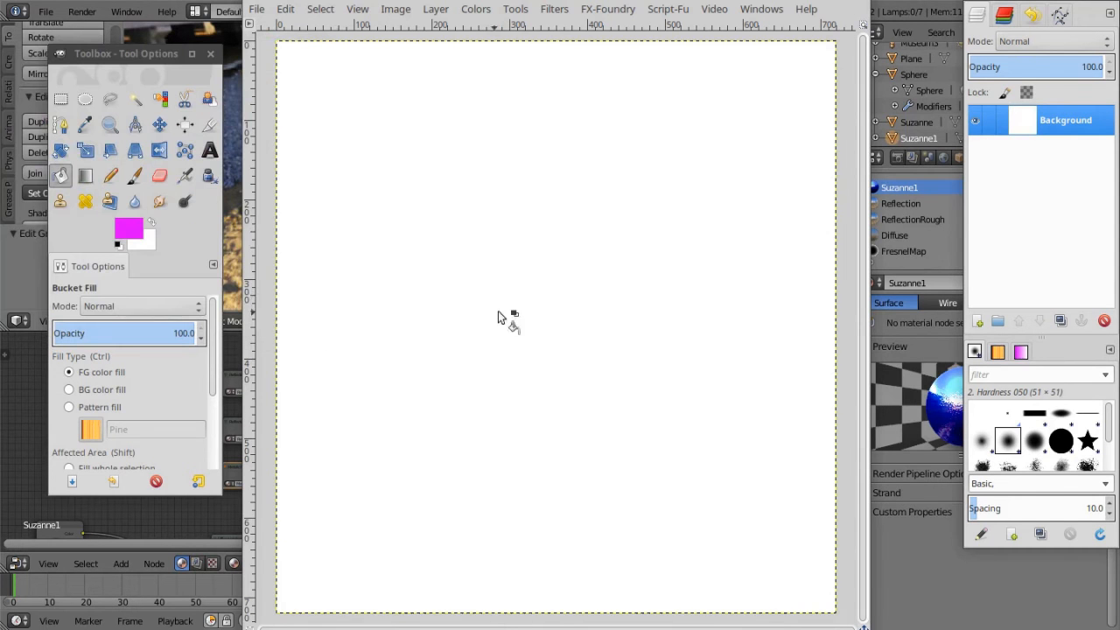
left_click(352, 312)
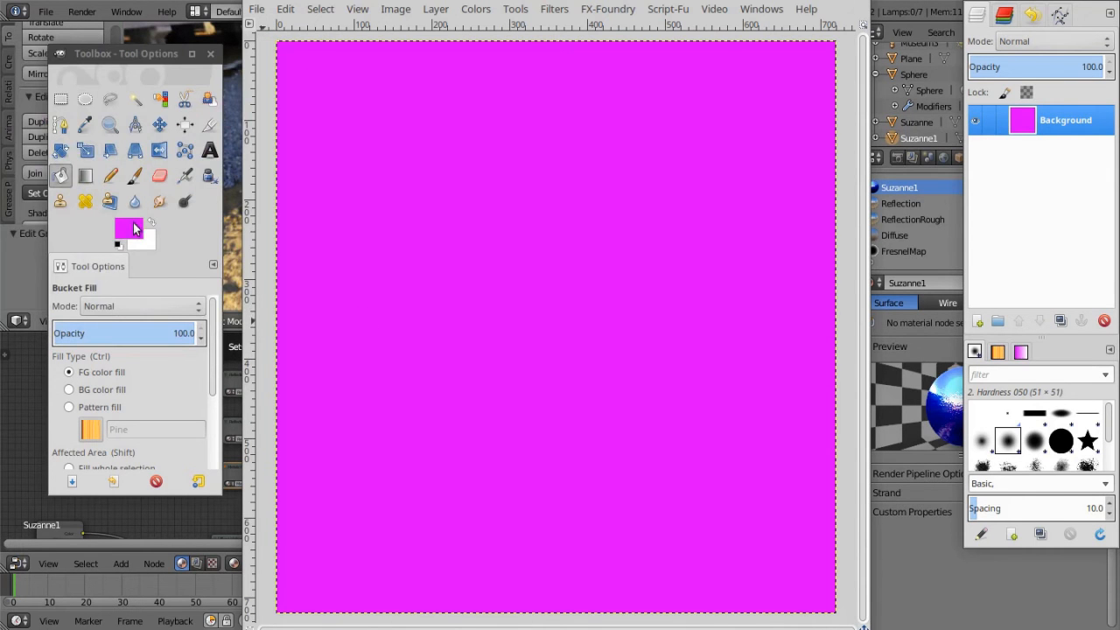
Set the foreground color to lime green, 8aff18
left_click(134, 229)
left_click_drag(143, 196, 154, 113)
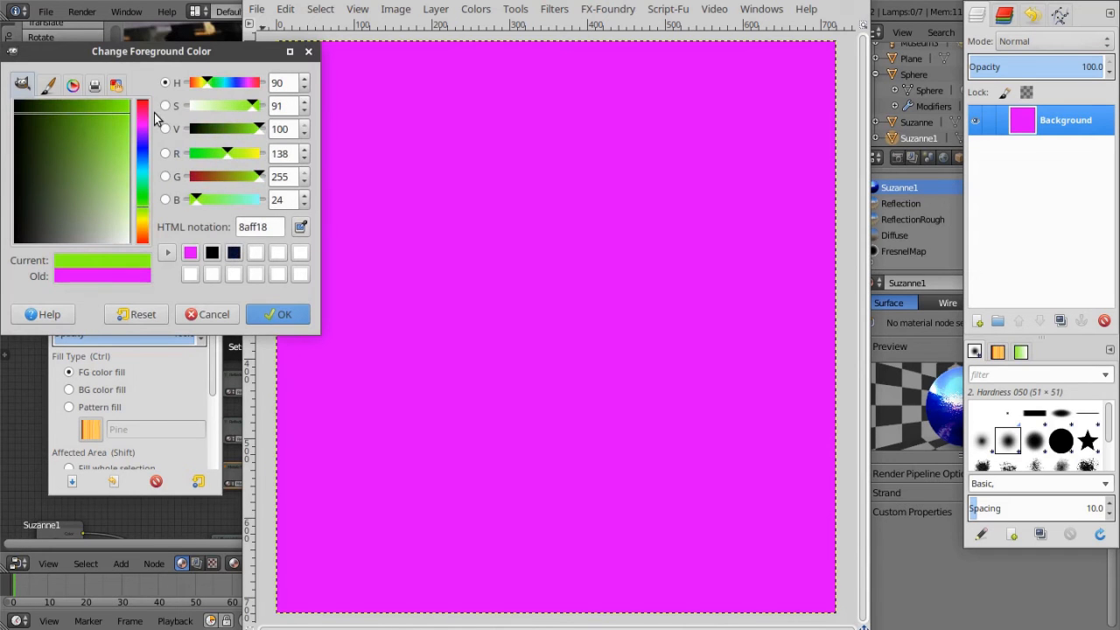
left_click(287, 315)
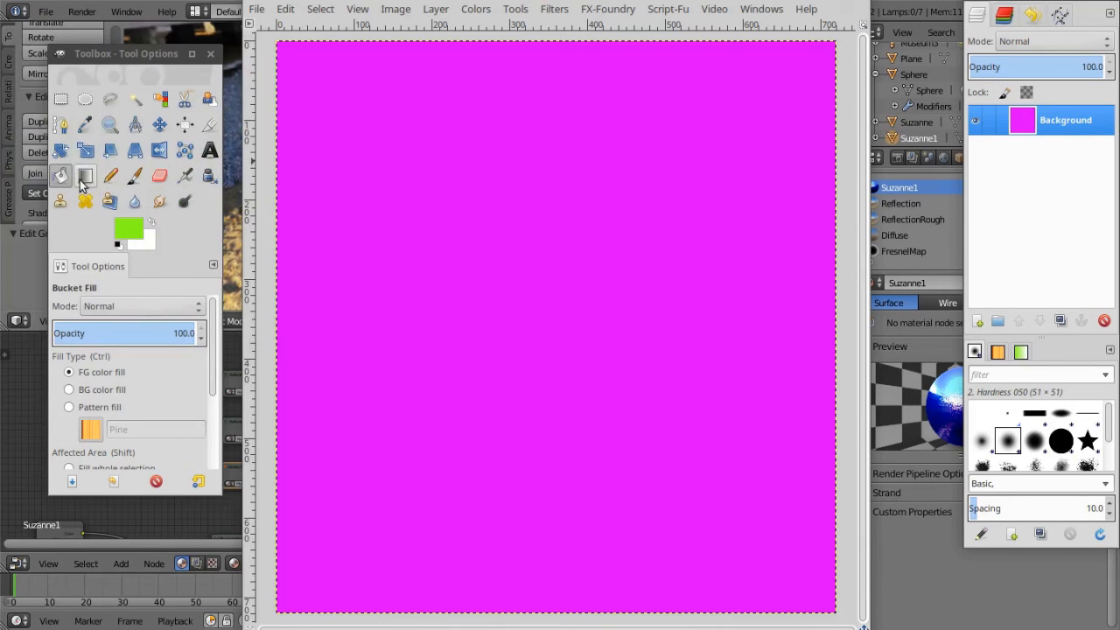
Paint one large soft green disc at the canvas center with the Paintbrush, 2. Hardness 075, at size 643.67
left_click(134, 175)
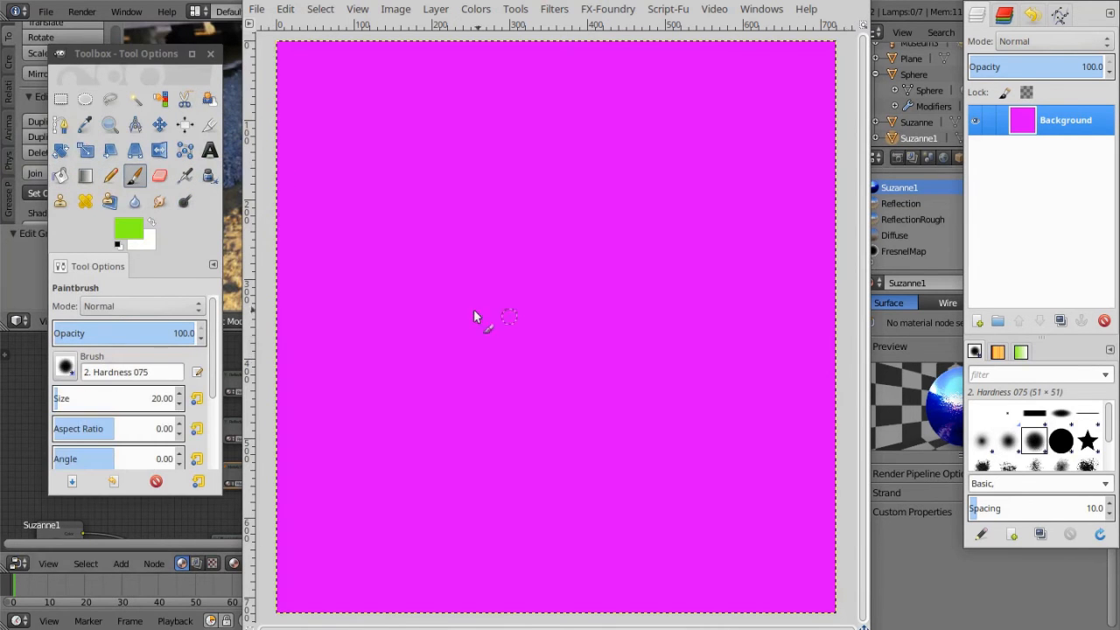
mouse_move(60, 399)
left_mouse_down()
mouse_move(147, 400)
mouse_move(130, 399)
left_mouse_up()
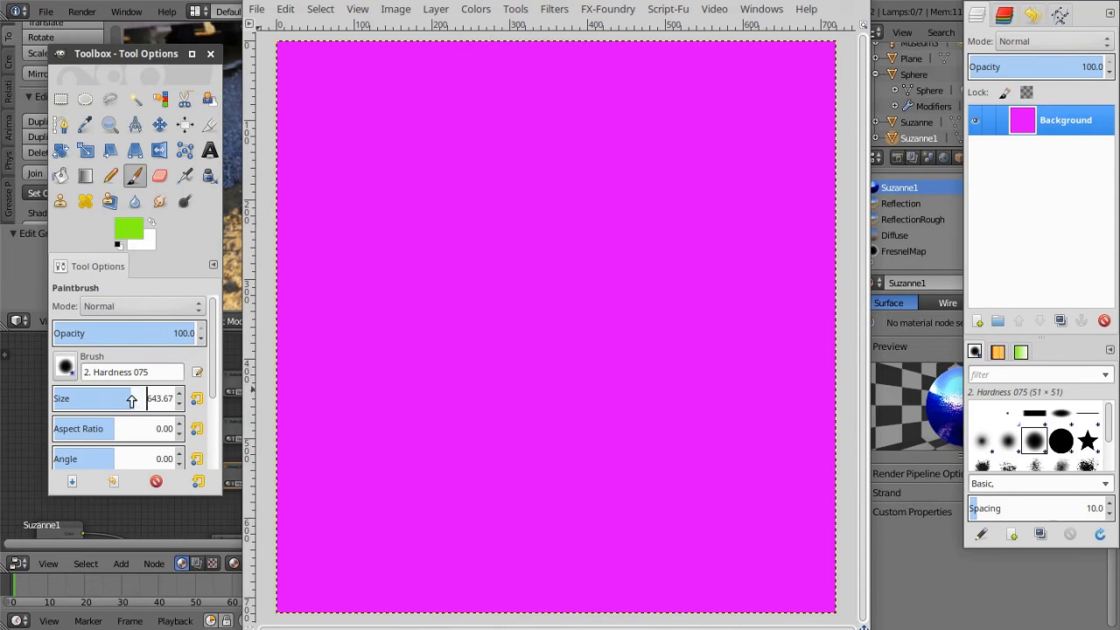
left_click(555, 319)
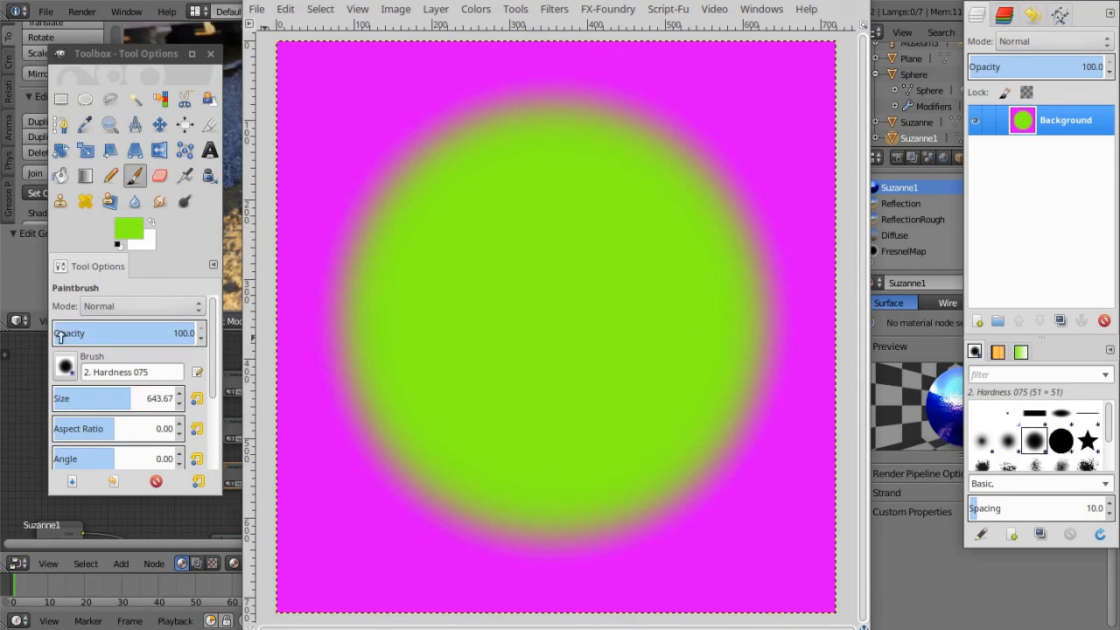
Set the foreground color to sky blue, 18a0ff
left_click(129, 231)
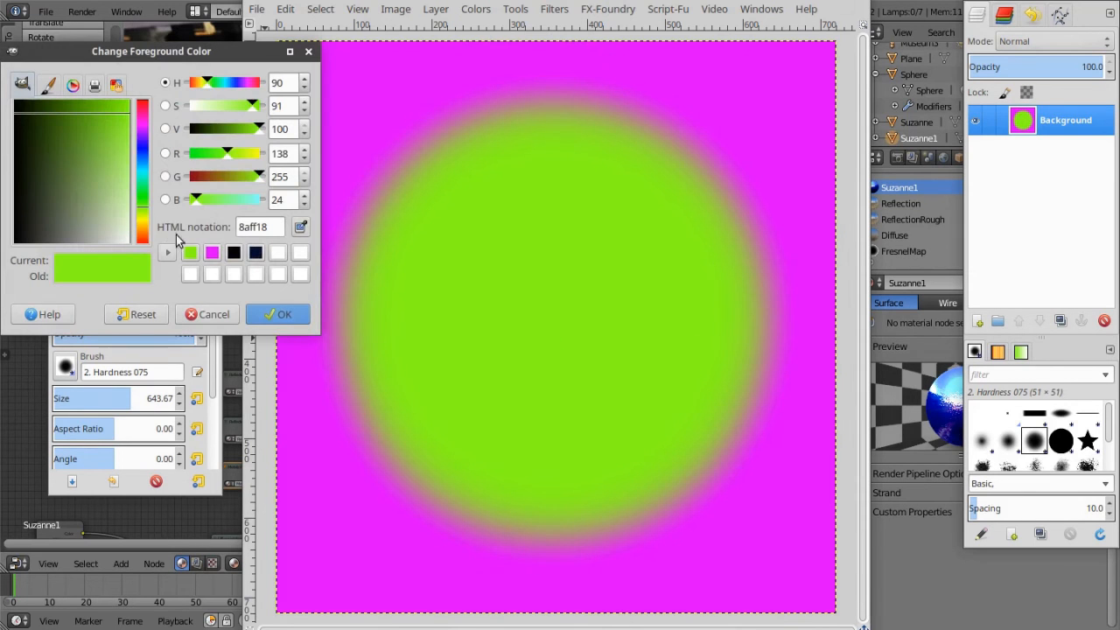
left_click(141, 177)
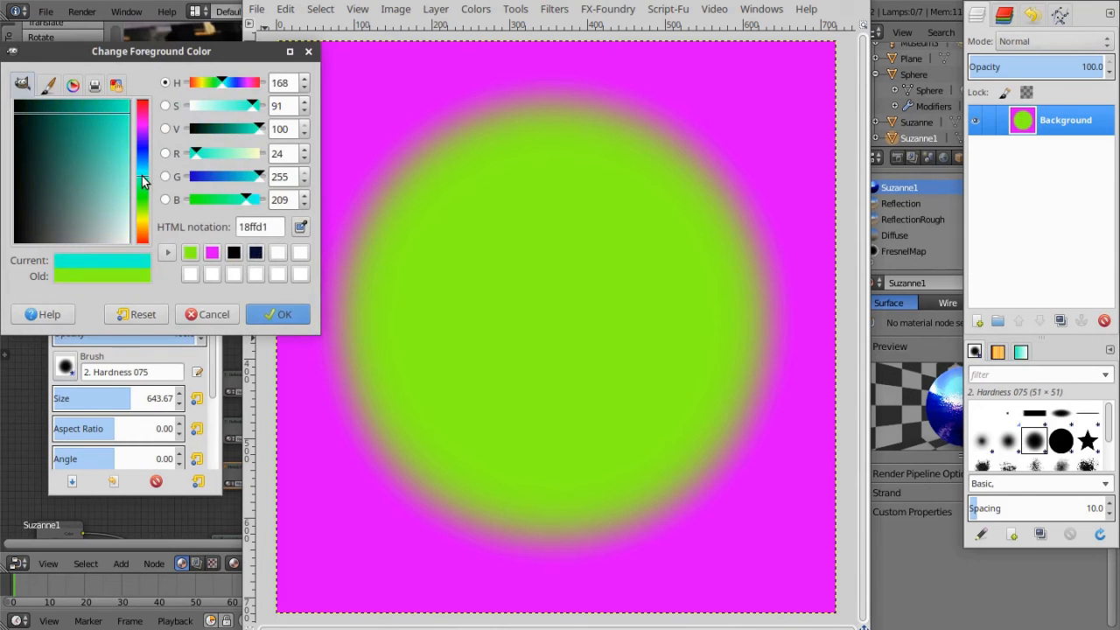
left_click_drag(142, 175, 141, 161)
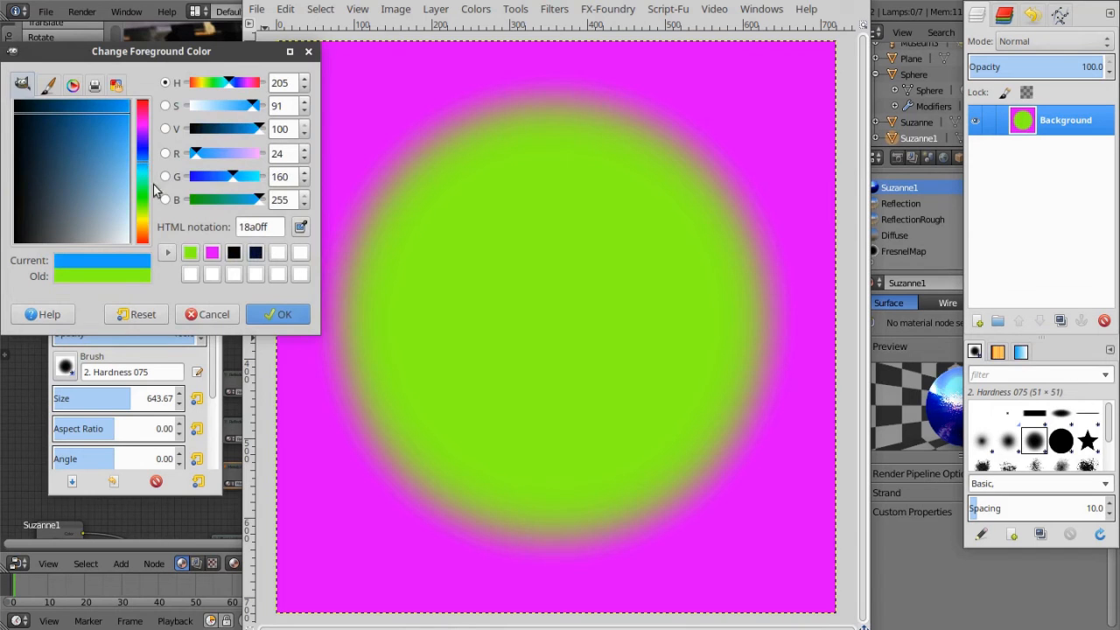
left_click(271, 311)
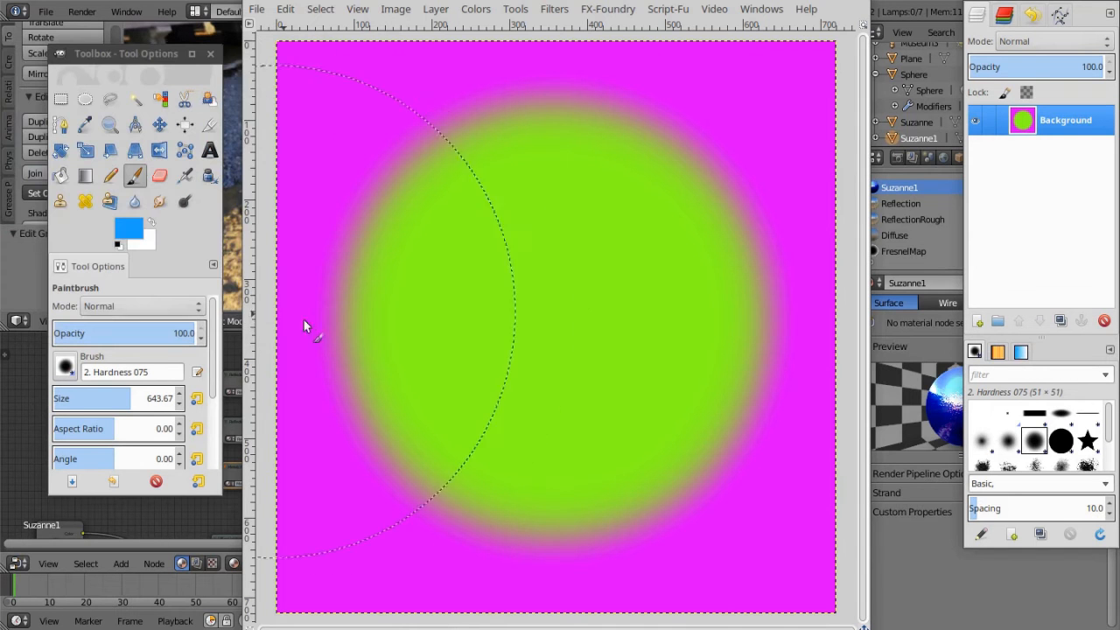
Reduce the brush size to 433.69 and build up a soft blue disc in the center of the green one
left_click(120, 399)
left_click_drag(120, 399, 105, 399)
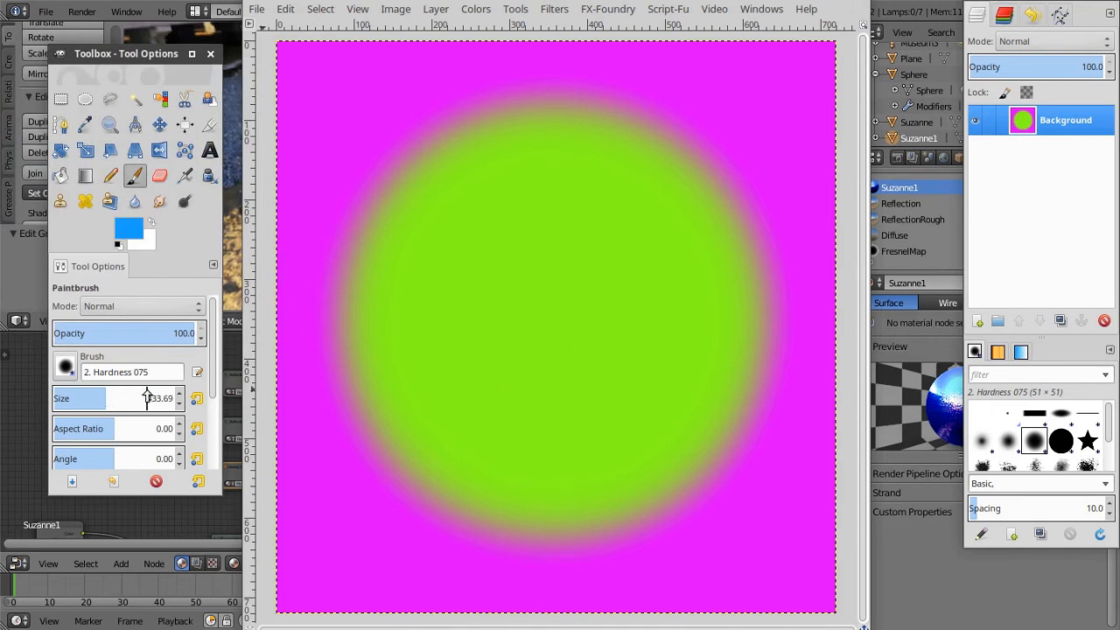
left_click(556, 320)
left_click(555, 319)
left_click(555, 319)
left_click(555, 320)
left_click(553, 321)
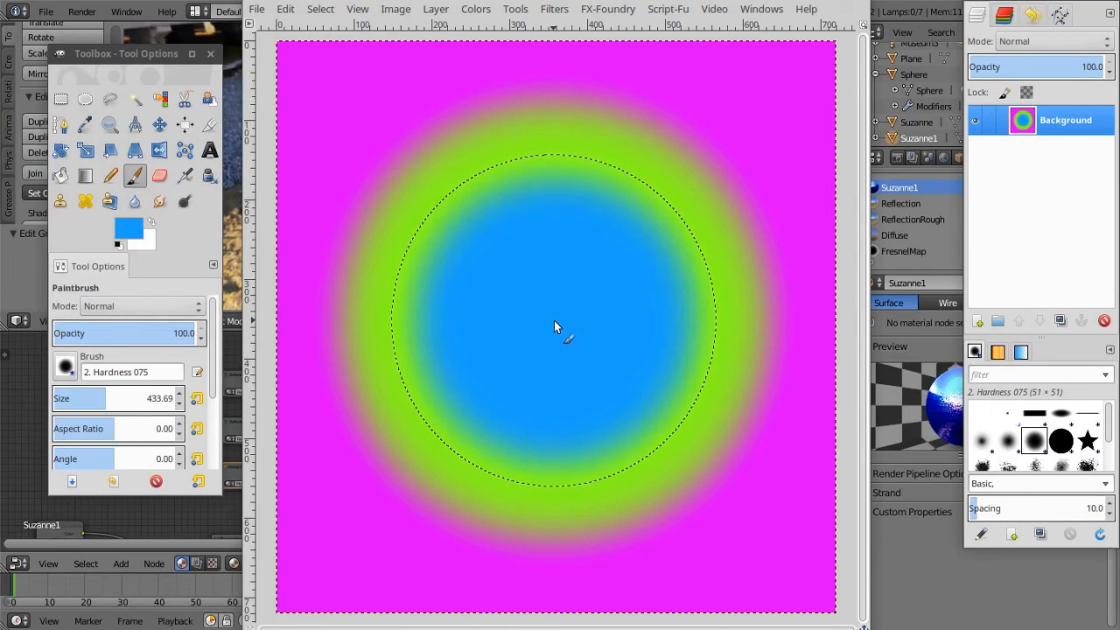
Start exporting the image and choose the Textures folder inside New Folder on the Desktop as its destination
left_click(261, 11)
left_click(336, 272)
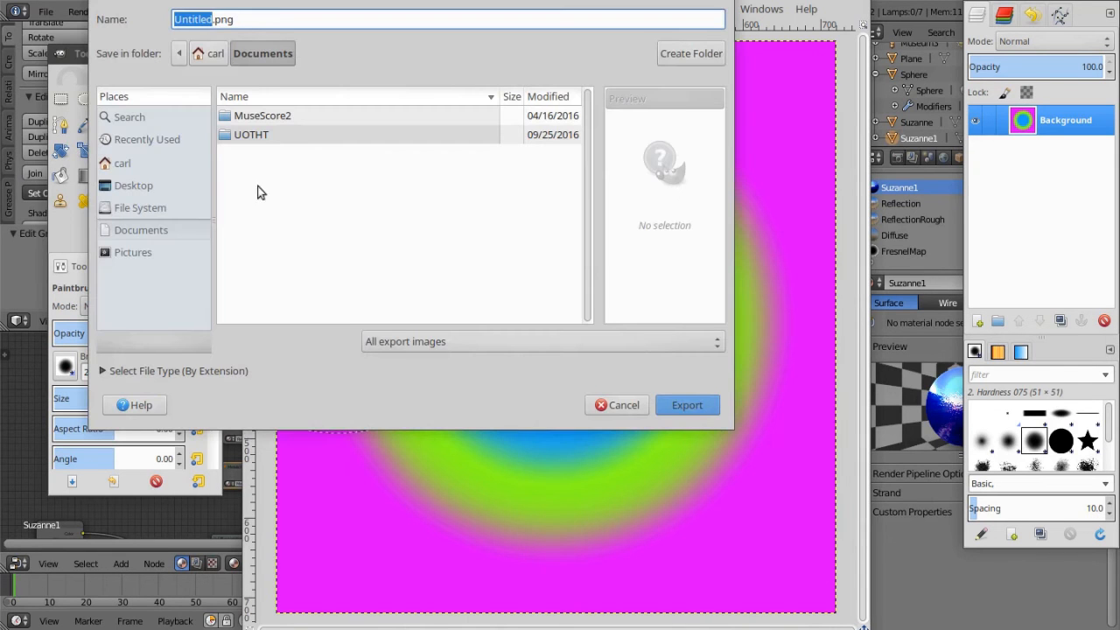
left_click(129, 162)
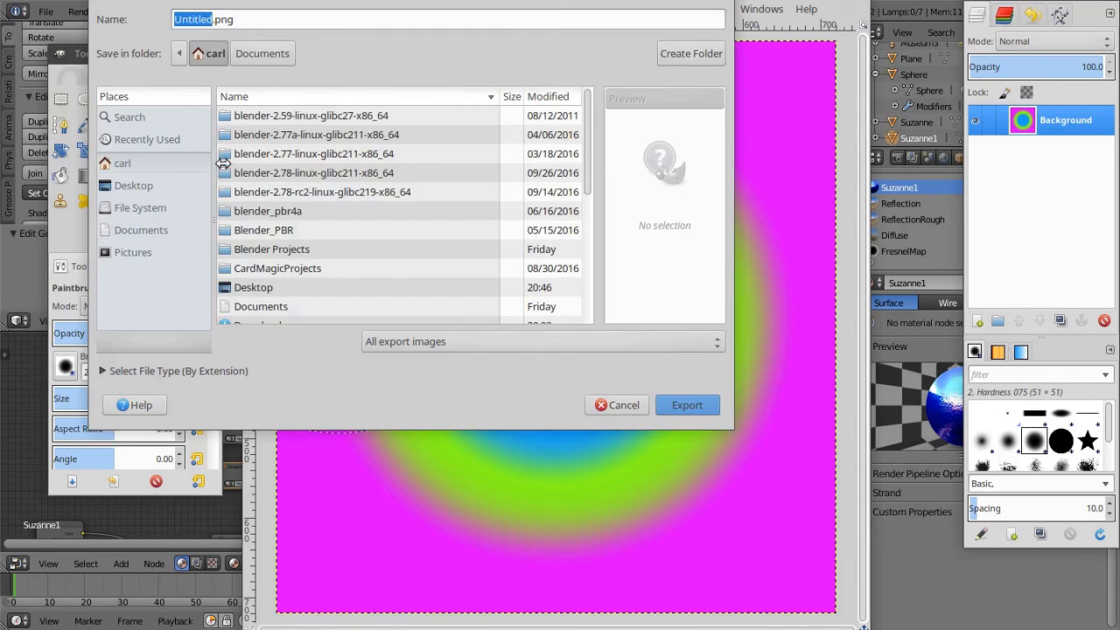
left_click(145, 188)
double_click(268, 123)
double_click(260, 154)
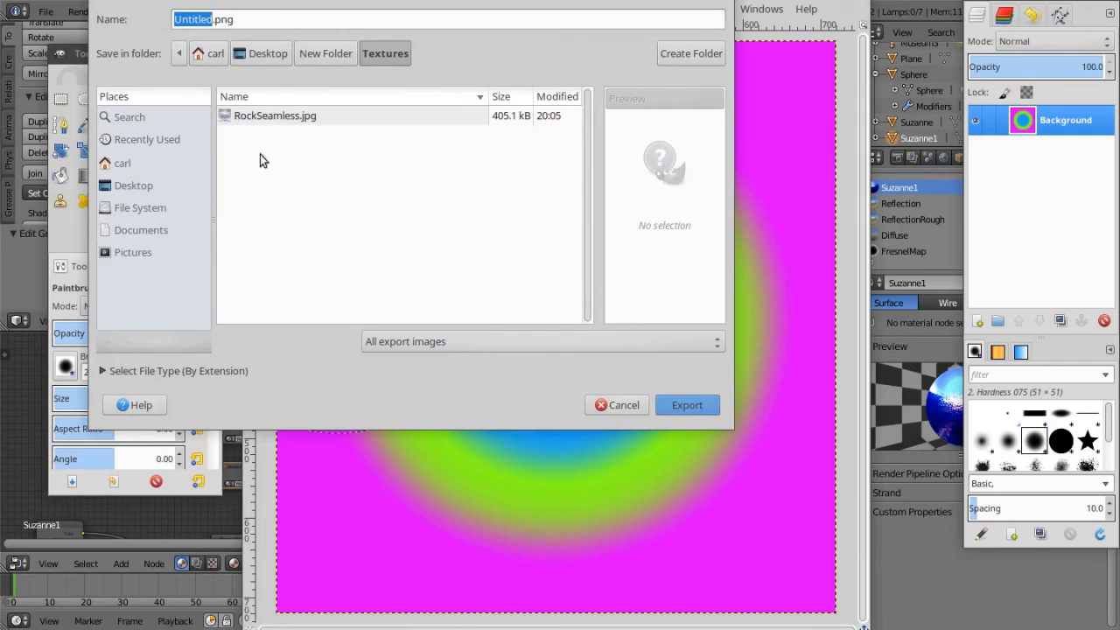
Name the exported file FunkyPaint.png and export it with the default PNG options
double_click(211, 19)
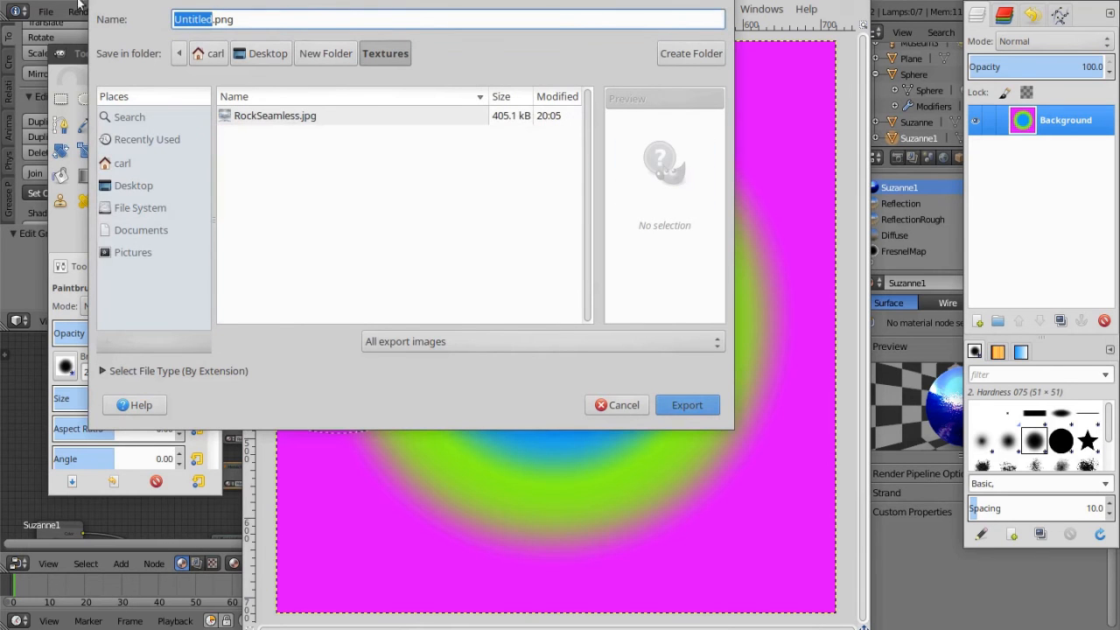
type("FunkyPain")
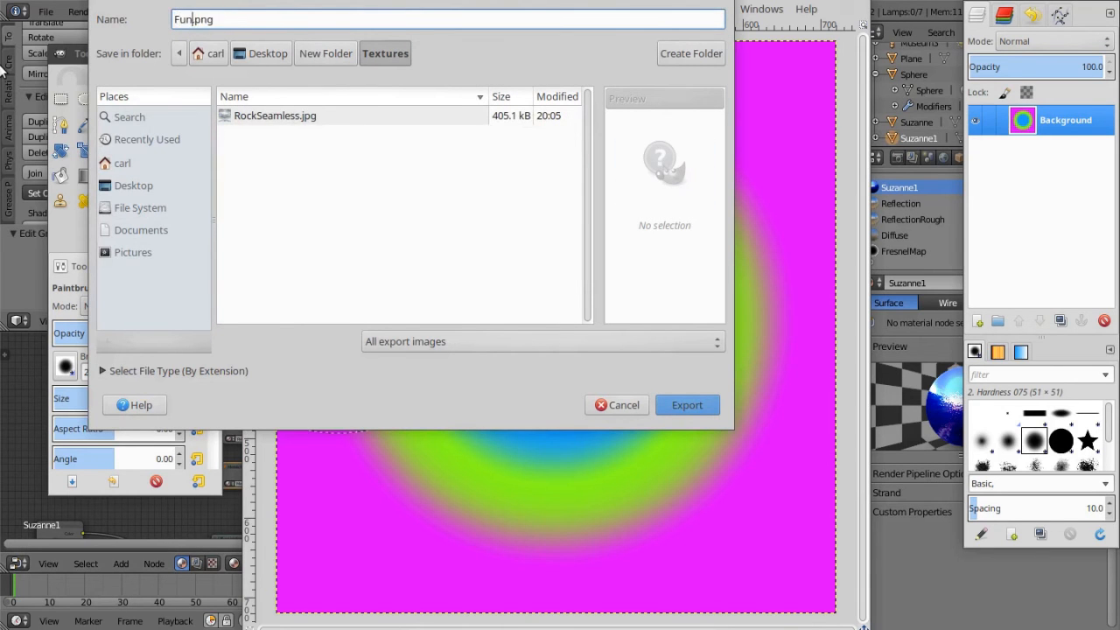
type("t")
left_click(690, 406)
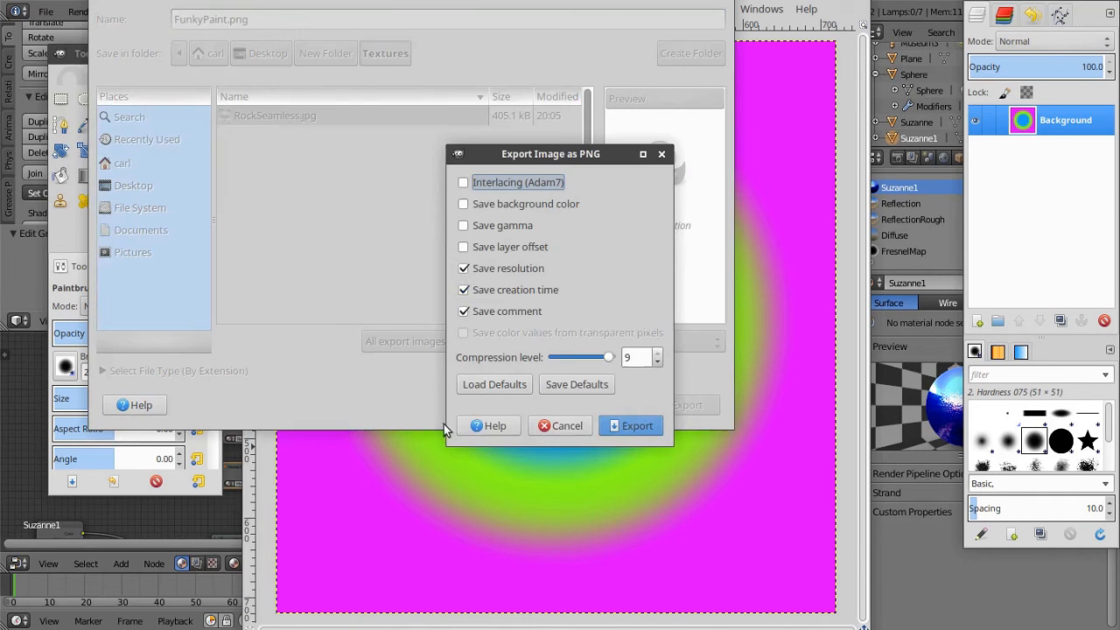
left_click(630, 425)
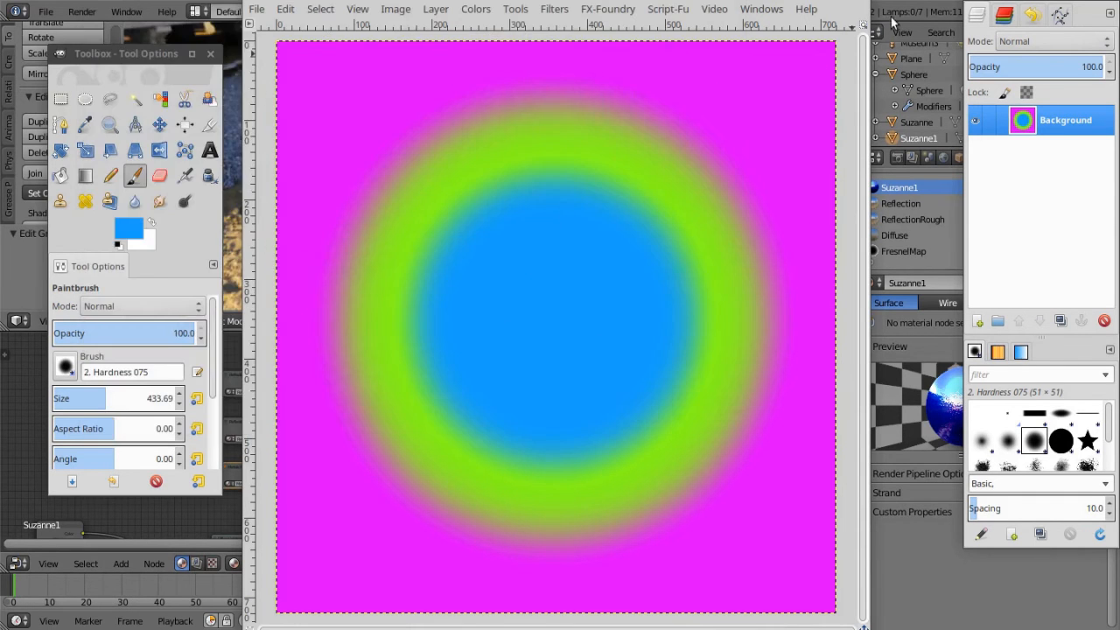
Close the painted image without saving it and quit GIMP to return to Blender
key("ctrl+w")
left_click(495, 436)
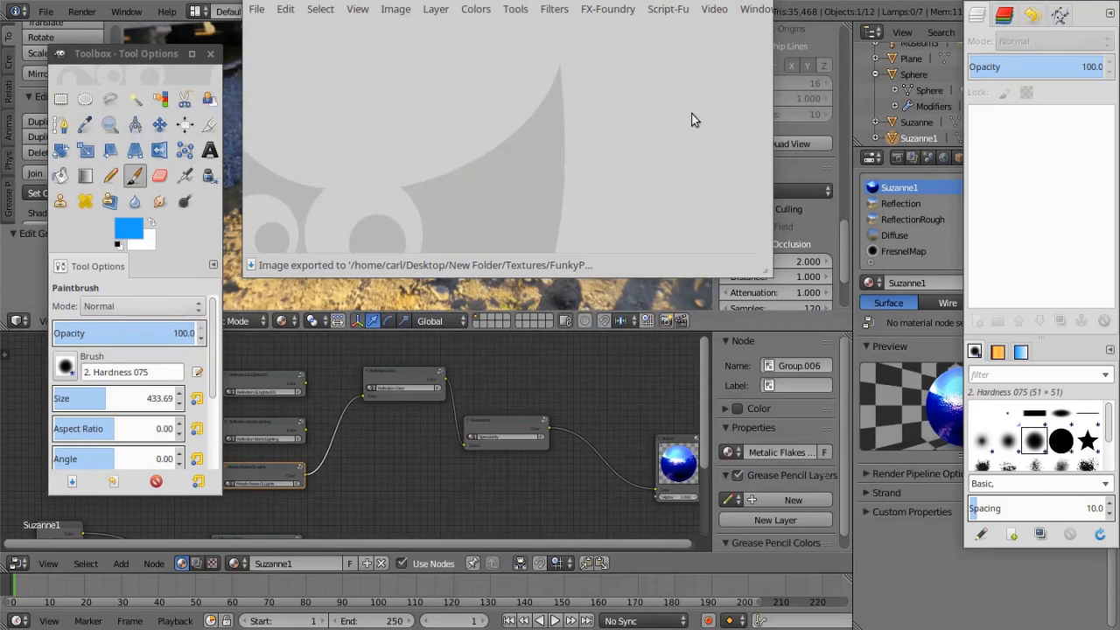
key("ctrl+q")
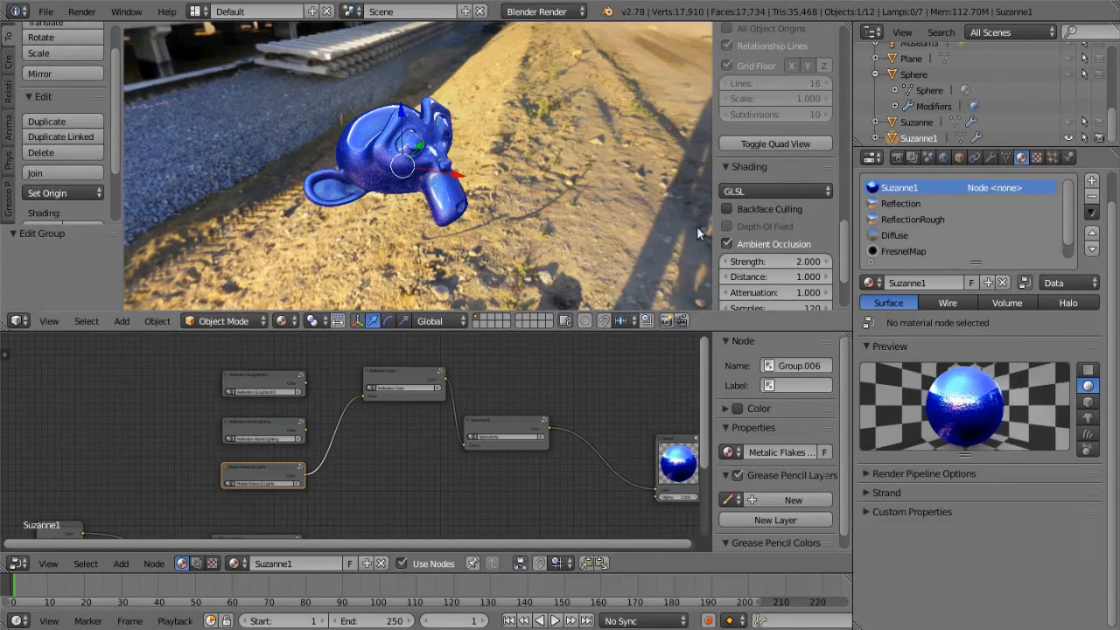
Add a material slot to Suzanne1 and create a new material in it named FunkyPaint
left_click(1091, 181)
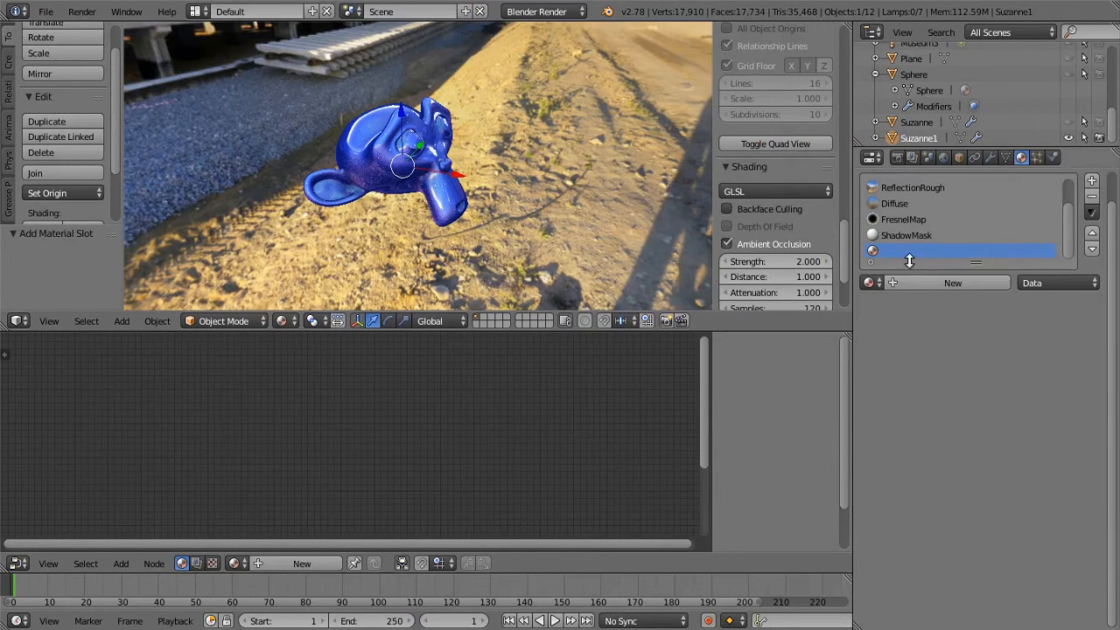
left_click(901, 283)
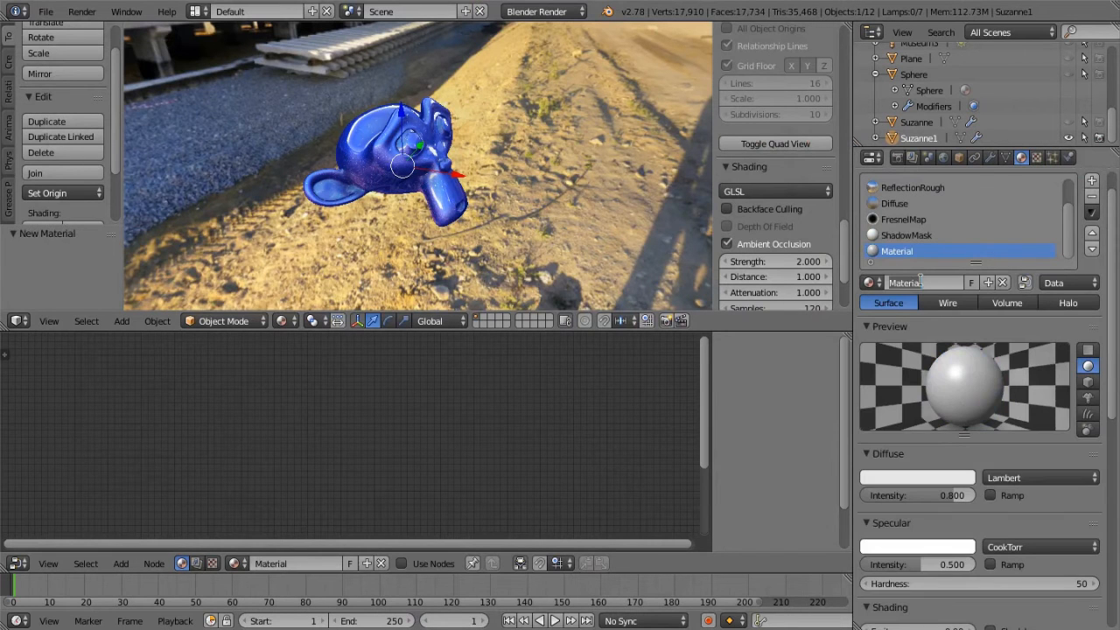
type("FunkyPaint")
key("Return")
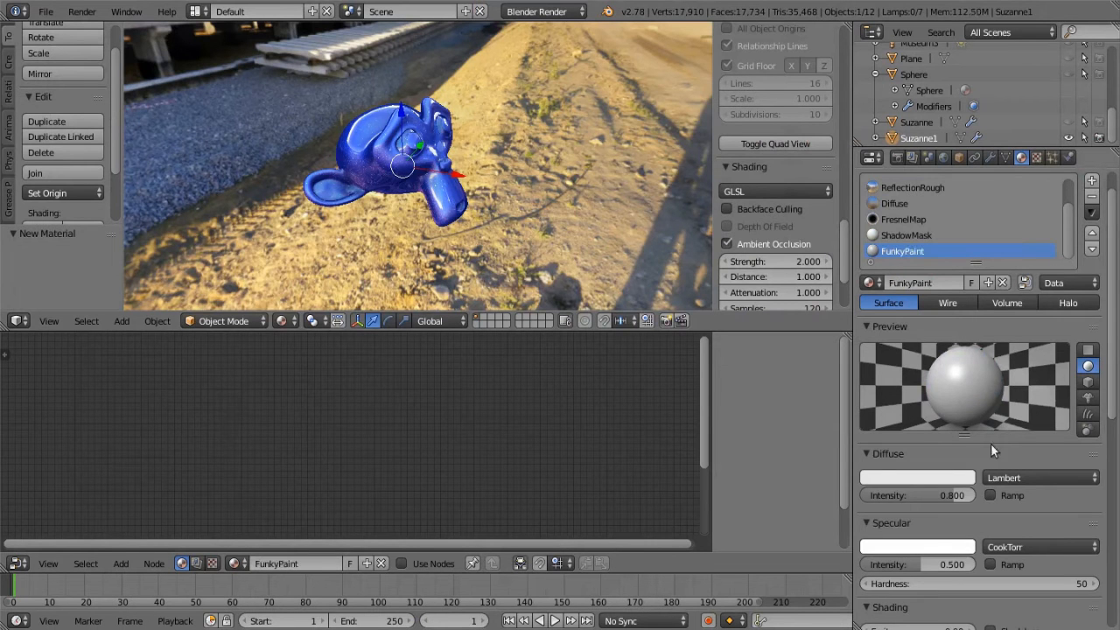
Make the FunkyPaint material shadeless, with a pure white diffuse color and a diffuse intensity of 1.000
left_click_drag(957, 494, 971, 494)
left_click(957, 477)
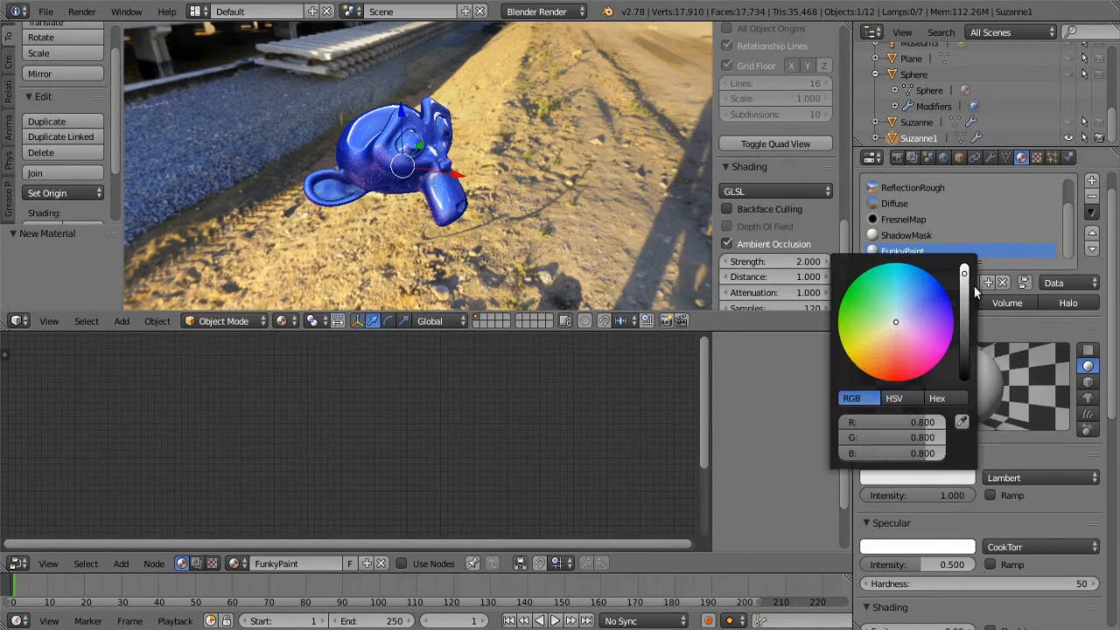
left_click_drag(965, 275, 964, 264)
scroll(998, 515, "down", 2)
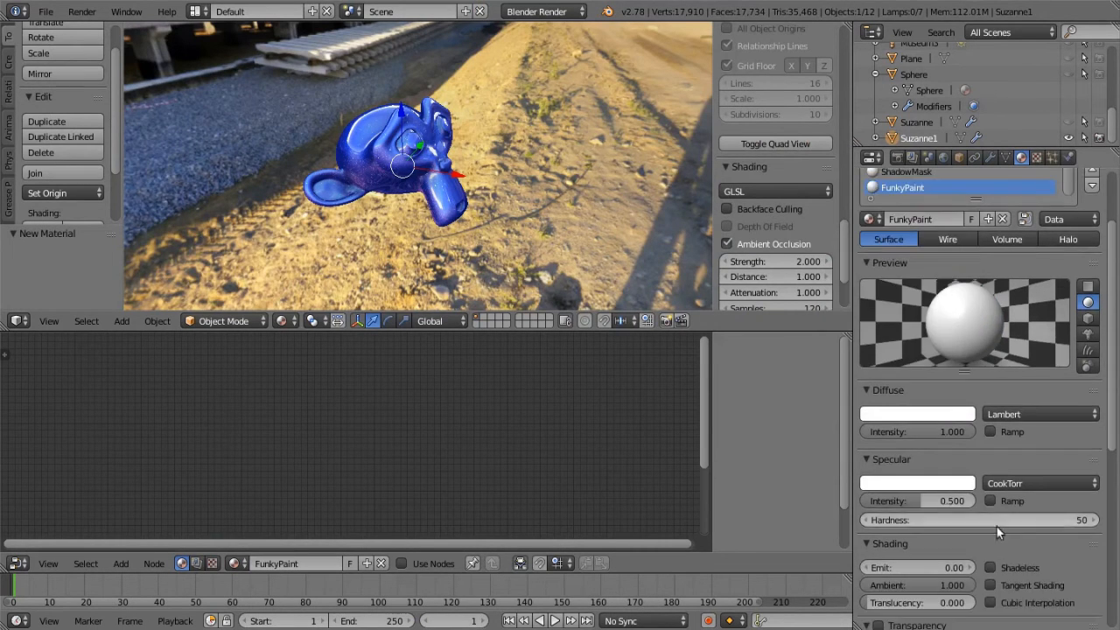
left_click(992, 567)
scroll(1006, 518, "up", 3)
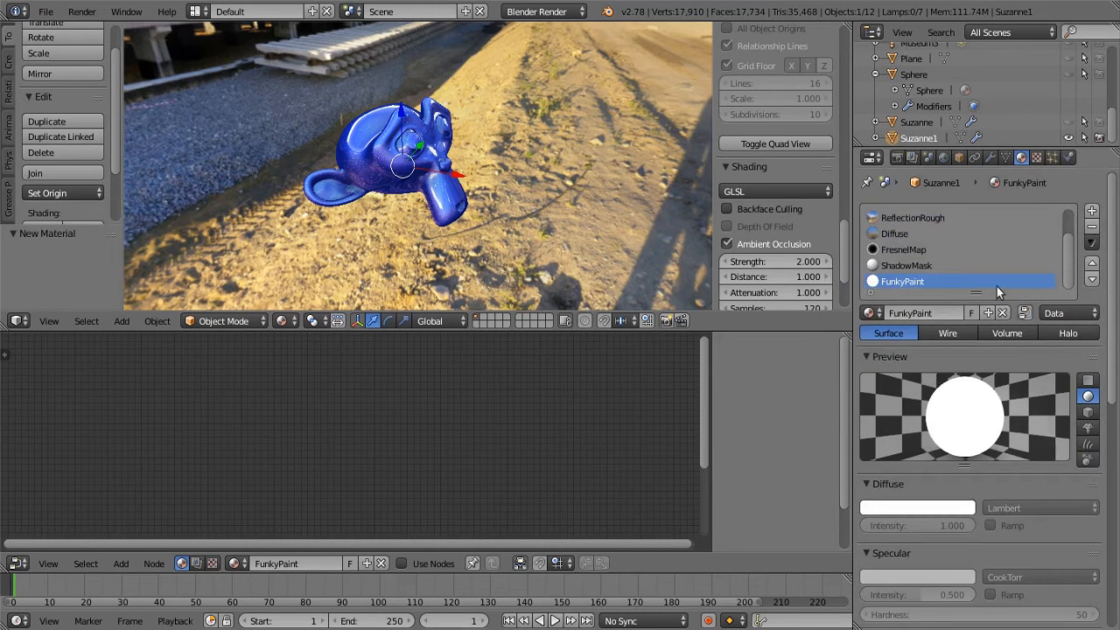
Add an image texture to FunkyPaint and load FunkyPaint.png from the Textures folder inside New Folder on the Desktop
left_click(1036, 157)
left_click(945, 332)
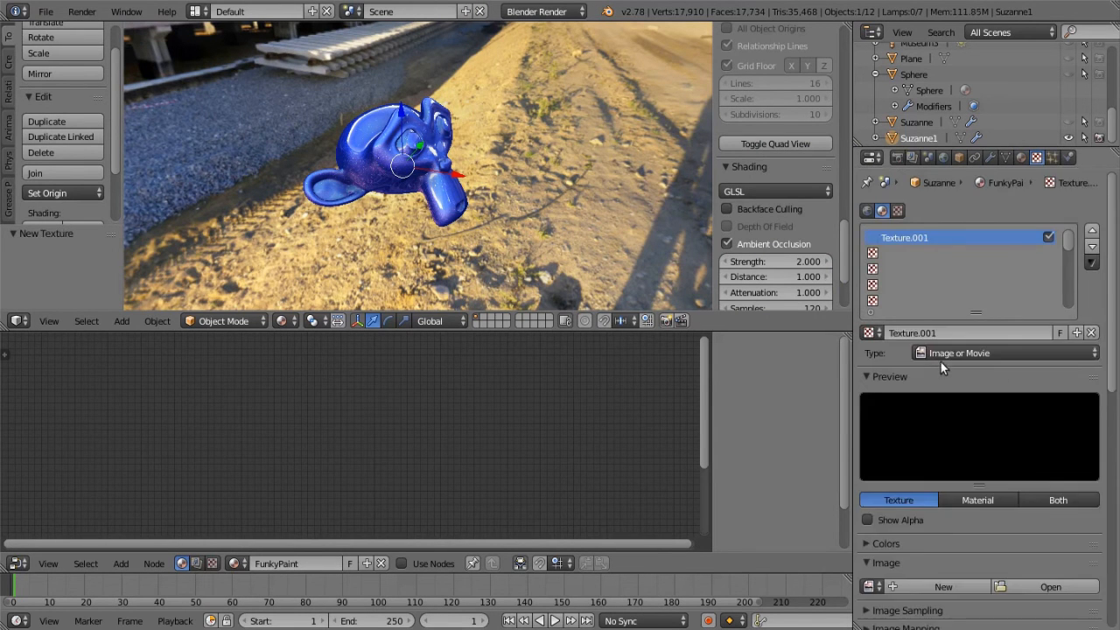
left_click(1050, 520)
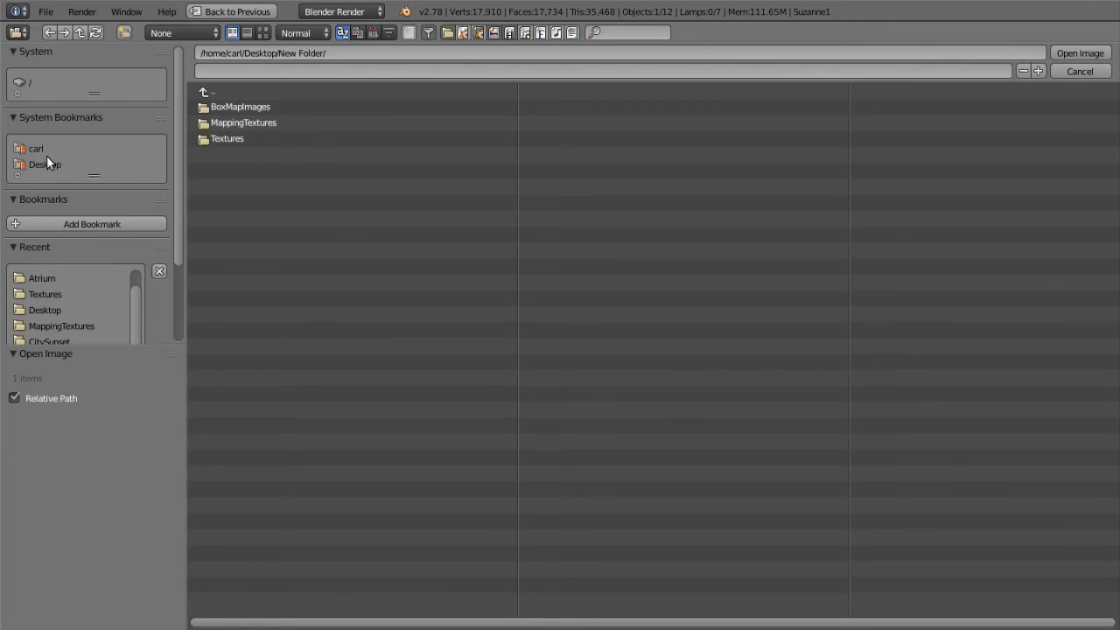
left_click(46, 164)
left_click(215, 107)
left_click(236, 138)
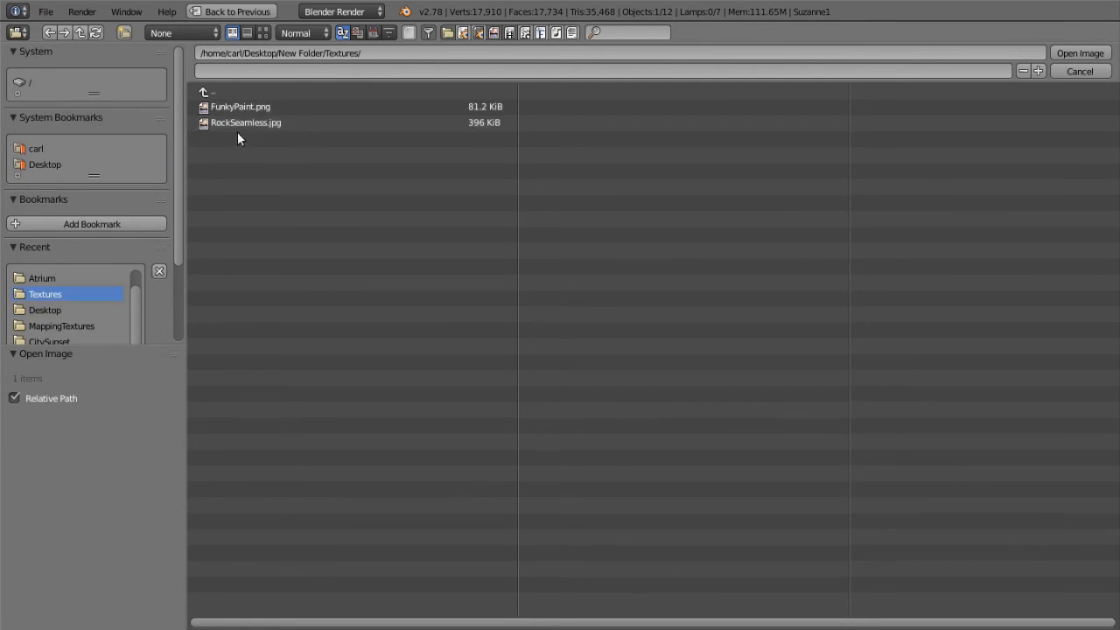
left_click(250, 108)
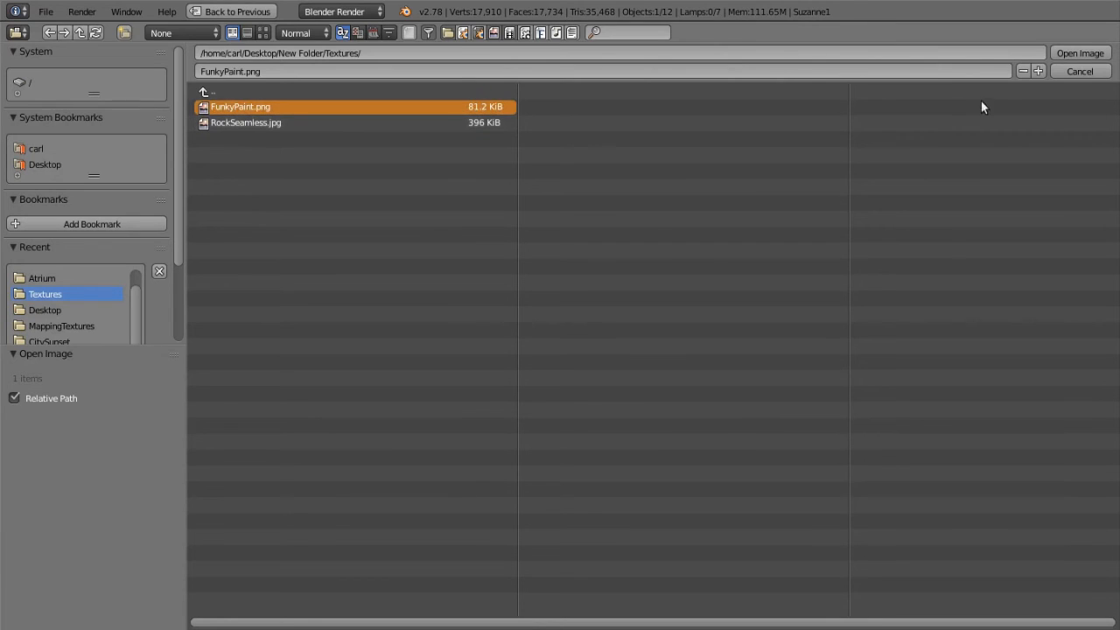
left_click(1079, 54)
Set the texture's mapping coordinates to Normal and preview both the texture and the material
scroll(945, 595, "down", 3)
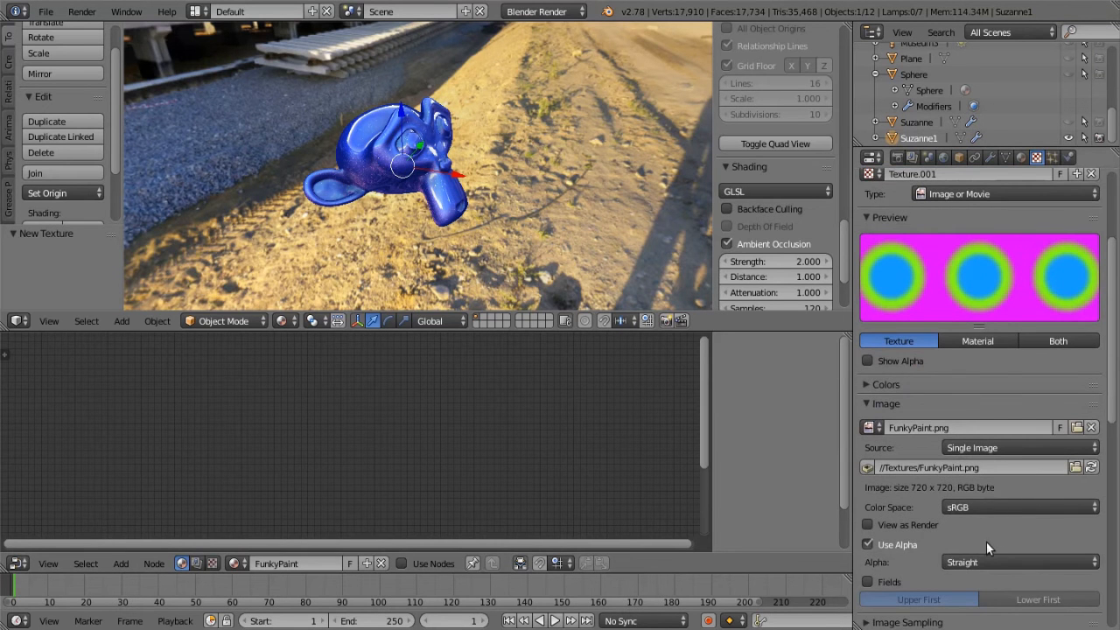
scroll(981, 539, "down", 7)
left_click(984, 462)
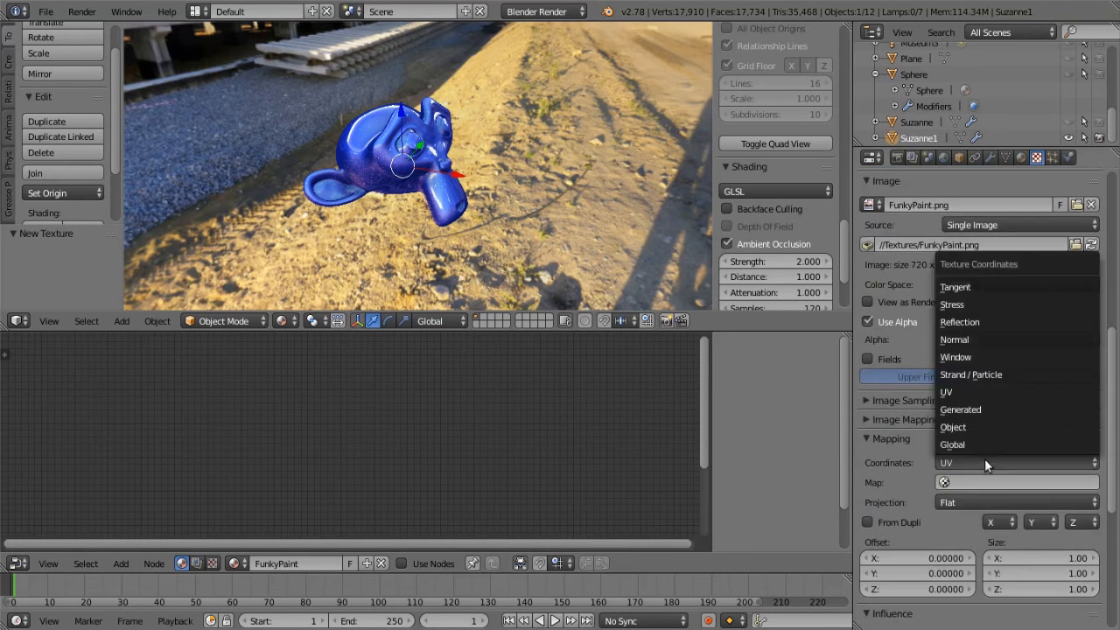
left_click(974, 340)
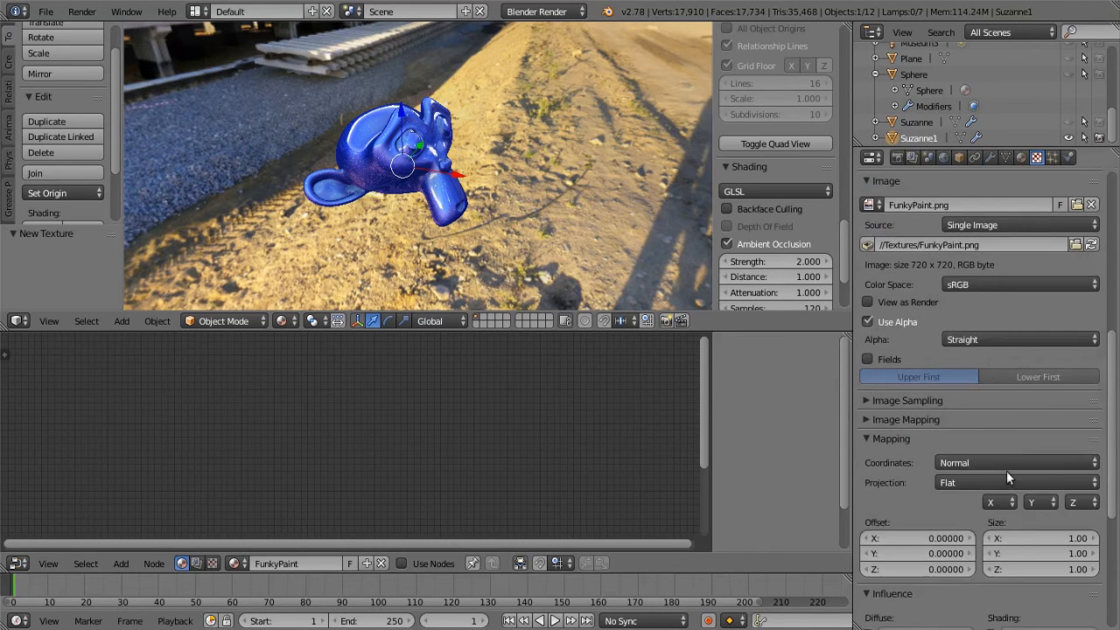
scroll(1003, 474, "up", 8)
scroll(1001, 480, "up", 4)
left_click(1064, 497)
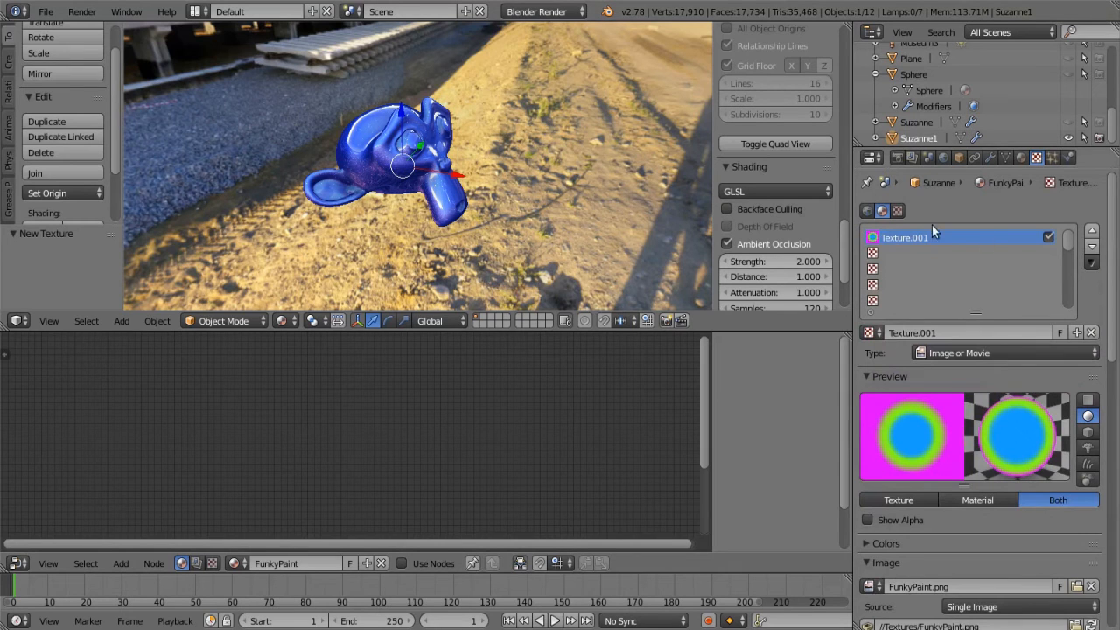
Return to the Suzanne1 material and open its Metalic Flakes GL Lights node group for editing
left_click(1020, 158)
left_click(908, 217)
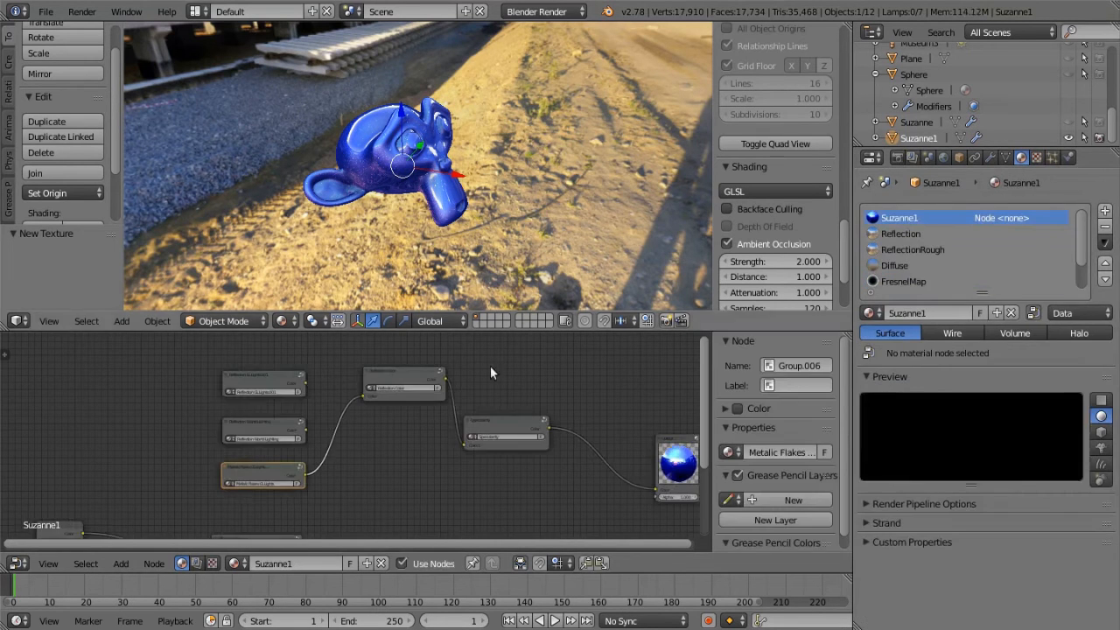
middle_click_drag(395, 460, 352, 473)
scroll(455, 467, "up", 4)
scroll(397, 433, "up", 4)
left_click(269, 463)
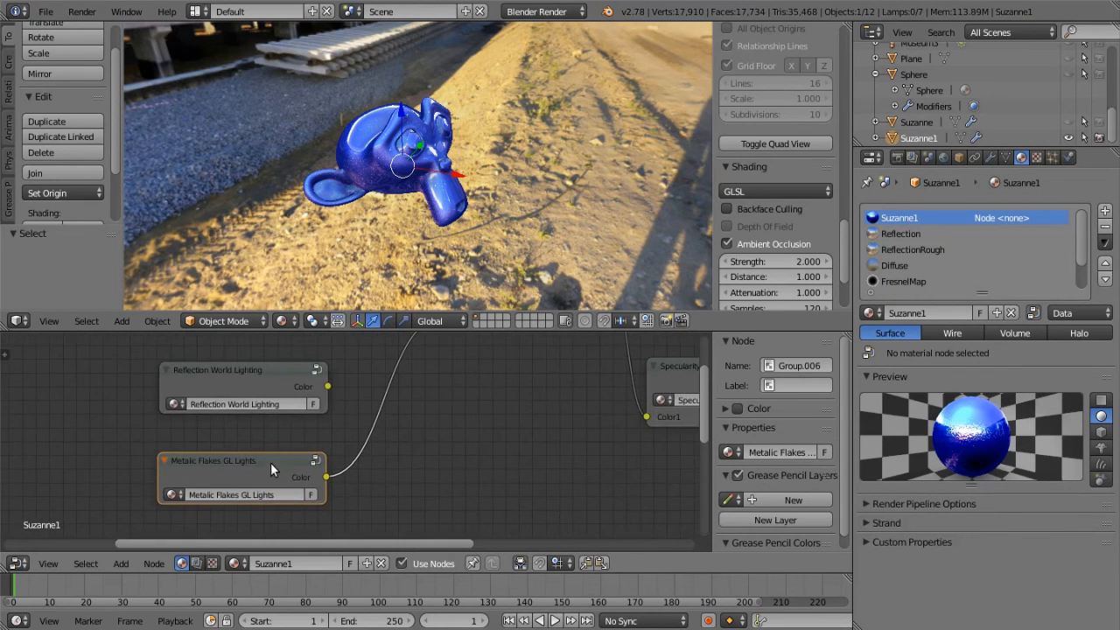
scroll(253, 463, "up", 1)
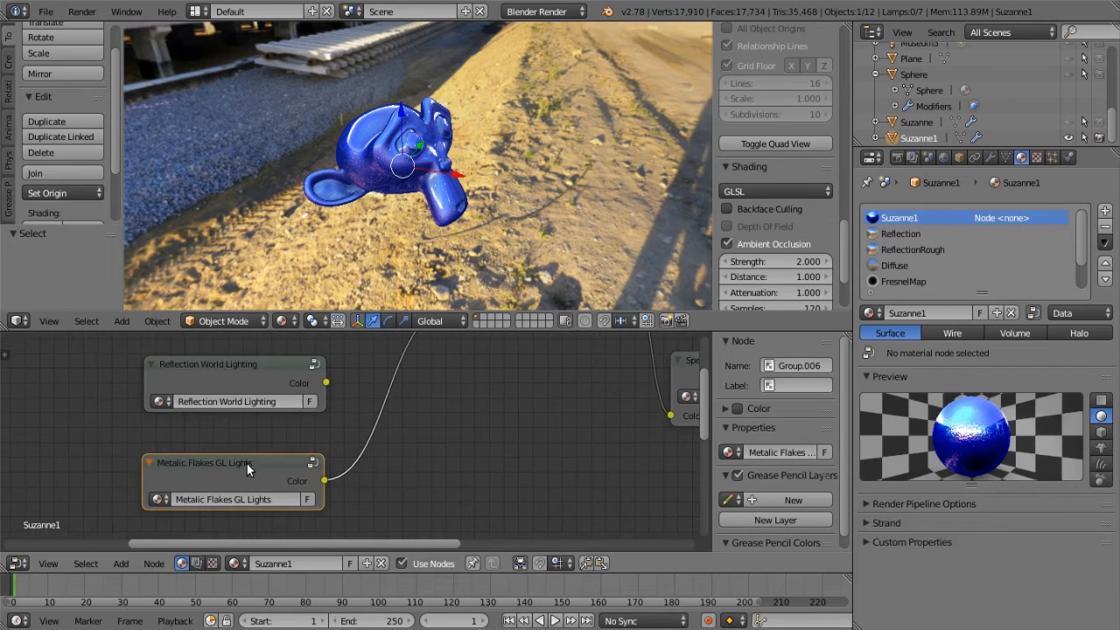
key("Tab")
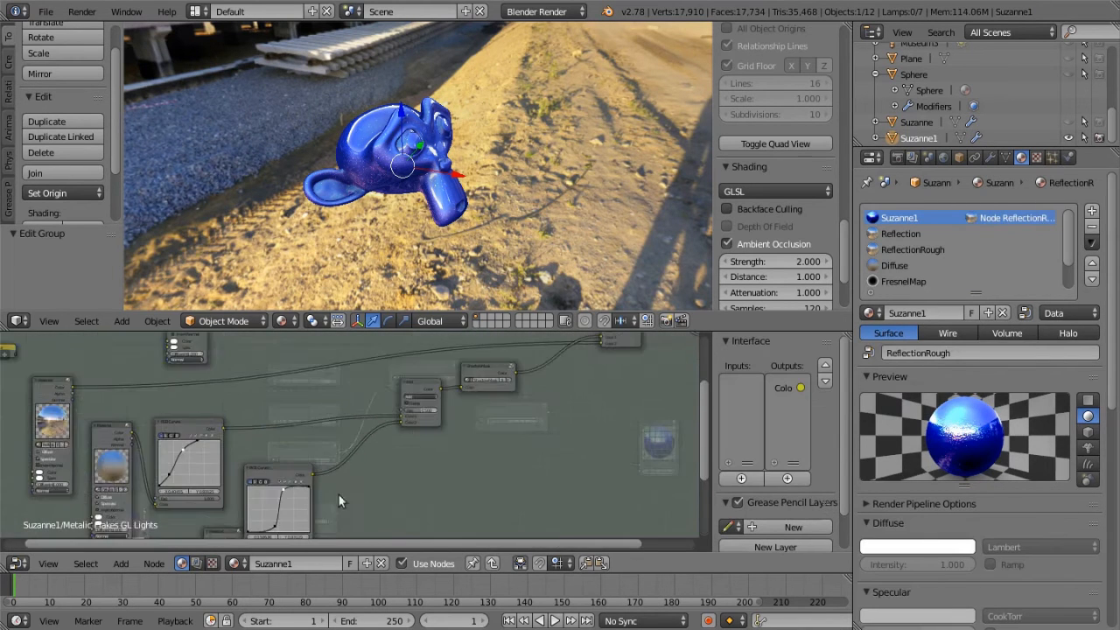
Add a Material input node to the group in free space below the existing nodes and assign FunkyPaint to it
scroll(568, 455, "down", 5)
middle_click_drag(626, 465, 534, 406)
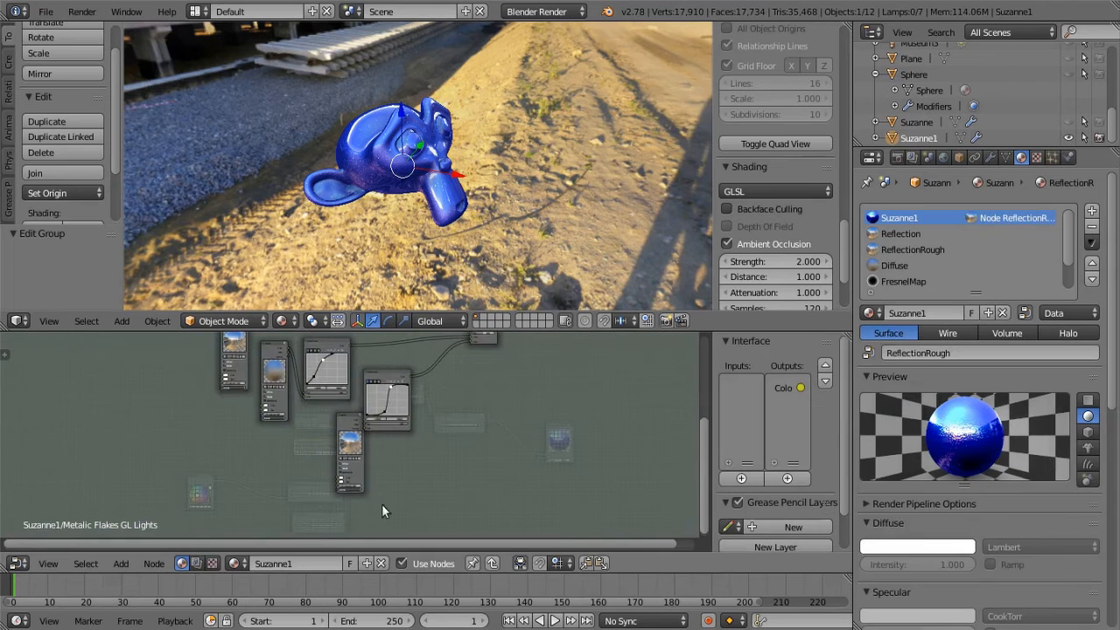
left_click(119, 563)
mouse_move(150, 497)
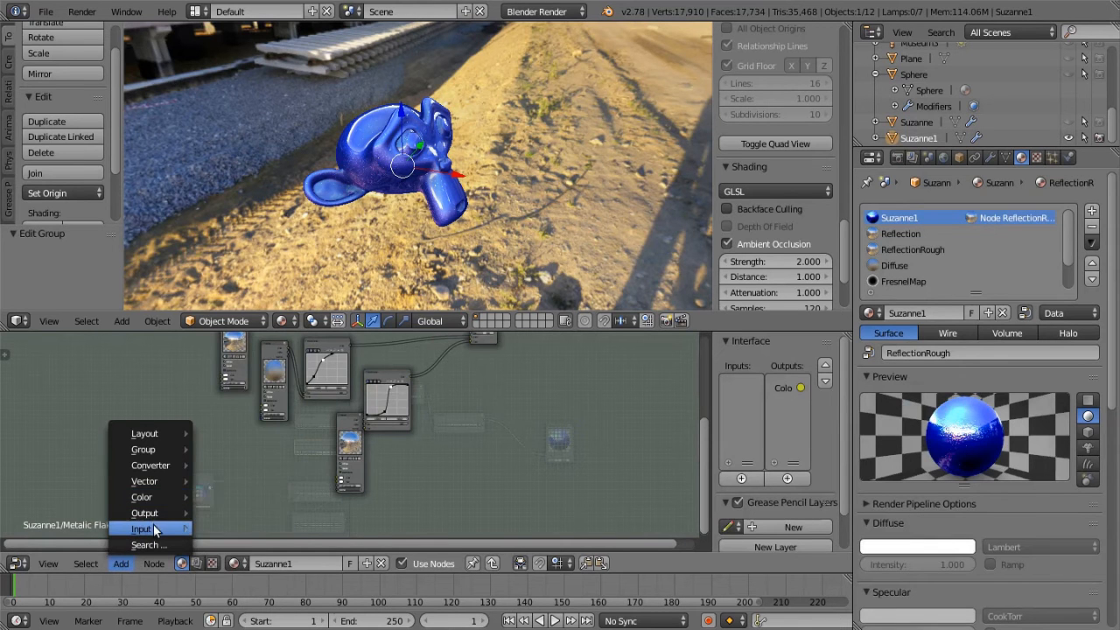
mouse_move(153, 526)
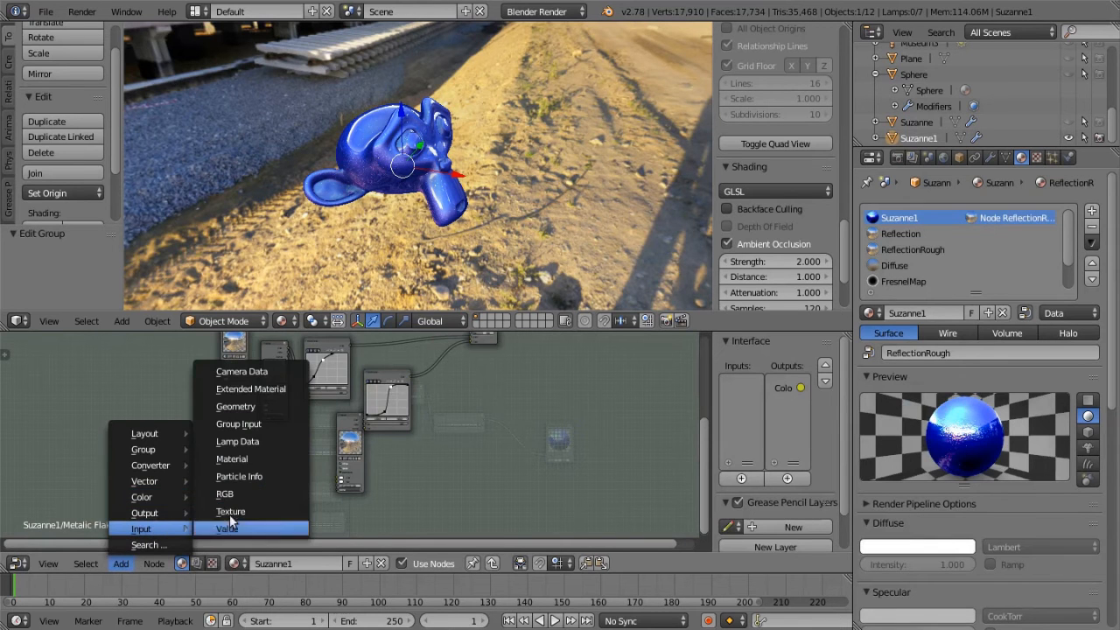
left_click(247, 464)
left_click(417, 424)
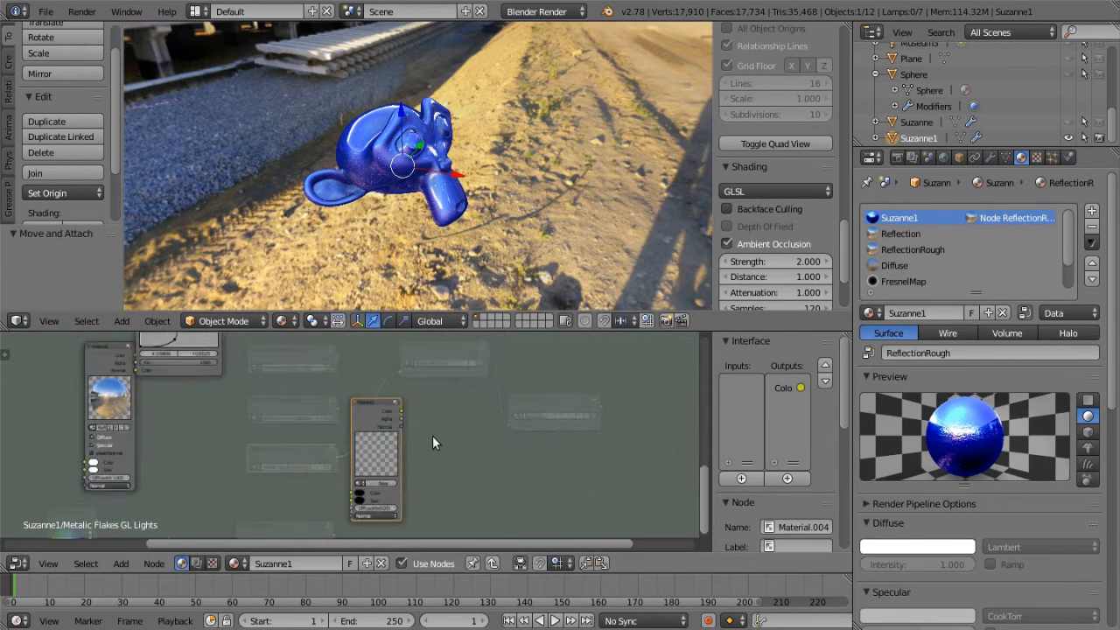
scroll(417, 423, "up", 4)
left_click(206, 464)
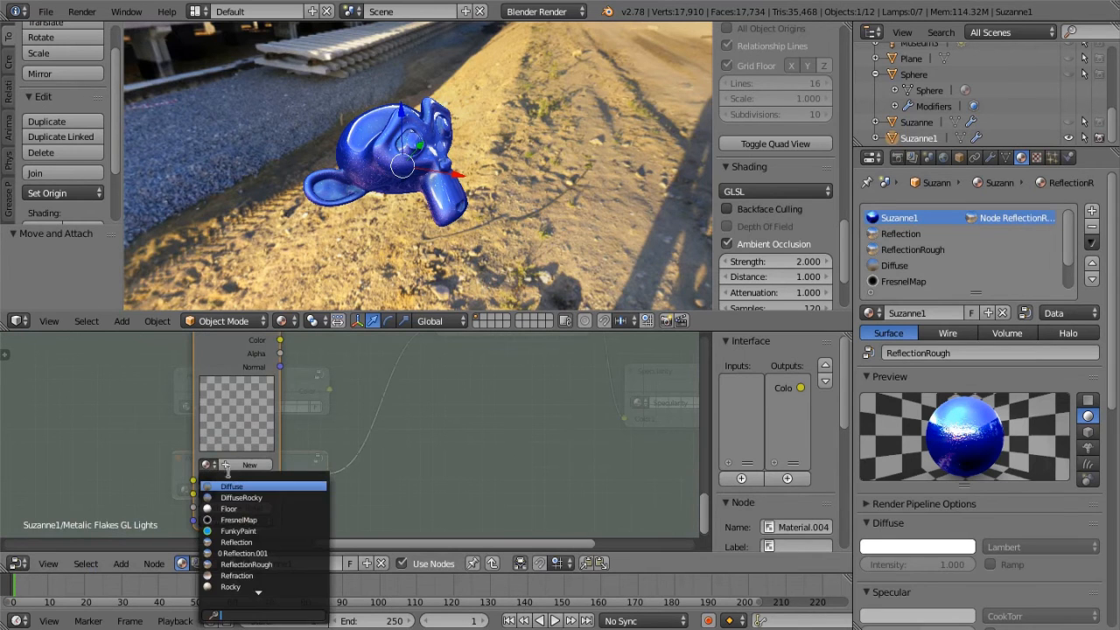
left_click(245, 531)
Rearrange the lower RGB Curves, ReflectionRough and FunkyPaint nodes to free up space between FunkyPaint and ReflectionRough
scroll(350, 450, "down", 5)
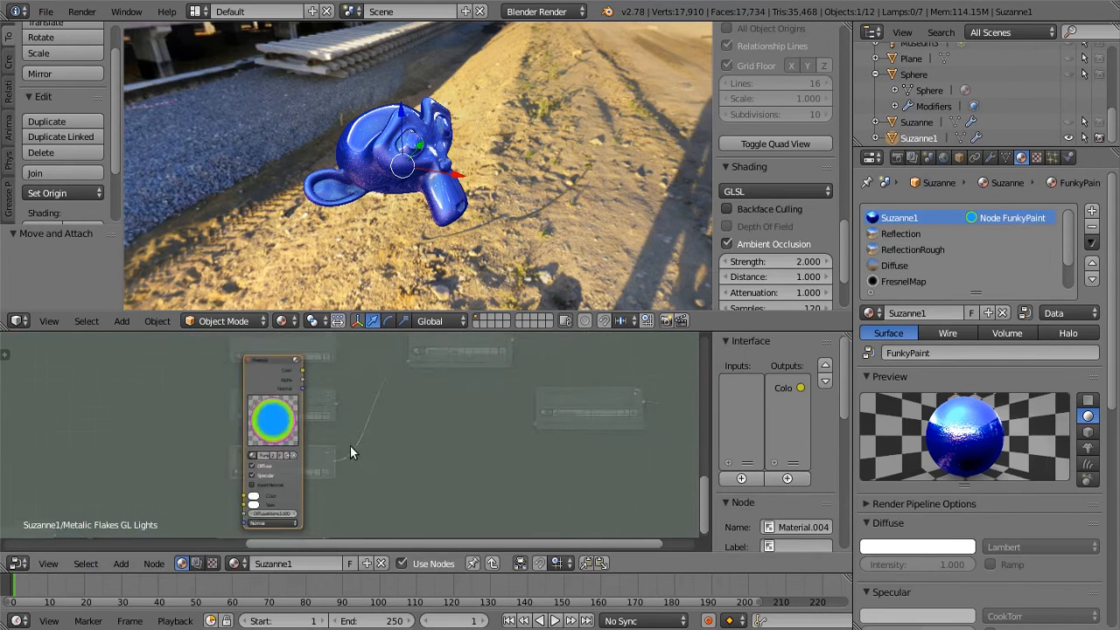
middle_click_drag(418, 469, 565, 510)
scroll(490, 488, "down", 6)
left_click_drag(408, 455, 352, 461)
scroll(396, 453, "up", 2)
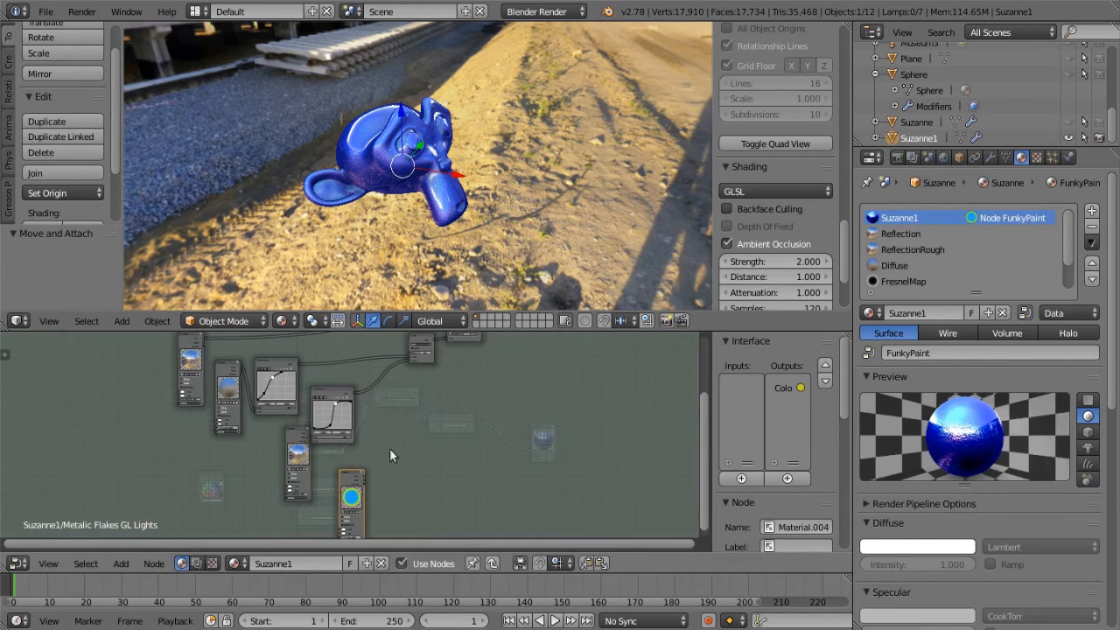
left_click_drag(338, 388, 377, 382)
middle_click_drag(423, 436, 371, 406)
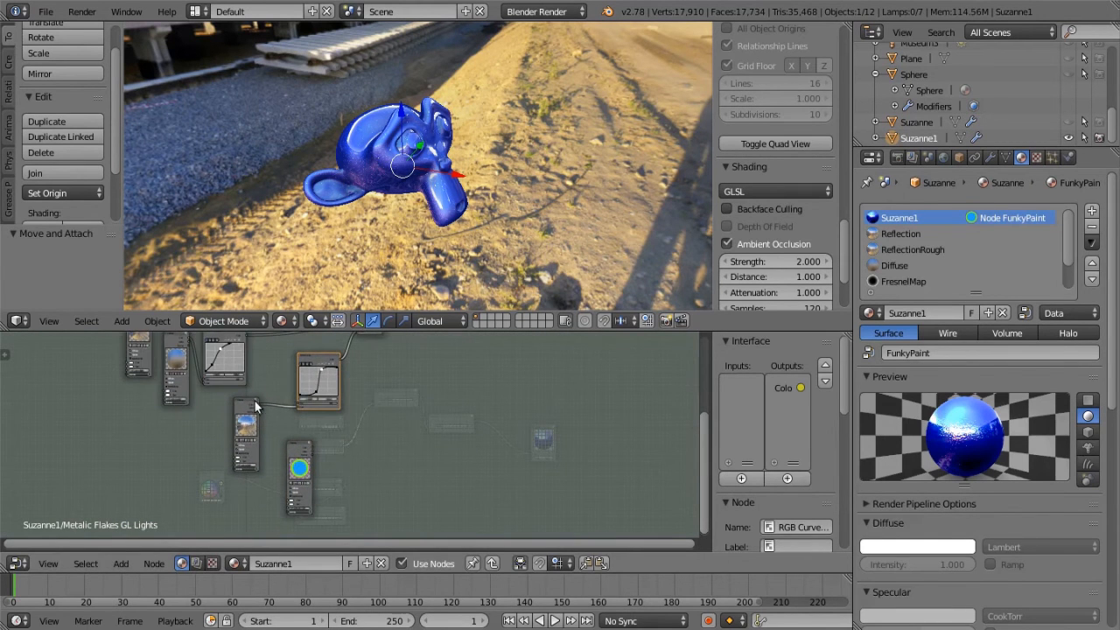
left_click_drag(249, 416, 350, 455)
left_click_drag(319, 354, 405, 380)
scroll(429, 354, "down", 2)
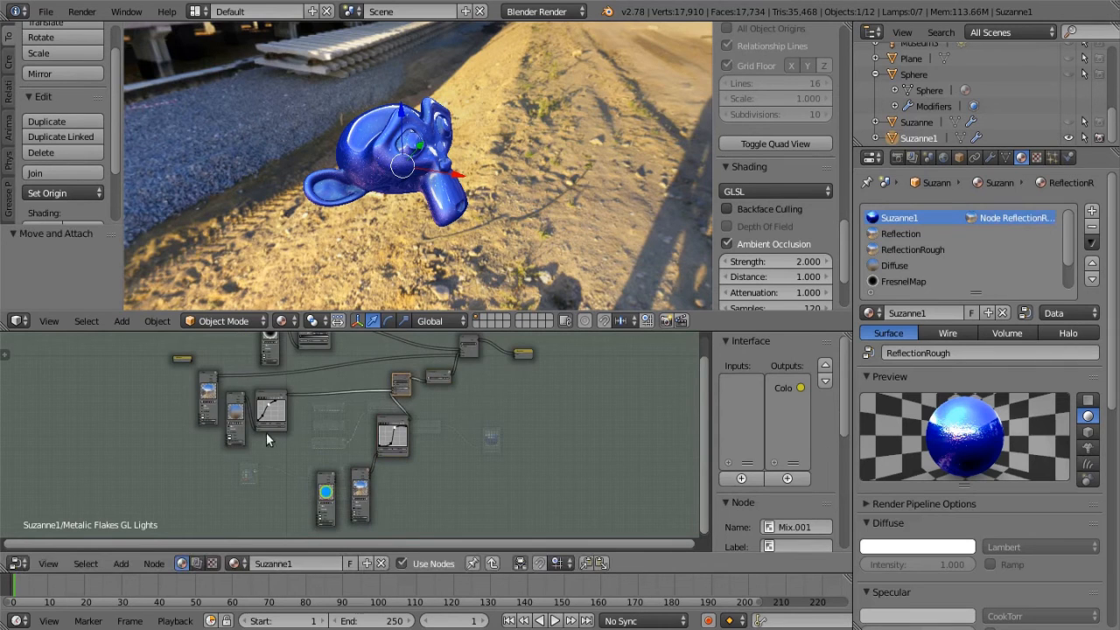
middle_click_drag(267, 437, 211, 422)
left_click_drag(270, 462, 235, 469)
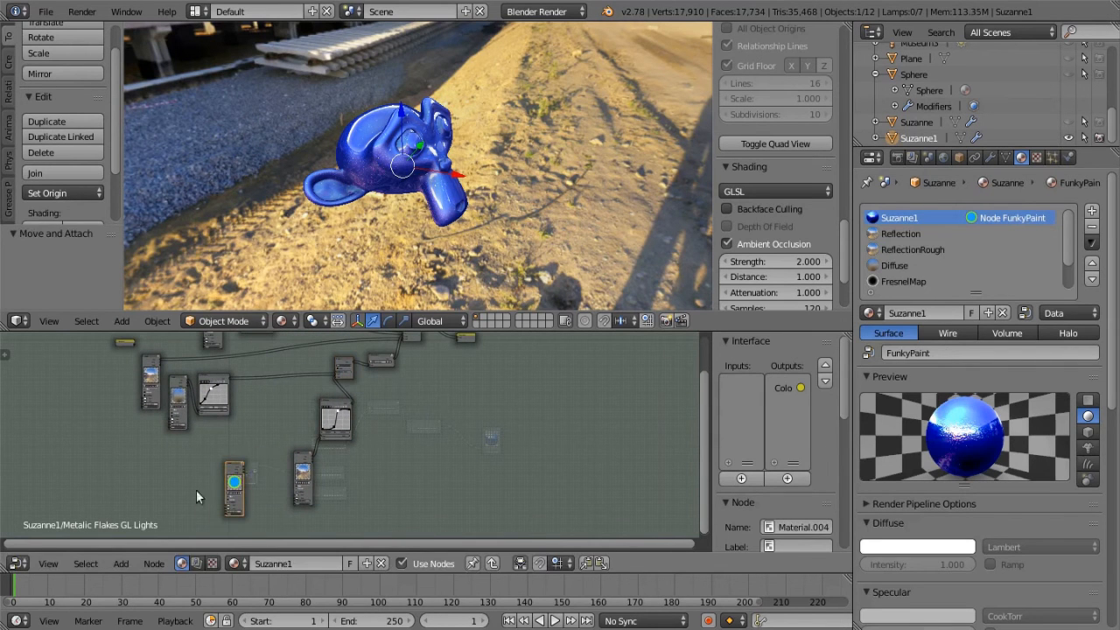
Add the DiffuseLighting group as a node near the FunkyPaint material node
left_click(123, 564)
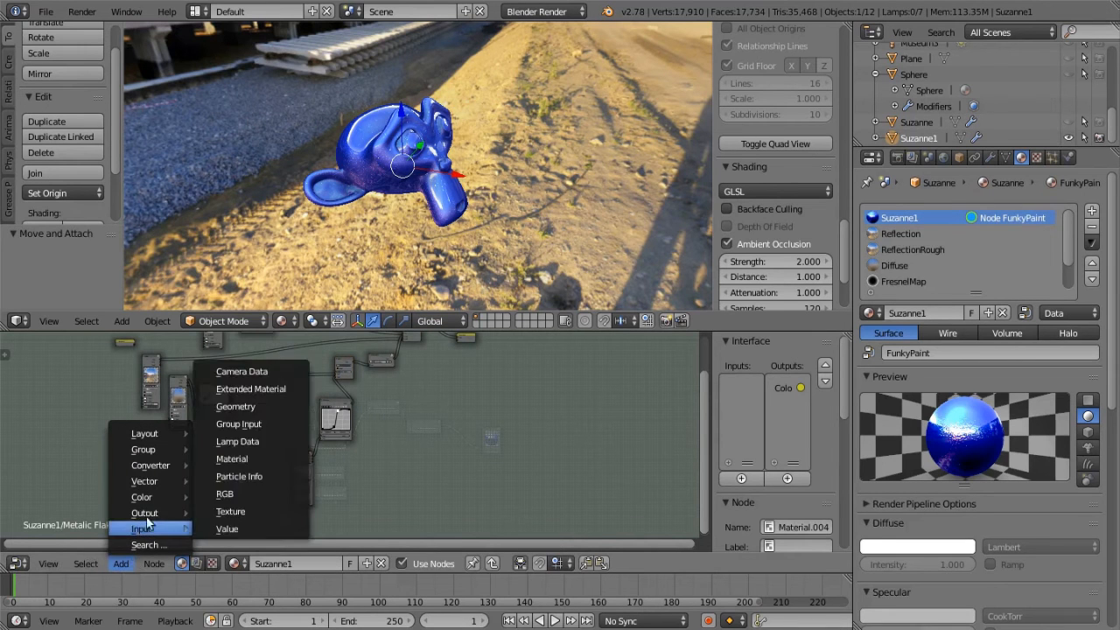
mouse_move(144, 449)
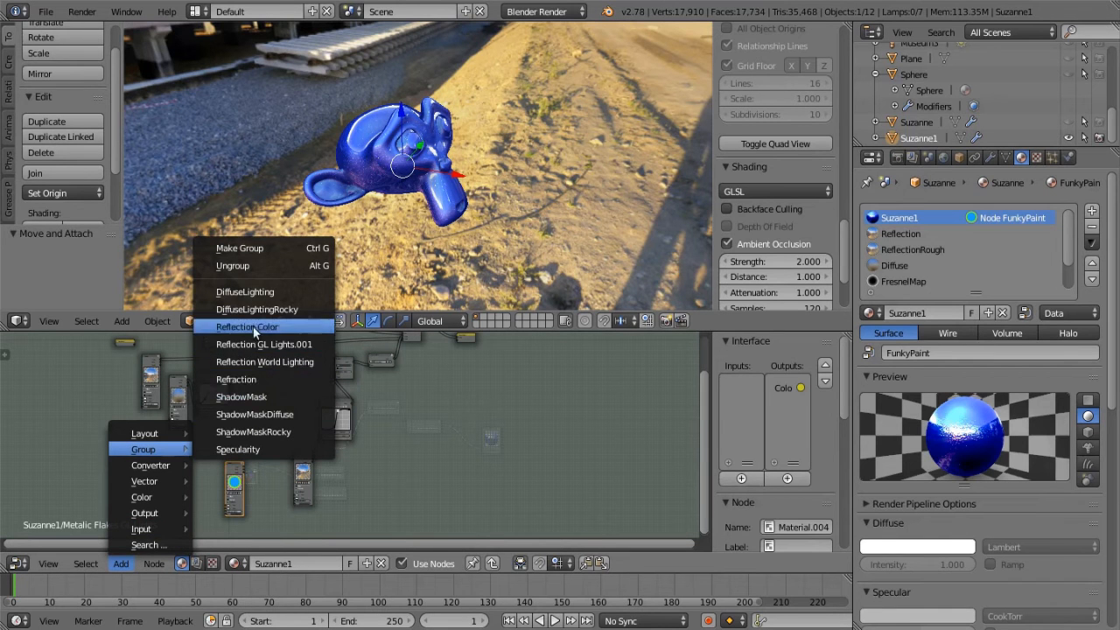
left_click(250, 293)
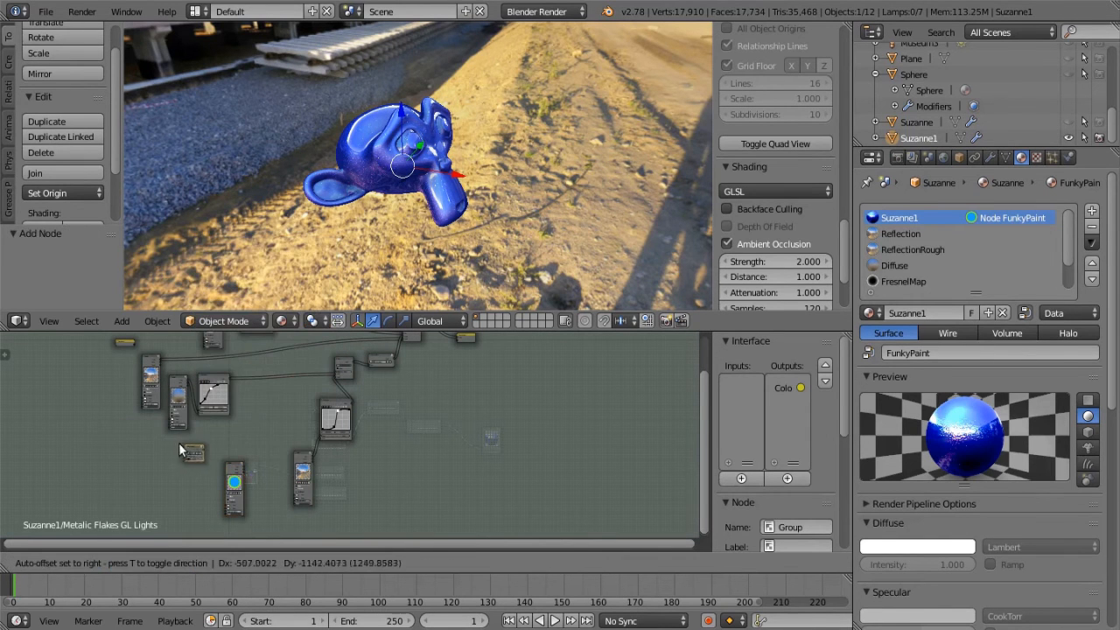
left_click(205, 465)
Move the FunkyPaint node in front of the DiffuseLighting node and link its Color output to that node's second color input
scroll(210, 479, "up", 2)
middle_click_drag(210, 479, 362, 408)
scroll(328, 441, "up", 2)
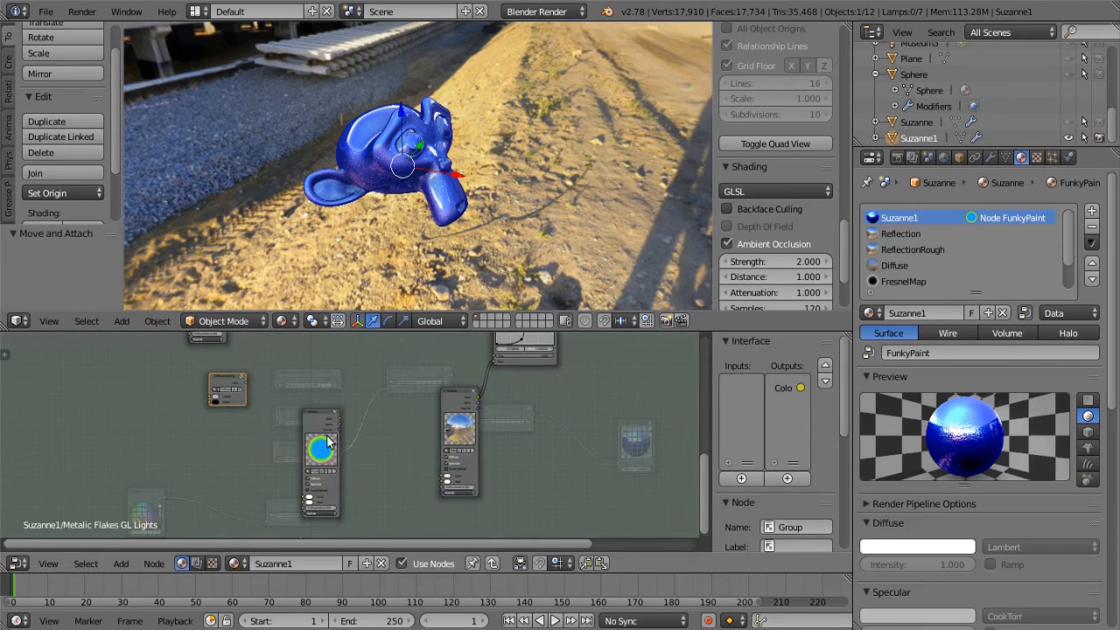
left_click_drag(323, 421, 172, 394)
scroll(105, 385, "up", 1)
middle_click_drag(229, 418, 156, 492)
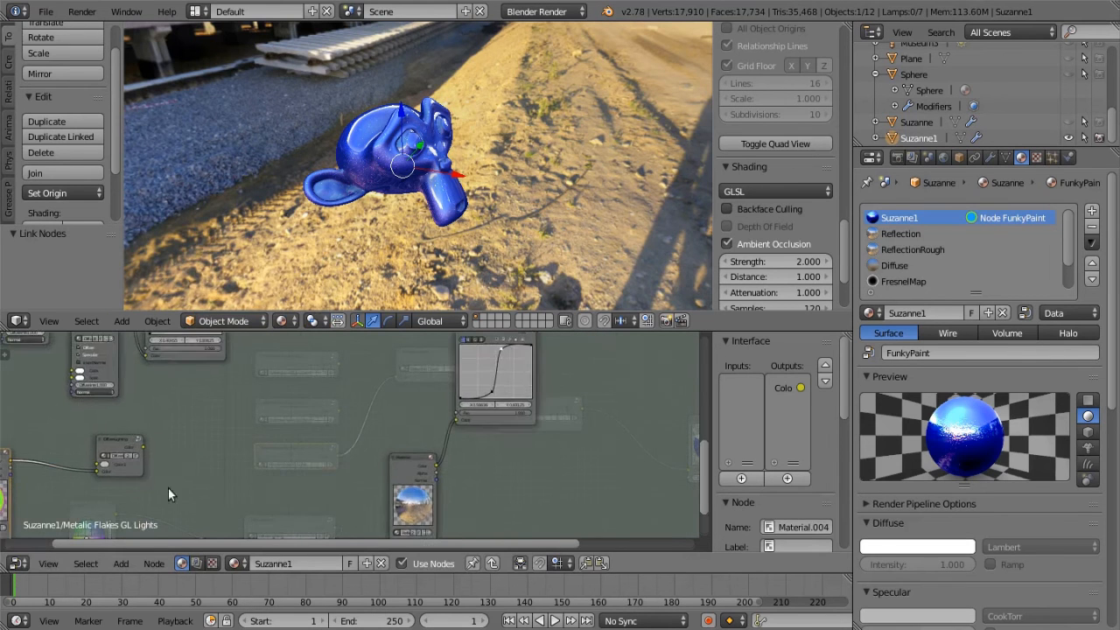
Widen the DiffuseLighting group node next to FunkyPaint
scroll(162, 490, "down", 4)
middle_click_drag(263, 432, 181, 479)
left_click_drag(108, 494, 138, 494)
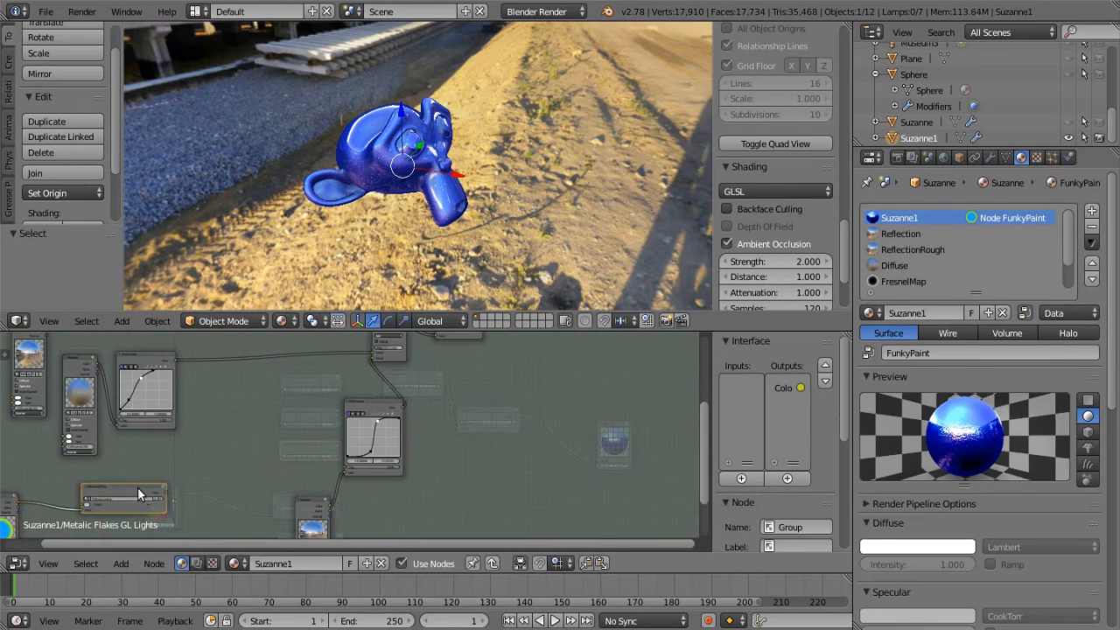
Look inside the DiffuseLighting group to review its Mix and RGB Curves nodes, and return to the parent group
key("Tab")
middle_click_drag(353, 481, 593, 427)
scroll(367, 529, "down", 1)
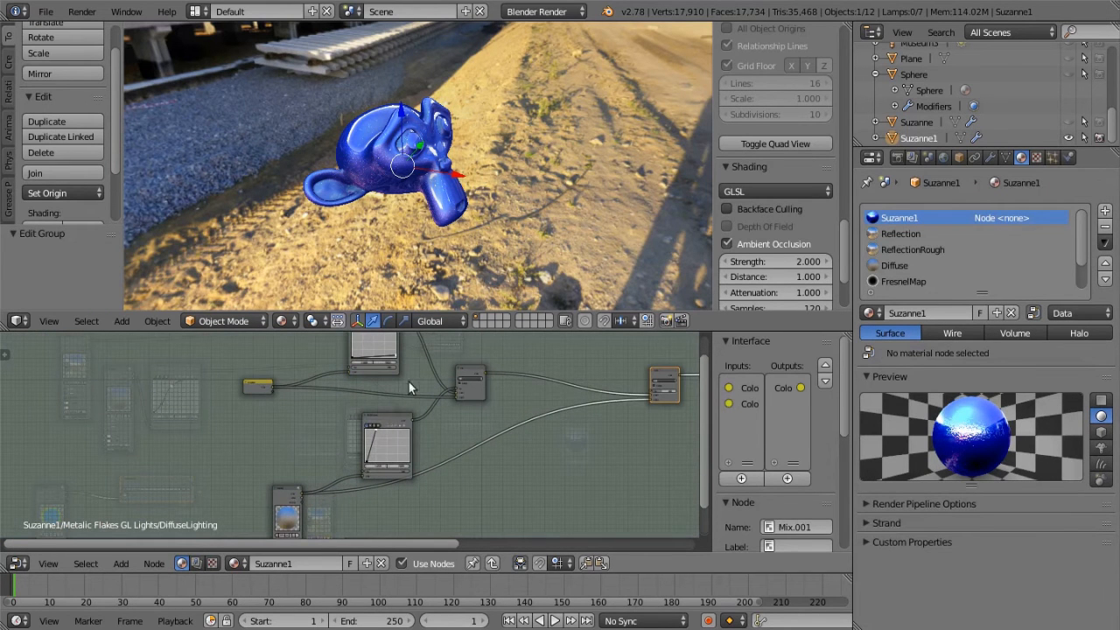
middle_click_drag(584, 492, 431, 482)
key("Tab")
Shift the upper RGB Curves node away from the material nodes and link the DiffuseLighting output to its Color input
middle_click_drag(310, 471, 240, 437)
left_click_drag(208, 360, 279, 359)
scroll(253, 439, "up", 2)
middle_click_drag(232, 453, 181, 478)
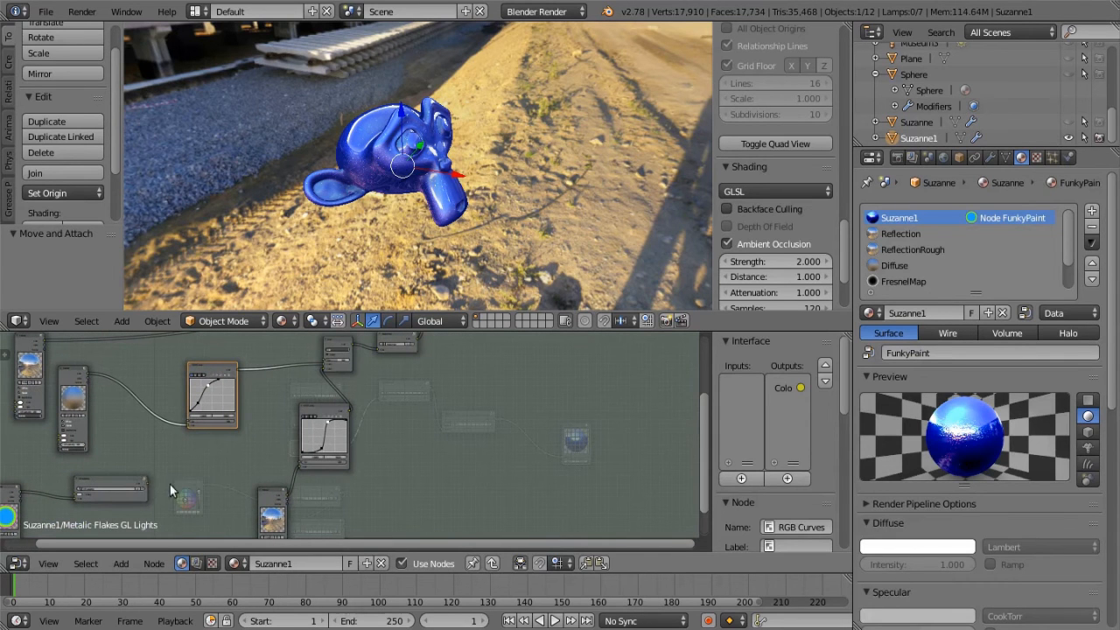
left_click_drag(148, 481, 219, 426)
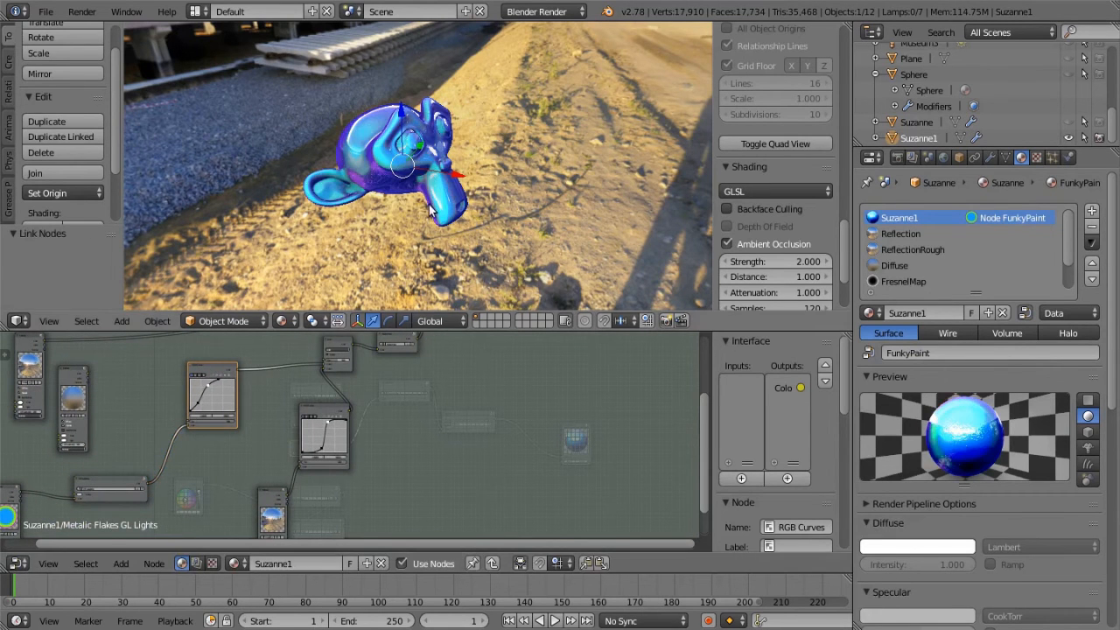
Examine the paint shading on Suzanne from several angles and up close, along with the node chain around the upper RGB Curves
scroll(426, 202, "up", 3)
middle_click_drag(426, 202, 481, 236)
scroll(473, 177, "down", 2)
middle_click_drag(221, 468, 385, 404)
scroll(310, 466, "up", 2)
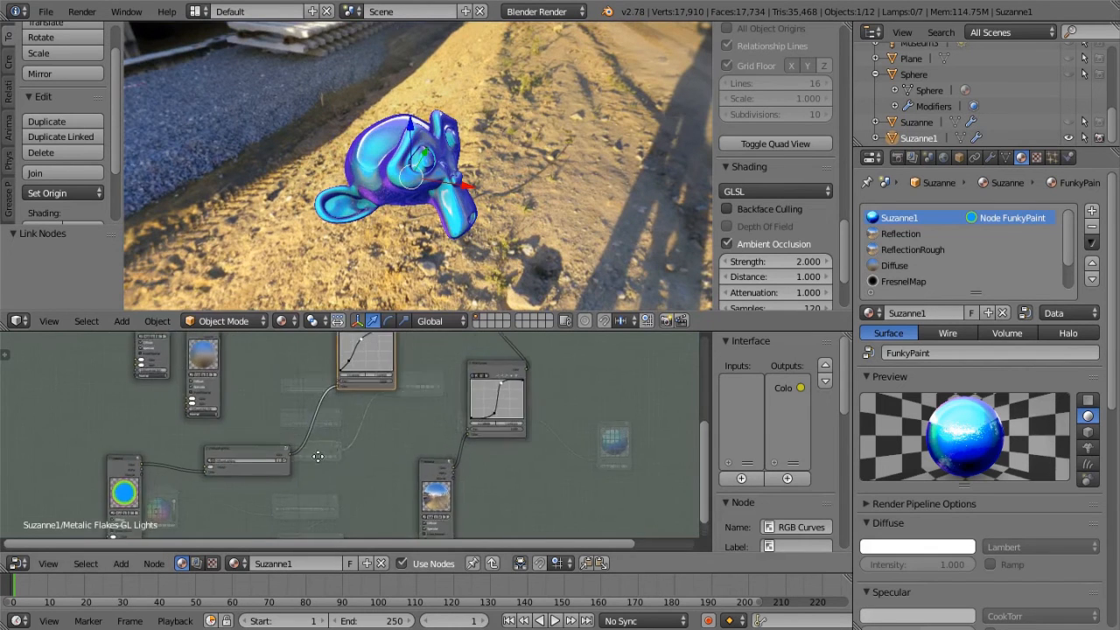
middle_click_drag(378, 523, 324, 552)
scroll(317, 397, "up", 3)
scroll(322, 407, "up", 2)
middle_click_drag(336, 437, 397, 530)
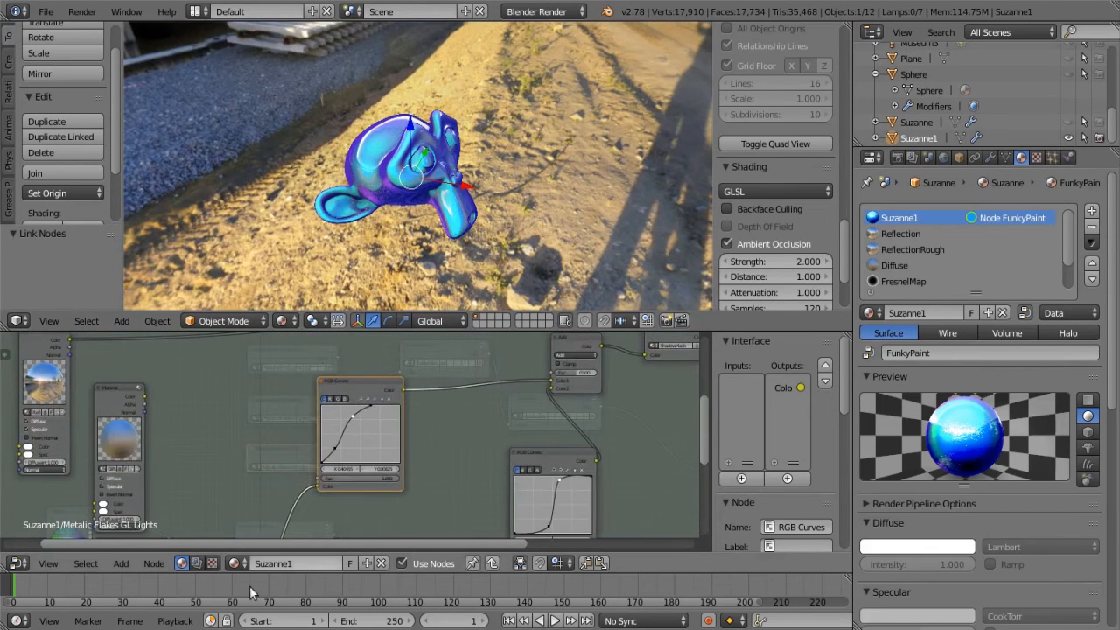
scroll(408, 200, "up", 6)
scroll(400, 198, "down", 4)
middle_click_drag(402, 202, 428, 245)
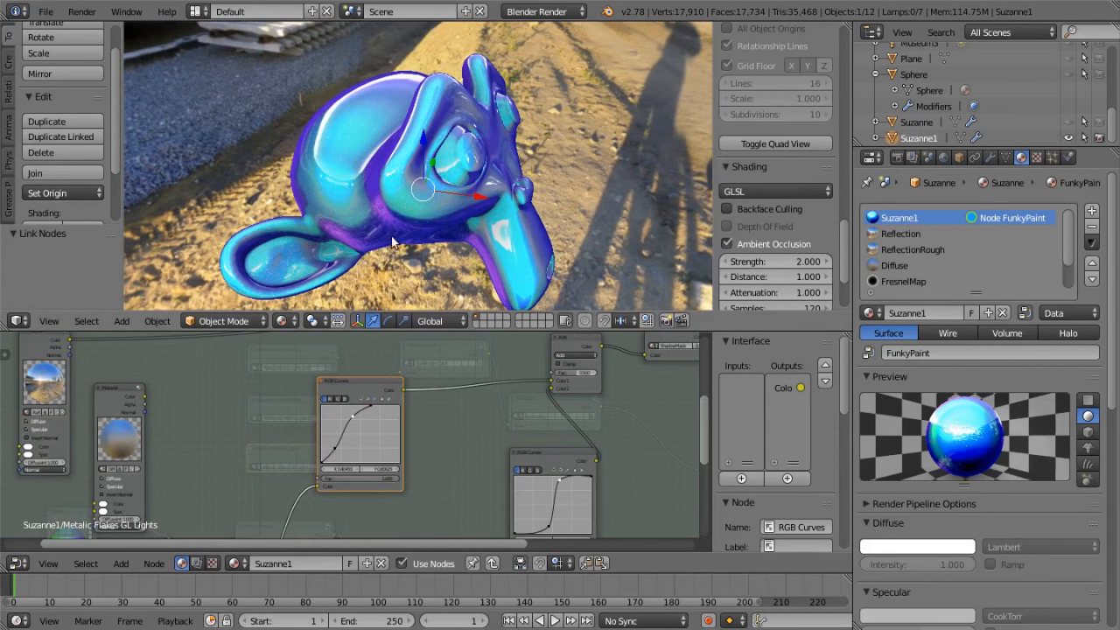
middle_click_drag(378, 244, 376, 194)
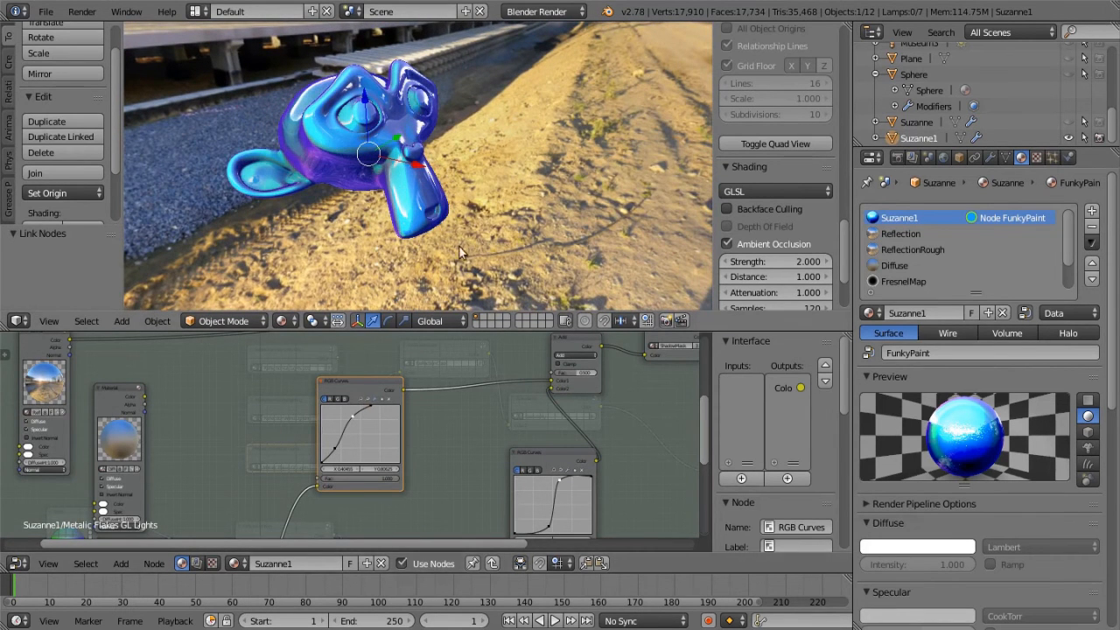
Inspect the connection from FunkyPaint through the DiffuseLighting node to the RGB Curves node
scroll(407, 450, "down", 2)
middle_click_drag(412, 449, 544, 371)
scroll(299, 494, "up", 1)
middle_click_drag(299, 495, 327, 471)
scroll(327, 470, "up", 4)
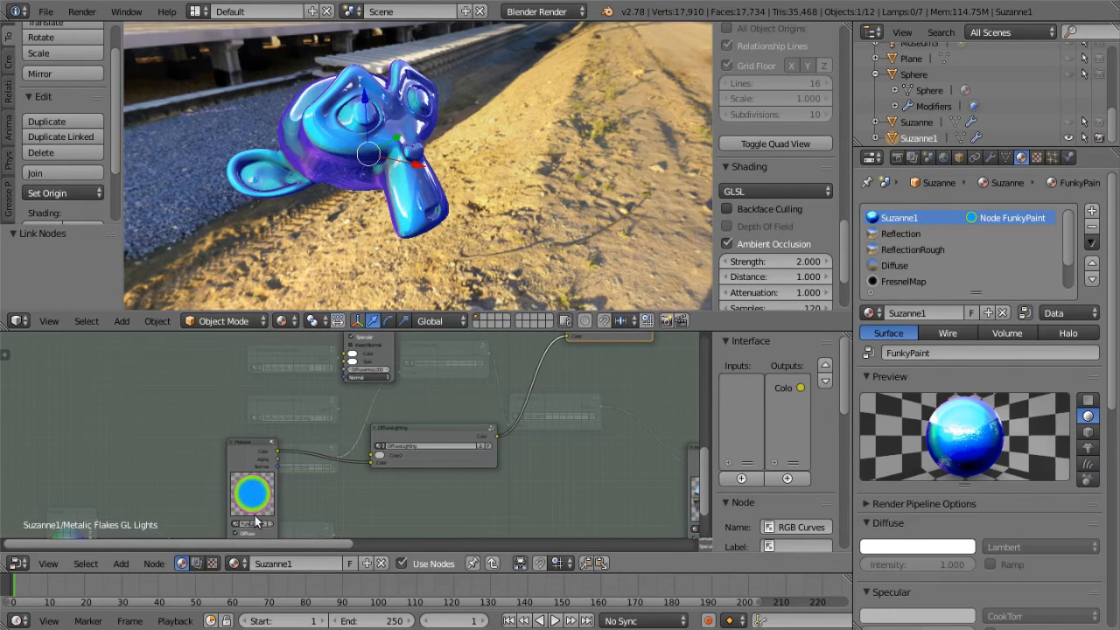
Reshape the upper RGB Curves node's curve into a gentler S-shape with a lowered highlight point and no extra middle point
scroll(467, 476, "down", 1)
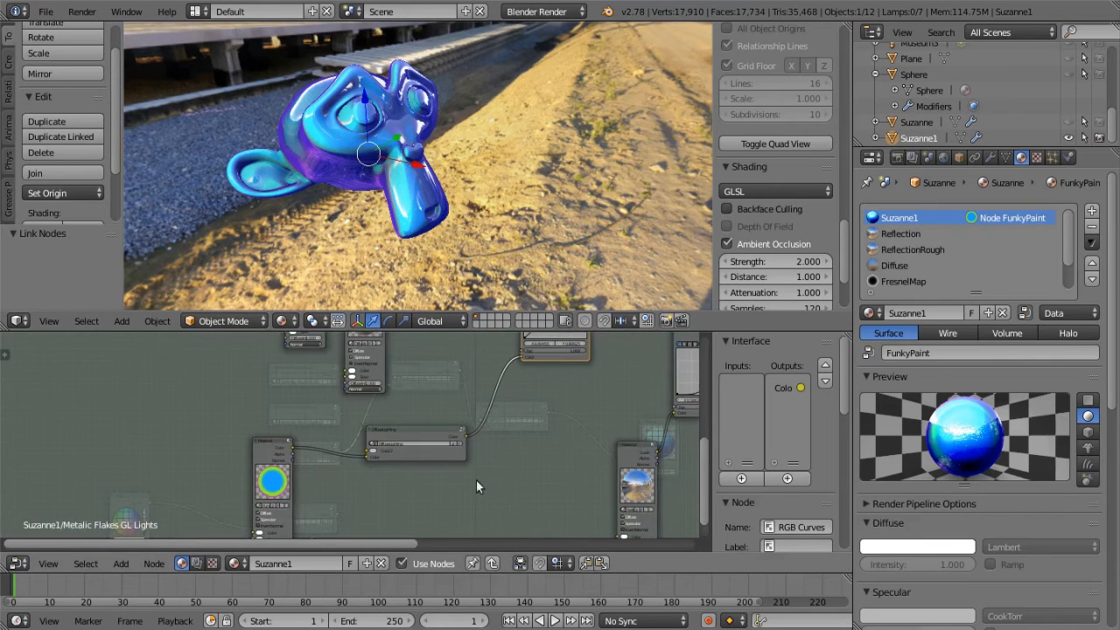
middle_click_drag(478, 438, 263, 601)
scroll(423, 464, "up", 3)
scroll(422, 464, "up", 1)
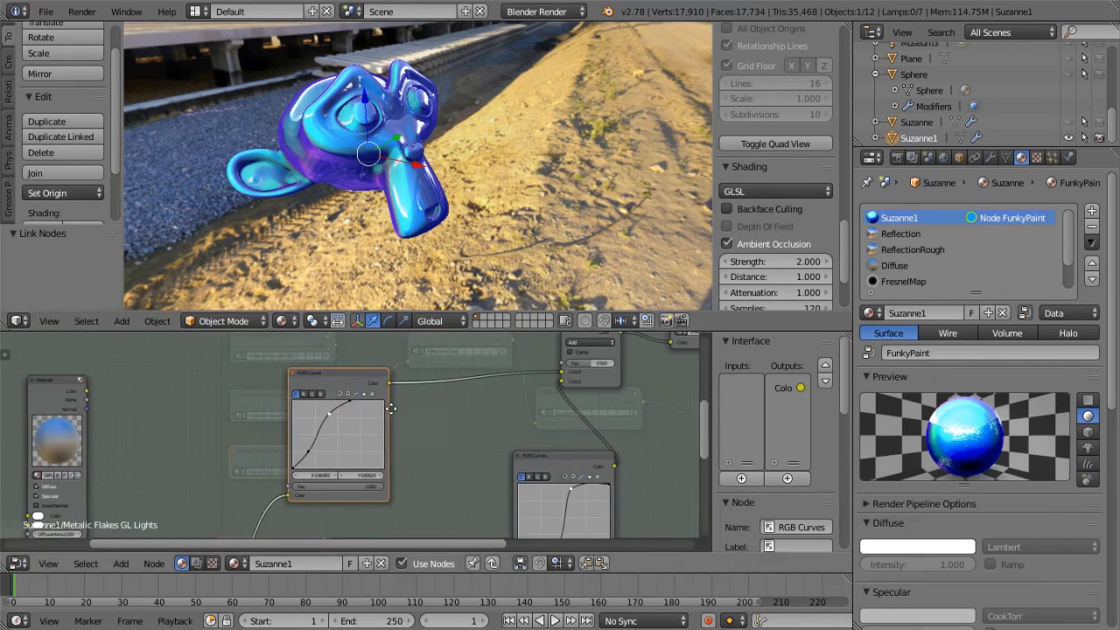
middle_click_drag(394, 402, 360, 398)
mouse_move(318, 398)
left_mouse_down()
mouse_move(351, 396)
mouse_move(296, 409)
mouse_move(320, 416)
left_mouse_up()
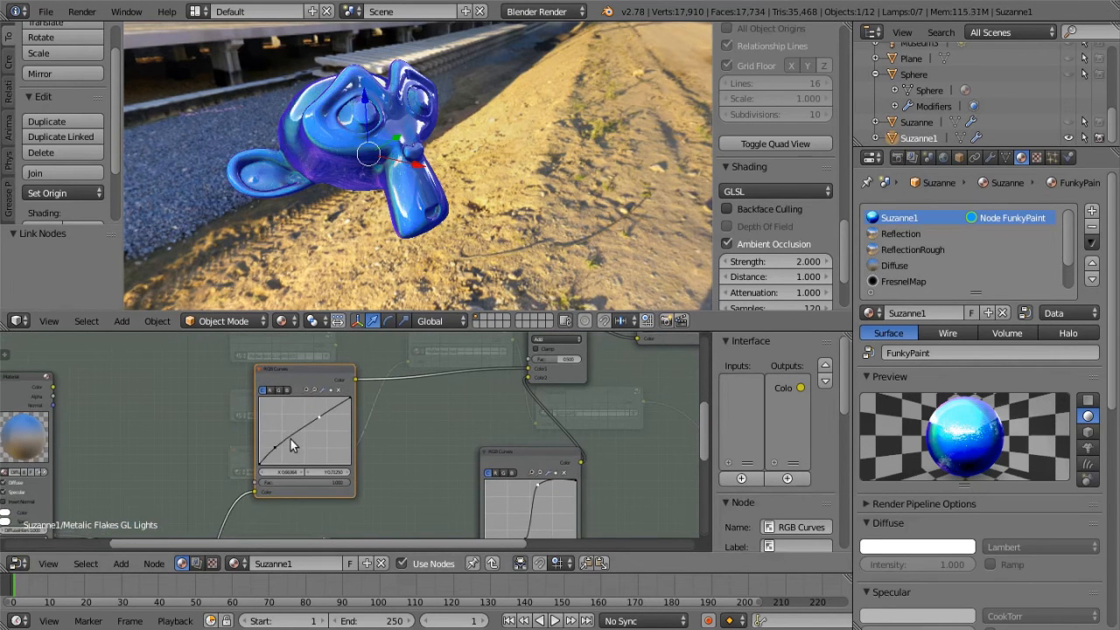
left_click(293, 433)
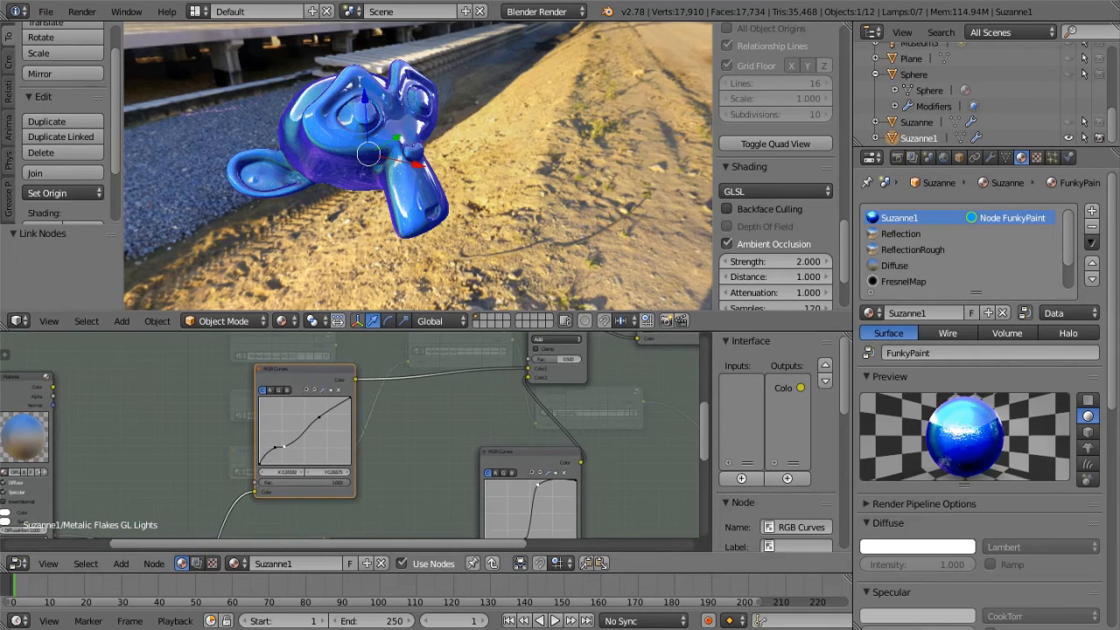
left_click(339, 390)
left_click_drag(275, 447, 315, 413)
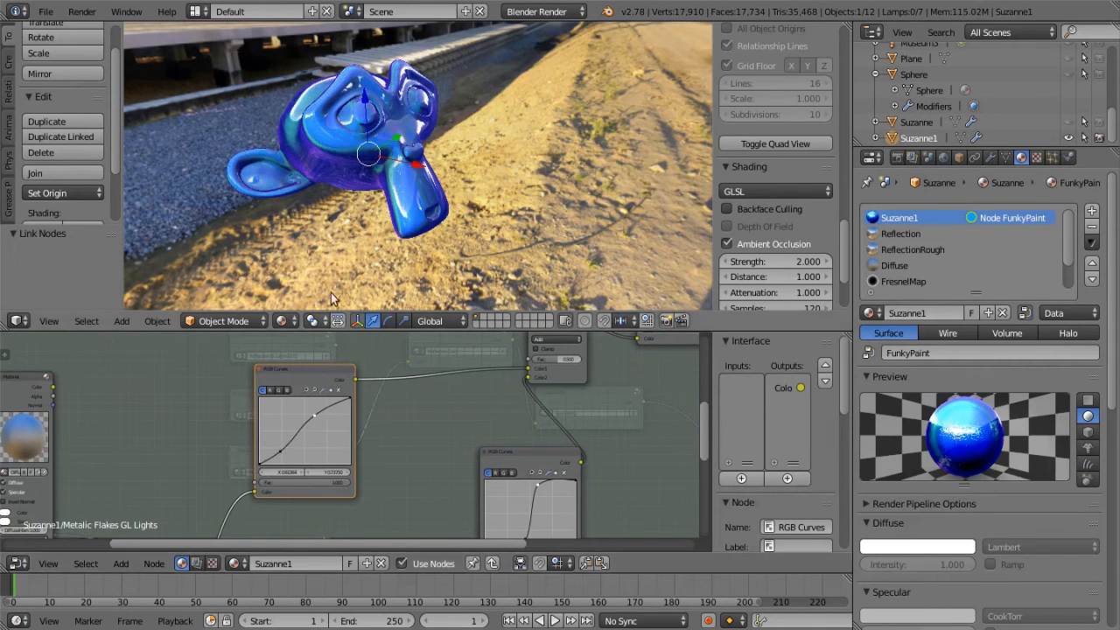
Examine the blue paint shading on Suzanne from several angles, both close up and from a distance
middle_click_drag(314, 257, 359, 241)
scroll(360, 239, "up", 2)
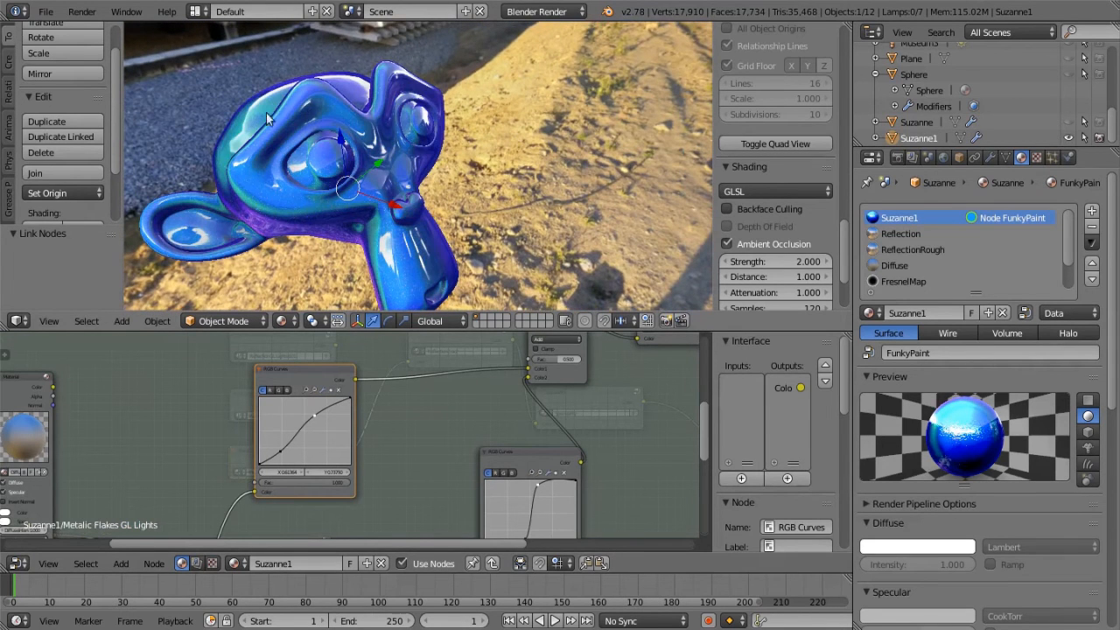
middle_click_drag(268, 177, 356, 205)
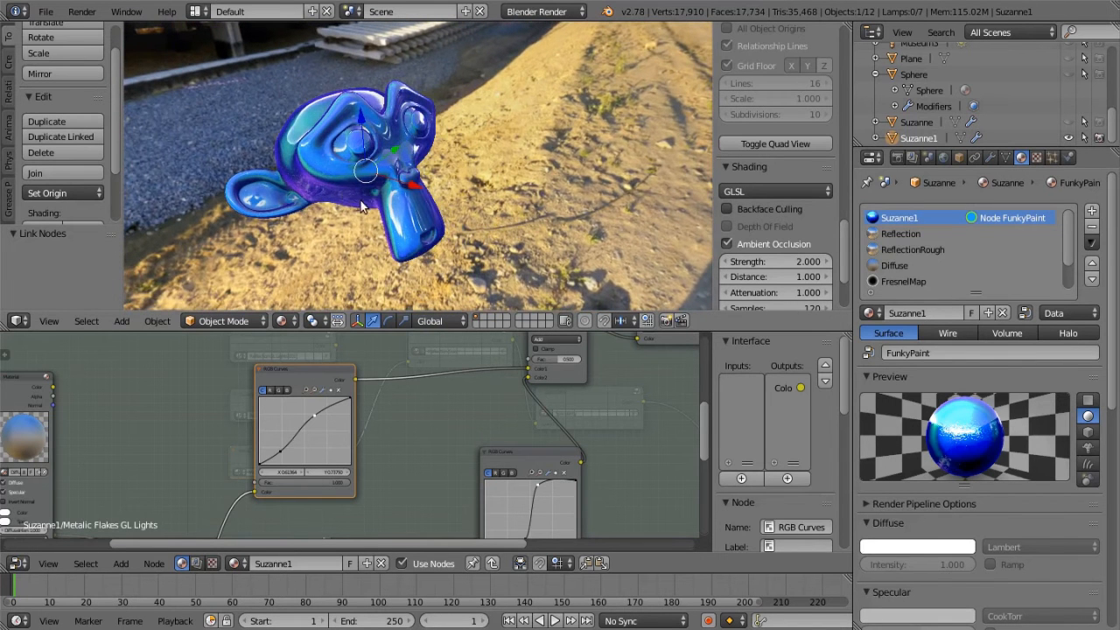
scroll(317, 185, "up", 2)
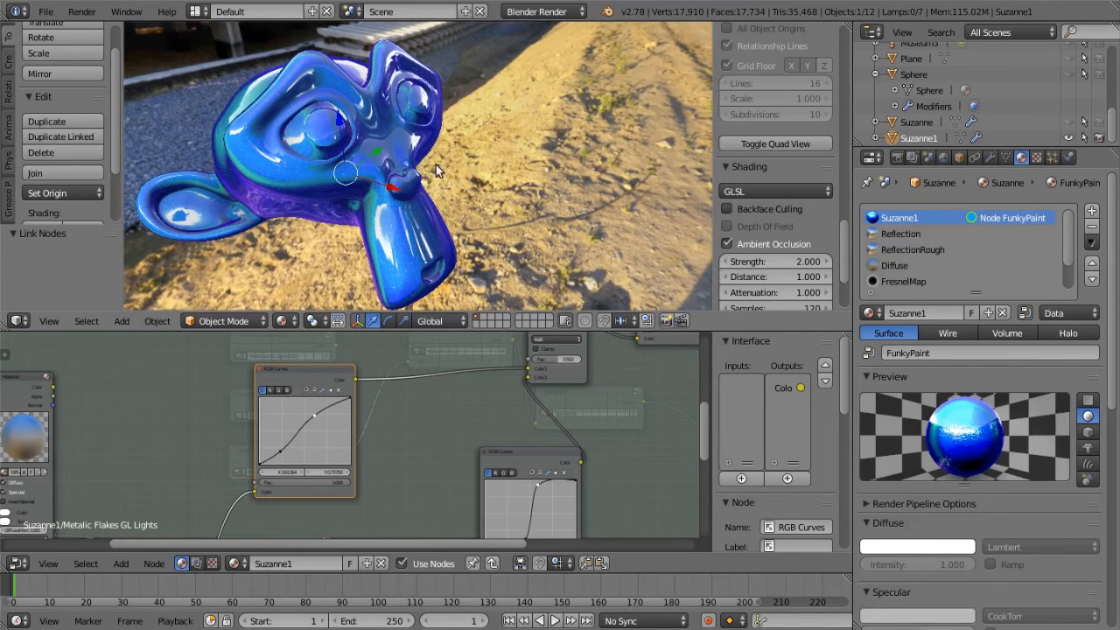
scroll(434, 164, "down", 2)
key("Tab")
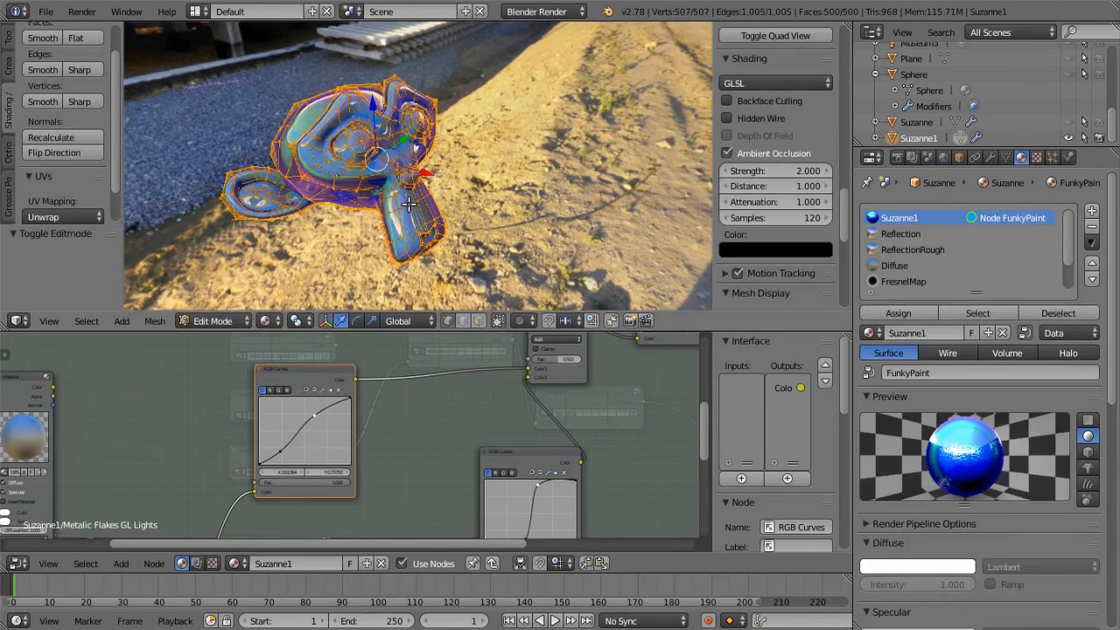
key("Tab")
scroll(409, 204, "down", 3)
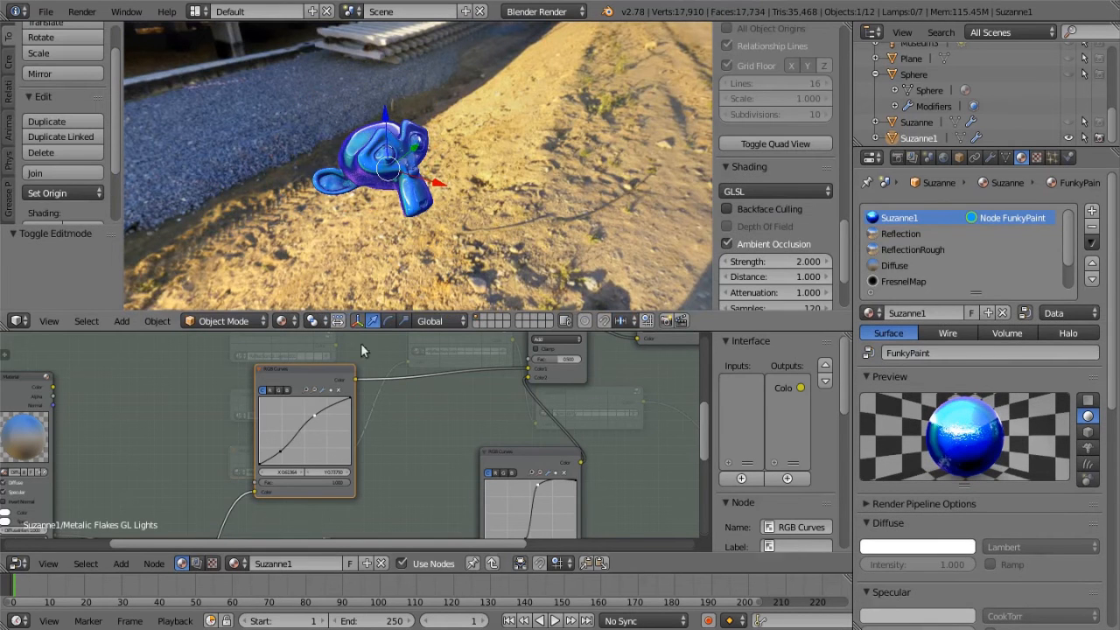
scroll(486, 415, "down", 3)
scroll(461, 267, "up", 3)
scroll(461, 262, "up", 7)
scroll(421, 246, "down", 6)
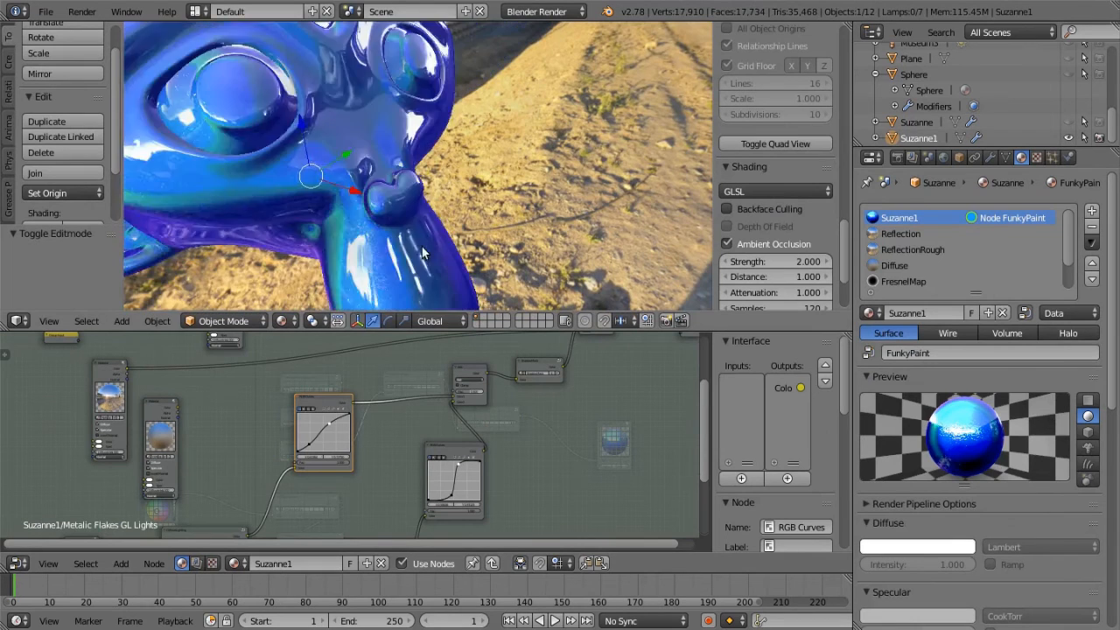
middle_click_drag(390, 214, 446, 142)
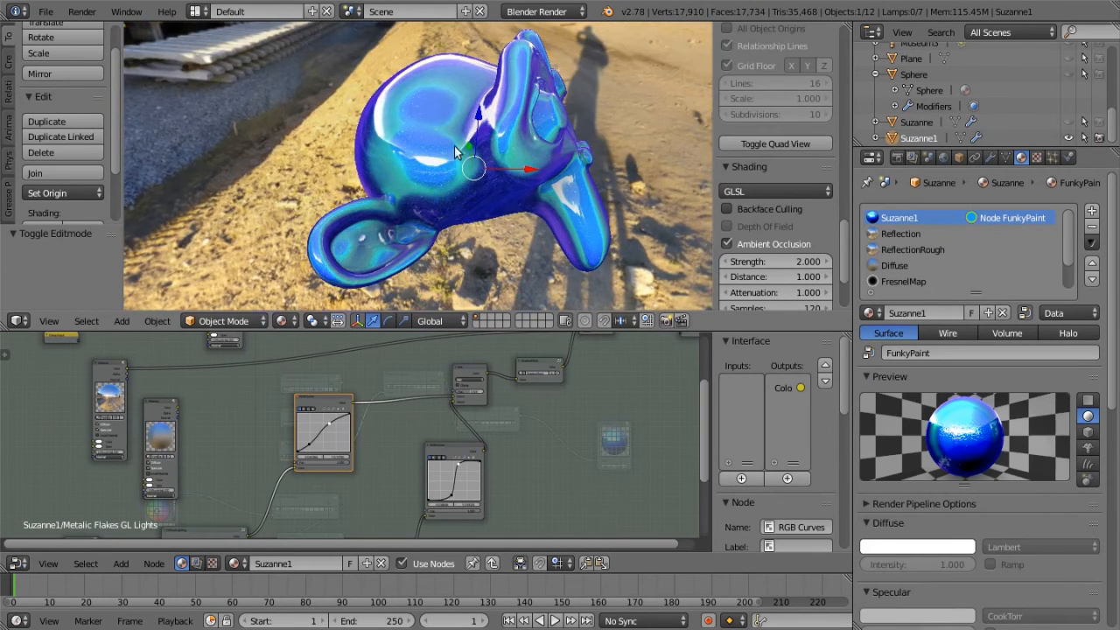
middle_click_drag(498, 206, 378, 197)
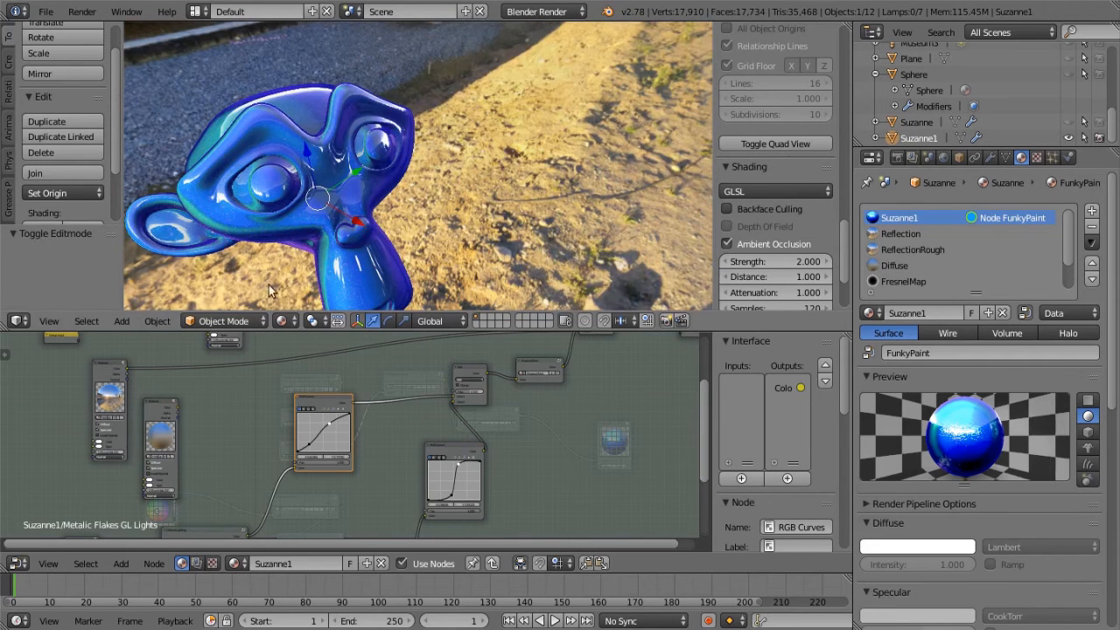
scroll(331, 242, "down", 3)
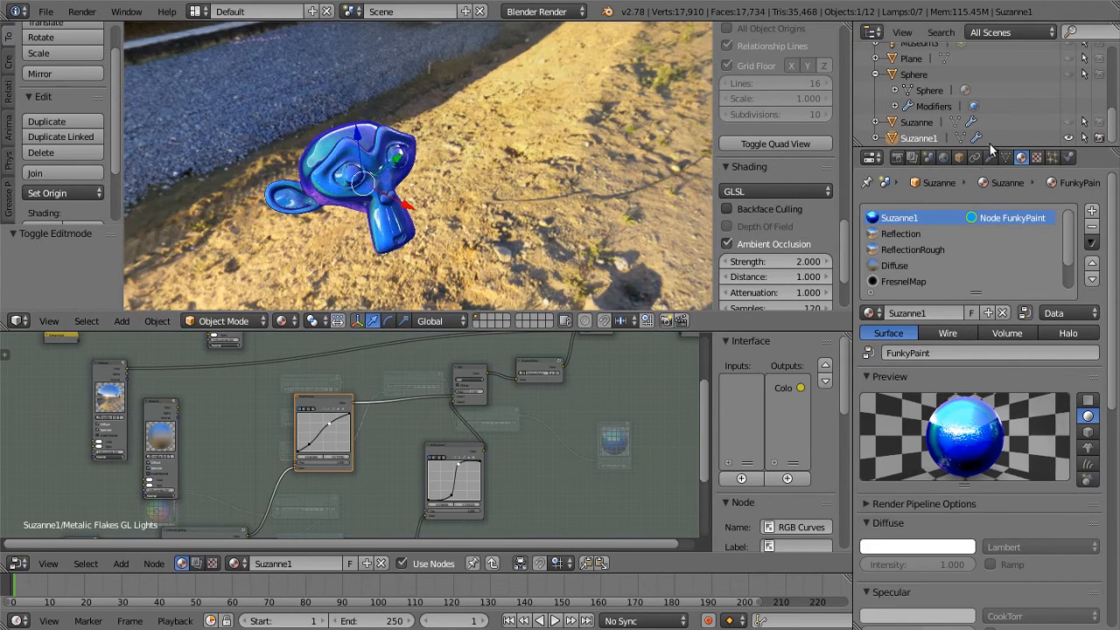
Enlarge the outliner, then hide Suzanne1 and show Suzanne in both viewport and render visibility
left_click_drag(929, 150, 929, 289)
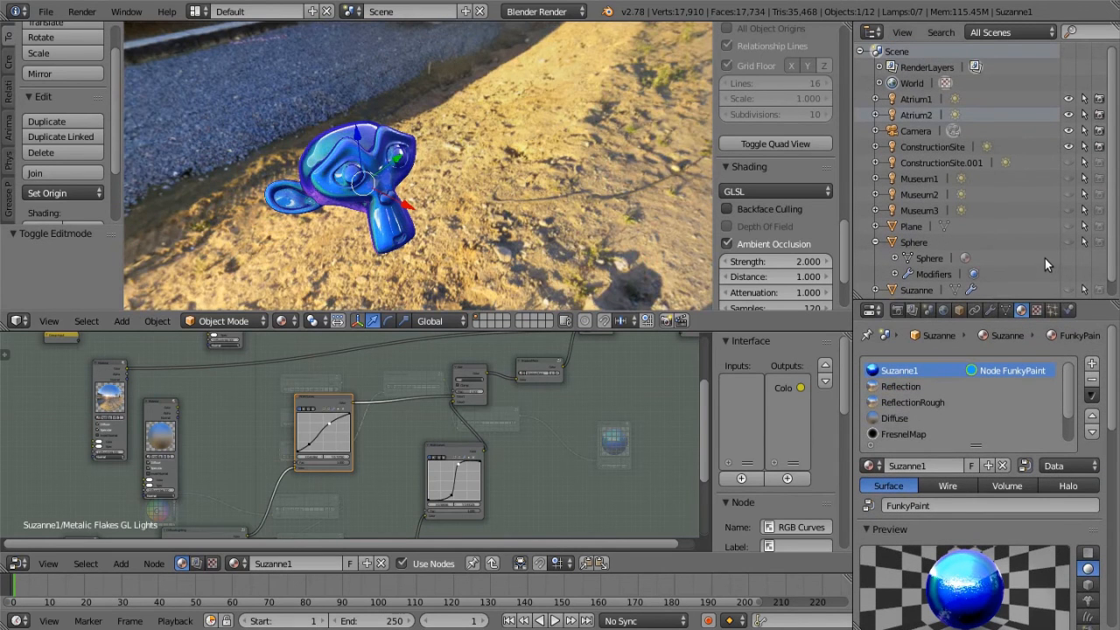
scroll(1046, 261, "down", 1)
left_click(1099, 276)
left_click(1099, 290)
left_click(1068, 290)
scroll(599, 188, "up", 2)
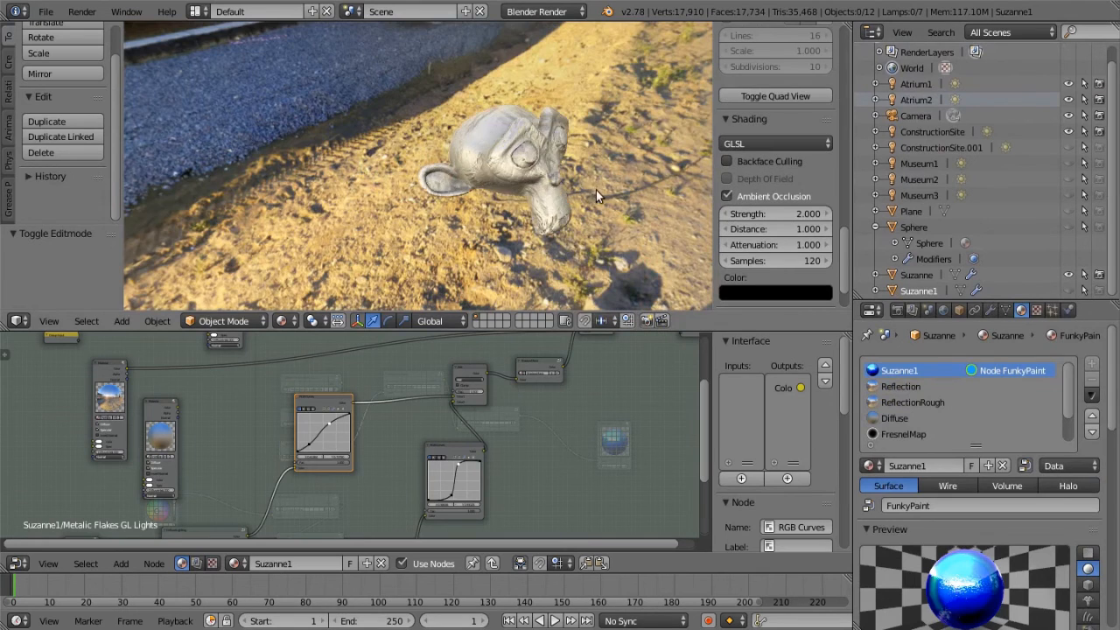
Exit the Metalic Flakes GL Lights group and select the rocky Suzanne in the viewport
middle_click_drag(598, 186, 538, 407)
scroll(538, 427, "down", 2)
key("Tab")
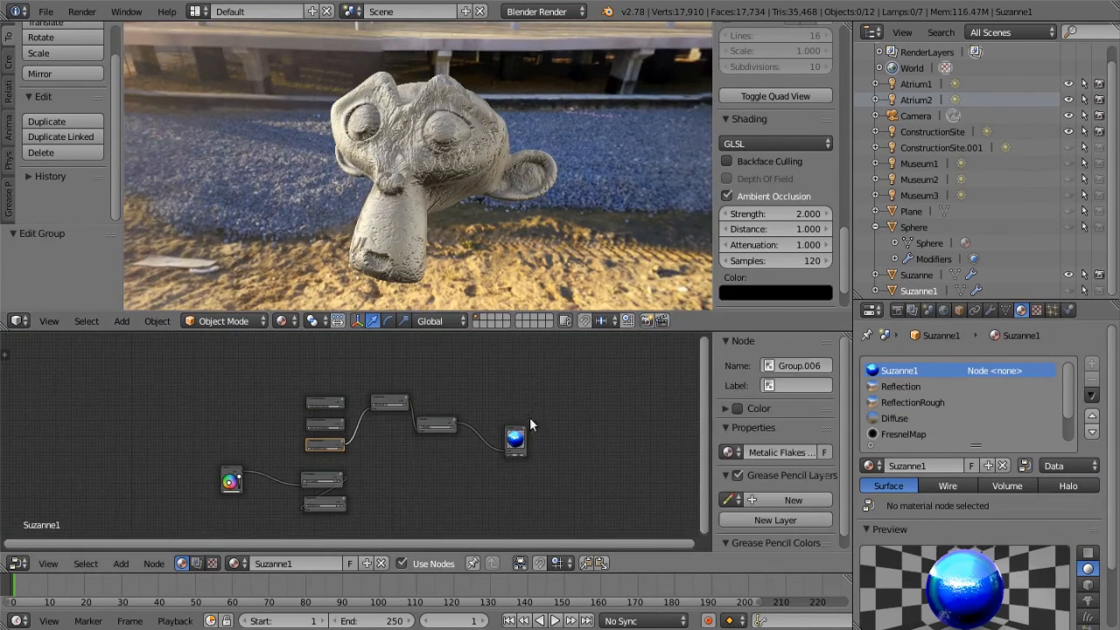
right_click(404, 141)
Move the DiffuseLighting group node in the Rocky material away from the node that follows it
middle_click_drag(401, 451, 482, 412)
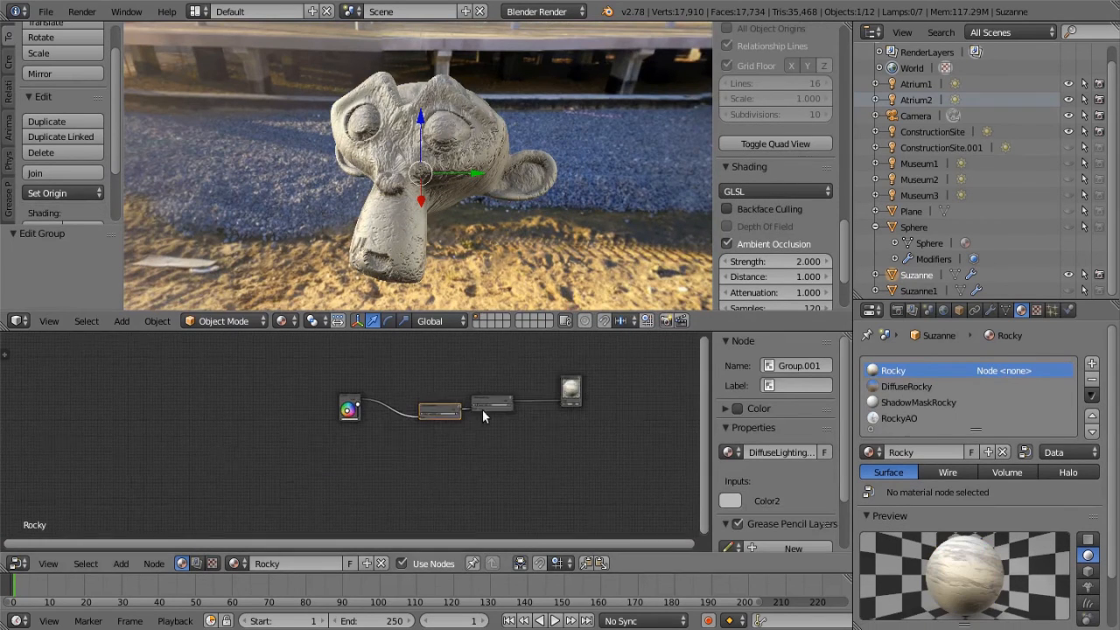
scroll(479, 415, "up", 3)
left_click_drag(463, 399, 432, 385)
Examine the rocky surface shading on Suzanne from the front, above and the side
middle_click_drag(396, 150, 541, 204)
middle_click_drag(512, 108, 455, 246)
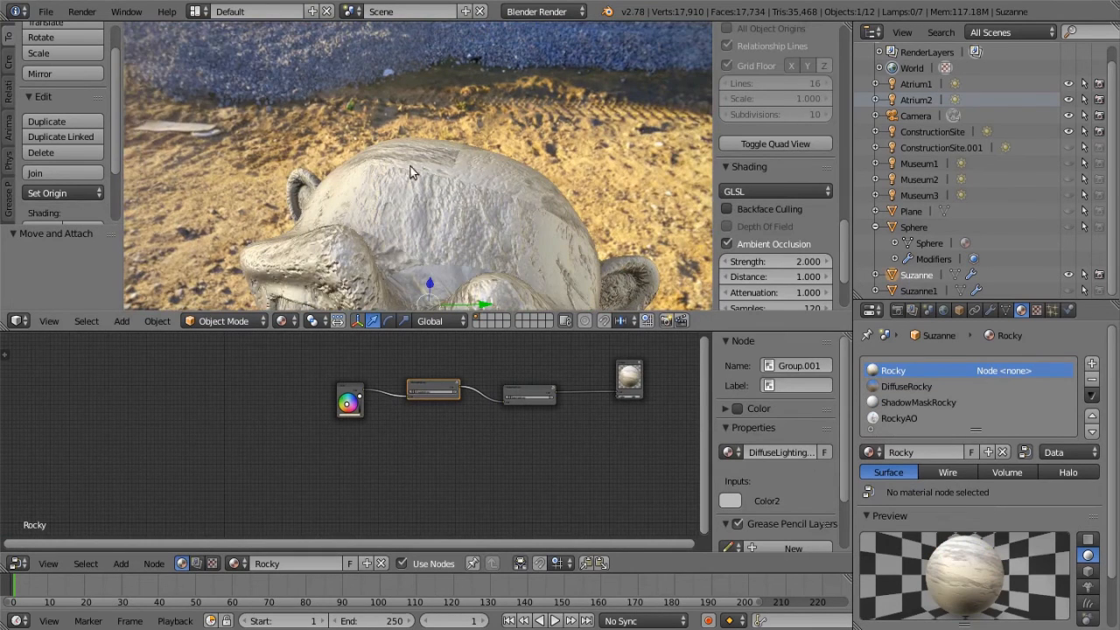
middle_click_drag(509, 180, 451, 165)
scroll(529, 189, "down", 4)
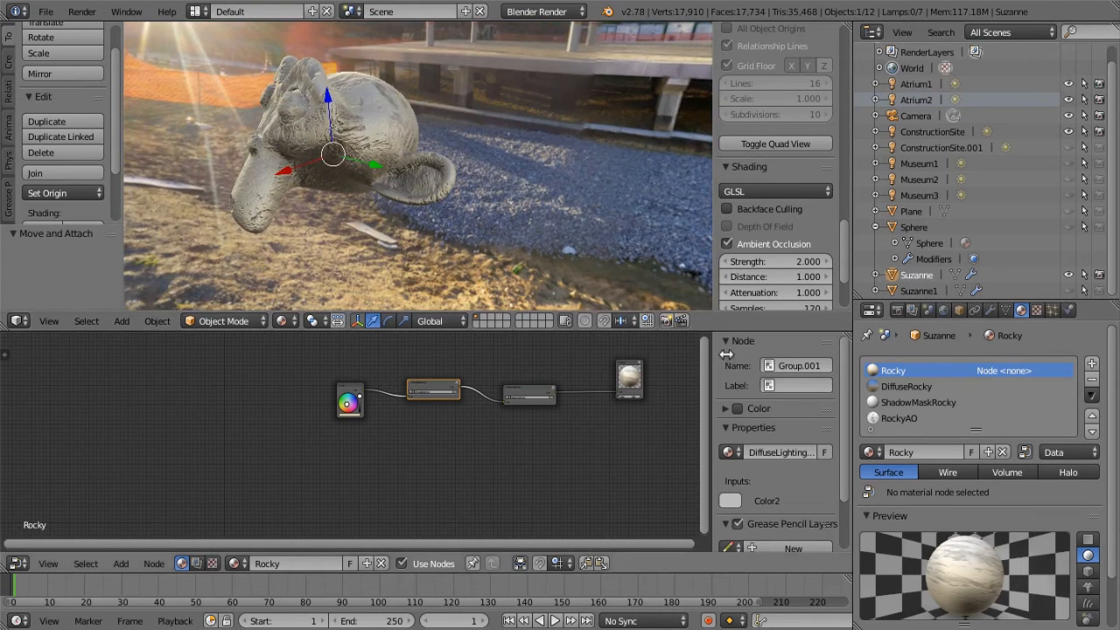
Widen the properties editor and select Suzanne's DiffuseRocky material
left_click_drag(853, 368, 768, 368)
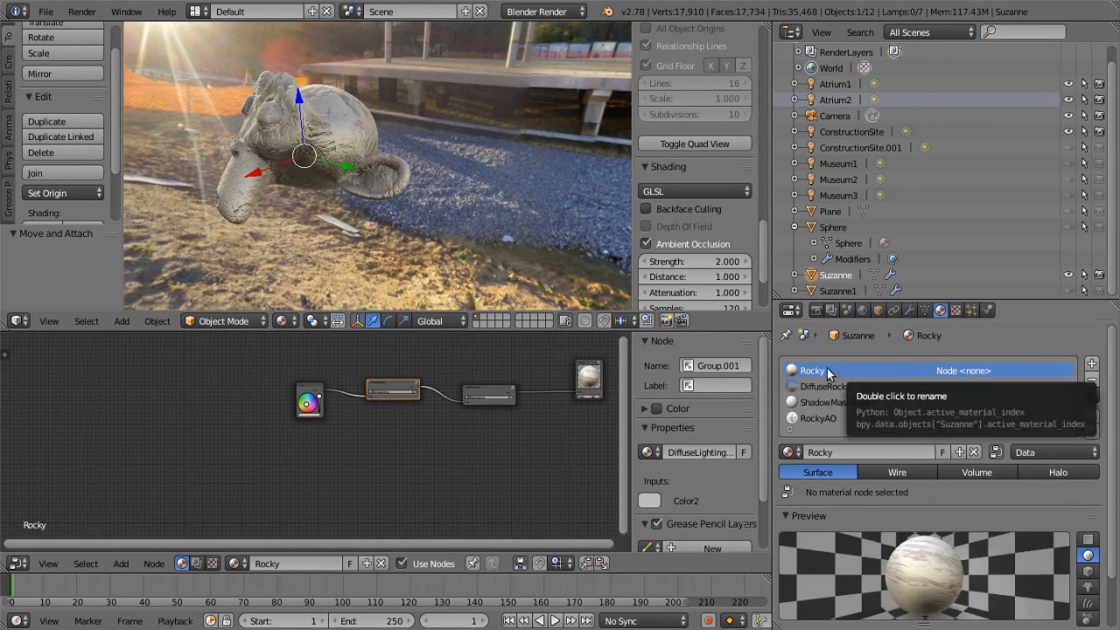
middle_click_drag(491, 427, 341, 429)
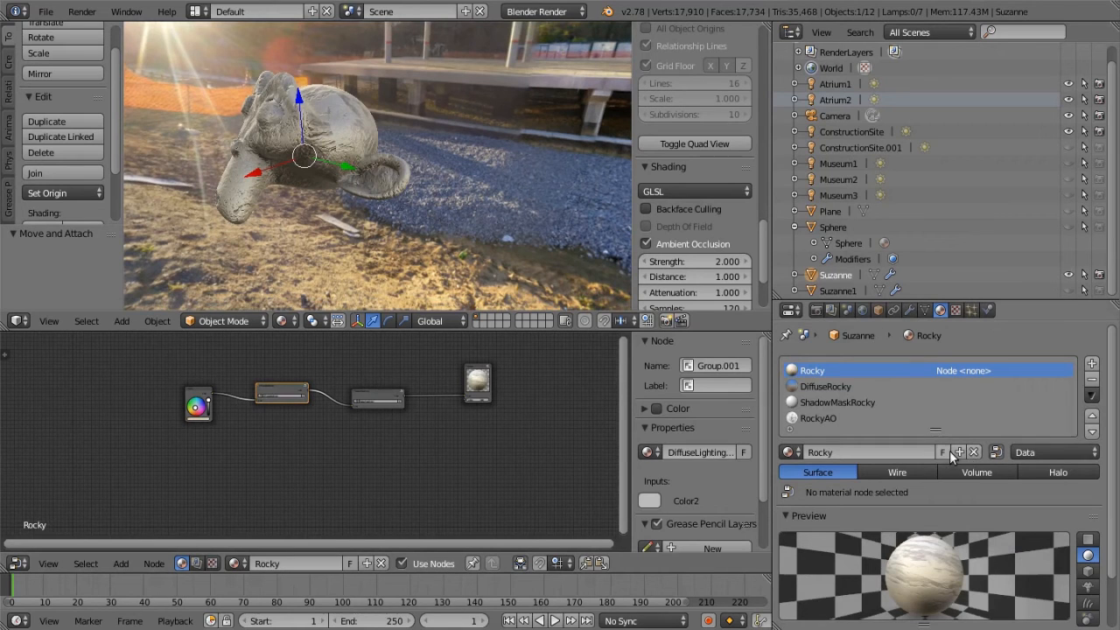
left_click(813, 386)
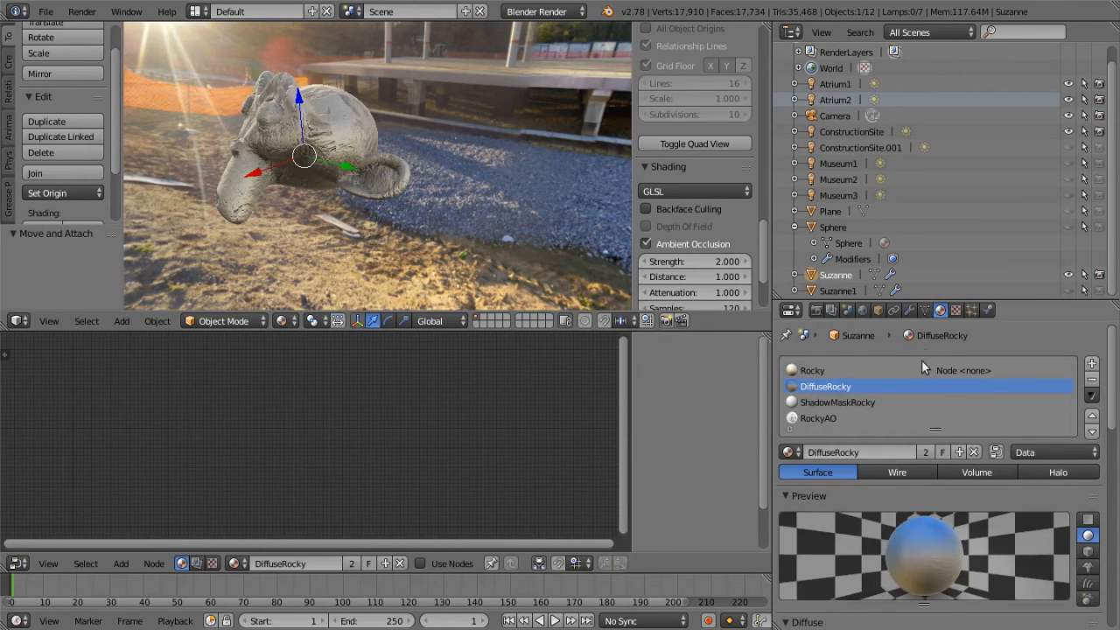
Review the Rocky texture of DiffuseRocky, including its image, UV mapping and normal influence, and return to the material settings
left_click(956, 311)
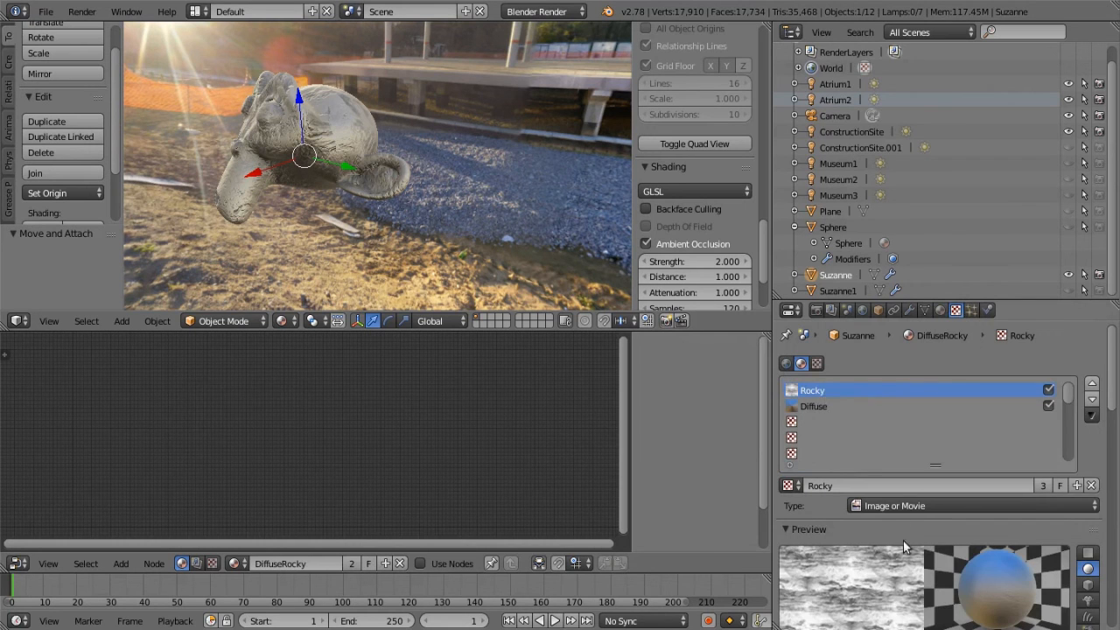
scroll(1027, 539, "down", 3)
scroll(984, 544, "down", 4)
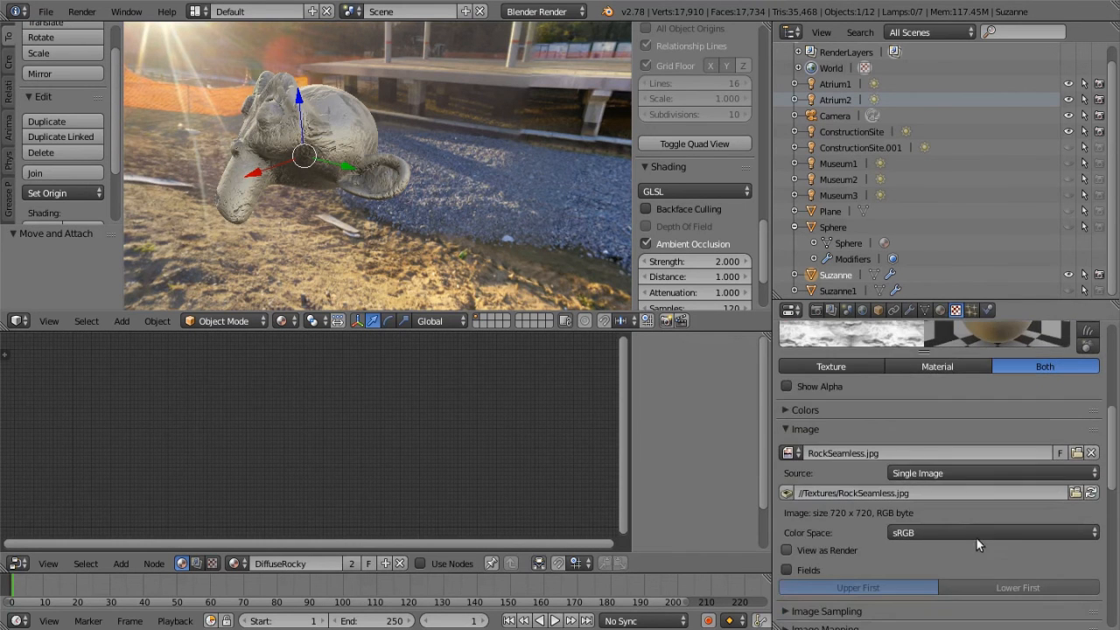
scroll(880, 385, "down", 6)
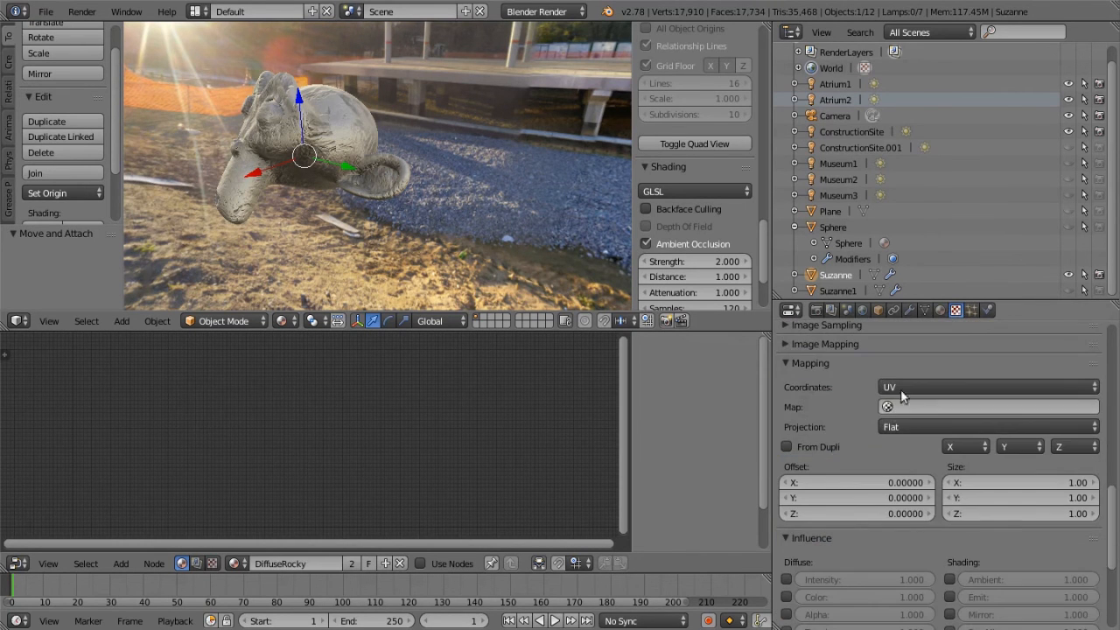
scroll(980, 479, "down", 2)
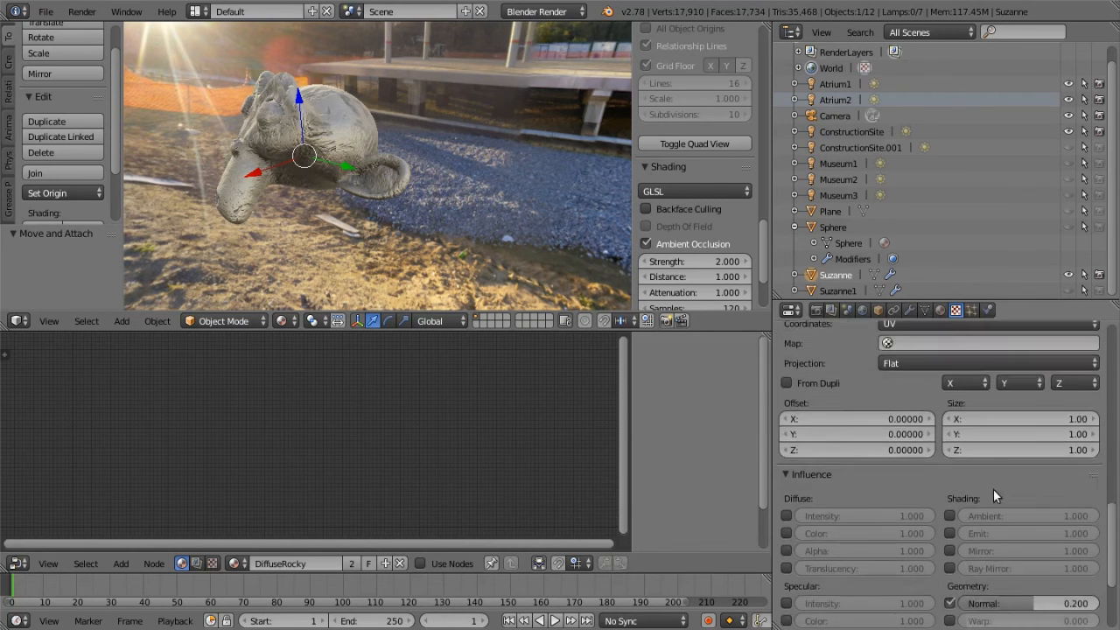
scroll(983, 485, "down", 4)
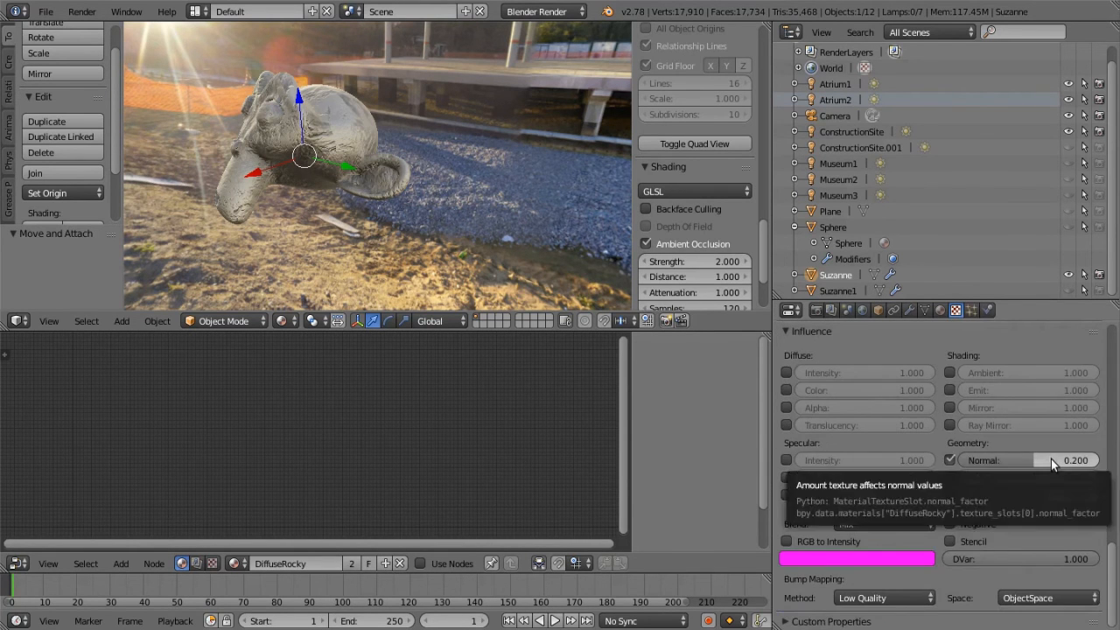
scroll(1050, 459, "up", 12)
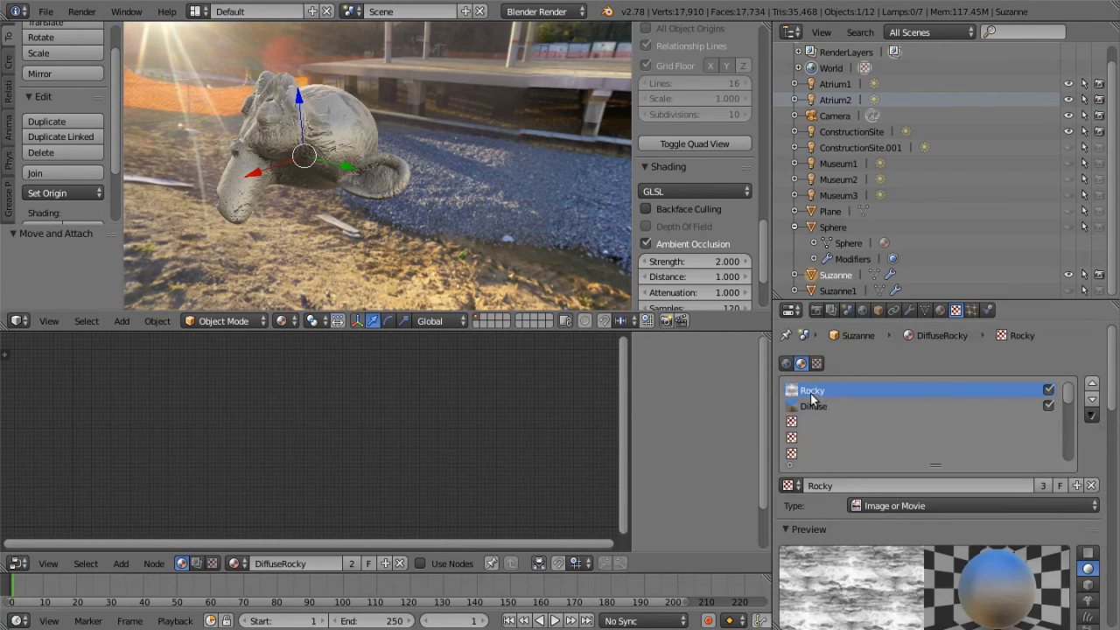
left_click(939, 309)
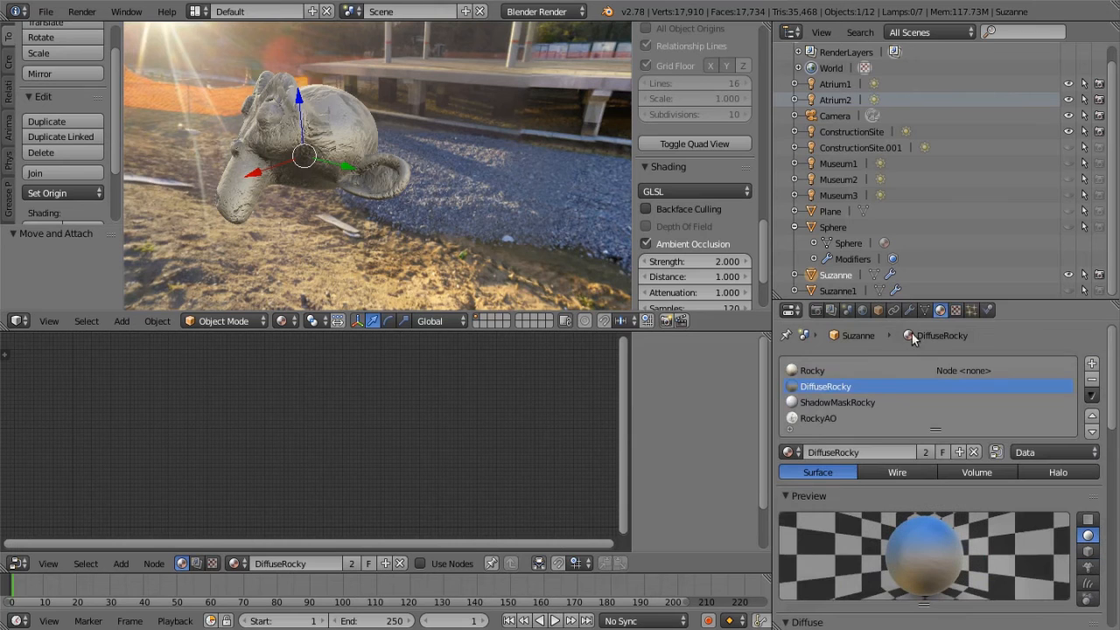
Select the ShadowMaskRocky material, review its Rocky texture's mapping and normal influence, and return to the material settings
left_click(849, 404)
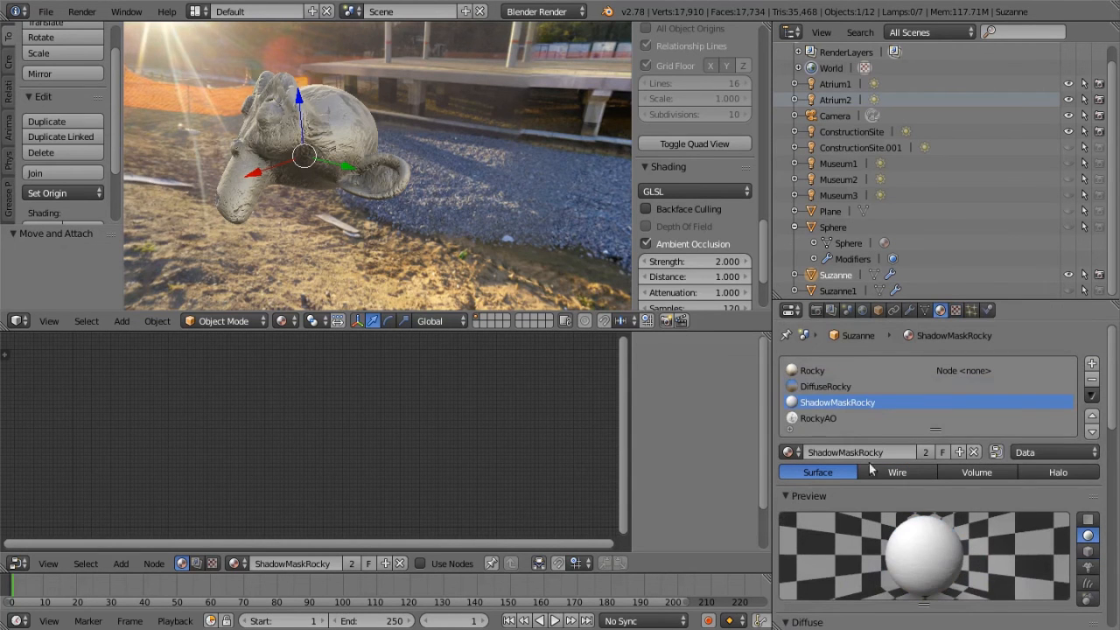
left_click(956, 311)
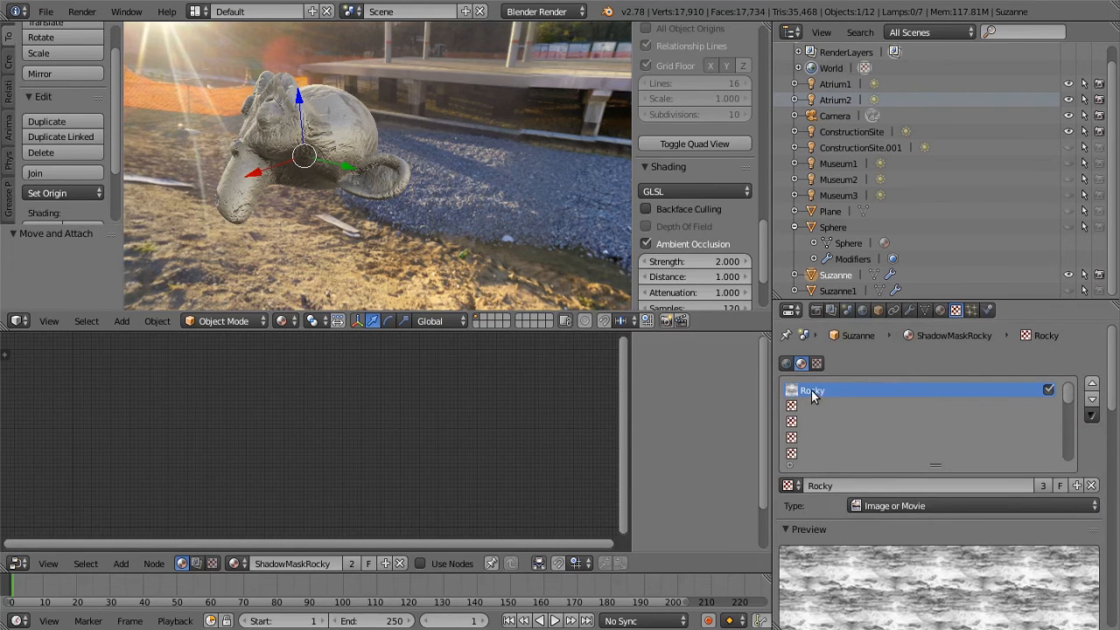
scroll(840, 385, "down", 2)
scroll(901, 455, "down", 2)
scroll(940, 533, "down", 10)
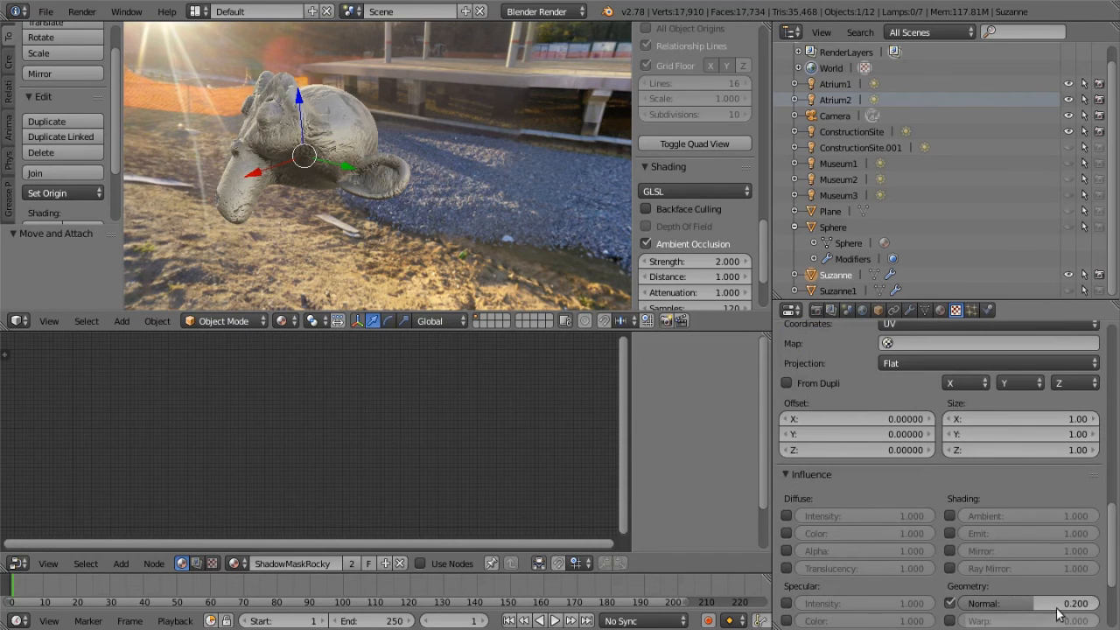
scroll(1050, 622, "up", 12)
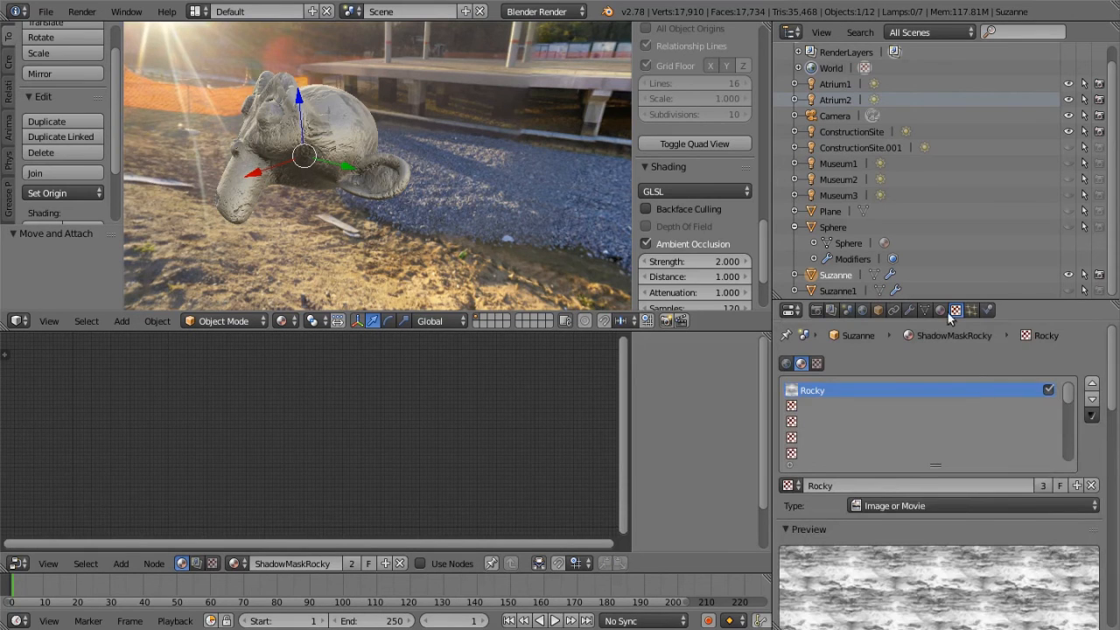
left_click(939, 310)
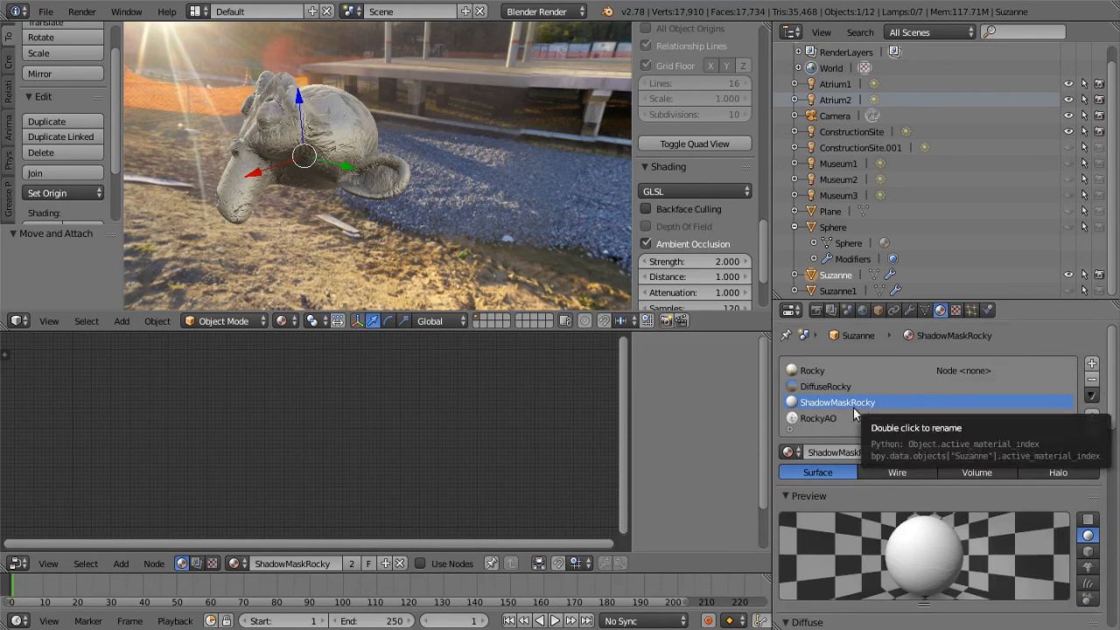
Select the RockyAO material, review its Rocky texture's color and normal influence, and return to the material settings
left_click(819, 420)
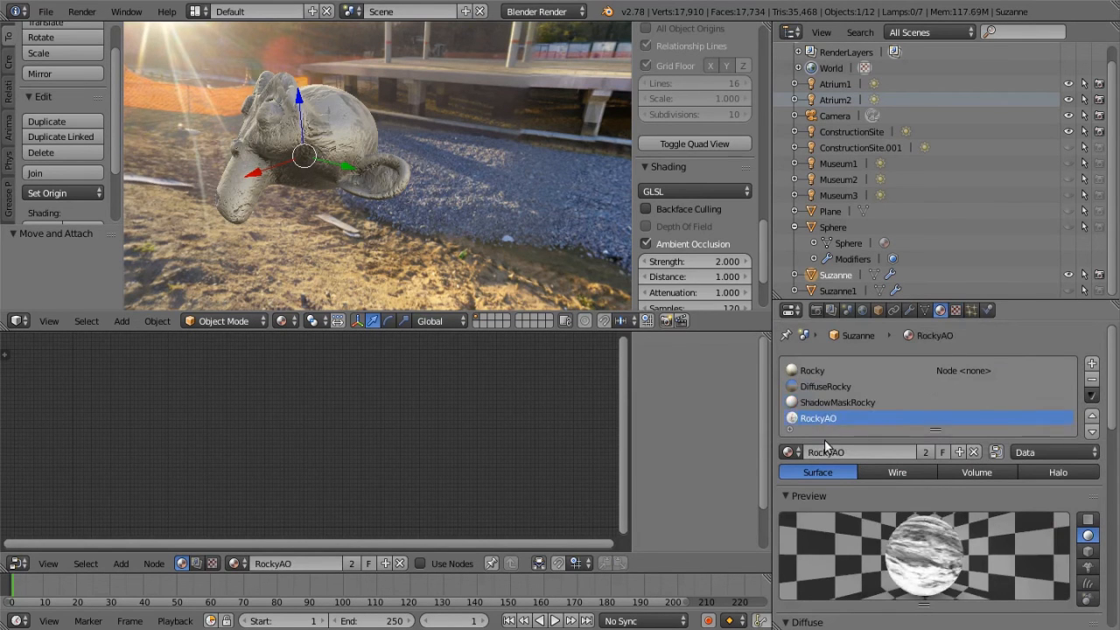
scroll(860, 487, "down", 8)
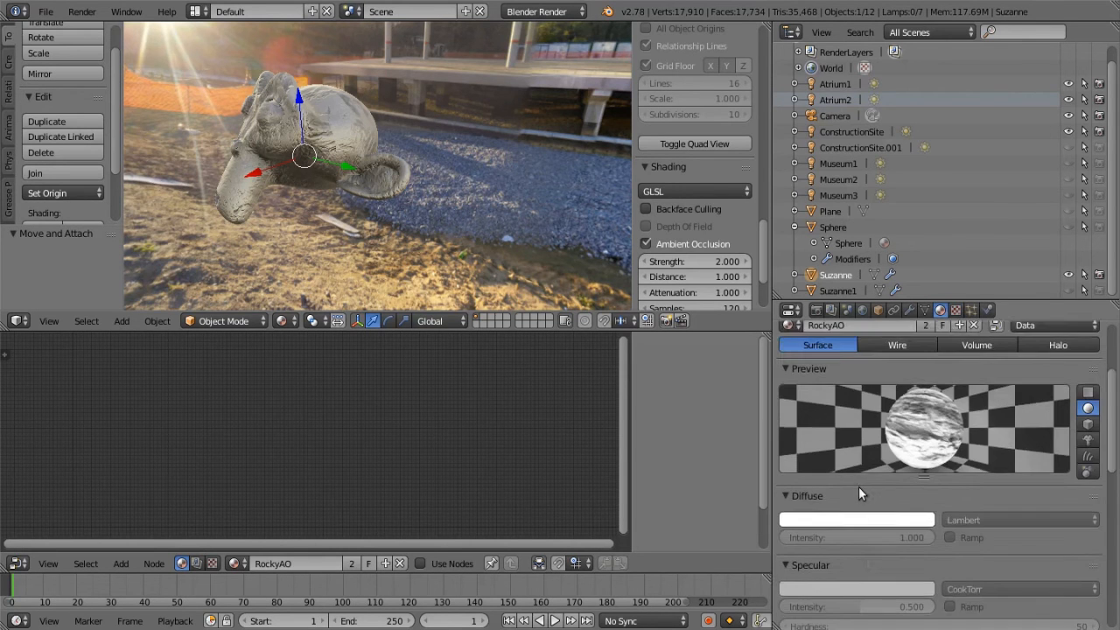
scroll(858, 474, "up", 5)
scroll(927, 454, "up", 2)
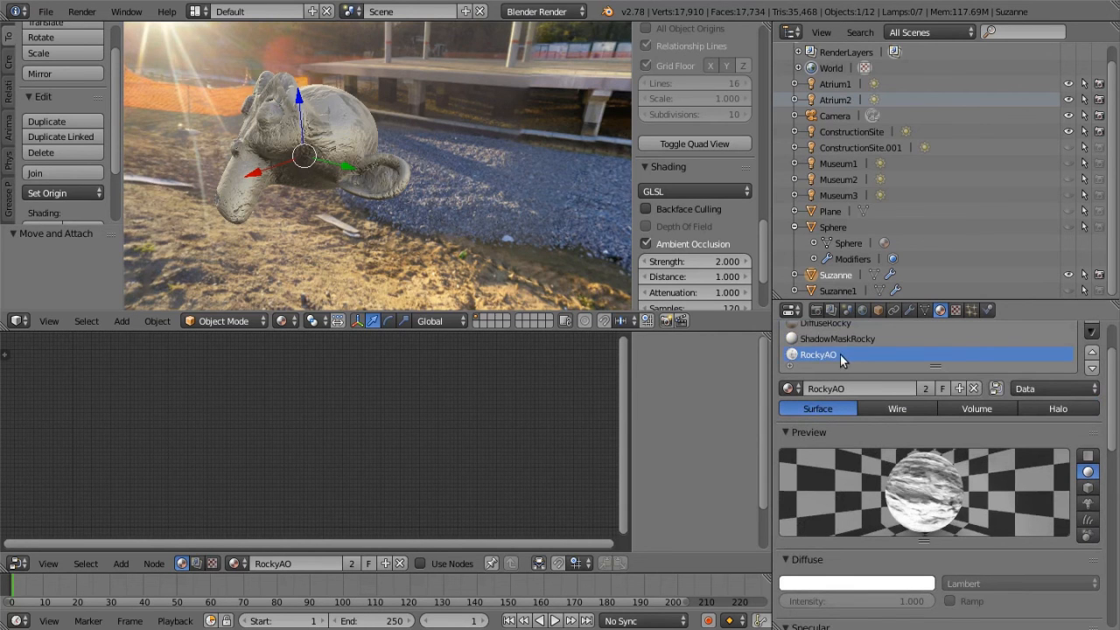
left_click(957, 311)
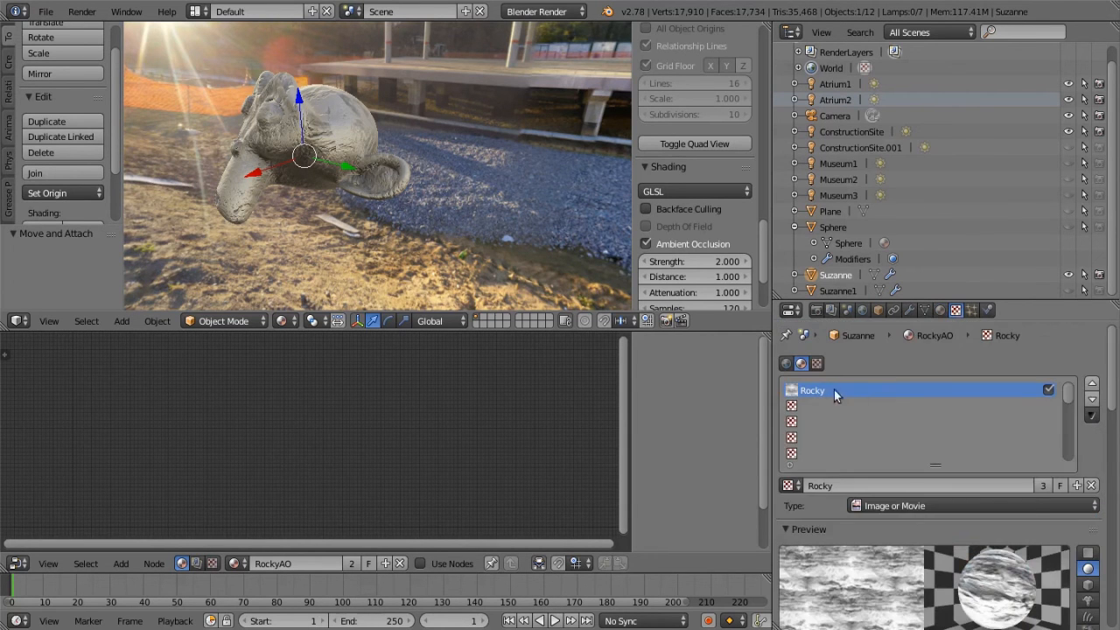
scroll(862, 420, "down", 4)
scroll(872, 434, "down", 12)
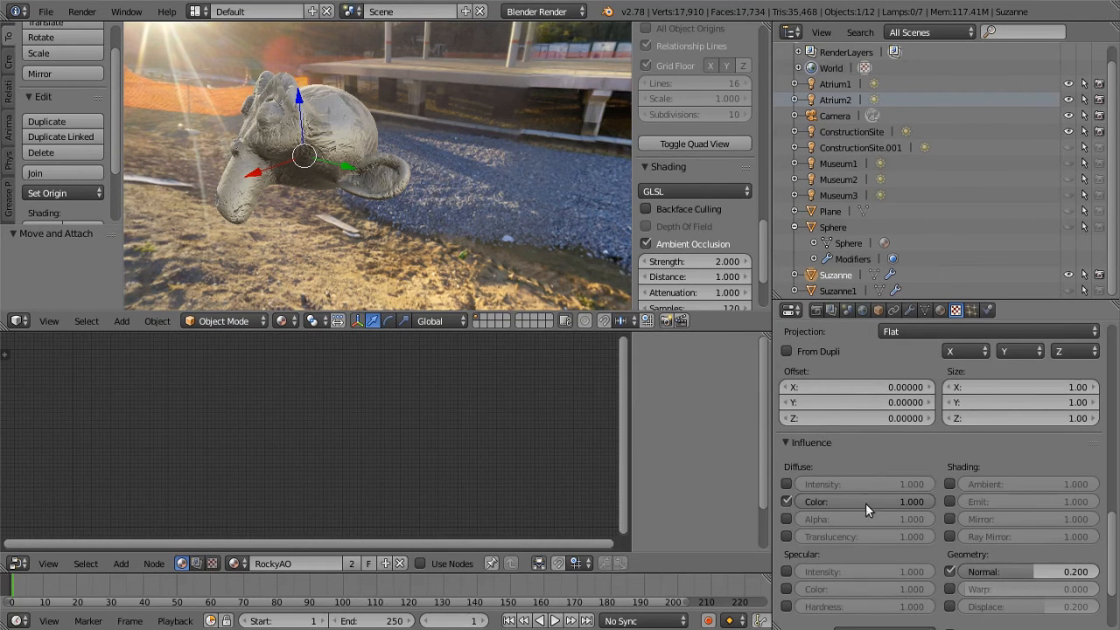
scroll(878, 502, "up", 15)
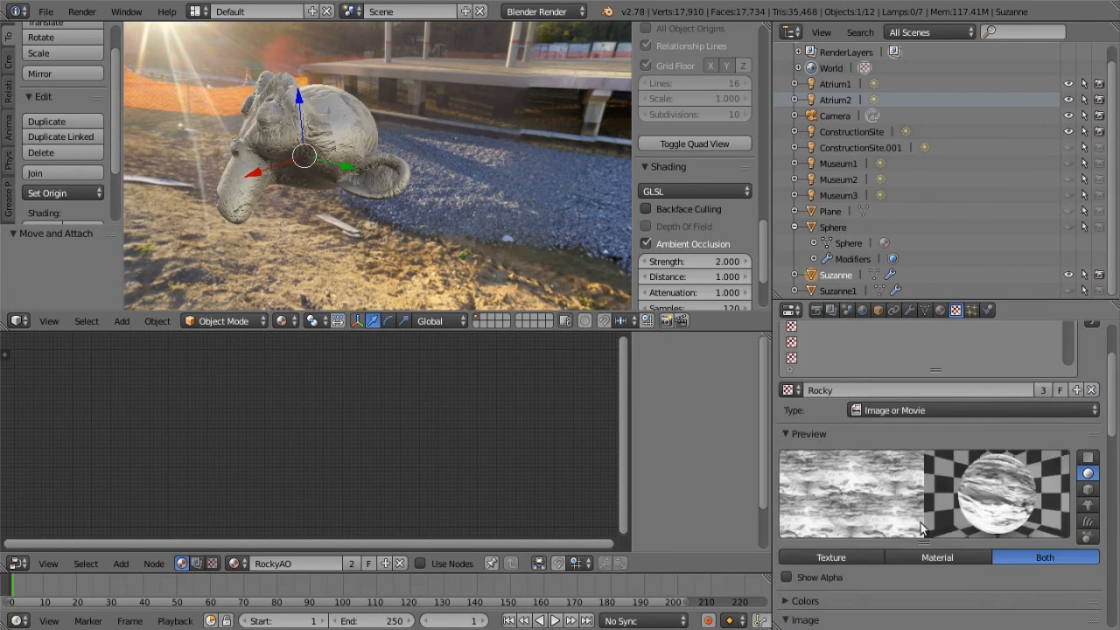
scroll(959, 497, "up", 3)
left_click(940, 311)
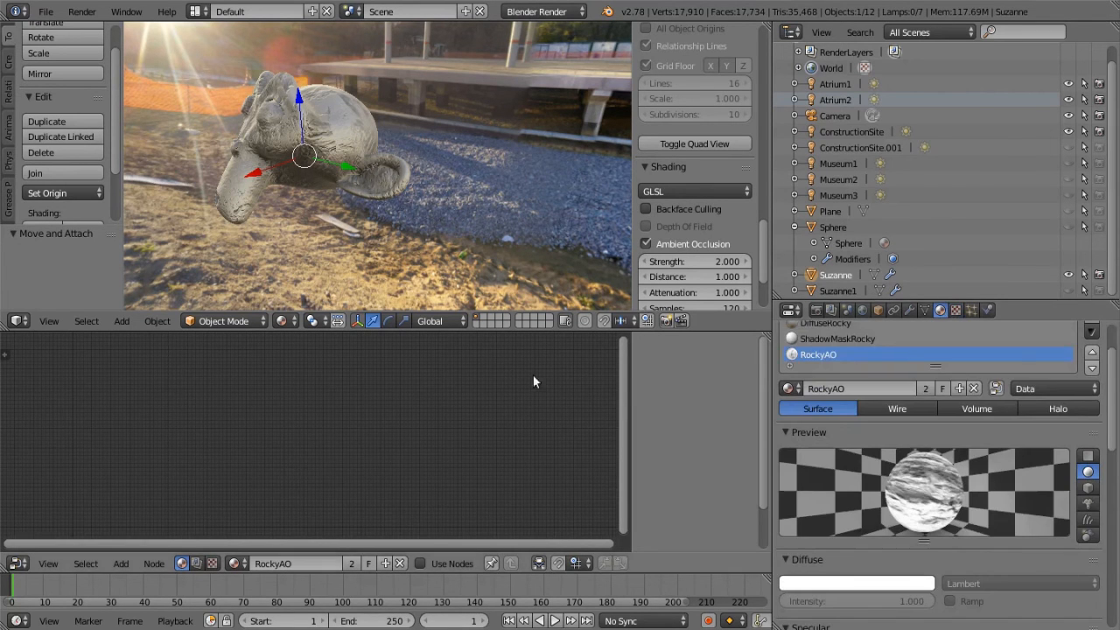
scroll(882, 353, "up", 3)
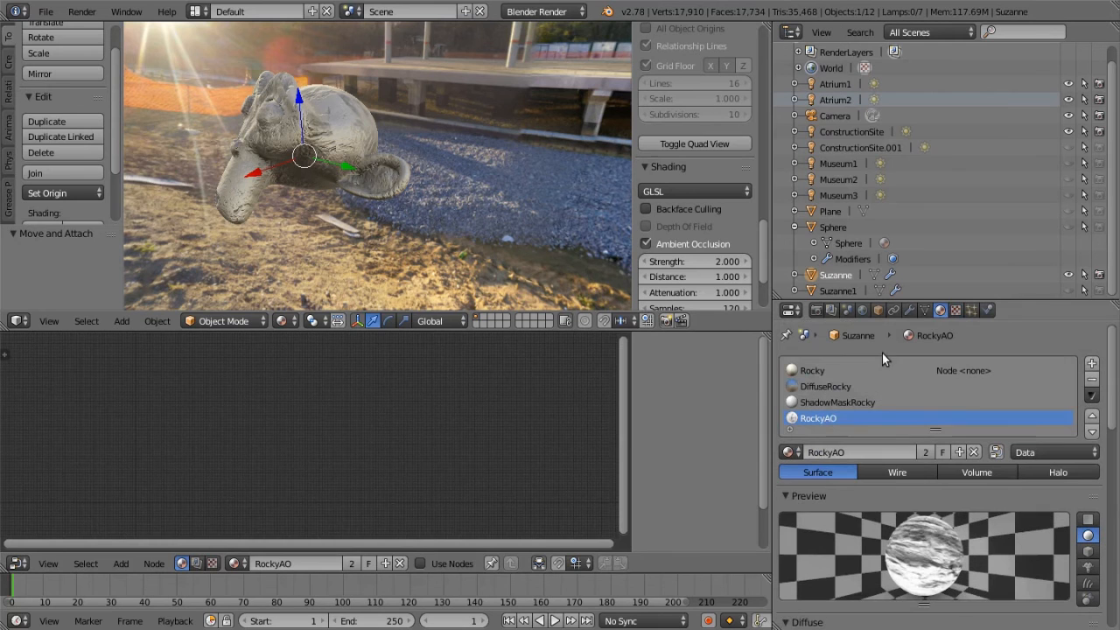
Select the Rocky material and link the DiffuseLightingRocky group's color directly to the material output, bypassing the ShadowMaskRocky group
left_click(815, 369)
middle_click_drag(331, 408, 220, 453)
scroll(491, 451, "up", 3)
scroll(265, 419, "up", 2)
scroll(374, 459, "down", 1)
middle_click_drag(371, 478, 328, 484)
left_click_drag(236, 409, 527, 417)
middle_click_drag(292, 426, 403, 413)
scroll(341, 436, "up", 7)
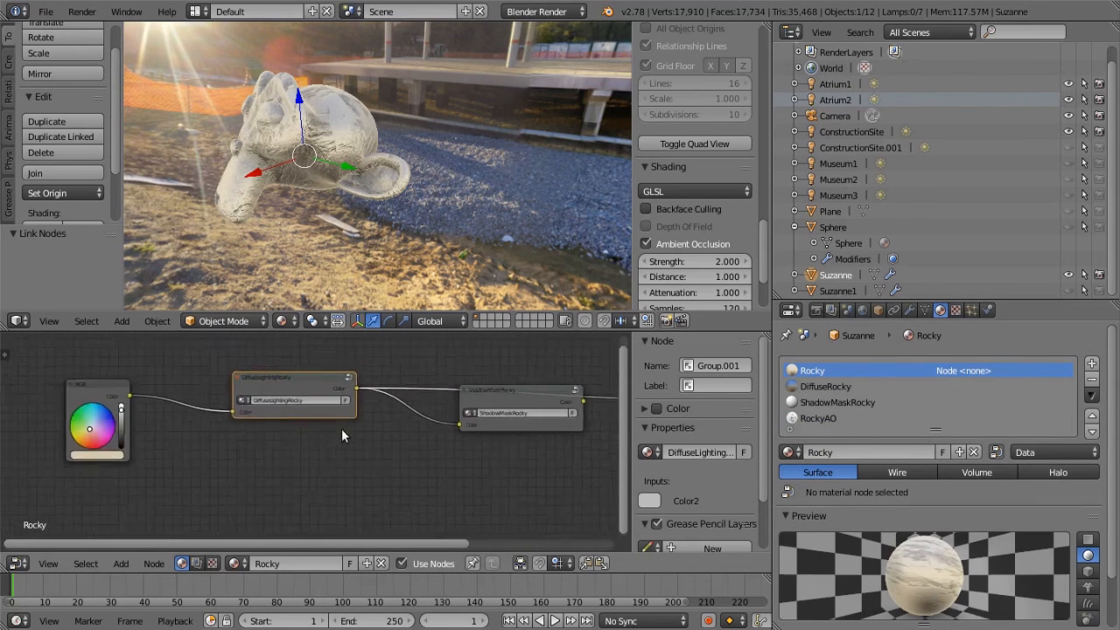
Open the DiffuseLightingRocky node group for editing and examine its RockyAO material node and the attached RGB Curves node
middle_click_drag(350, 442, 448, 474)
middle_click_drag(590, 451, 437, 454)
middle_click_drag(336, 474, 411, 482)
left_click(312, 395)
key("Tab")
scroll(586, 501, "down", 4)
mouse_move(285, 487)
middle_mouse_down()
mouse_move(400, 462)
mouse_move(269, 491)
middle_mouse_up()
scroll(403, 472, "up", 1)
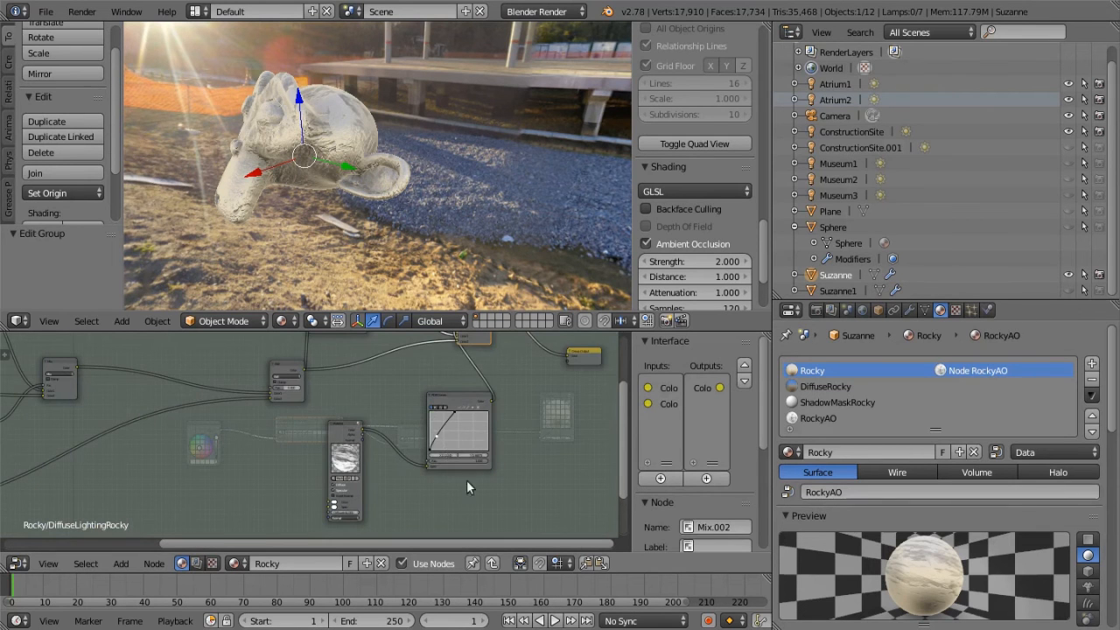
middle_click_drag(447, 447, 364, 455)
scroll(345, 481, "up", 4)
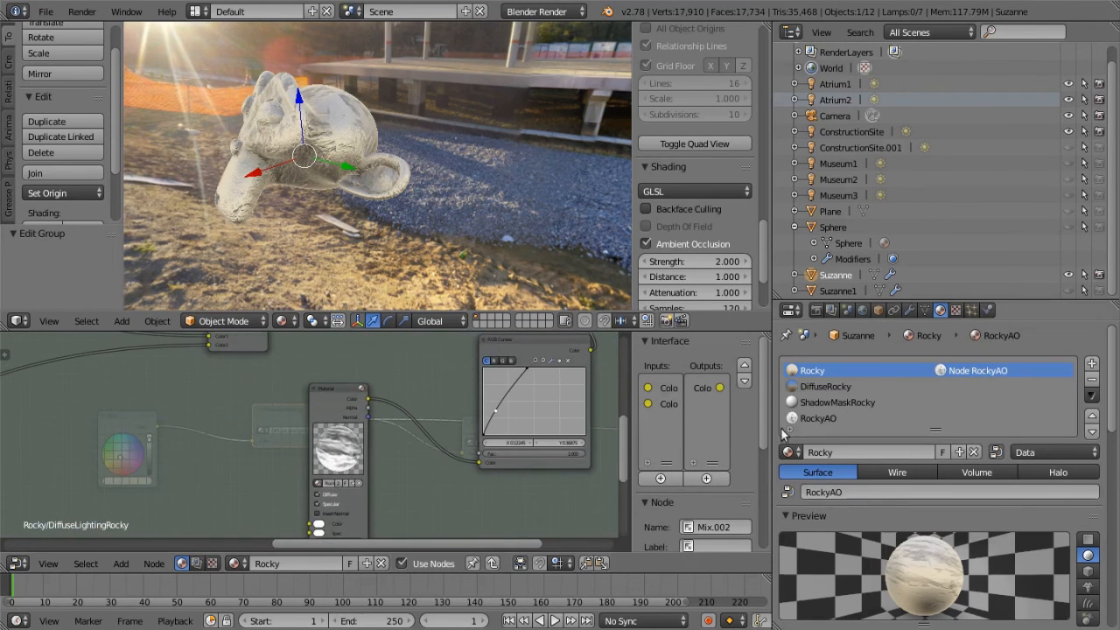
Link the RGB Curves node fed by RockyAO directly to the group output to preview the mask on Suzanne
middle_click_drag(396, 460, 258, 513)
middle_click_drag(486, 423, 358, 481)
scroll(375, 428, "down", 1)
mouse_move(280, 465)
left_mouse_down()
mouse_move(391, 415)
mouse_move(401, 392)
left_mouse_up()
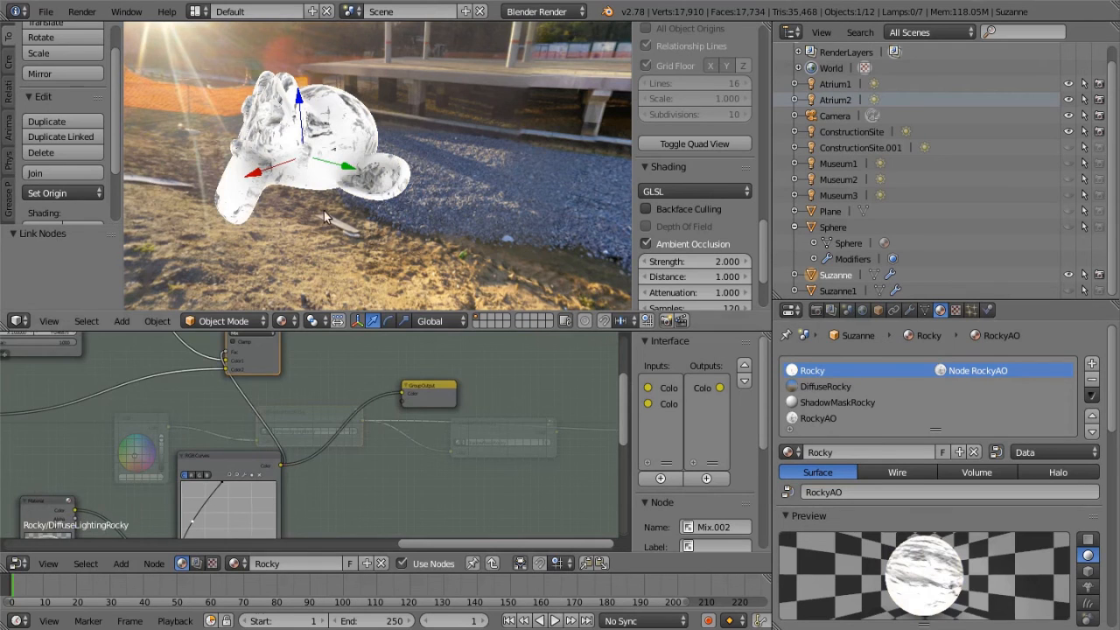
Move the Add mix node farther away from the final Mix node inside the DiffuseLightingRocky group
middle_click_drag(276, 354, 495, 384)
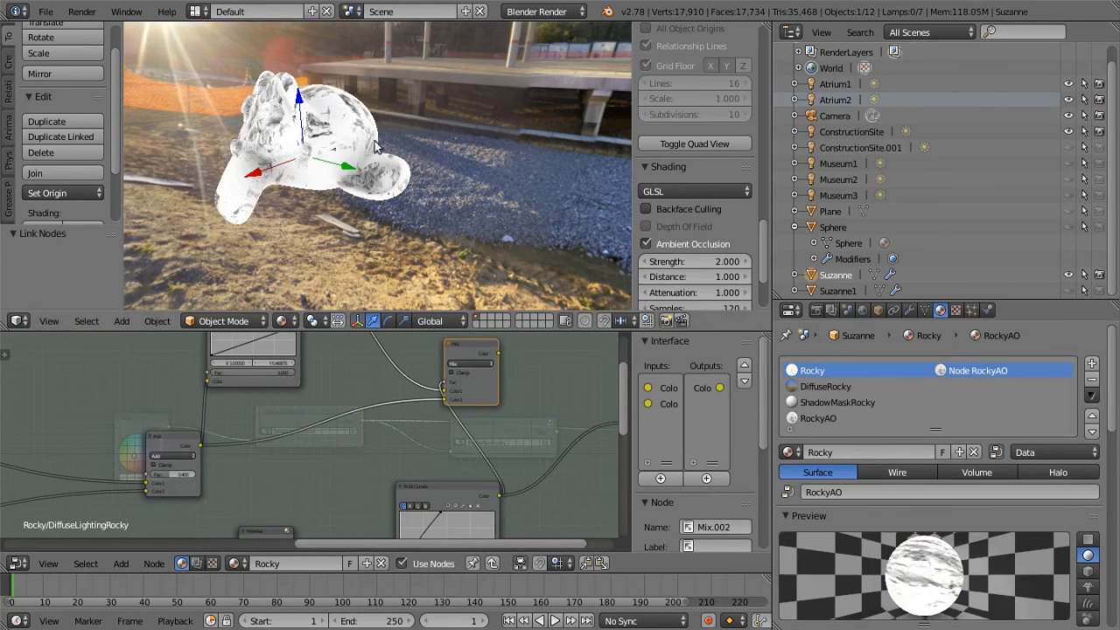
scroll(377, 450, "down", 3)
middle_click_drag(374, 453, 496, 499)
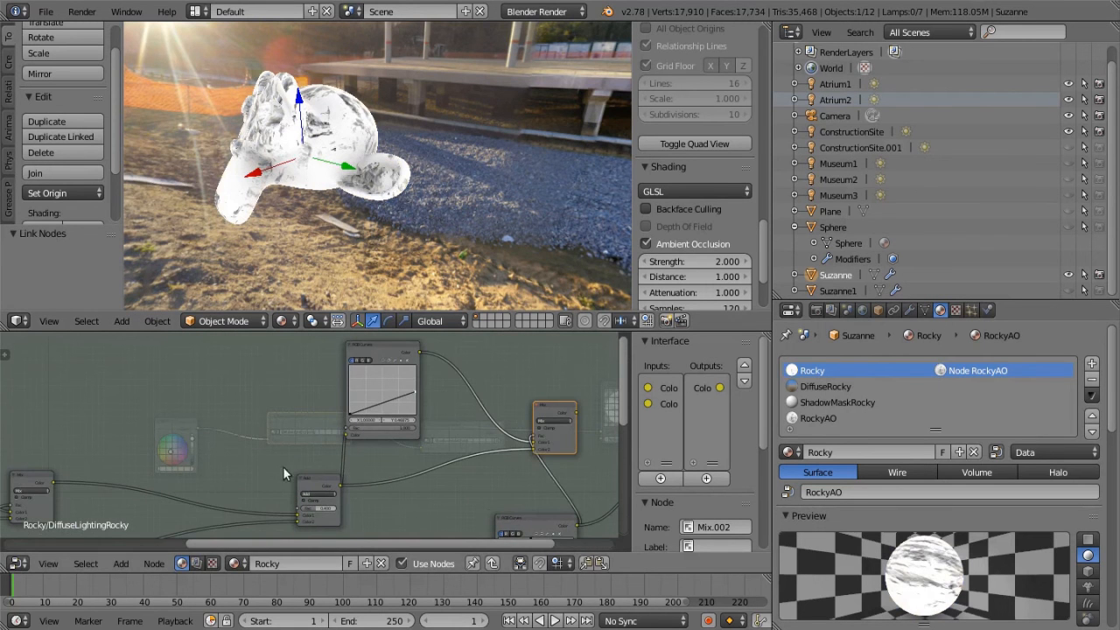
left_click_drag(319, 482, 259, 462)
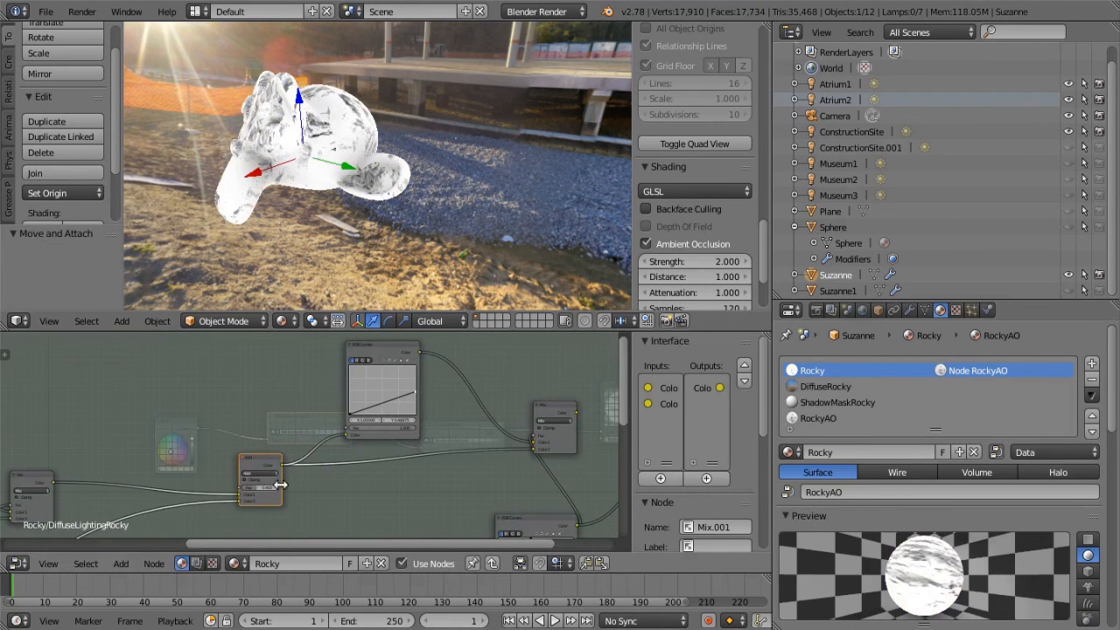
Link the Add mix node directly to the group output and inspect the lighter layer's bumpy surface on Suzanne
scroll(275, 481, "down", 4)
middle_click_drag(307, 483, 452, 403)
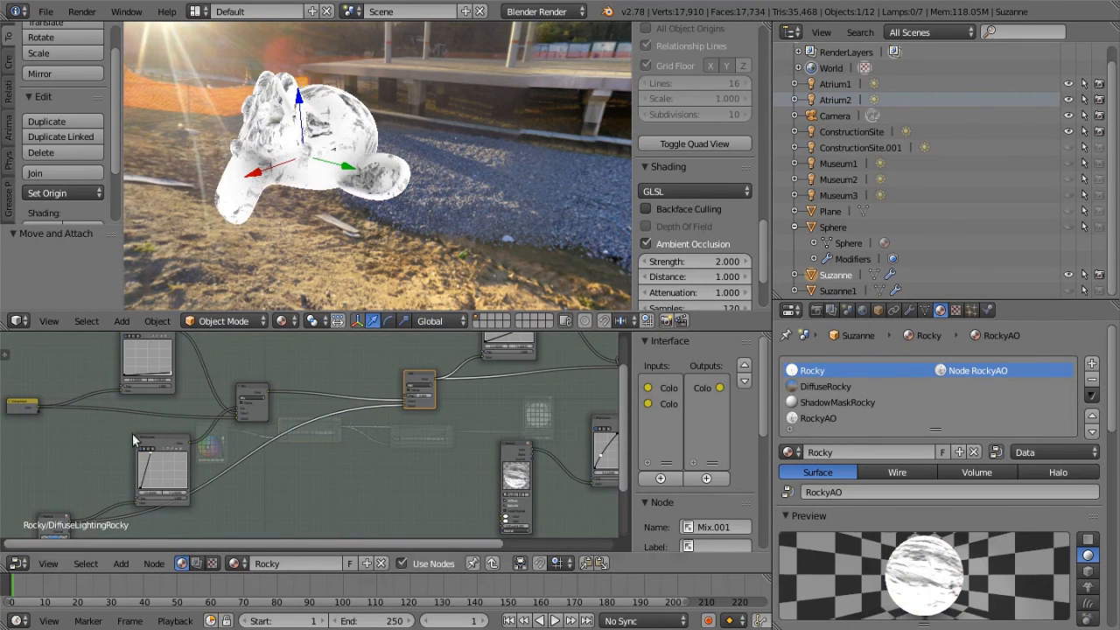
middle_click_drag(405, 480, 109, 501)
middle_click_drag(244, 351, 194, 421)
scroll(189, 446, "up", 1)
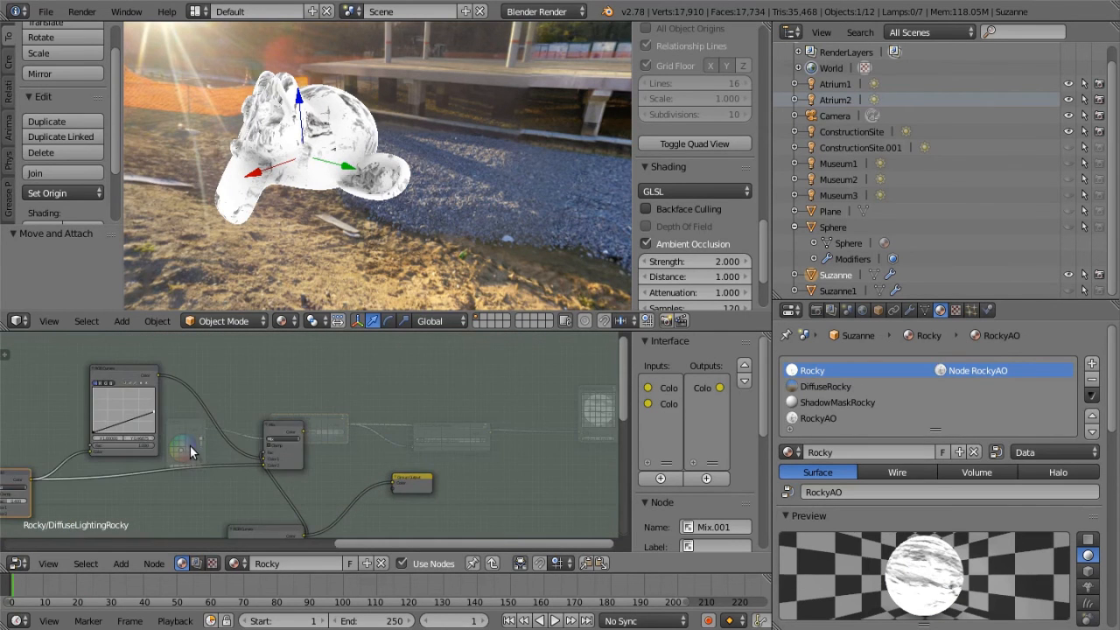
scroll(187, 446, "down", 2)
middle_click_drag(187, 447, 218, 445)
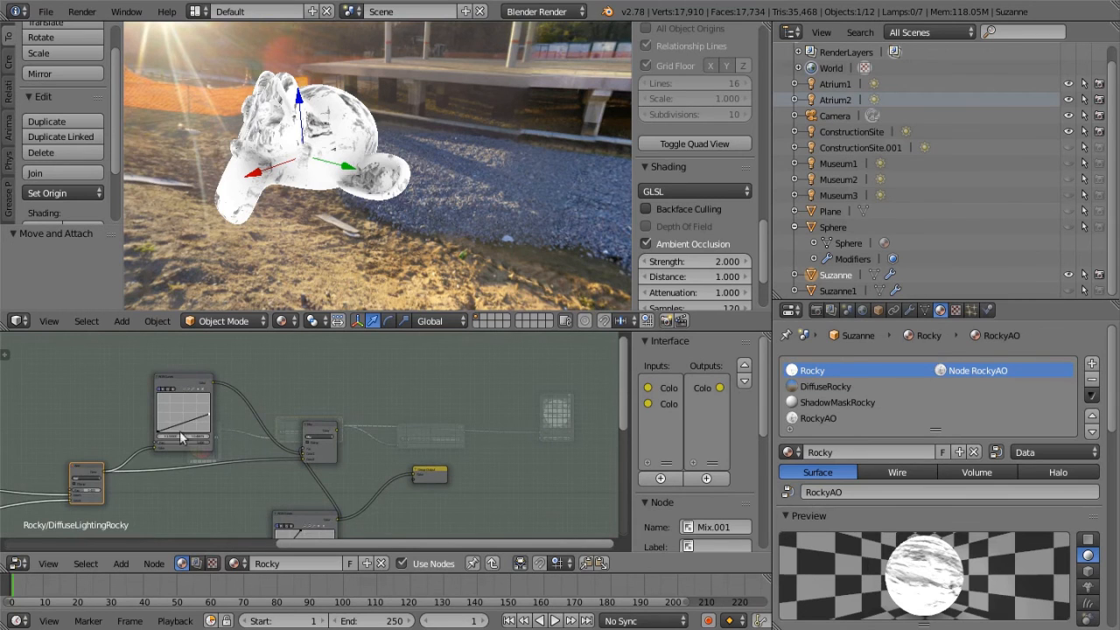
left_click_drag(104, 477, 414, 473)
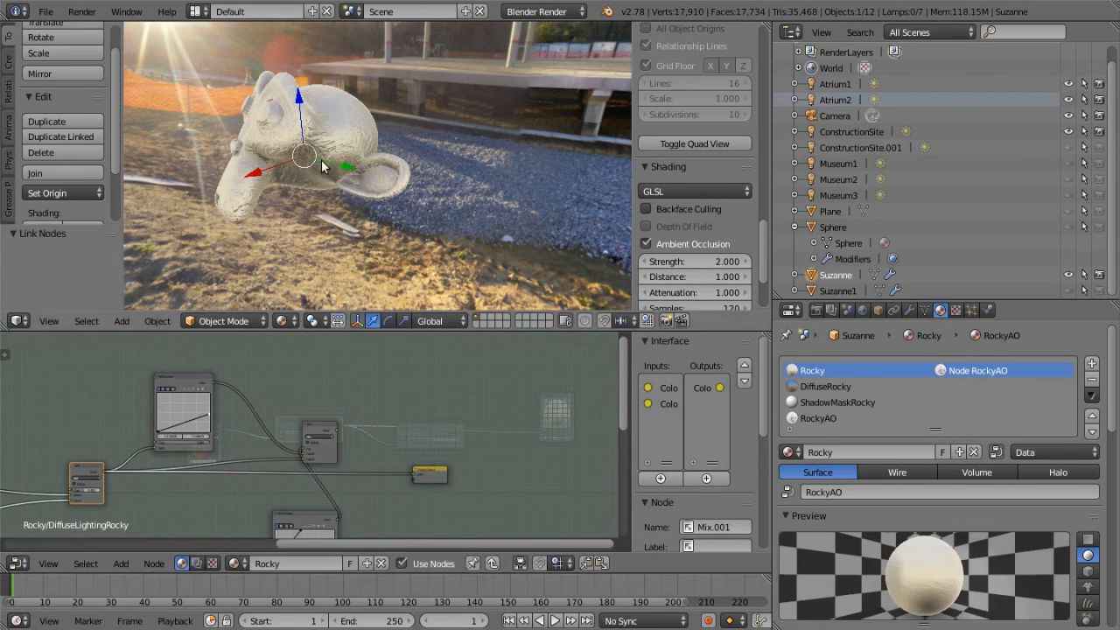
scroll(321, 159, "up", 5)
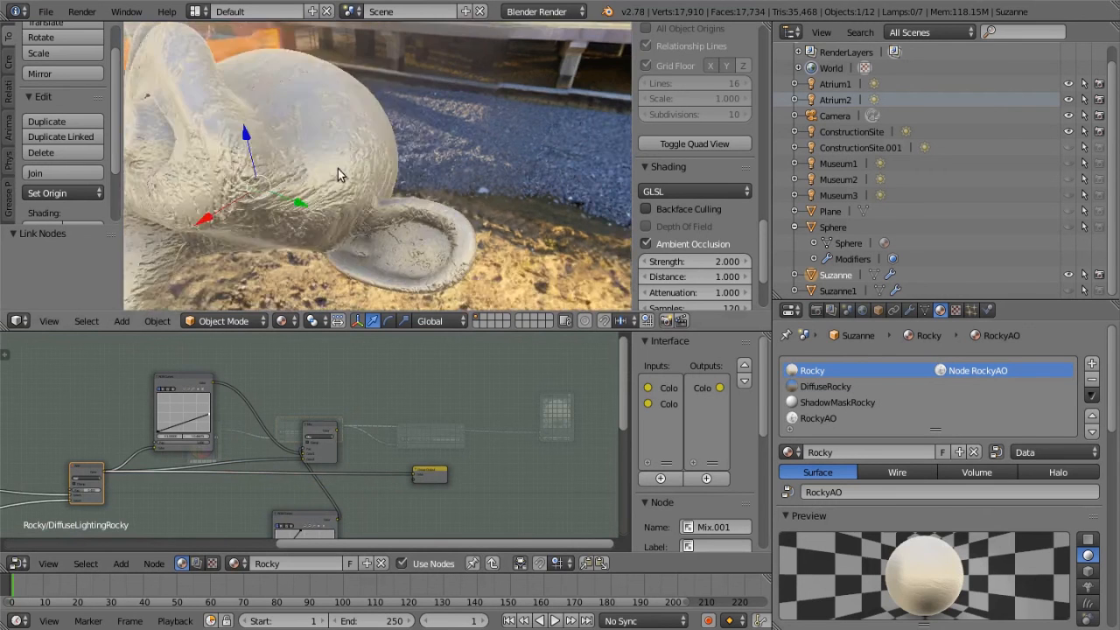
scroll(336, 168, "down", 2)
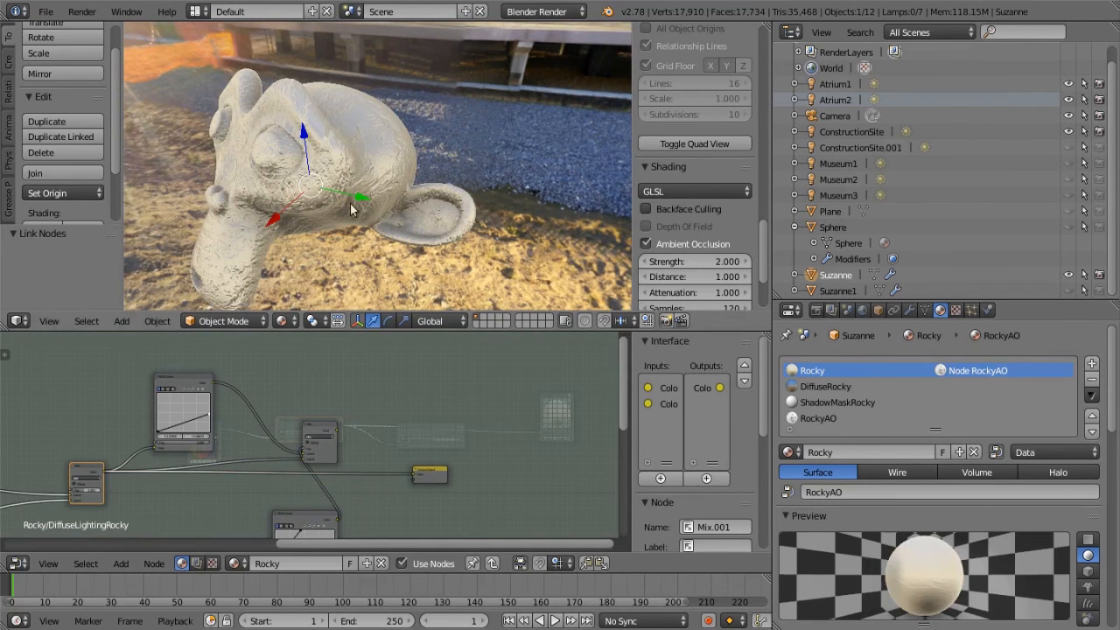
Link the RGB Curves node that follows the Add node to the group output to preview the darker layer
middle_click_drag(160, 494, 220, 434)
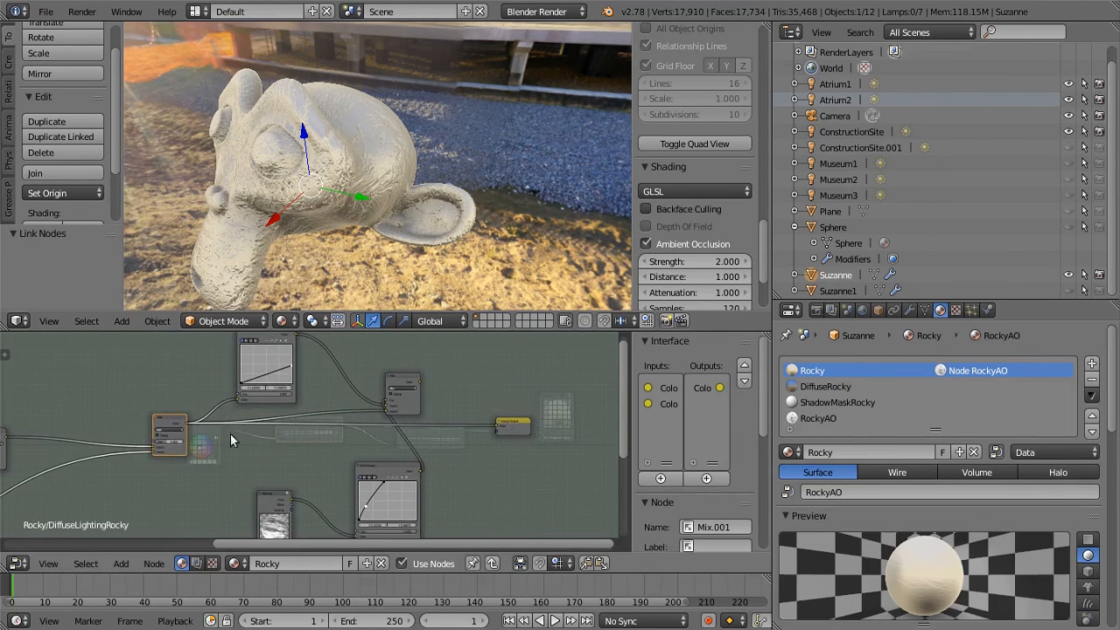
middle_click_drag(280, 364, 244, 381)
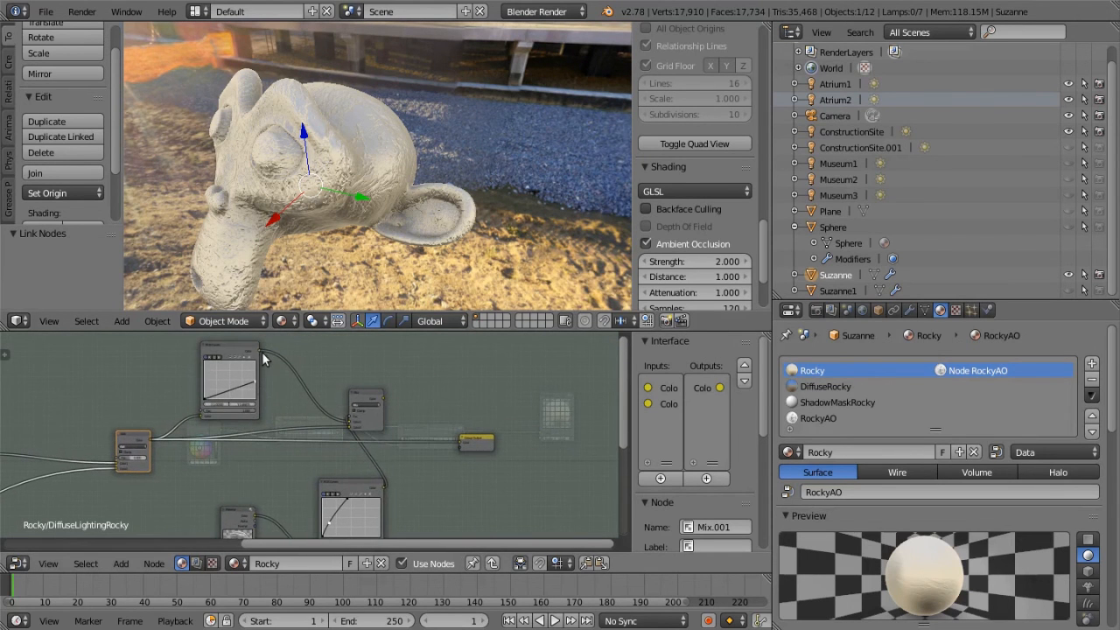
mouse_move(259, 350)
left_mouse_down()
mouse_move(458, 438)
mouse_move(451, 347)
left_mouse_up()
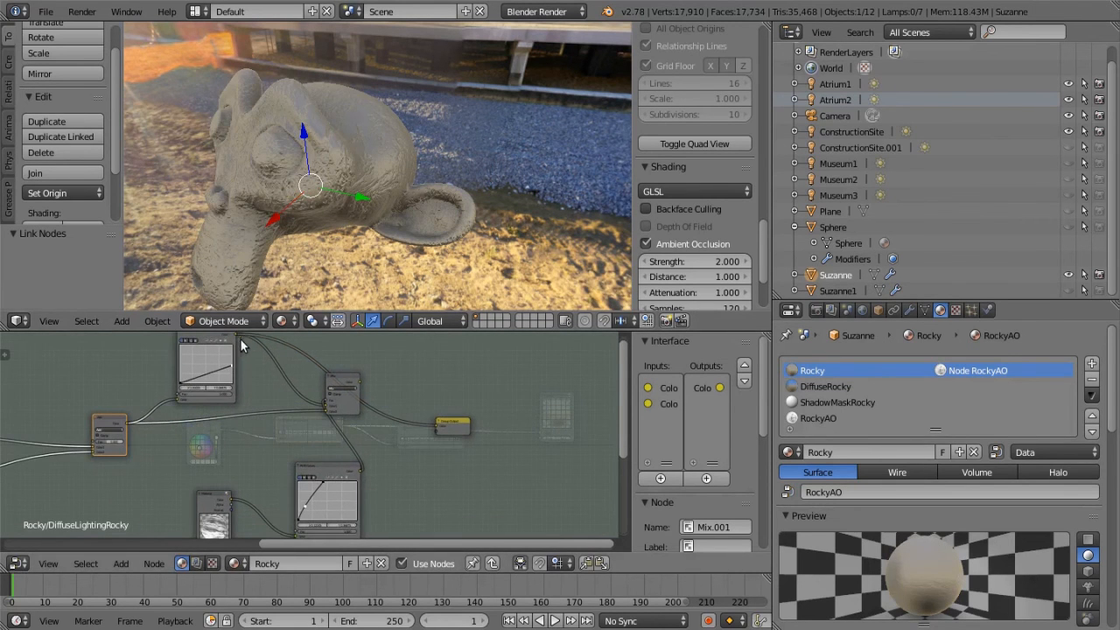
Reposition the RGB Curves node fed by RockyAO and the final Mix node within the group
middle_click_drag(268, 363, 213, 387)
middle_click_drag(361, 495, 401, 394)
middle_click_drag(338, 364, 233, 436)
left_click_drag(231, 486, 200, 478)
mouse_move(251, 398)
left_mouse_down()
mouse_move(281, 446)
mouse_move(256, 411)
left_mouse_up()
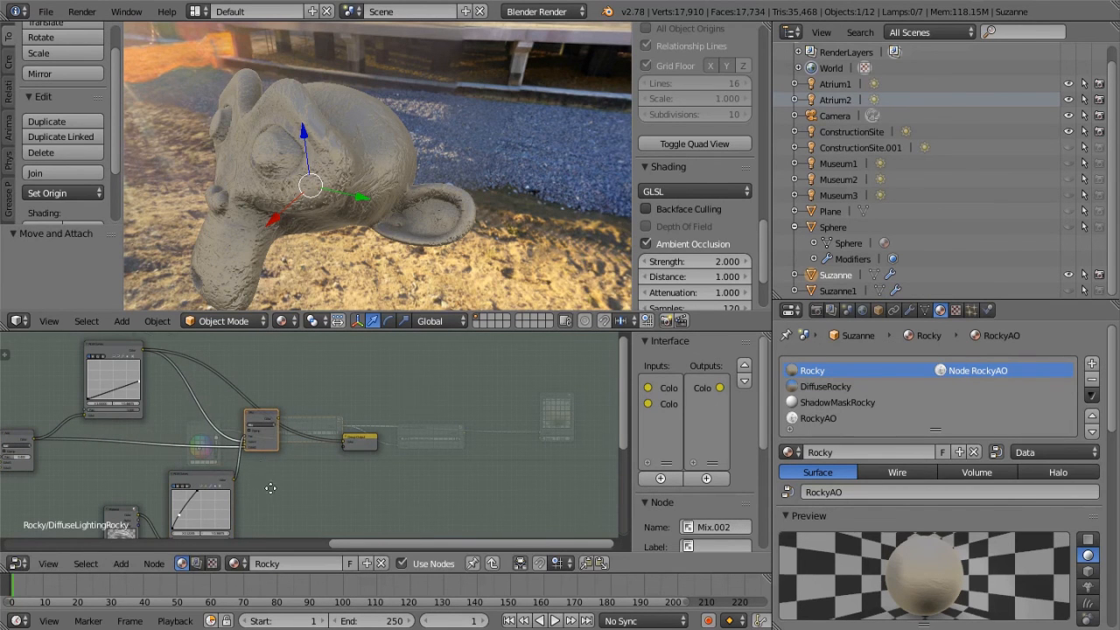
Reconnect the final Mix node to the group output and inspect the blended rocky surface on Suzanne
middle_click_drag(271, 490, 255, 445)
middle_click_drag(190, 395, 175, 452)
middle_click_drag(266, 442, 470, 390)
key("Home")
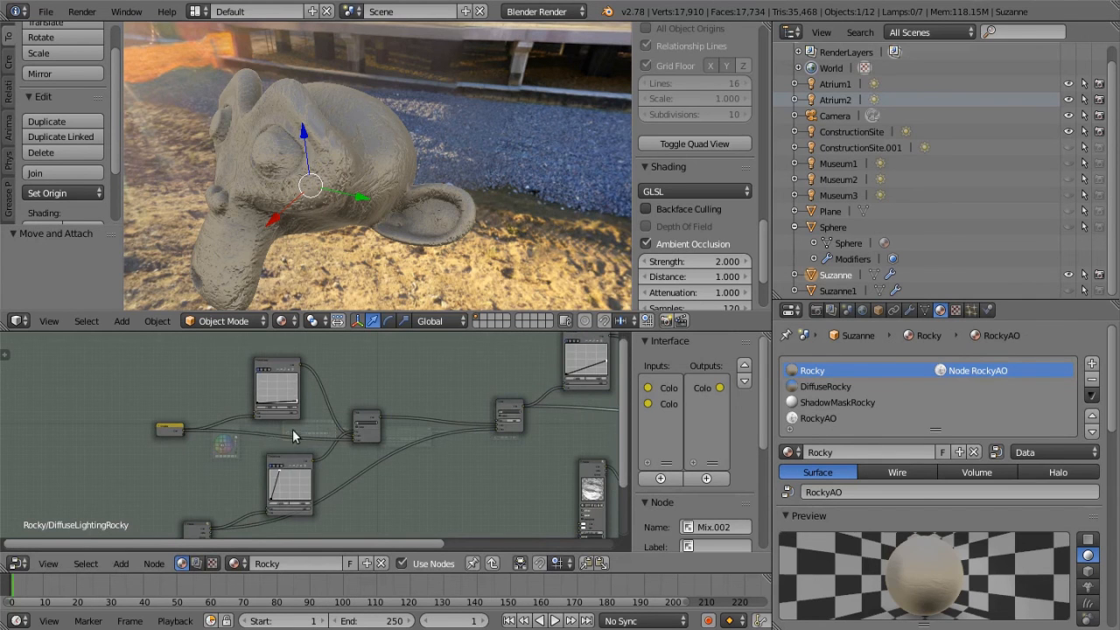
middle_click_drag(474, 484, 10, 516)
middle_click_drag(333, 465, 293, 475)
left_click_drag(211, 430, 260, 448)
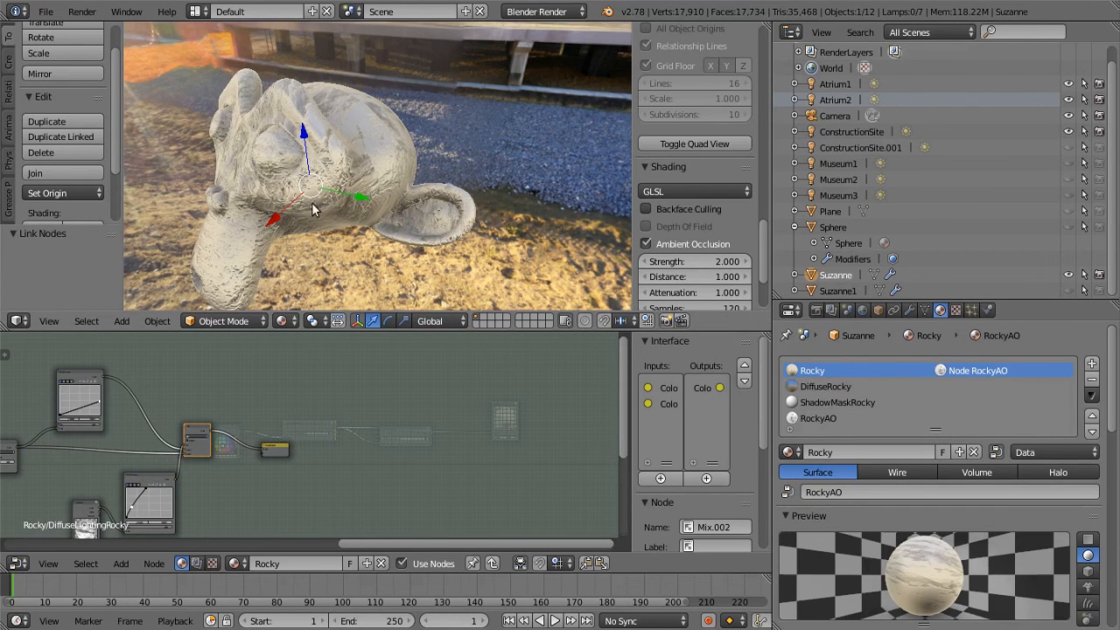
middle_click_drag(234, 347, 304, 342)
scroll(309, 150, "up", 2)
middle_click_drag(294, 482, 343, 394)
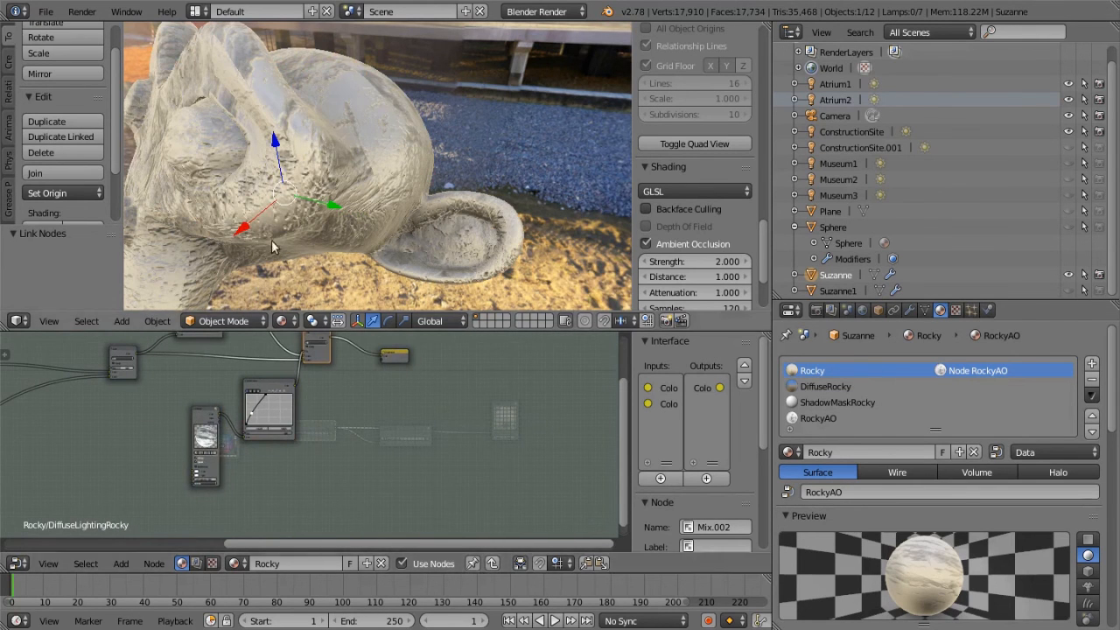
scroll(258, 145, "down", 2)
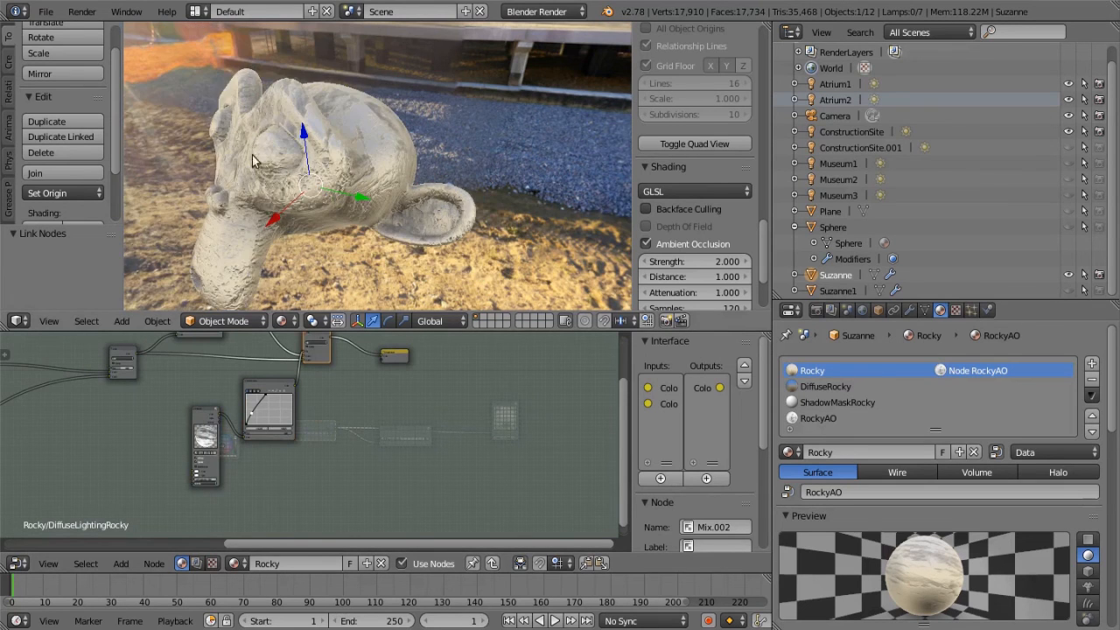
Leave the DiffuseLightingRocky group and open the ShadowMaskRocky node group for editing
middle_click_drag(326, 270, 385, 420)
scroll(385, 428, "down", 2)
key("Tab")
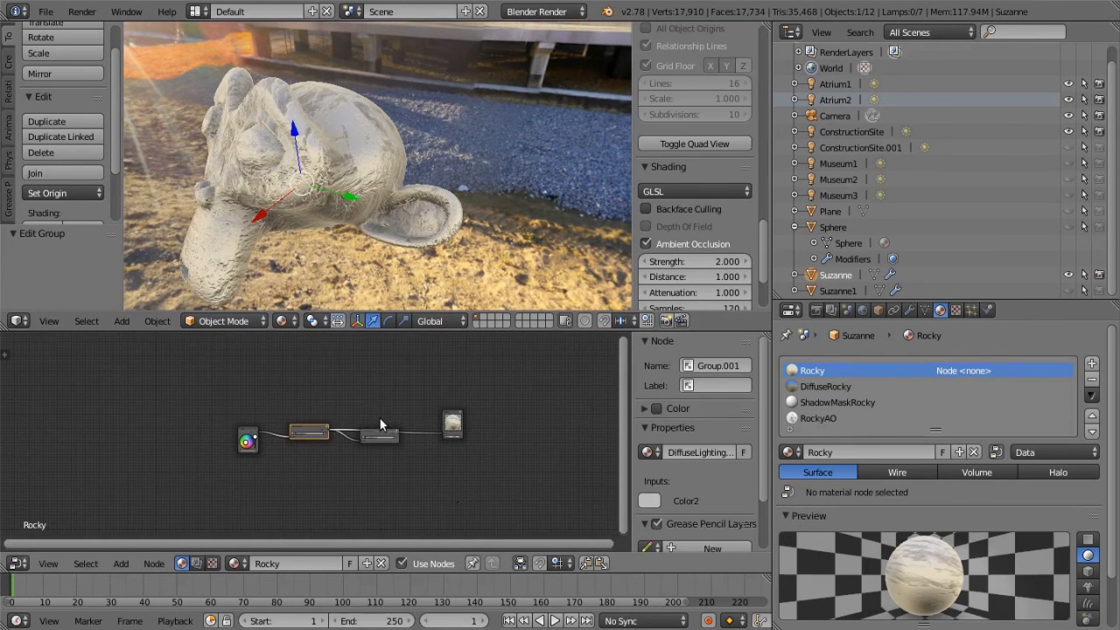
scroll(330, 488, "up", 5)
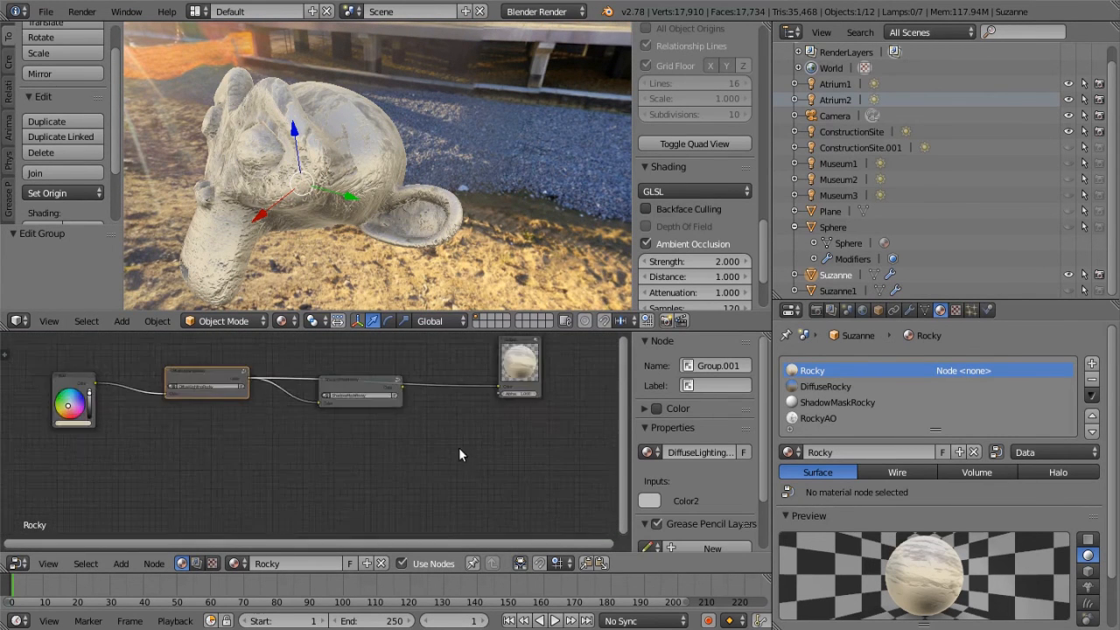
left_click(336, 410)
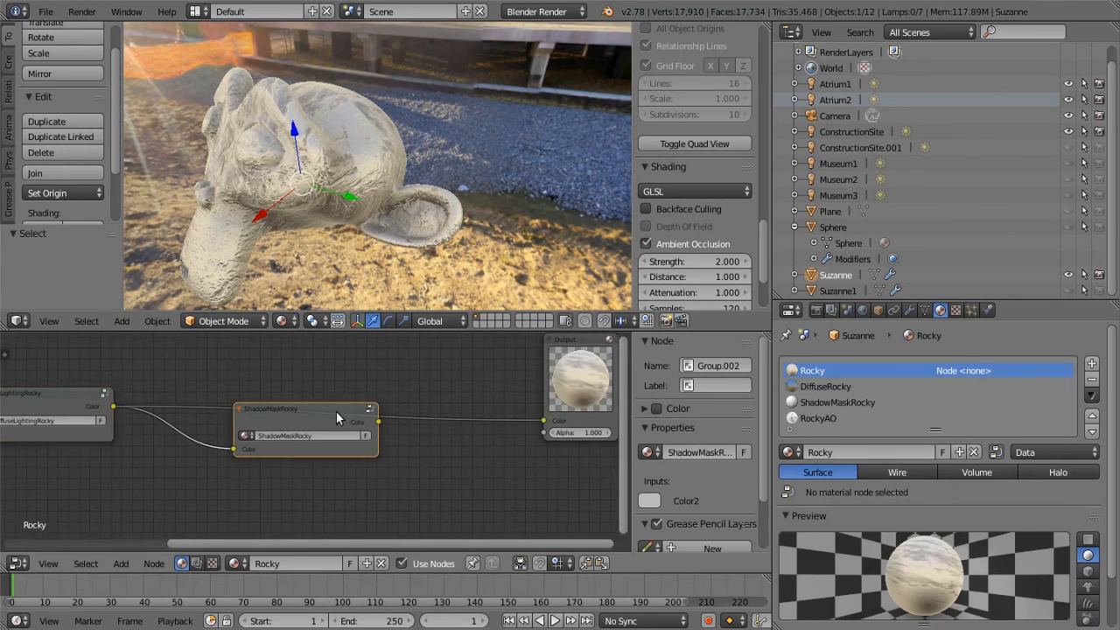
scroll(316, 466, "up", 2)
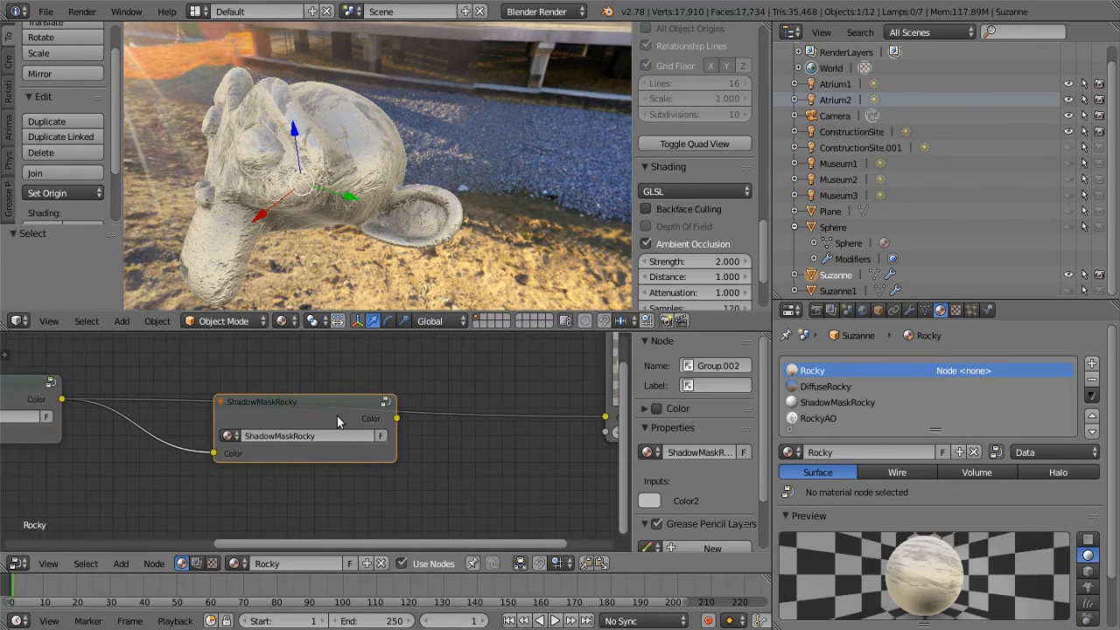
key("Tab")
Examine the nodes inside the ShadowMaskRocky group, including its ShadowMaskRocky material node
scroll(344, 441, "down", 5)
middle_click_drag(407, 444, 477, 454)
scroll(339, 450, "down", 1)
scroll(556, 410, "up", 6)
middle_click_drag(559, 408, 498, 443)
scroll(375, 467, "up", 5)
left_click_drag(326, 456, 295, 451)
middle_click_drag(500, 467, 490, 408)
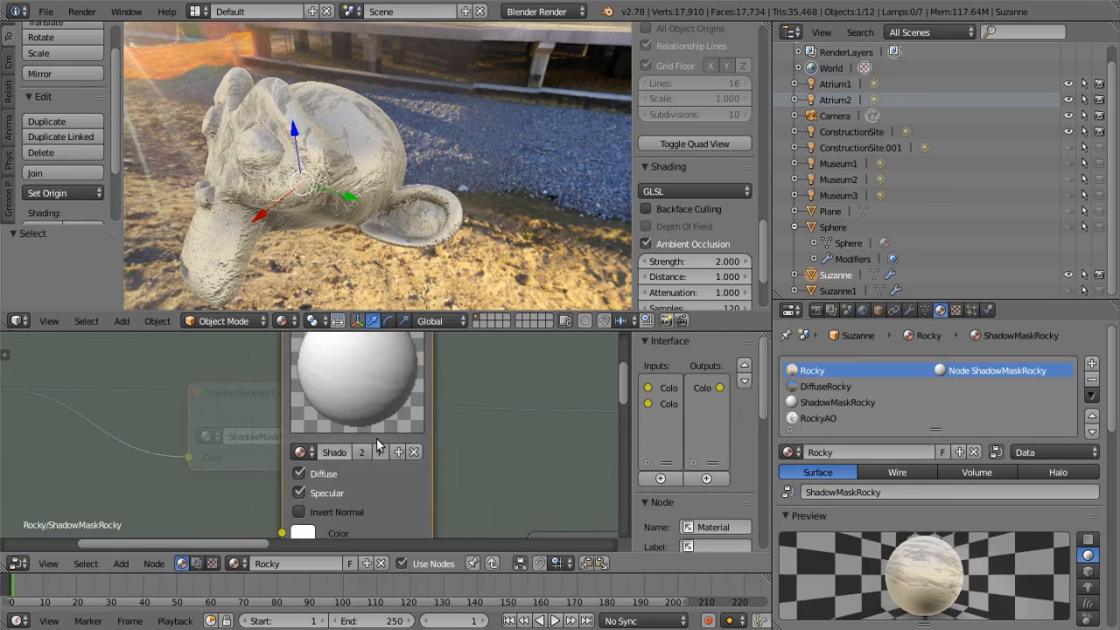
left_click(301, 451)
scroll(514, 436, "down", 6)
middle_click_drag(461, 482, 4, 442)
Leave the ShadowMaskRocky group and reopen the DiffuseLightingRocky node group for editing
key("Tab")
middle_click_drag(425, 453, 85, 487)
scroll(149, 483, "up", 8)
middle_click_drag(166, 458, 236, 497)
scroll(268, 501, "up", 5)
left_click(192, 383)
key("Tab")
Examine the DiffuseRocky material node inside the DiffuseLightingRocky group
middle_click_drag(160, 424, 70, 470)
scroll(70, 470, "down", 13)
middle_click_drag(145, 481, 379, 493)
scroll(391, 490, "up", 9)
scroll(372, 581, "up", 2)
middle_click_drag(310, 446, 345, 370)
scroll(393, 477, "up", 9)
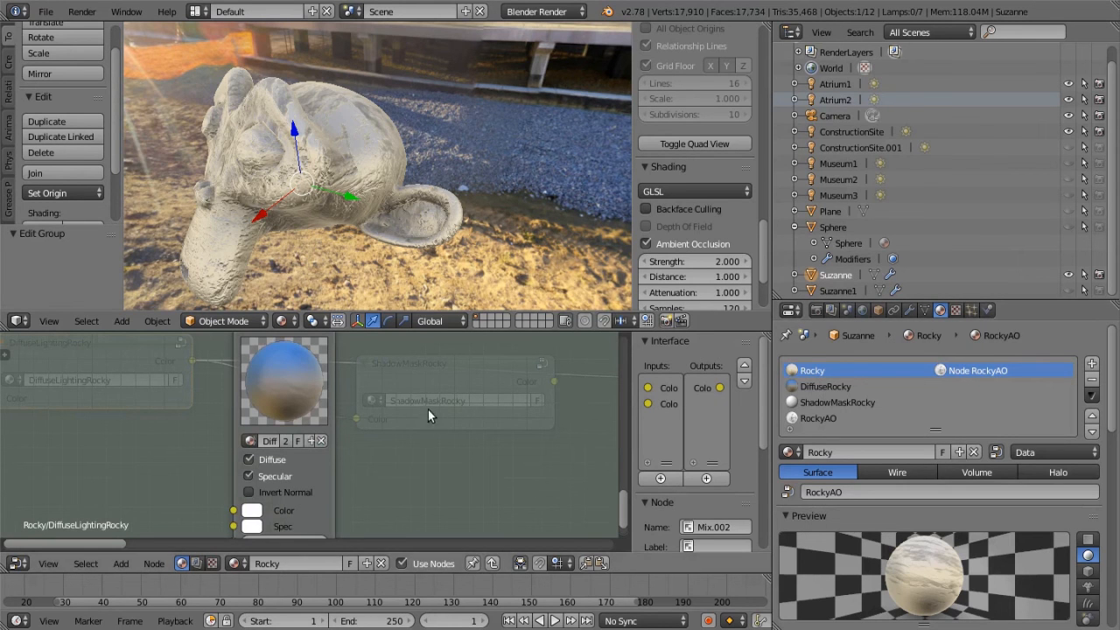
Leave the DiffuseLightingRocky group and return to the Rocky material's main node tree
scroll(429, 414, "down", 9)
middle_click_drag(393, 428, 241, 449)
scroll(347, 454, "down", 6)
middle_click_drag(346, 455, 221, 477)
scroll(437, 407, "down", 5)
middle_click_drag(410, 407, 267, 437)
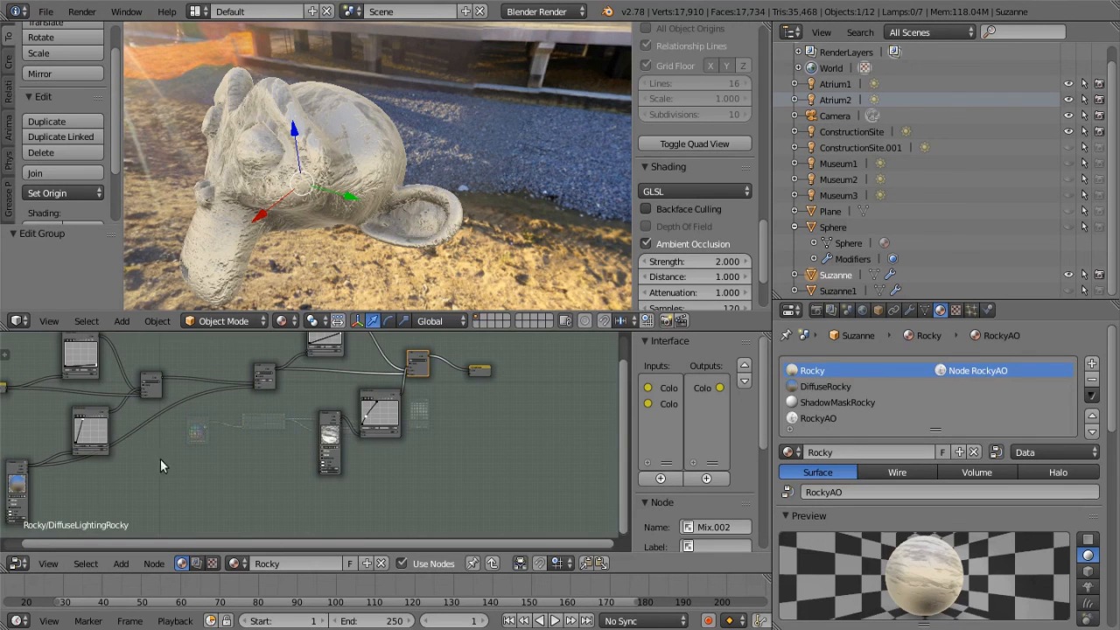
middle_click_drag(143, 440, 228, 450)
key("Tab")
Connect the ShadowMaskRocky group's Color output to the Output node's Color input
middle_click_drag(296, 458, 369, 430)
scroll(263, 480, "up", 2)
scroll(386, 417, "up", 6)
scroll(283, 440, "up", 2)
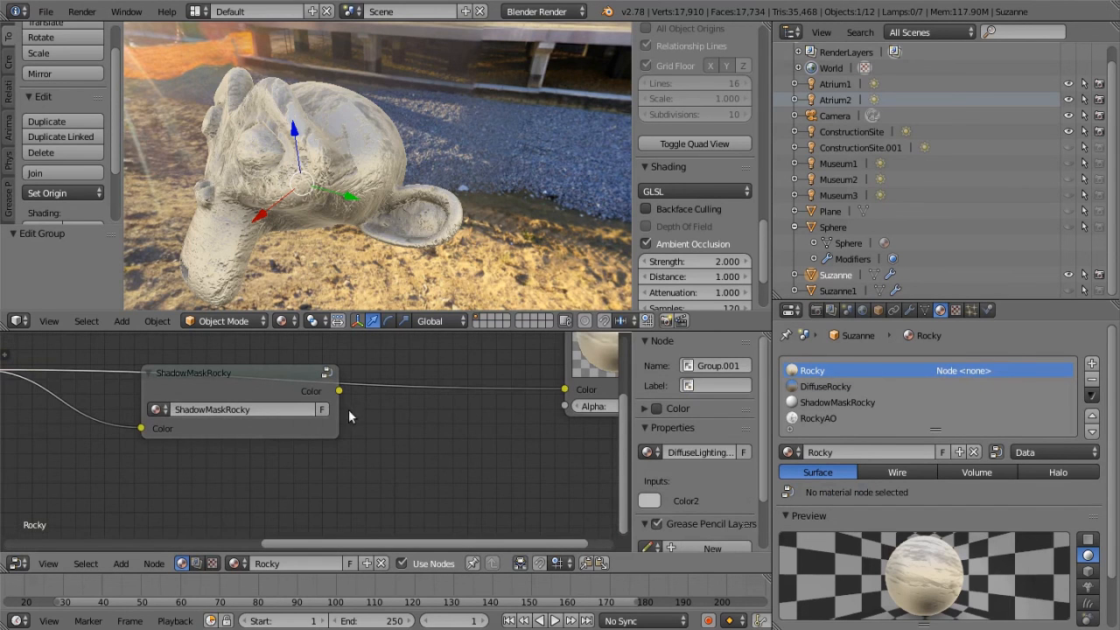
left_click_drag(340, 392, 564, 389)
Inspect Suzanne's bumpy surface both close up and from farther away, along with the chain of linked Rocky group nodes
middle_click_drag(415, 198, 515, 194)
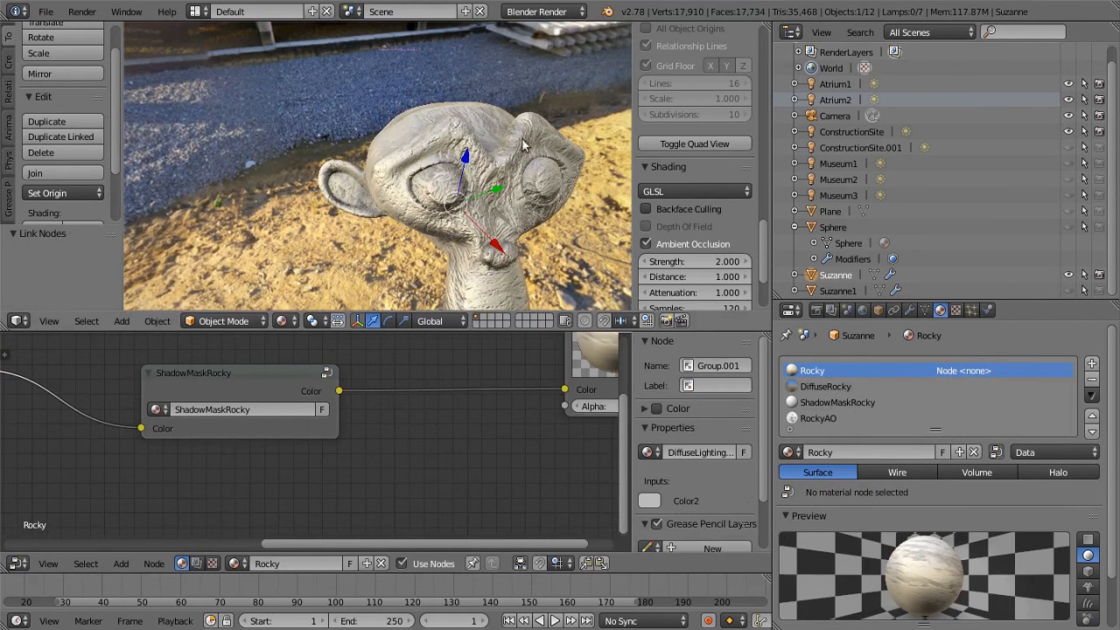
scroll(535, 191, "down", 3)
middle_click_drag(536, 192, 330, 121)
middle_click_drag(217, 194, 455, 224)
scroll(480, 220, "down", 2)
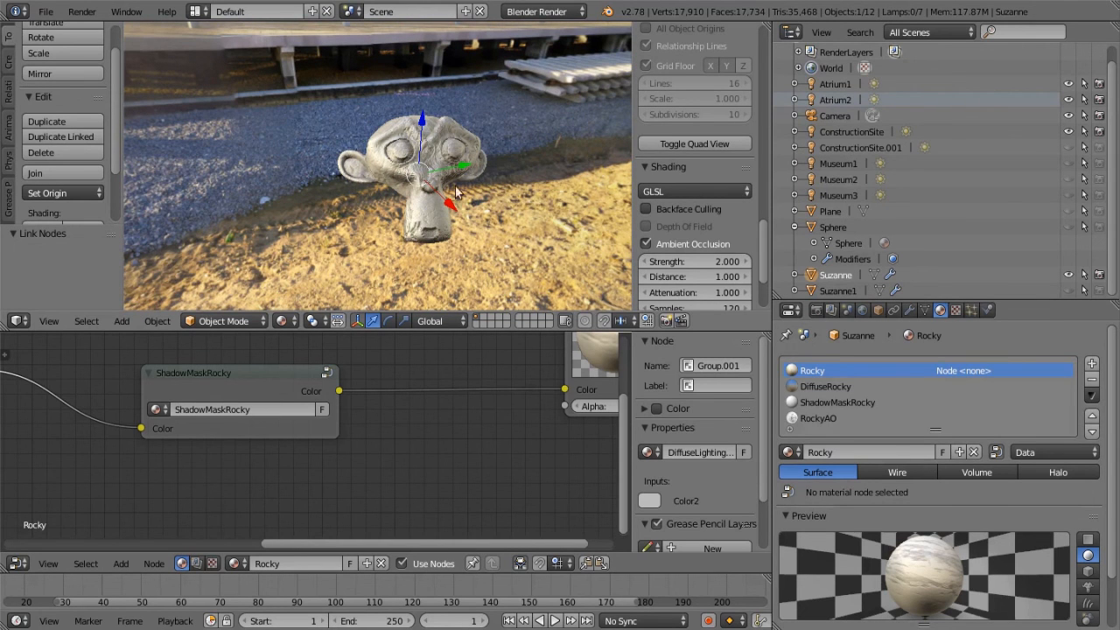
scroll(432, 207, "up", 1)
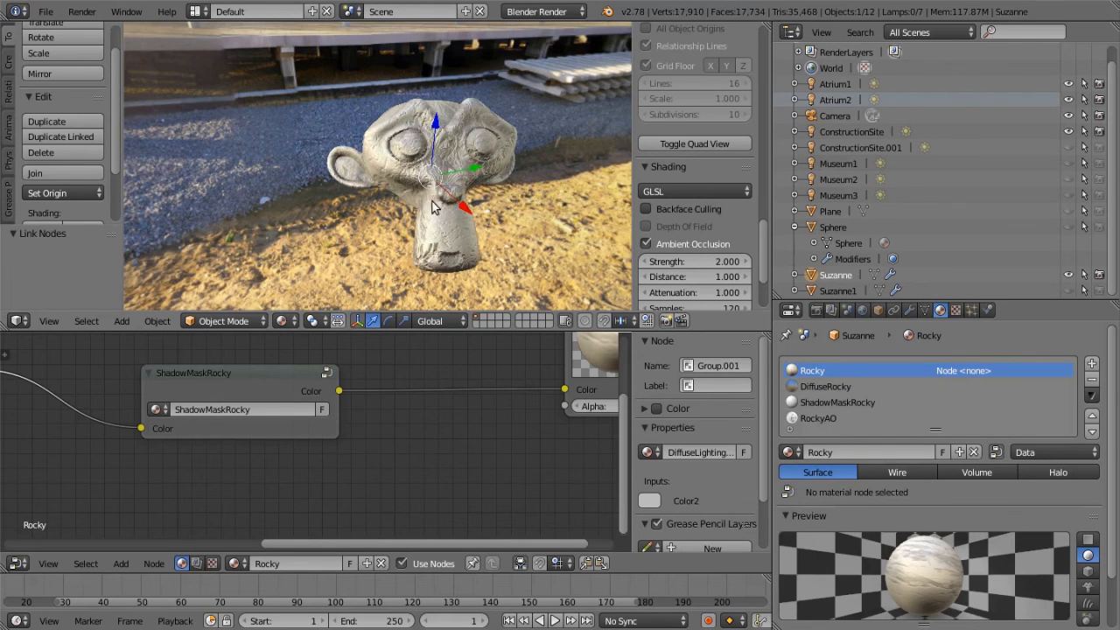
scroll(474, 345, "down", 4)
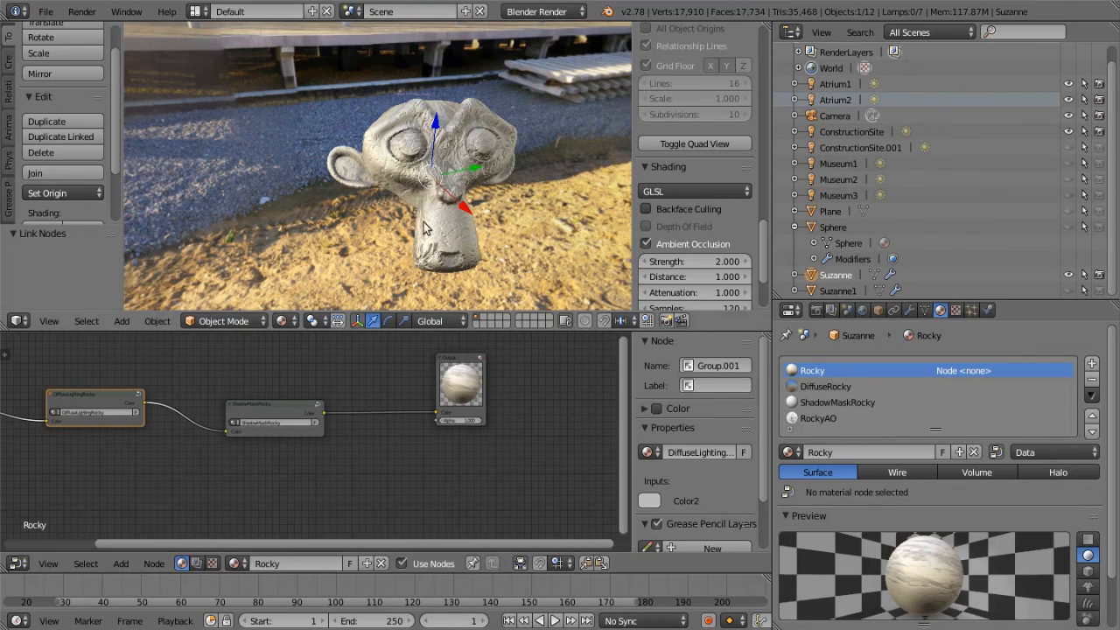
scroll(466, 157, "up", 2)
scroll(463, 186, "down", 2)
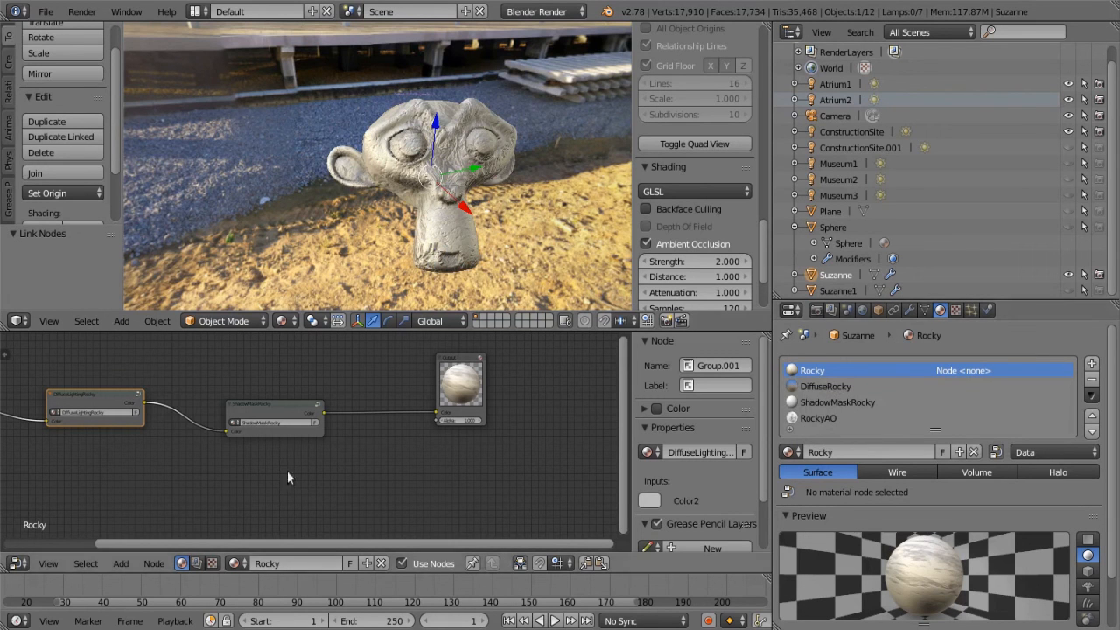
middle_click_drag(207, 375, 406, 435)
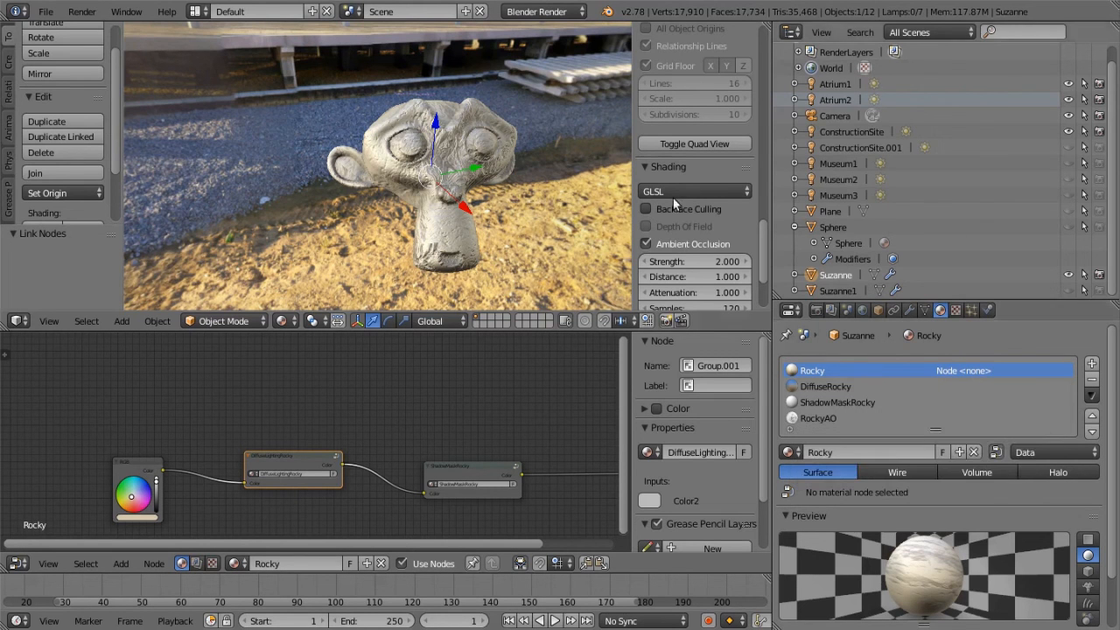
Examine Suzanne's lighting against the construction-site background from several angles, alongside the complete Rocky node tree from RGB to Output
scroll(433, 172, "up", 5)
mouse_move(433, 172)
middle_mouse_down()
mouse_move(274, 183)
mouse_move(327, 125)
mouse_move(358, 131)
mouse_move(373, 165)
mouse_move(420, 186)
middle_mouse_up()
middle_click_drag(449, 177, 448, 174)
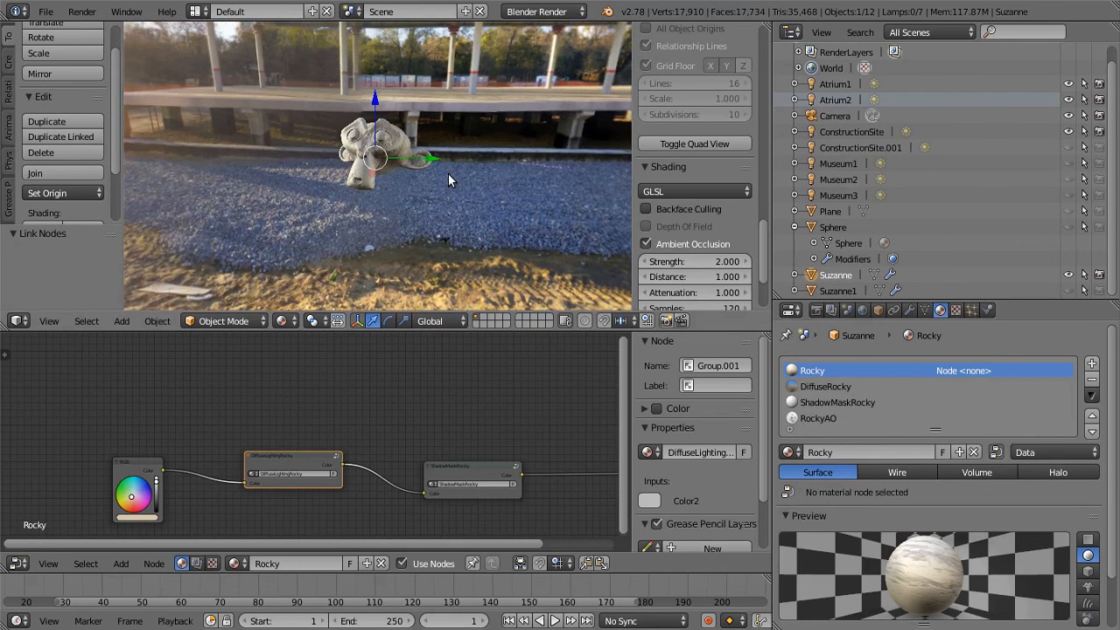
mouse_move(411, 154)
middle_mouse_down()
mouse_move(351, 241)
mouse_move(408, 167)
middle_mouse_up()
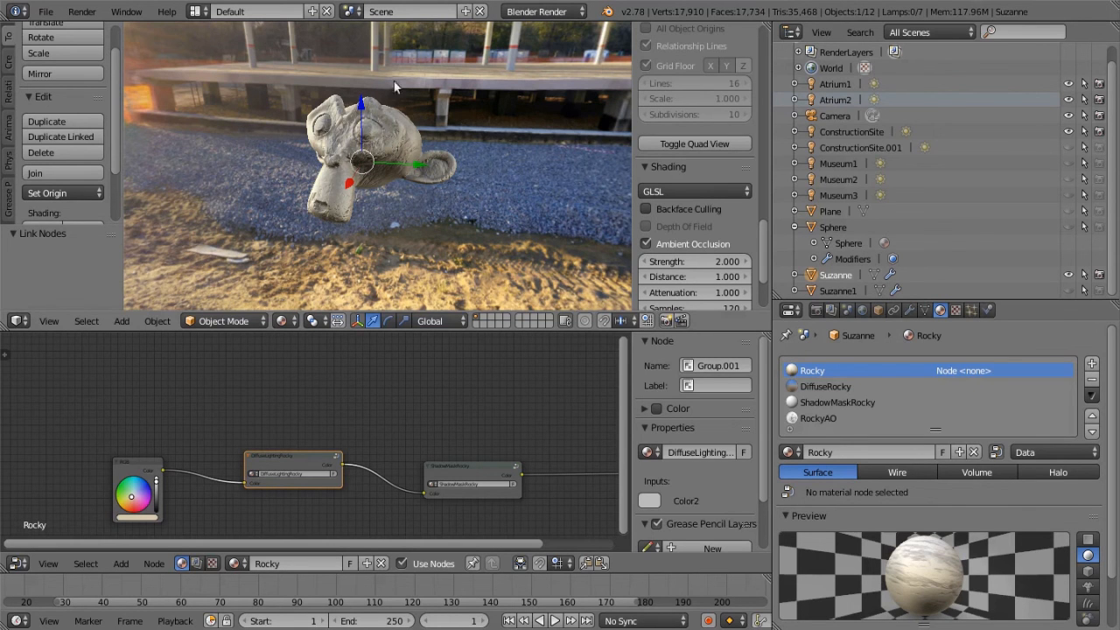
key("Home")
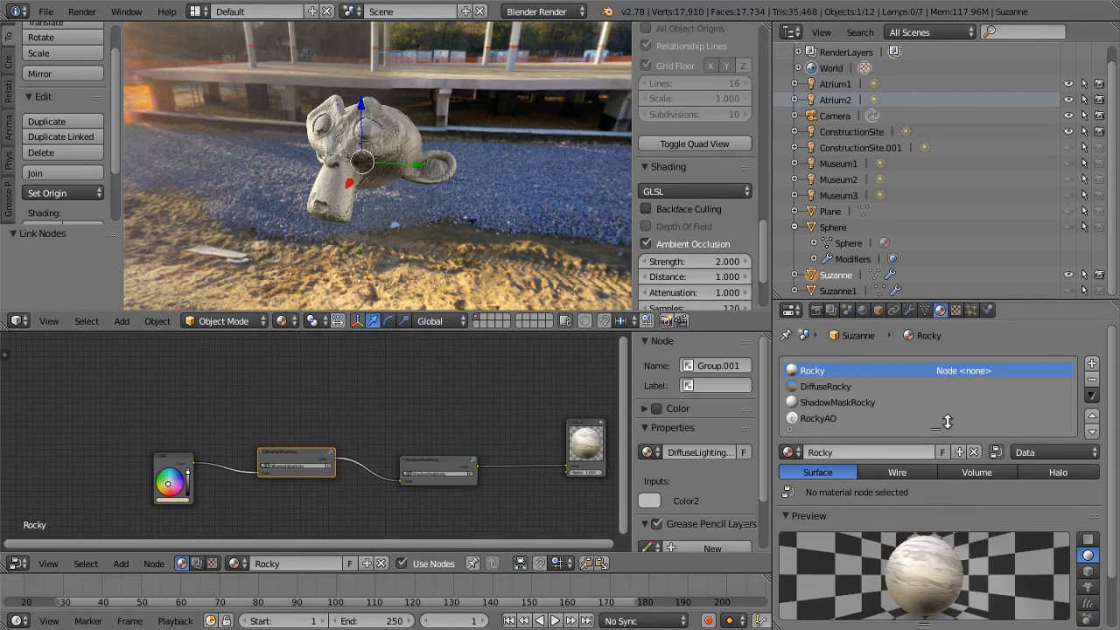
scroll(435, 423, "down", 1)
middle_click_drag(435, 423, 303, 382)
scroll(318, 376, "up", 1)
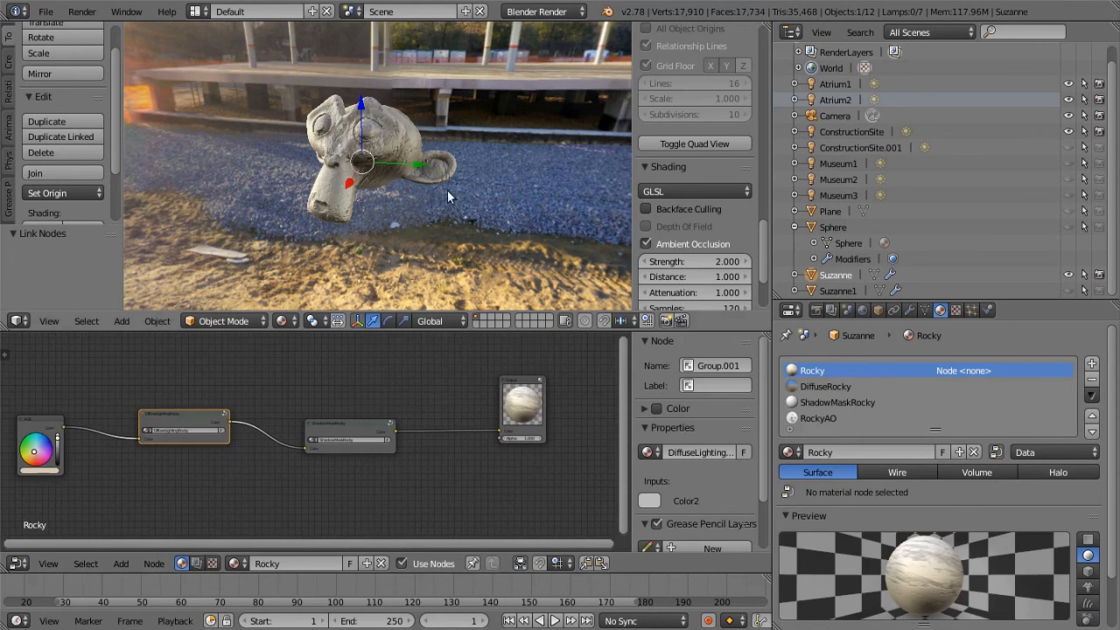
middle_click_drag(465, 196, 376, 188)
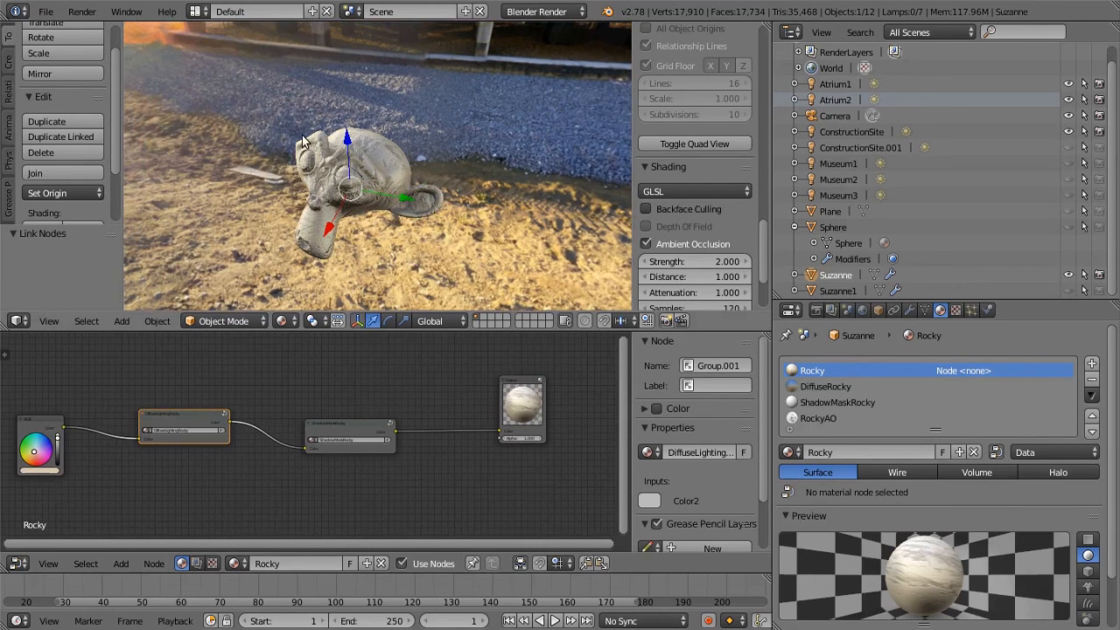
scroll(311, 156, "down", 1)
key("Home")
scroll(390, 231, "up", 2)
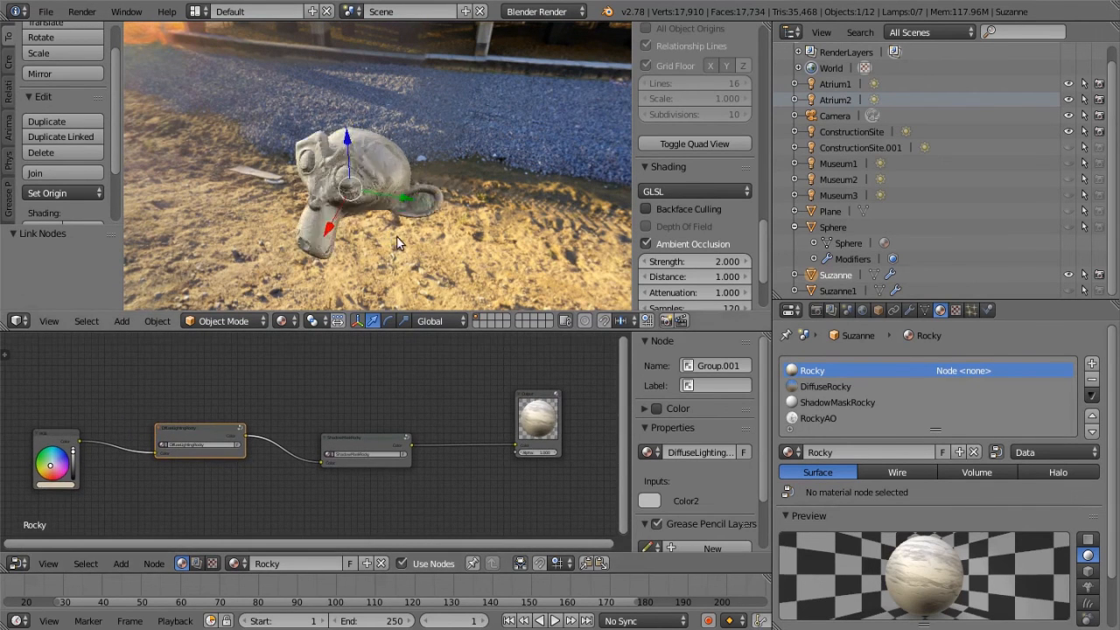
middle_click_drag(411, 231, 429, 216)
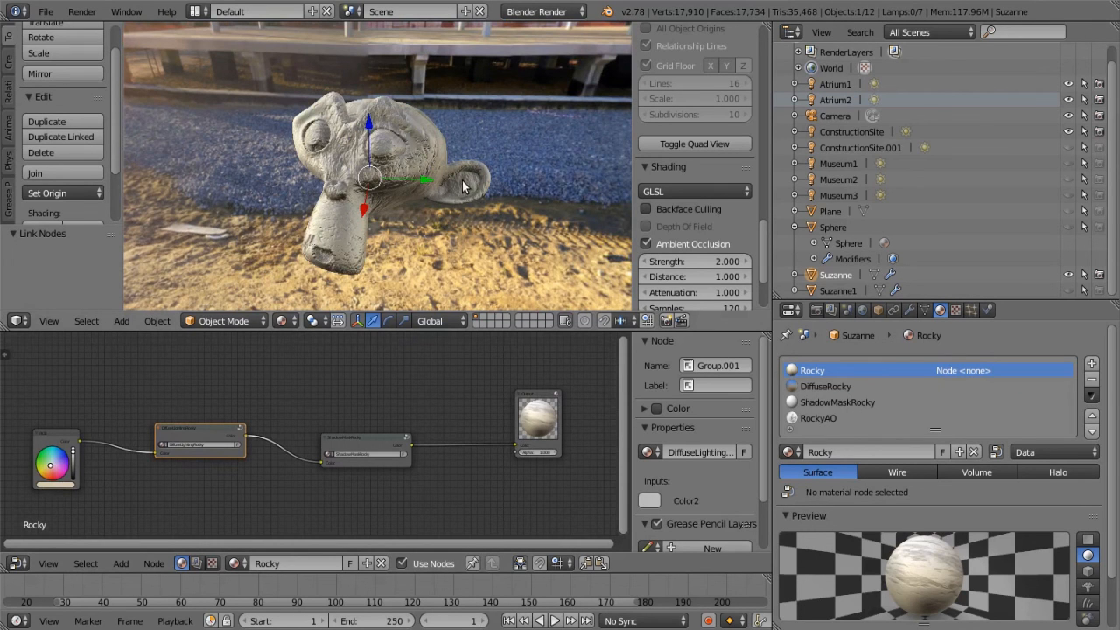
middle_click_drag(429, 178, 363, 158)
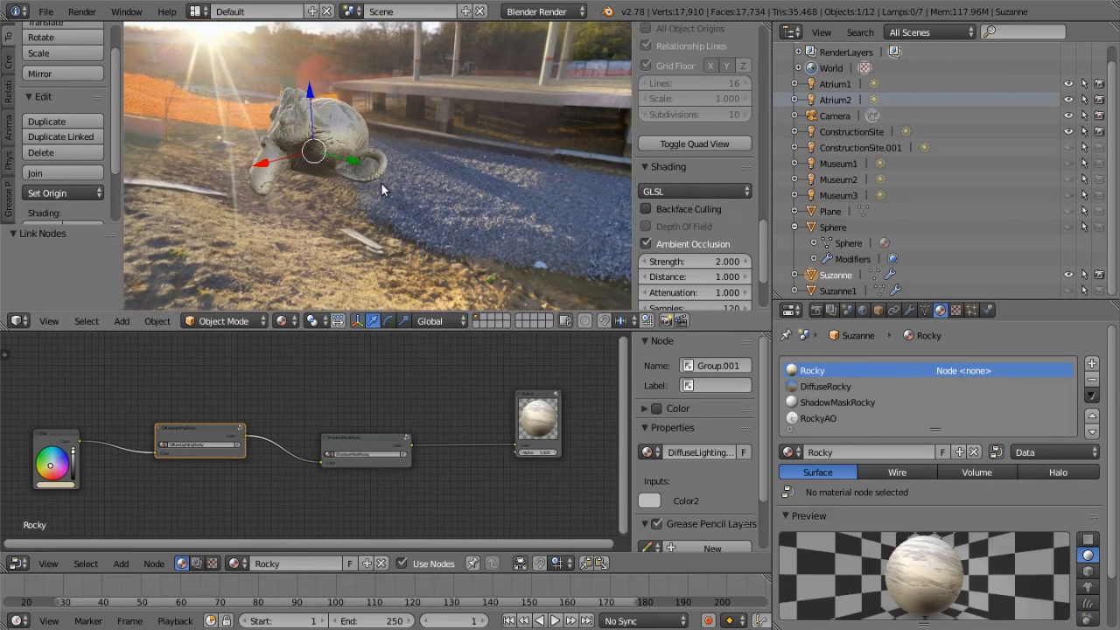
middle_click_drag(379, 192, 474, 208)
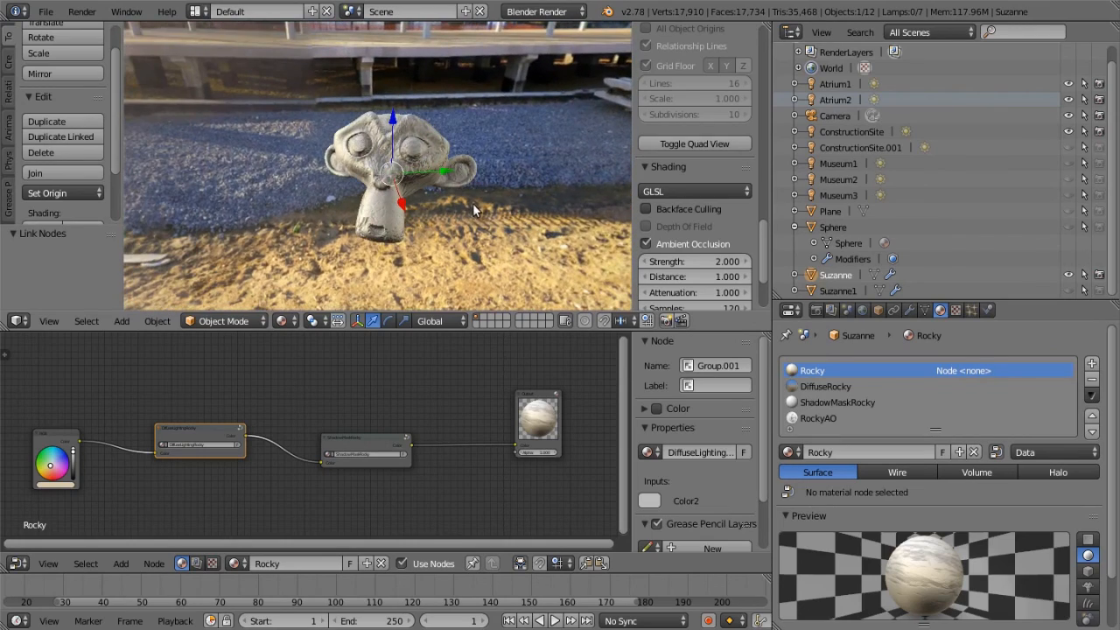